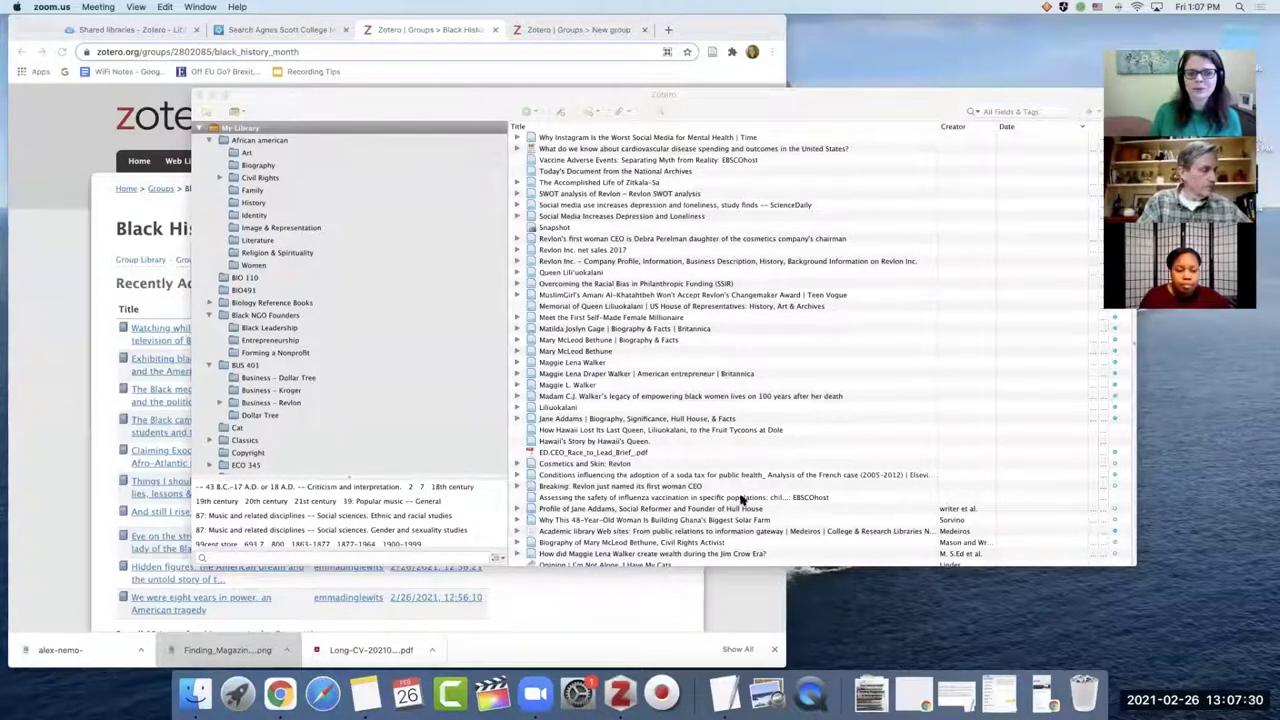
Bring My Library forward at the African american collection
click(208, 142)
Collapse the African american collection and minimize the Chrome window
click(208, 142)
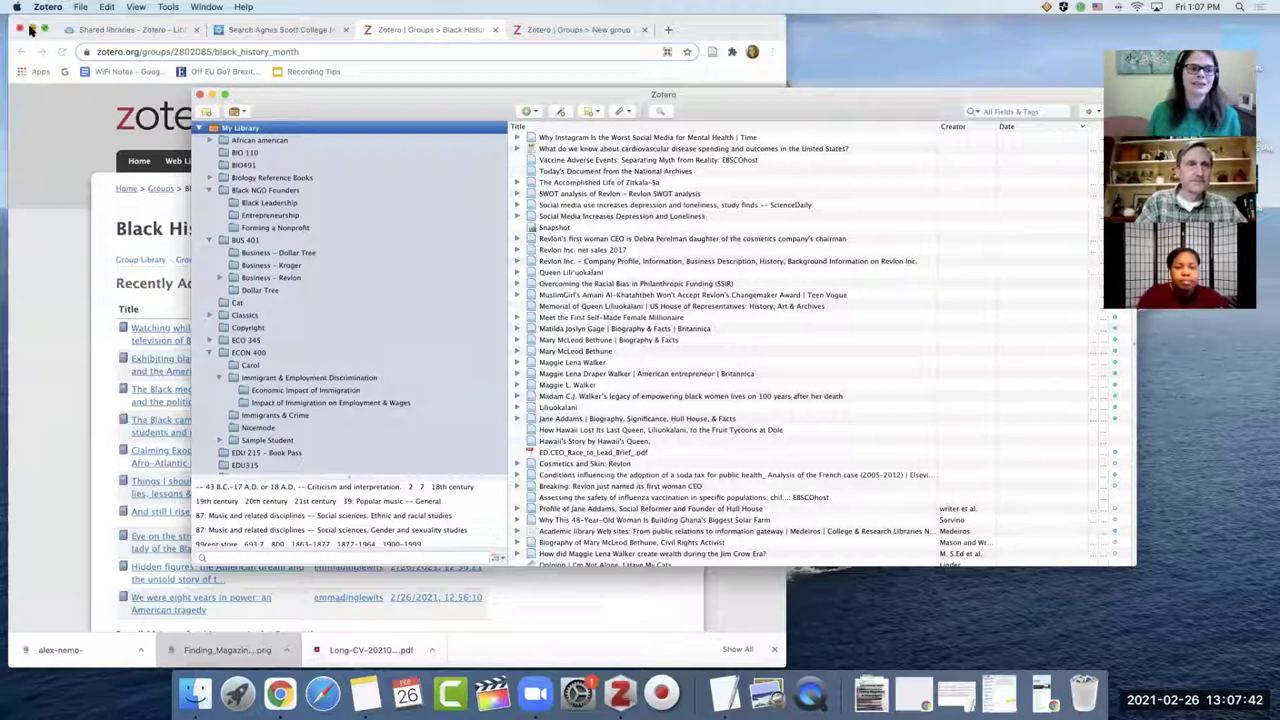
click(31, 29)
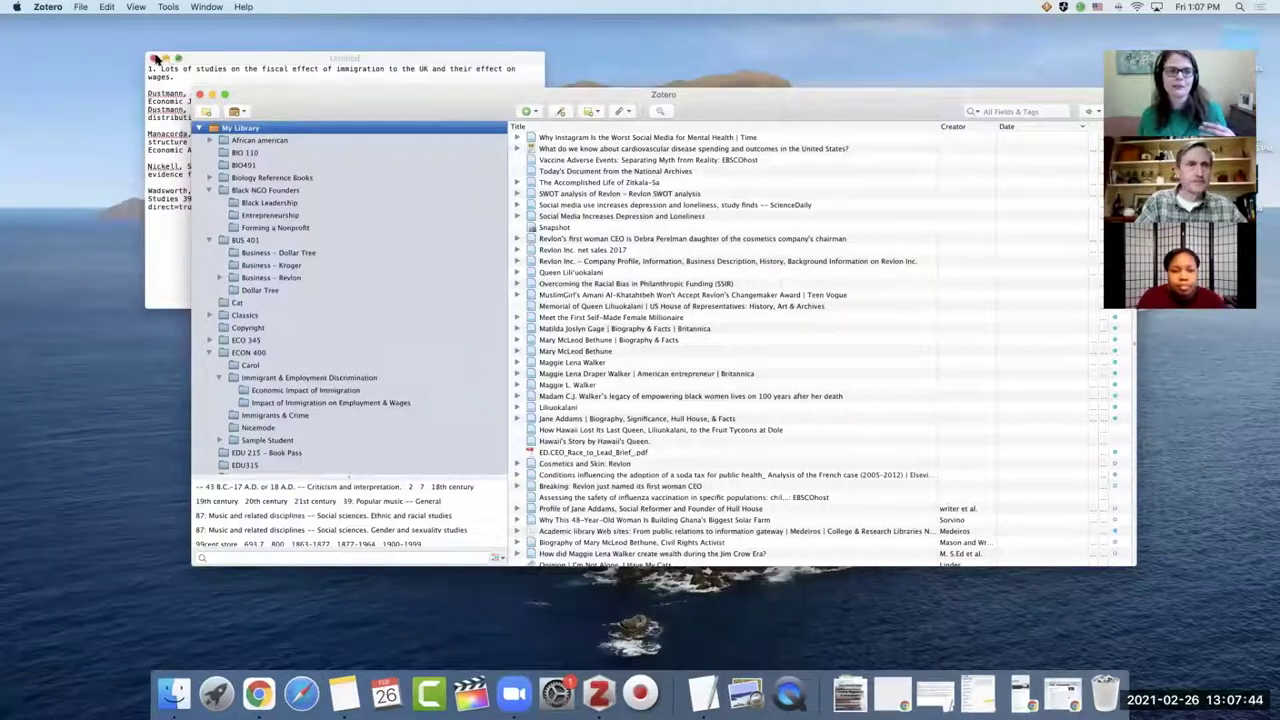
Discard the untitled TextEdit document, reposition Zotero, and select the top library item
click(153, 58)
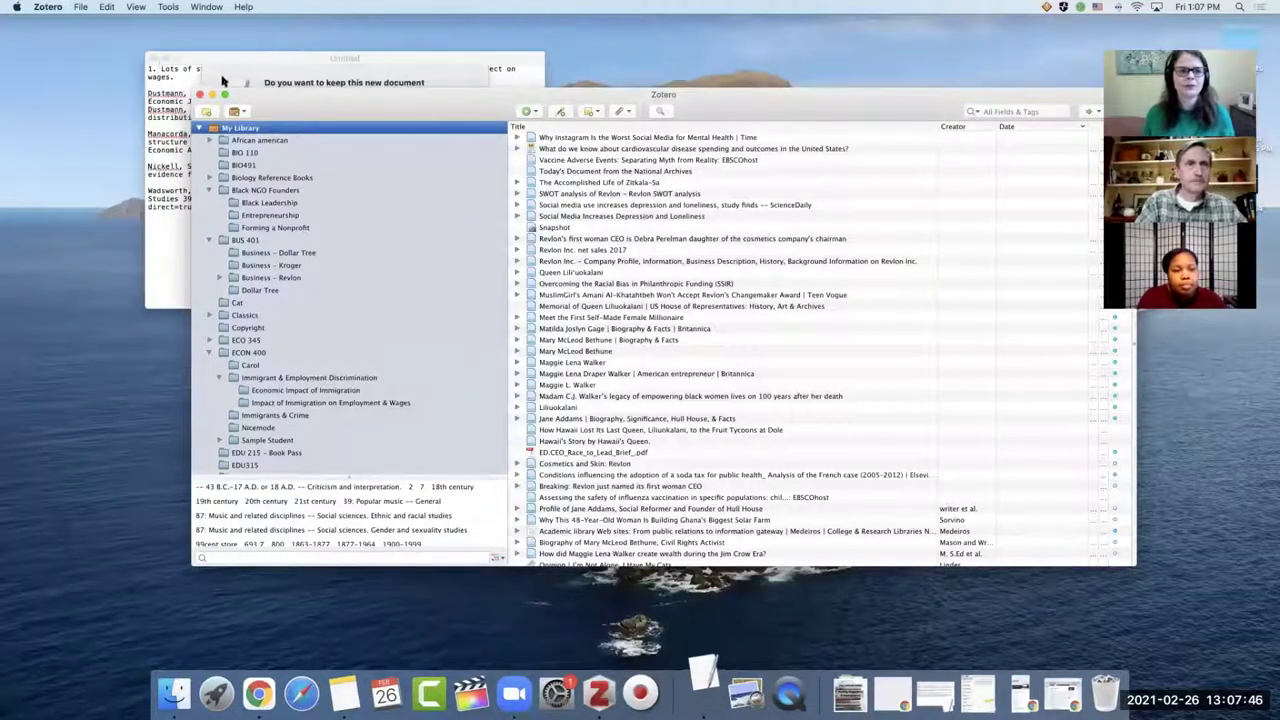
click(216, 211)
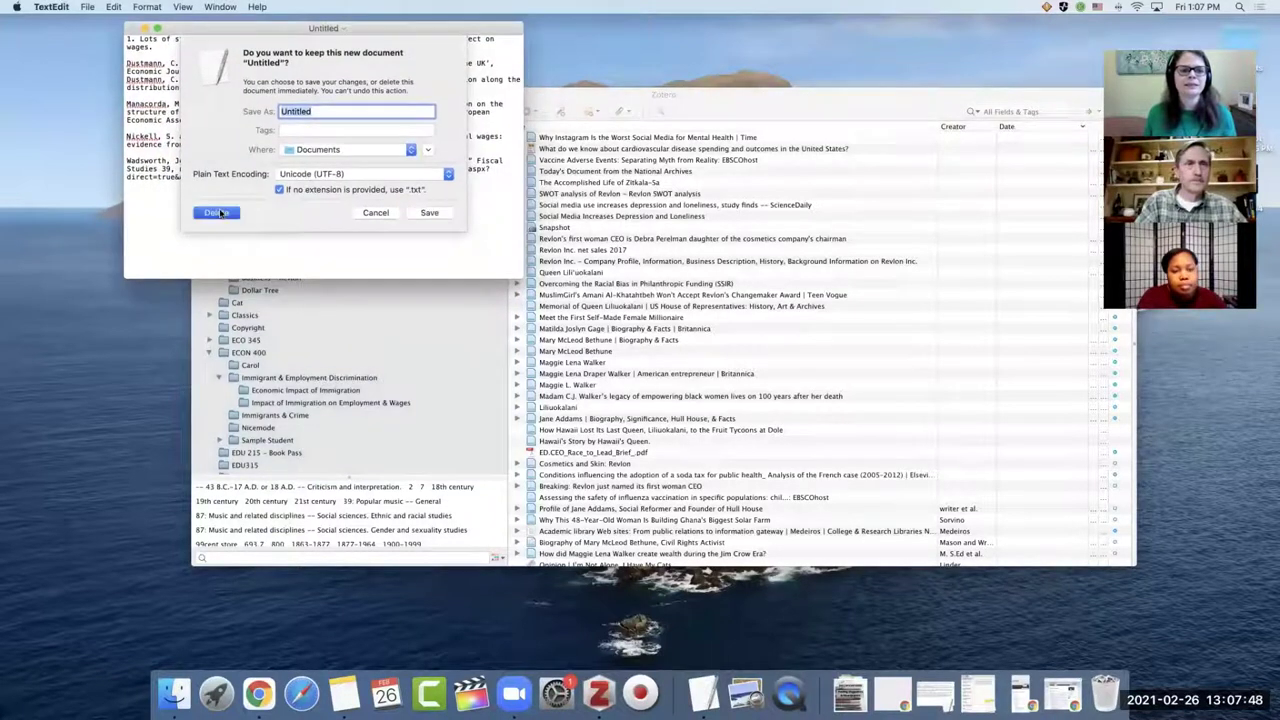
drag(646, 88, 543, 60)
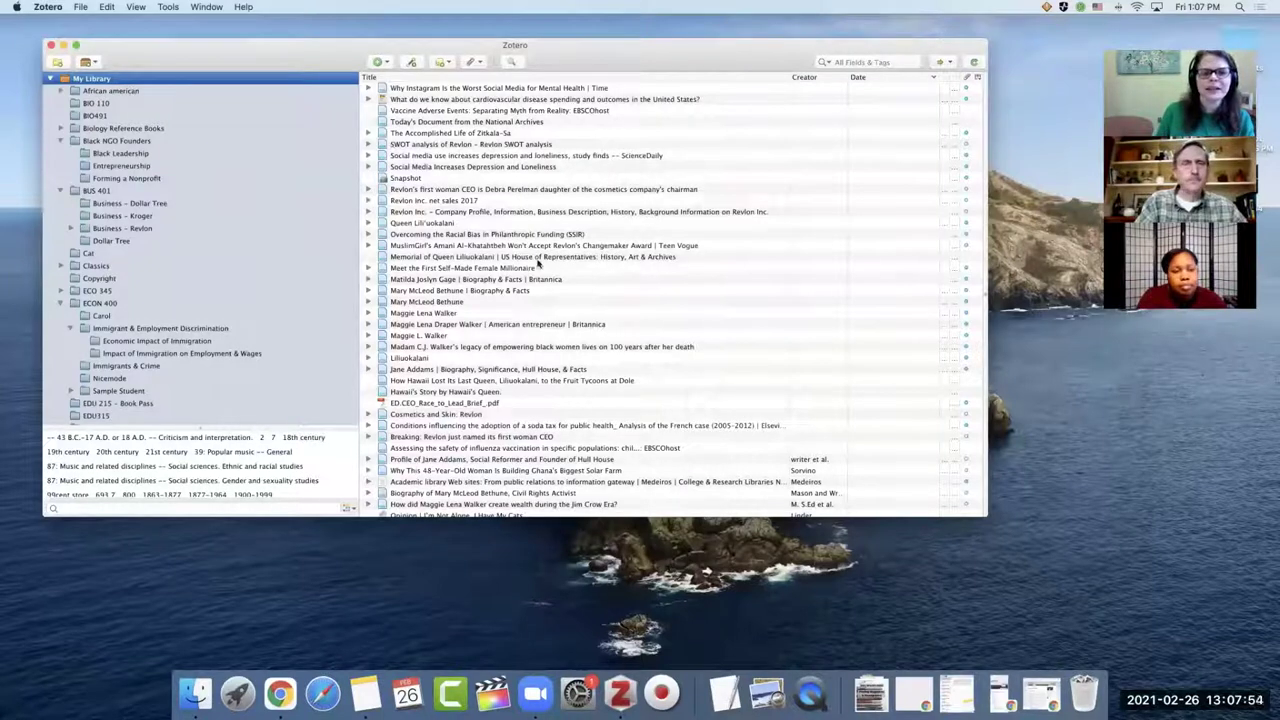
click(432, 89)
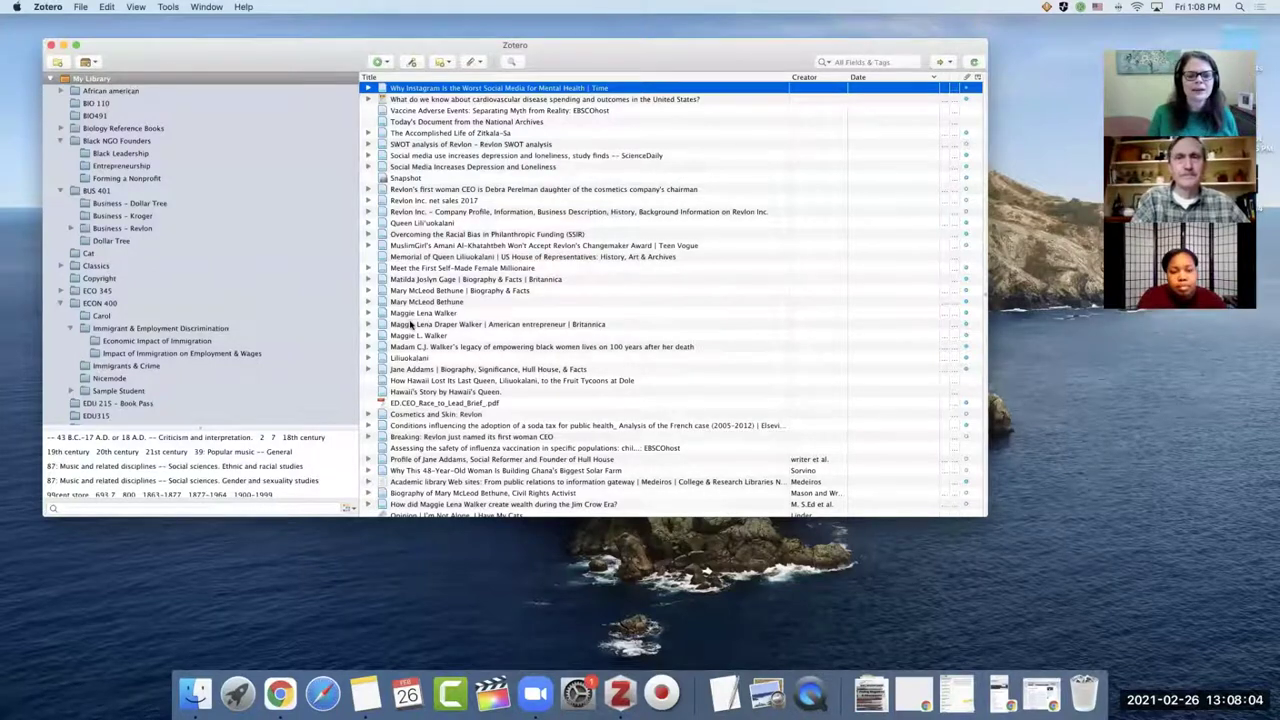
Expand the attachments of Librarians against fake news, Student-Centered Design and Using curriculum mapping
scroll(410, 324, down, 3)
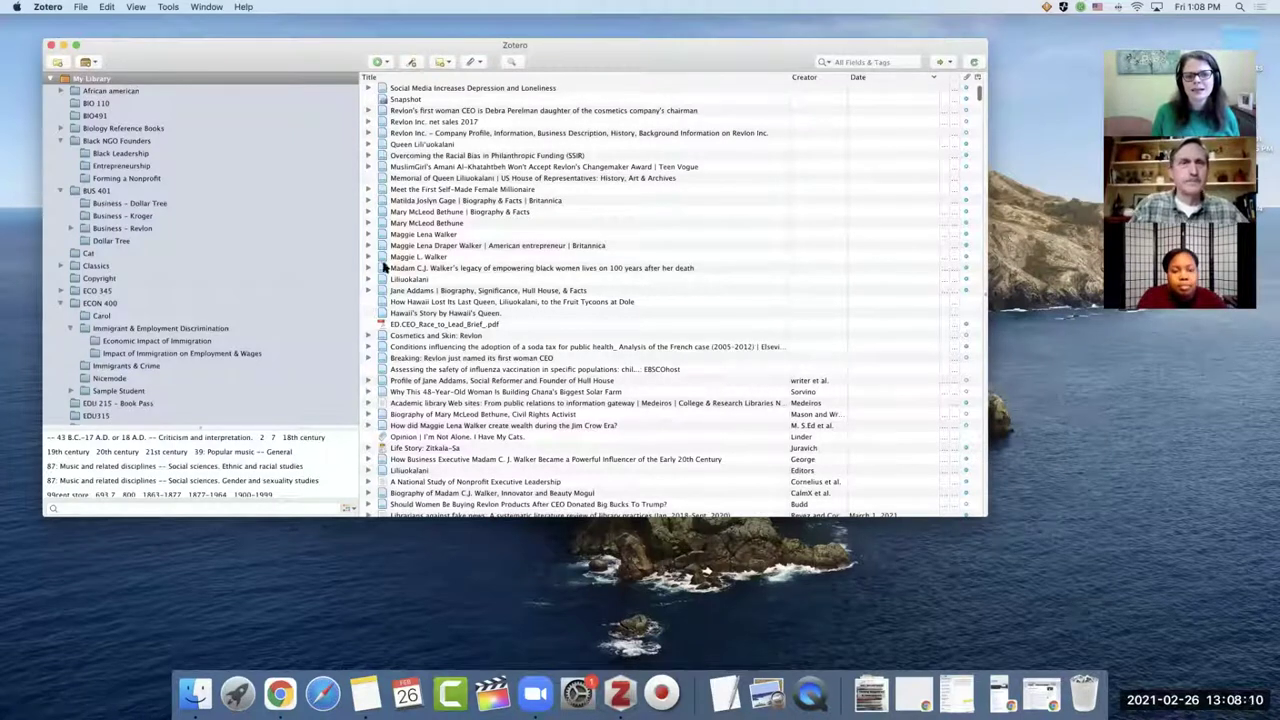
scroll(385, 290, down, 3)
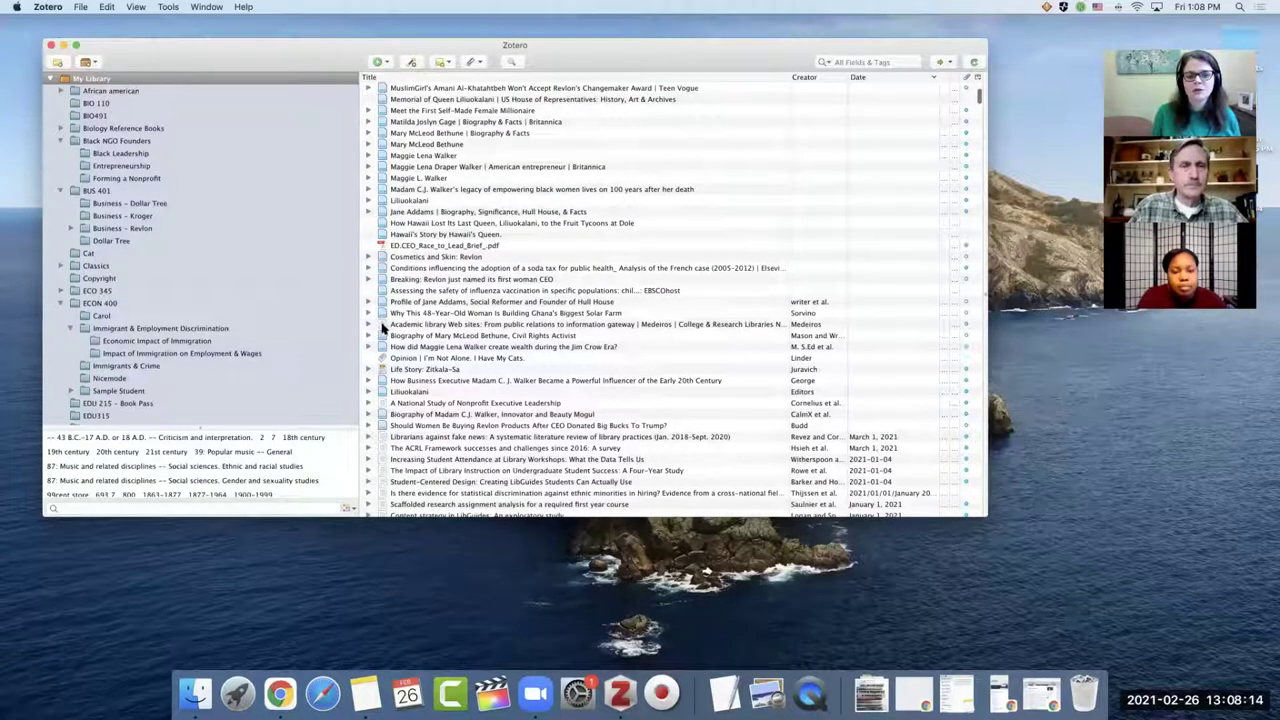
scroll(385, 328, down, 3)
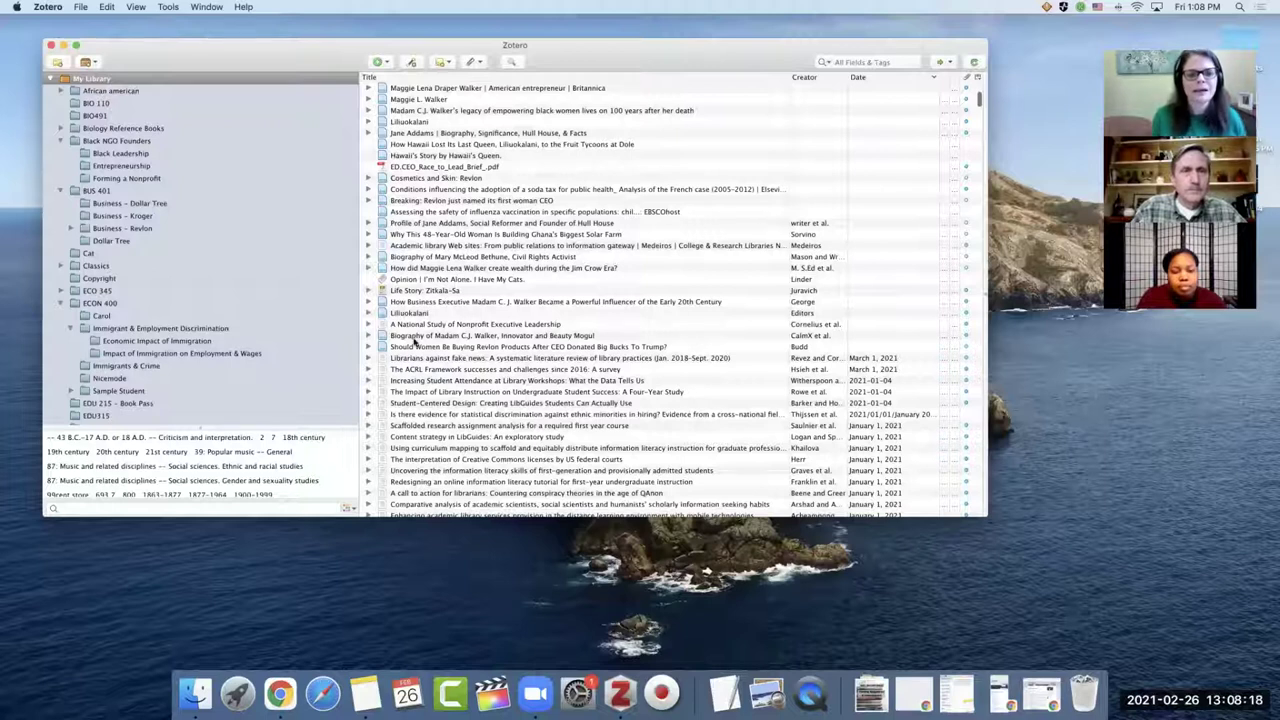
scroll(414, 342, down, 1)
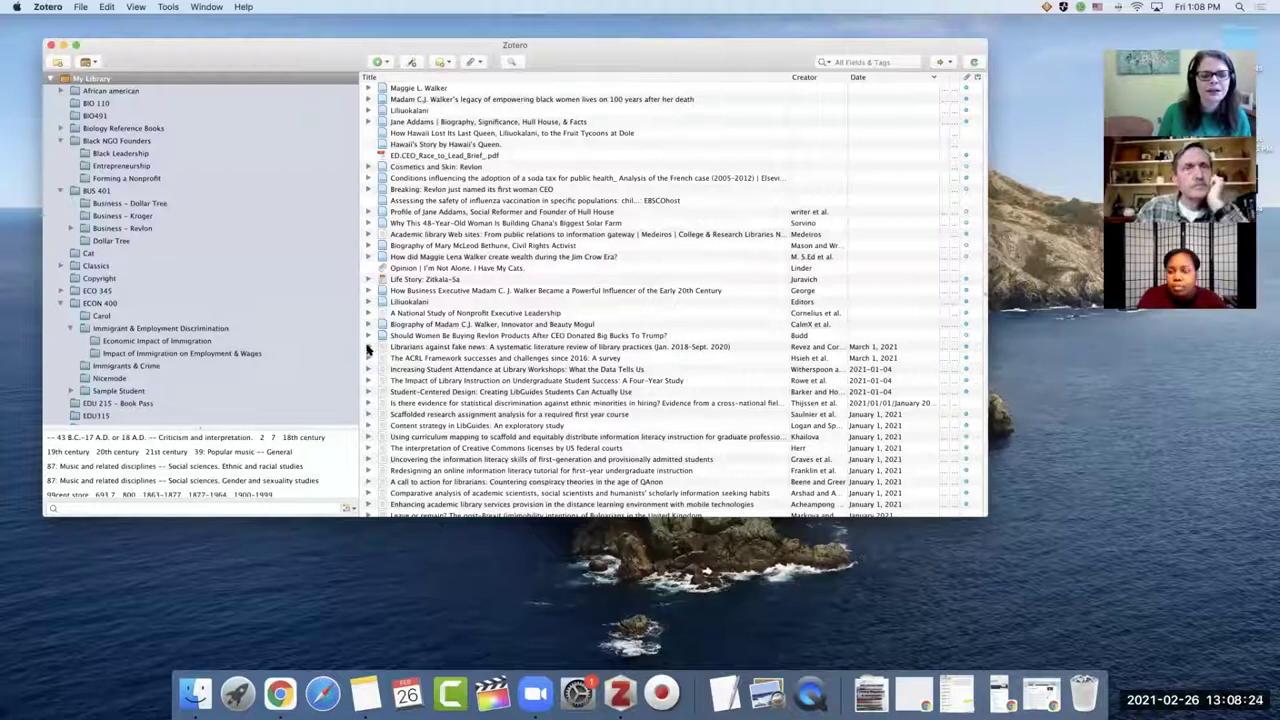
click(367, 347)
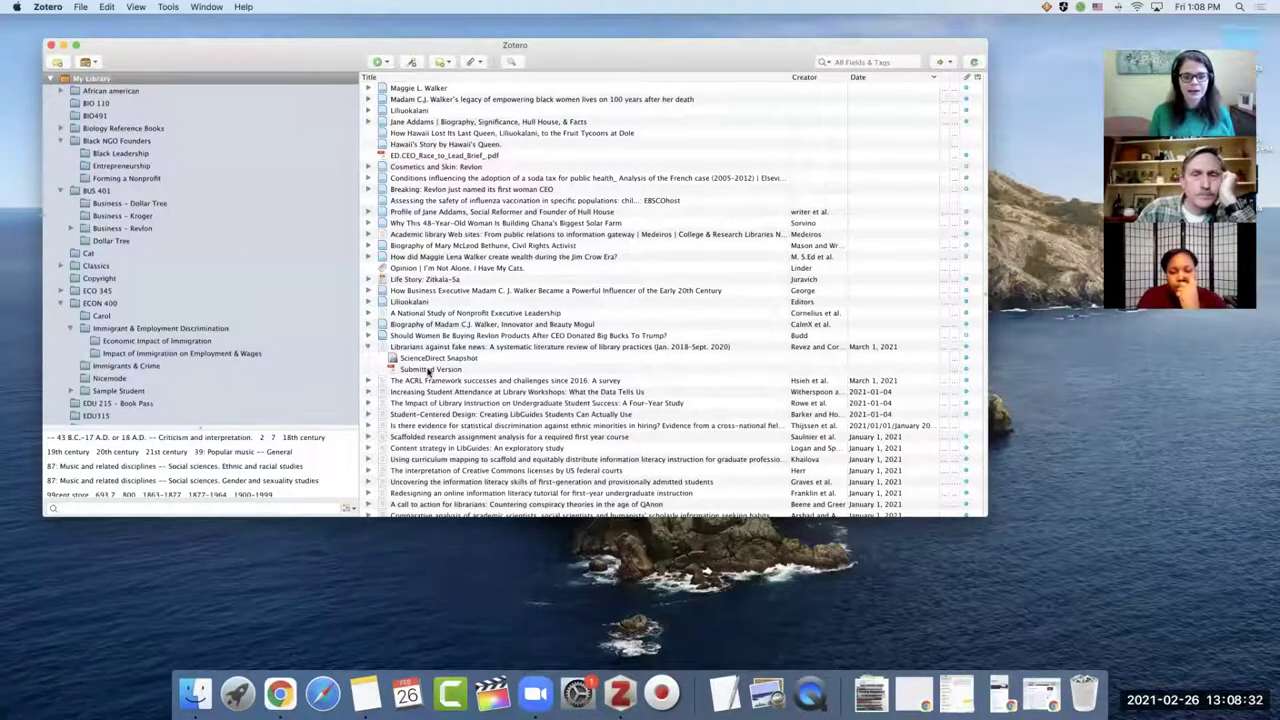
scroll(428, 372, down, 3)
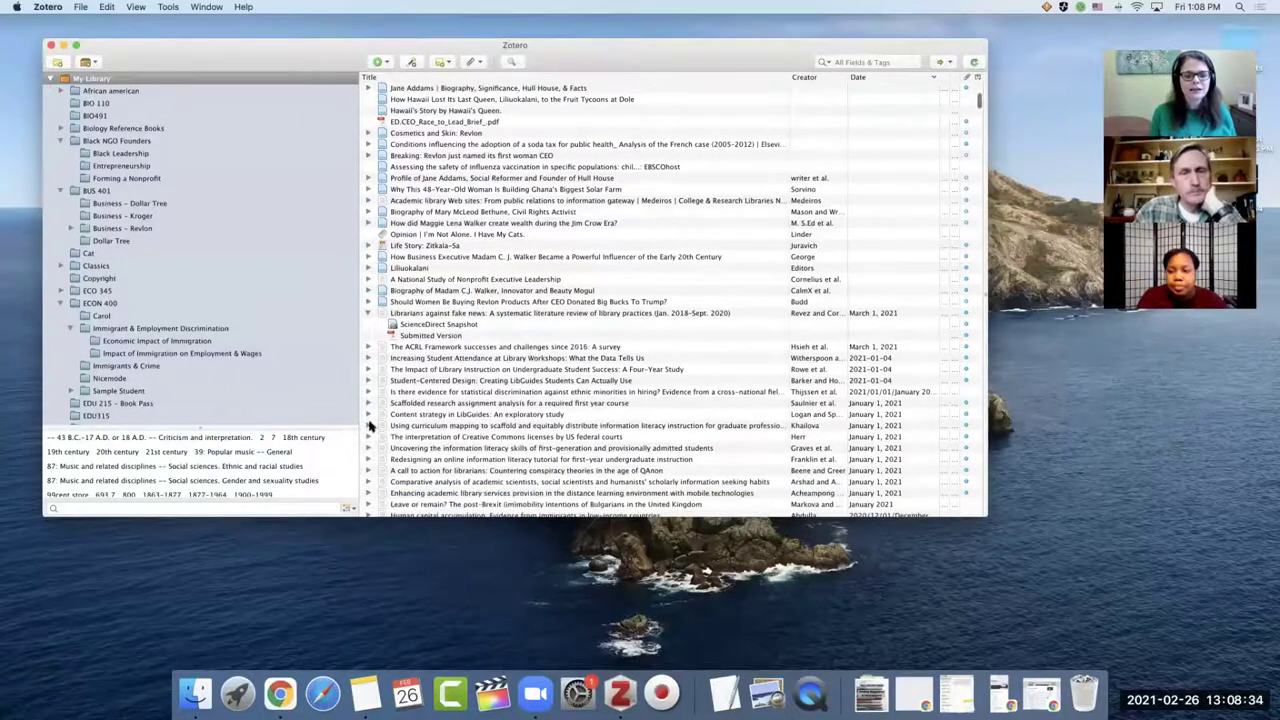
click(367, 381)
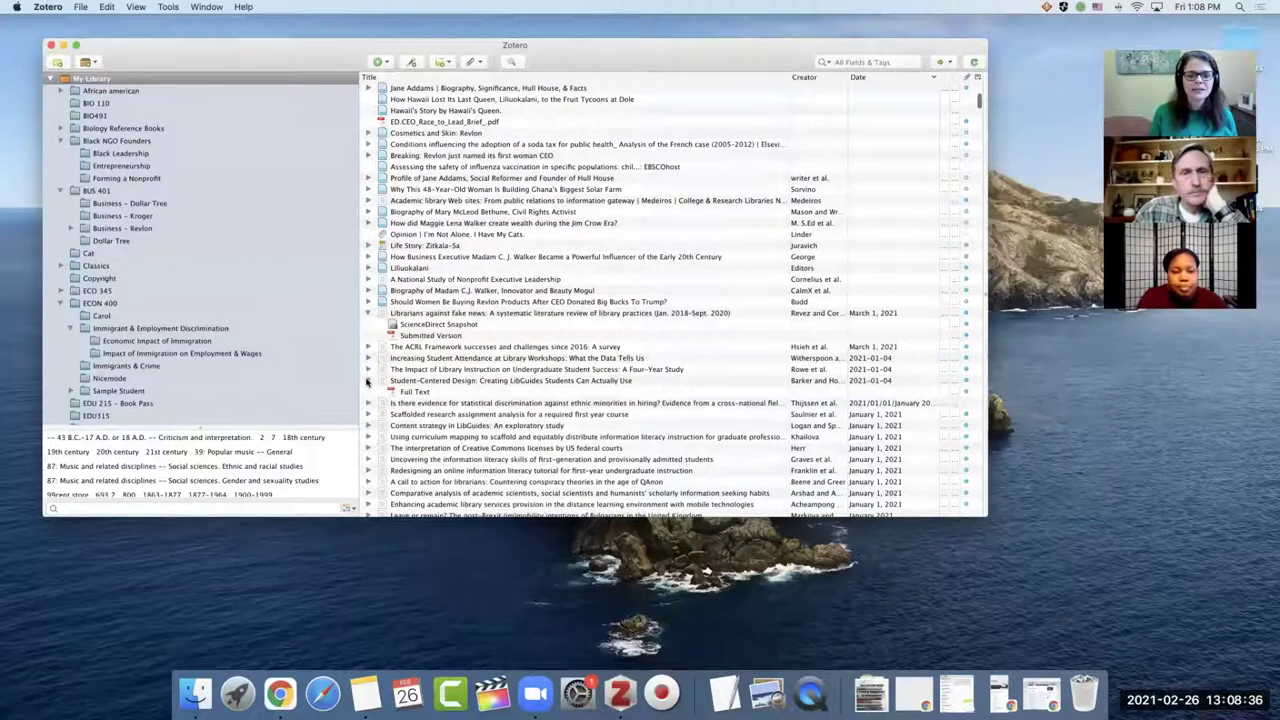
click(367, 437)
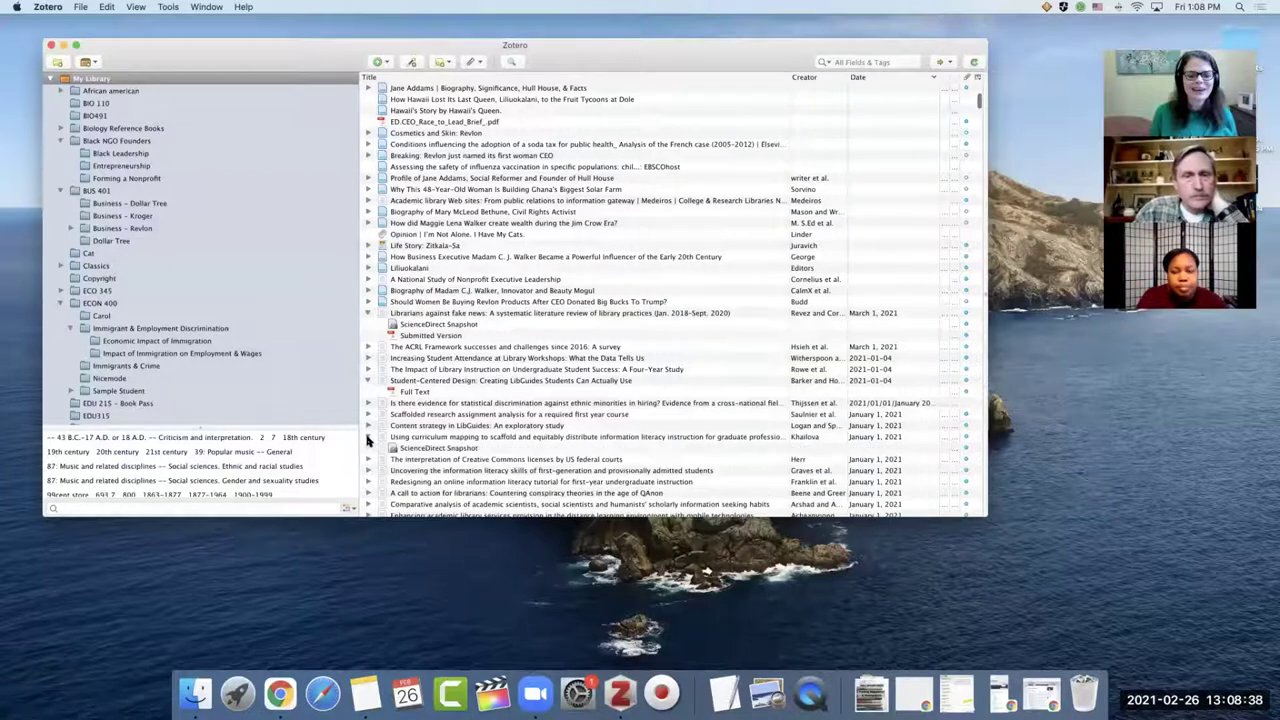
Select the Using curriculum mapping article and narrow the Zotero window
scroll(368, 440, down, 5)
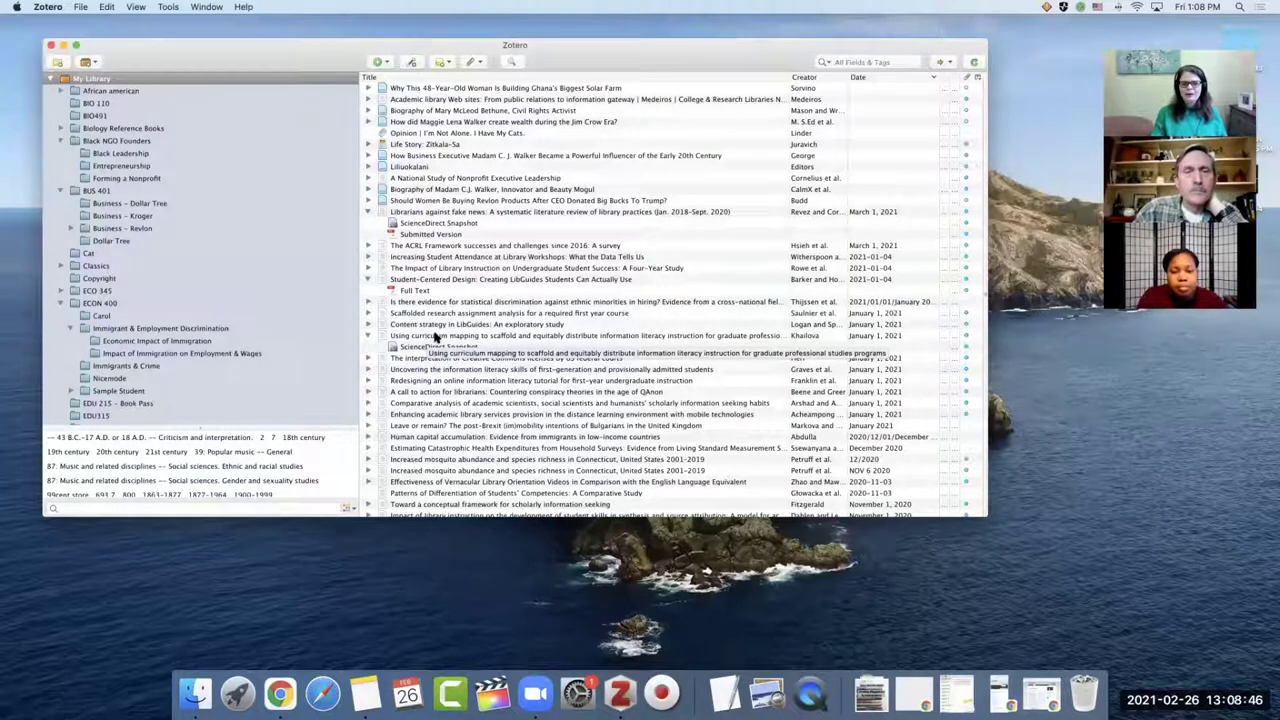
click(435, 337)
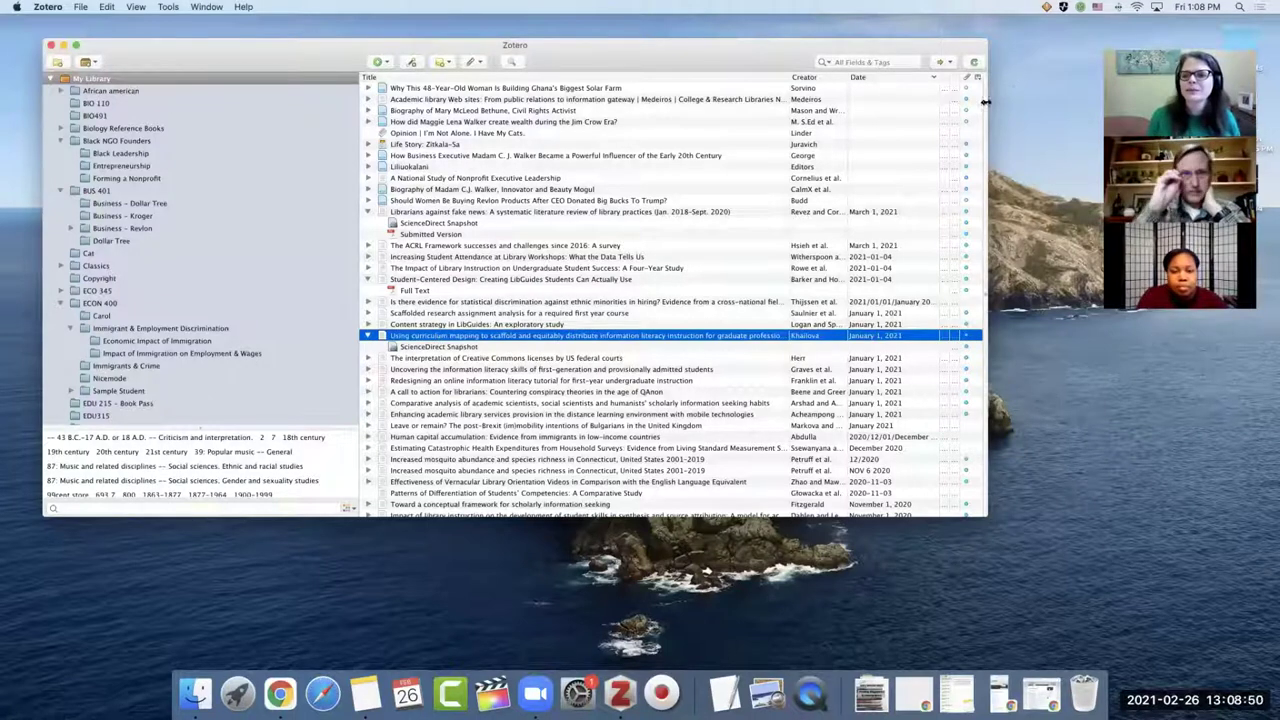
drag(986, 104, 938, 92)
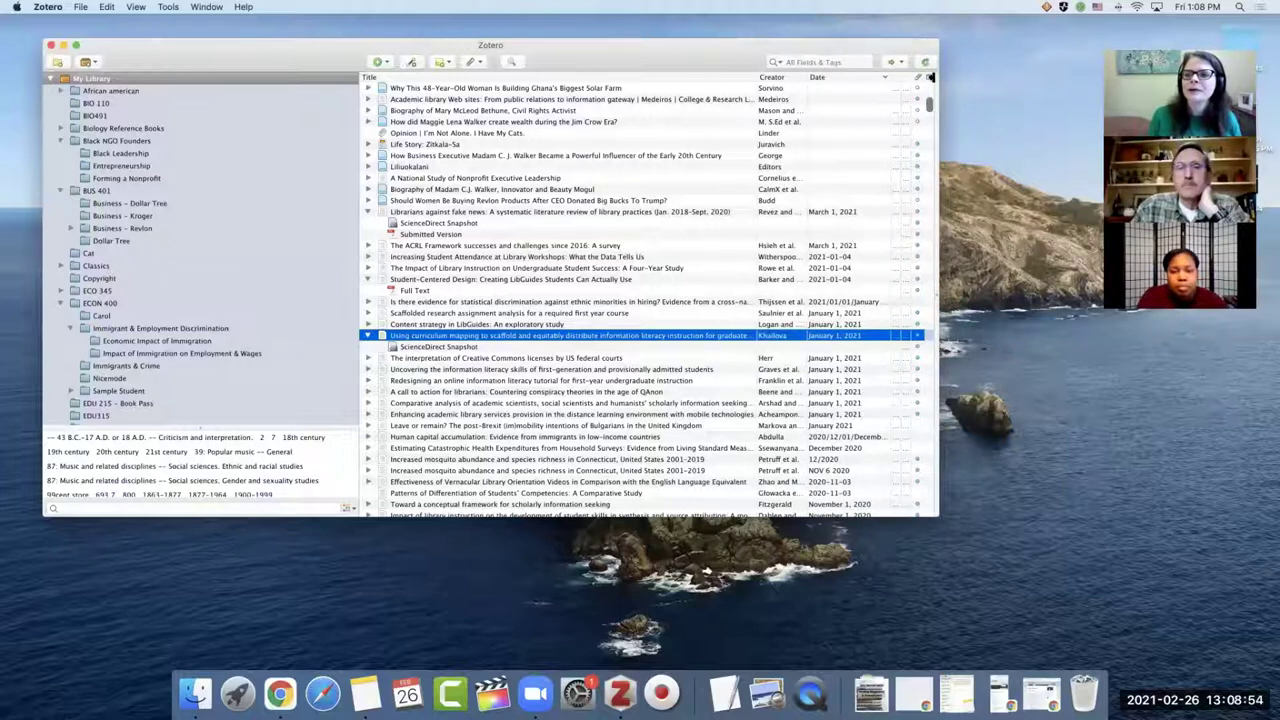
click(930, 82)
click(930, 82)
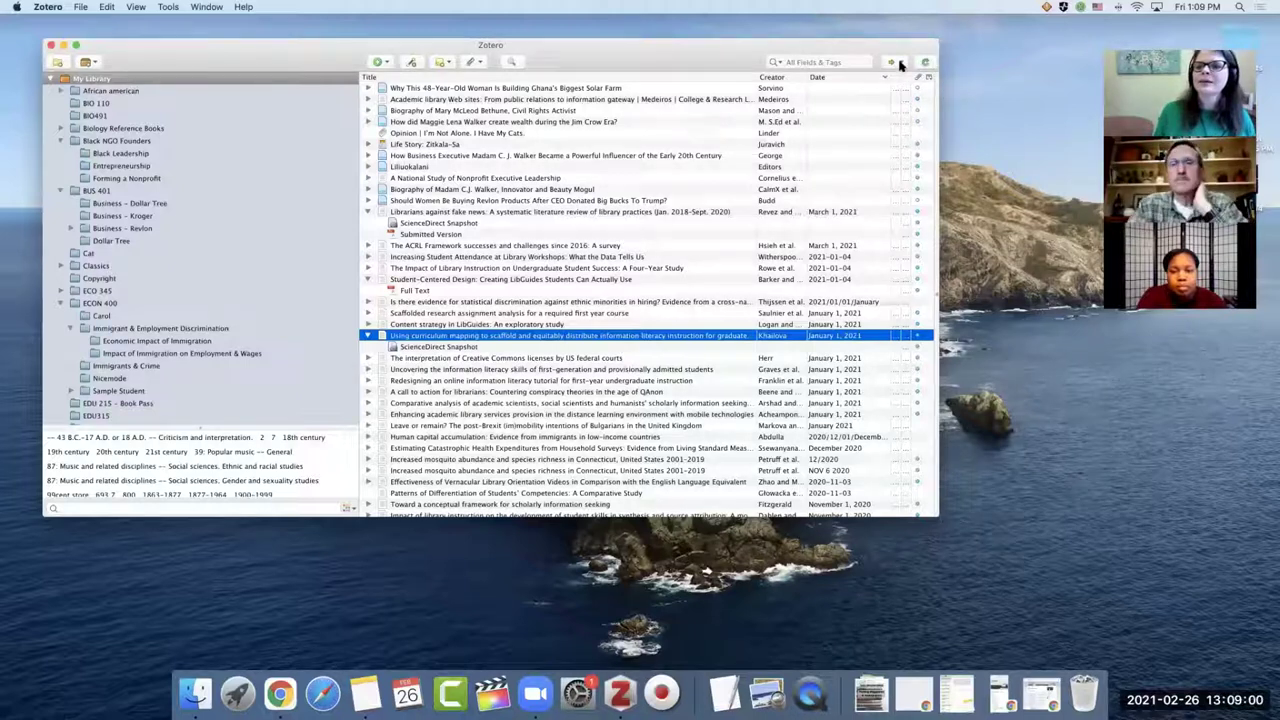
Review the article's details: its title and publication The Journal of Academic Librarianship
click(895, 62)
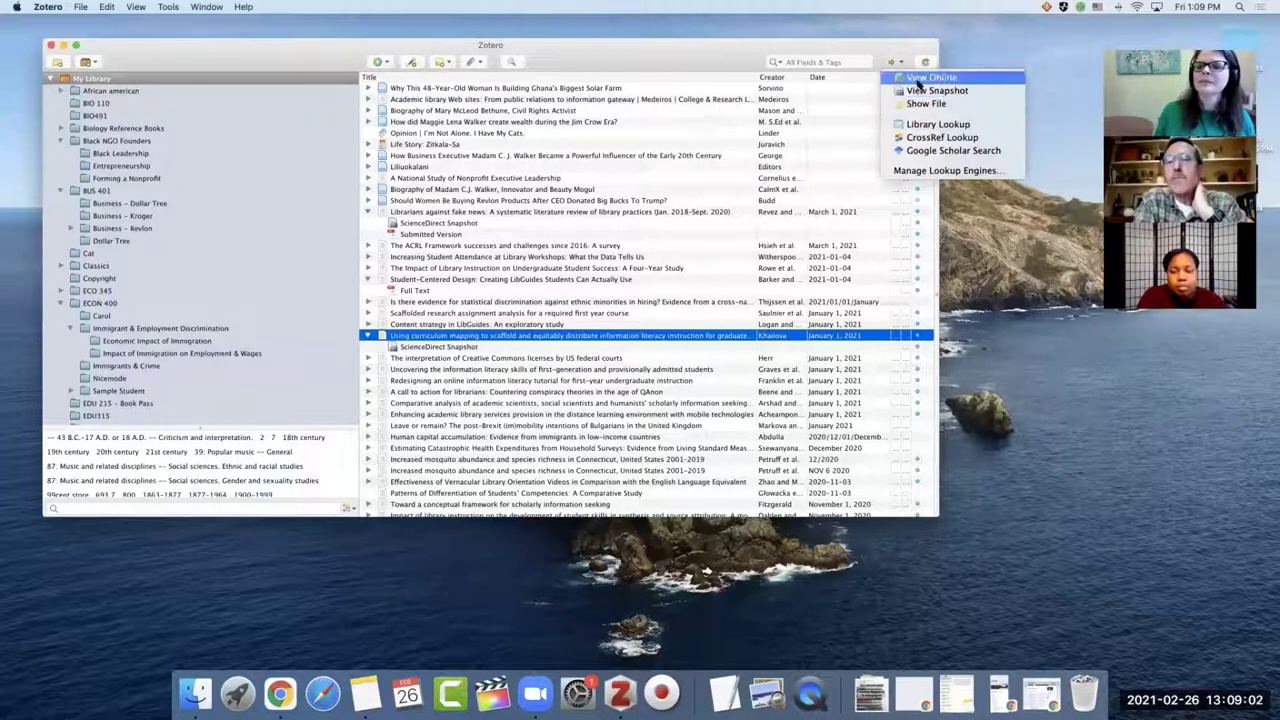
click(889, 62)
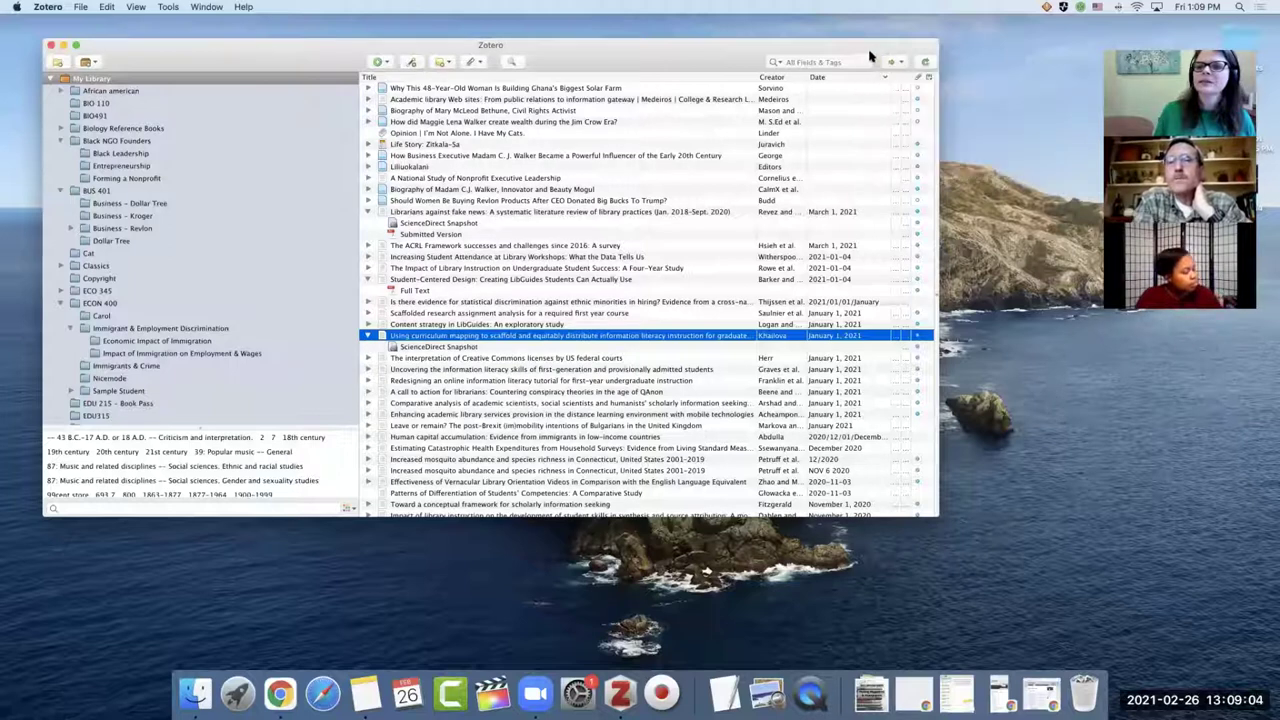
click(932, 92)
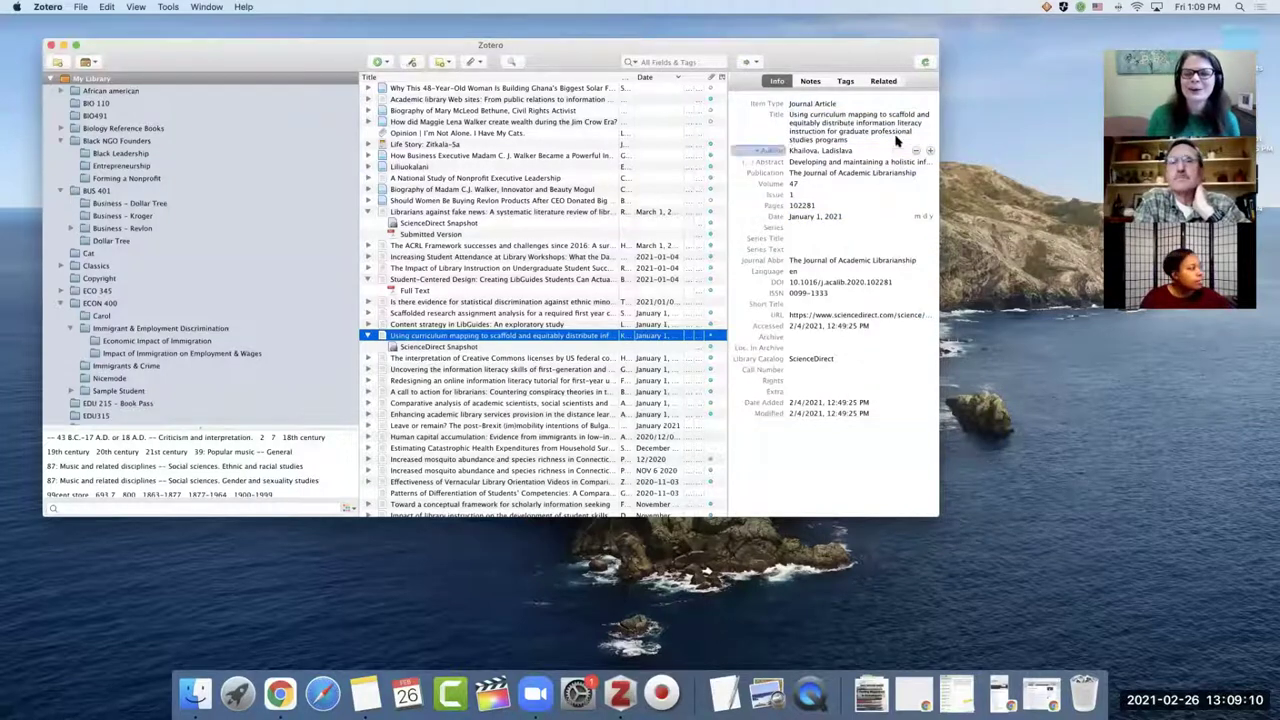
click(826, 122)
key(Return)
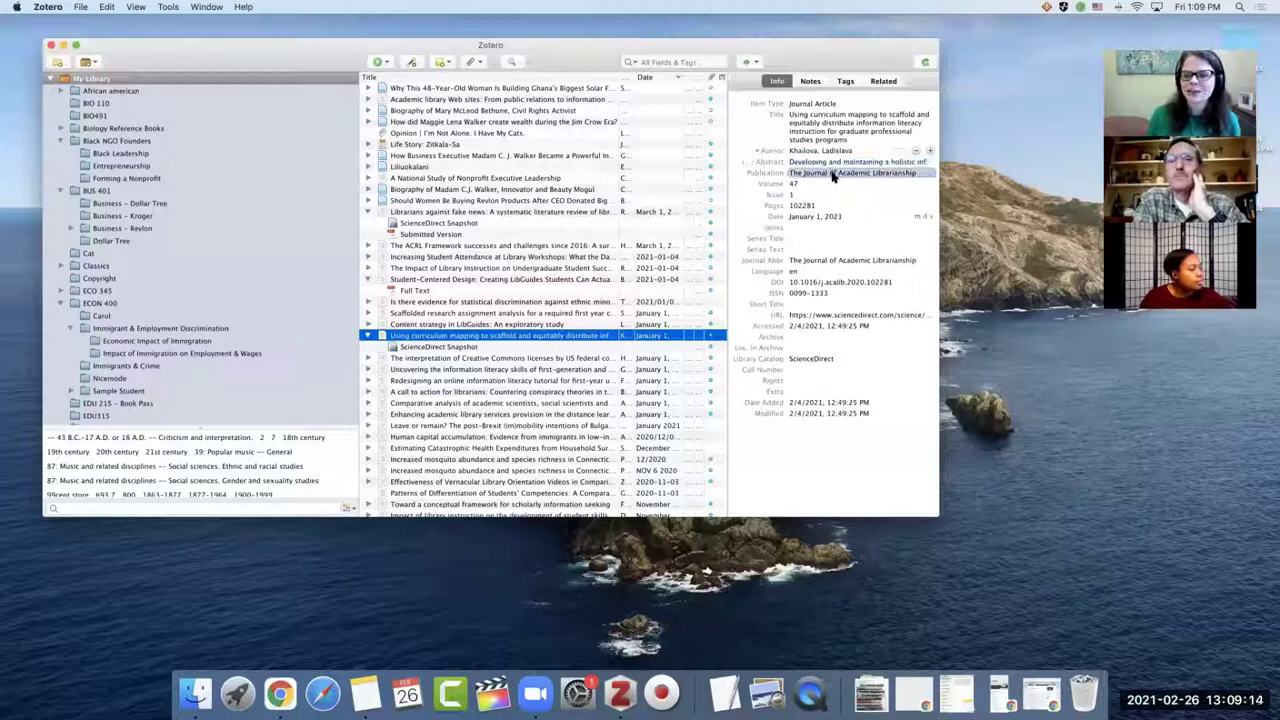
click(833, 174)
key(super+c)
click(921, 172)
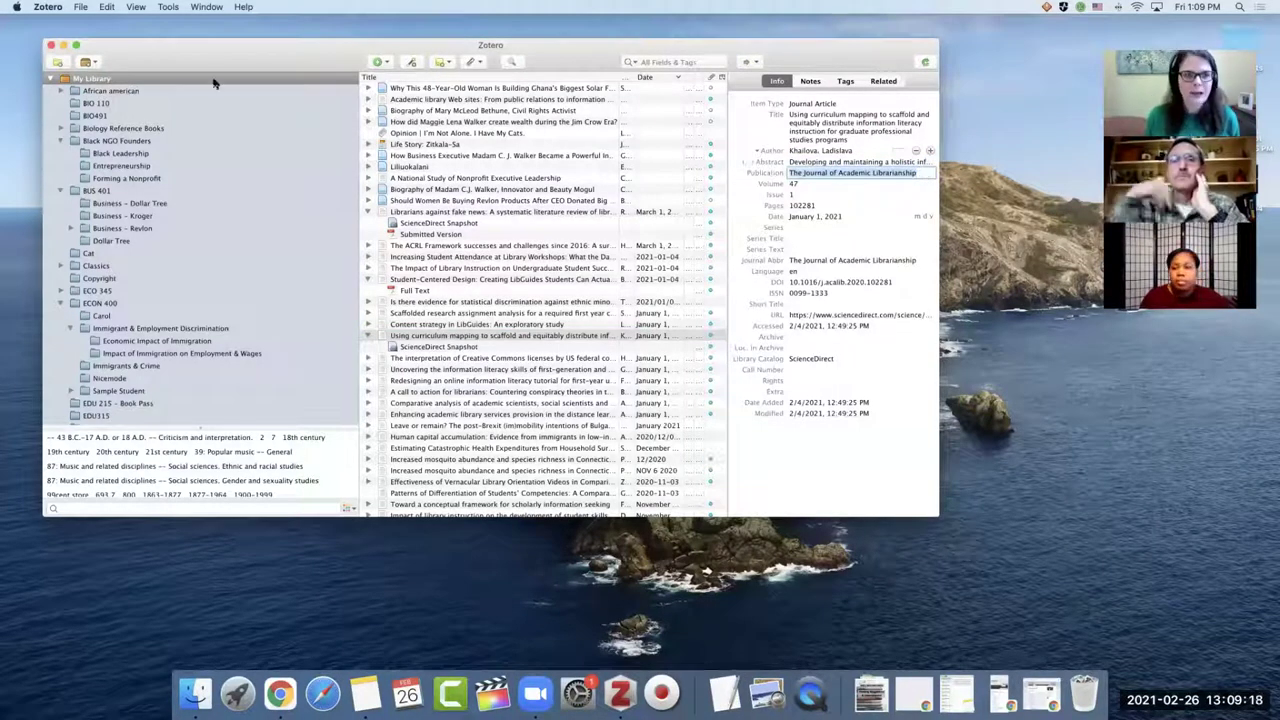
click(280, 693)
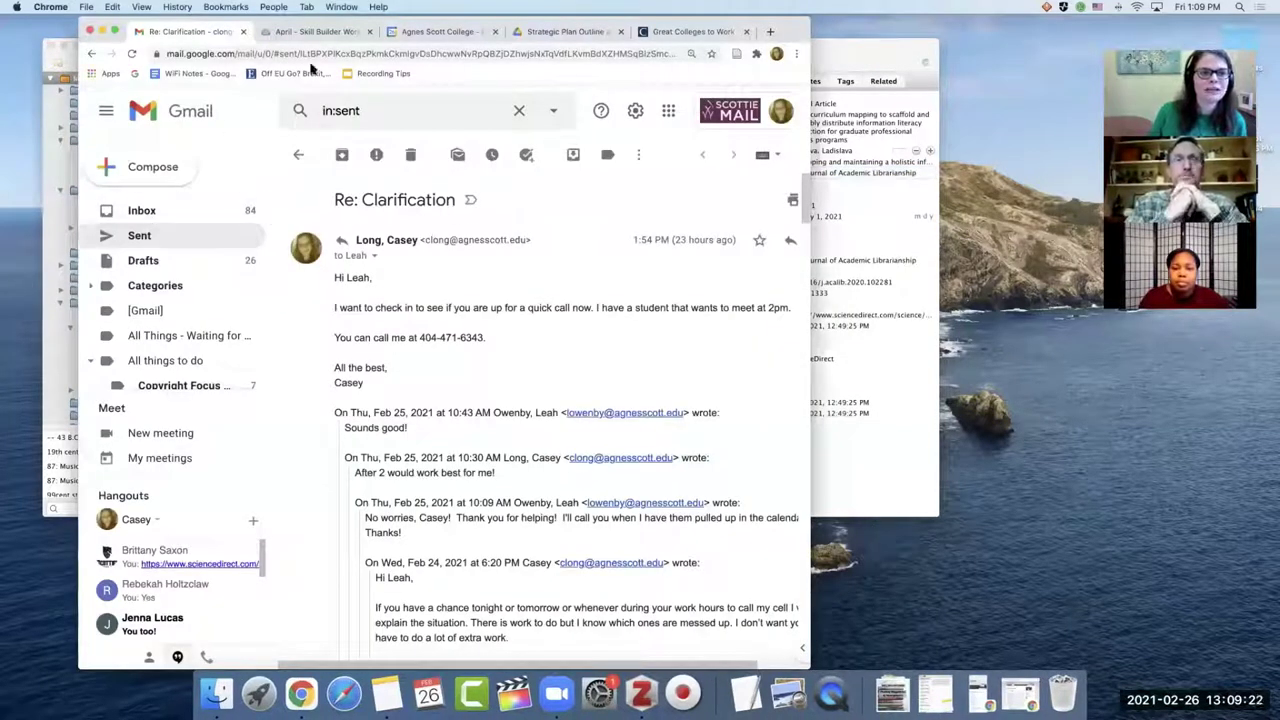
Load the McCain Library homepage in the Skill Builder tab, widened, scrolled to Discover search
click(305, 32)
click(297, 53)
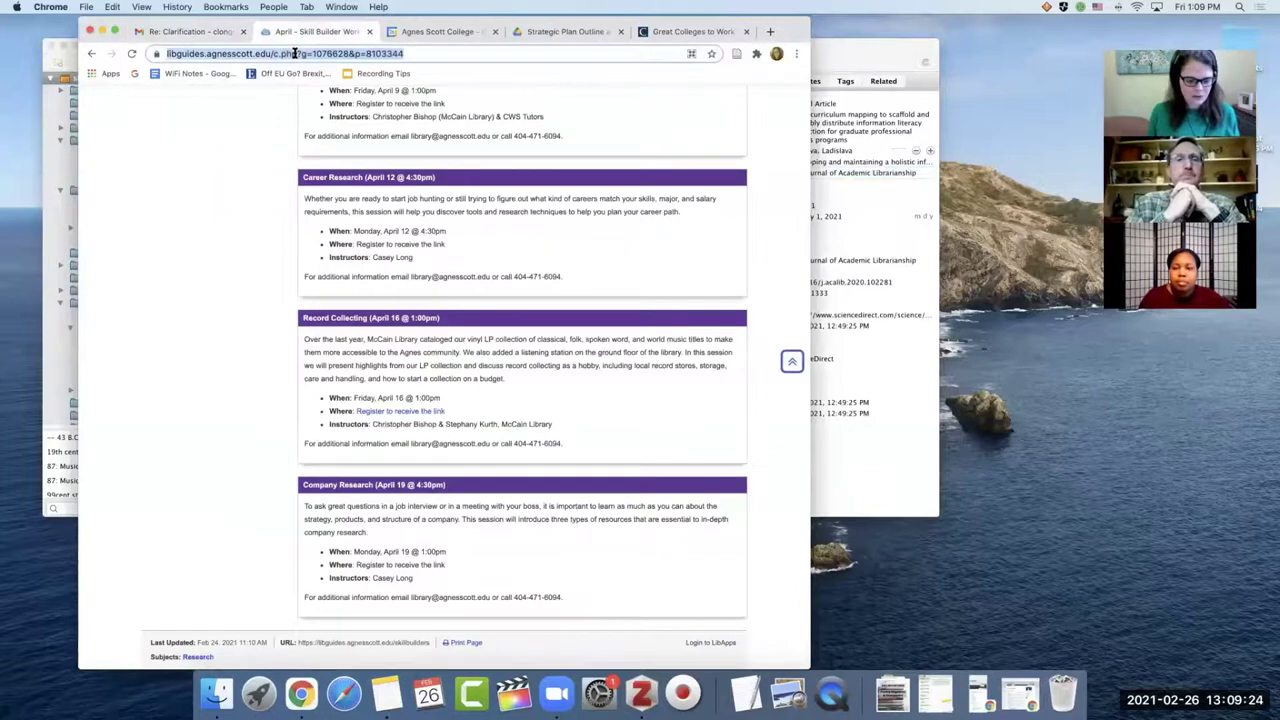
text(agnesscott.edu/library/)
key(Return)
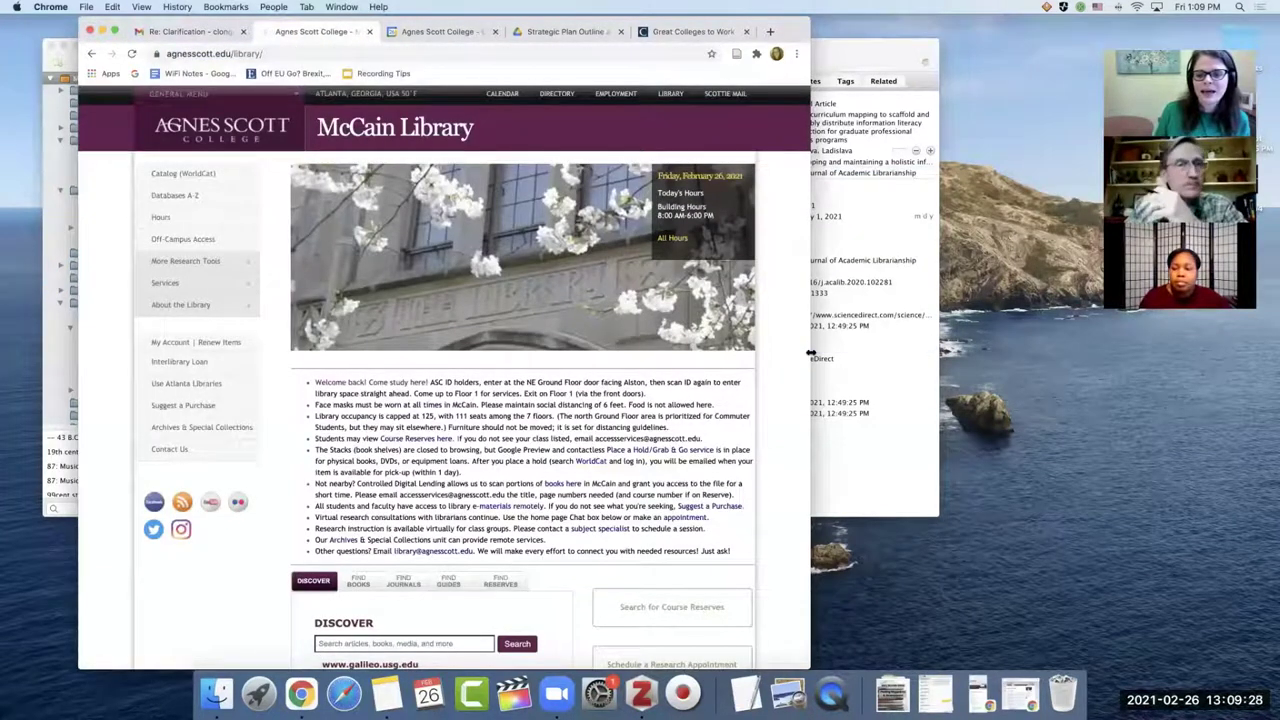
drag(809, 356, 1115, 356)
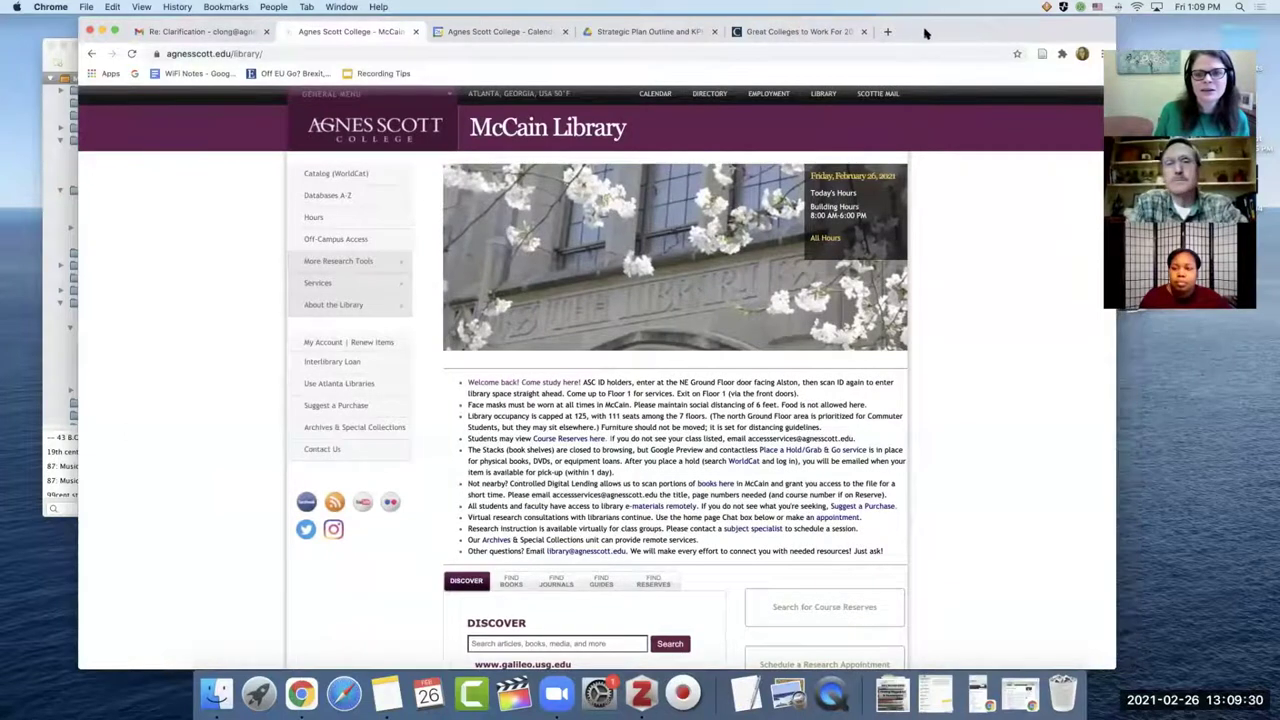
drag(928, 28, 850, 30)
scroll(806, 300, down, 1)
scroll(806, 298, down, 8)
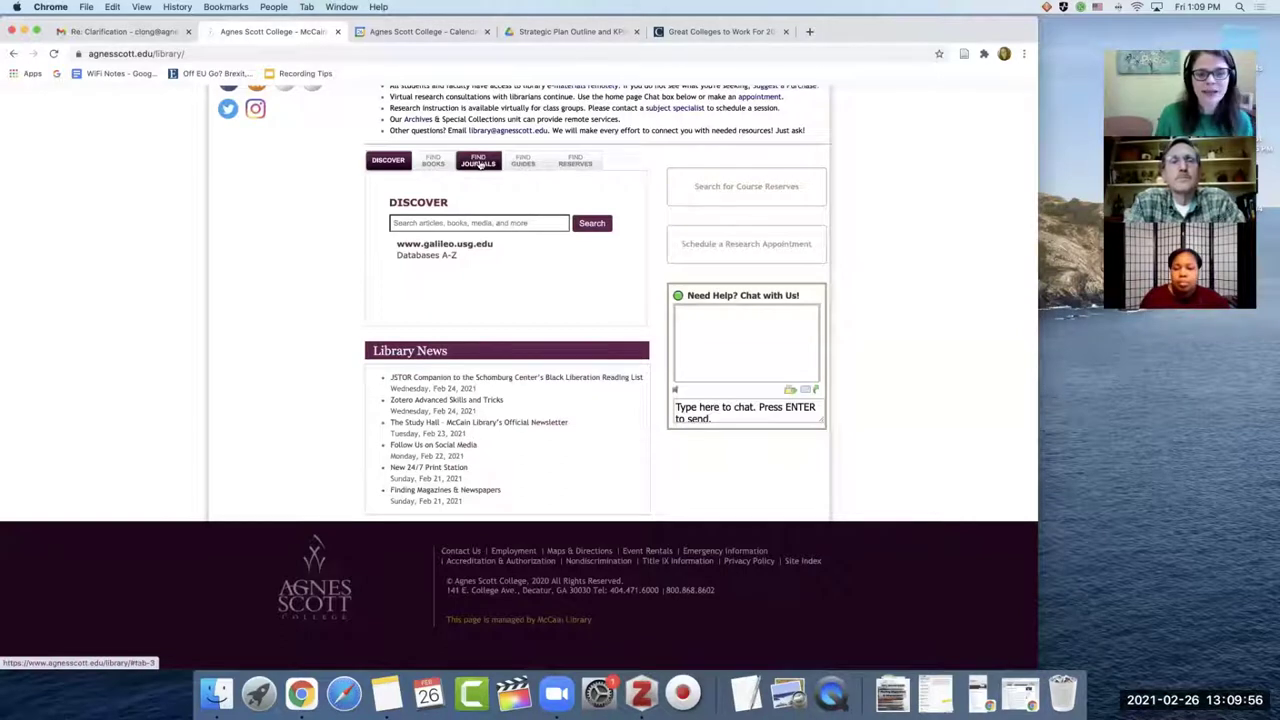
Search Find Journals for 'The Journal of Academic Librarianship'
click(479, 163)
click(475, 234)
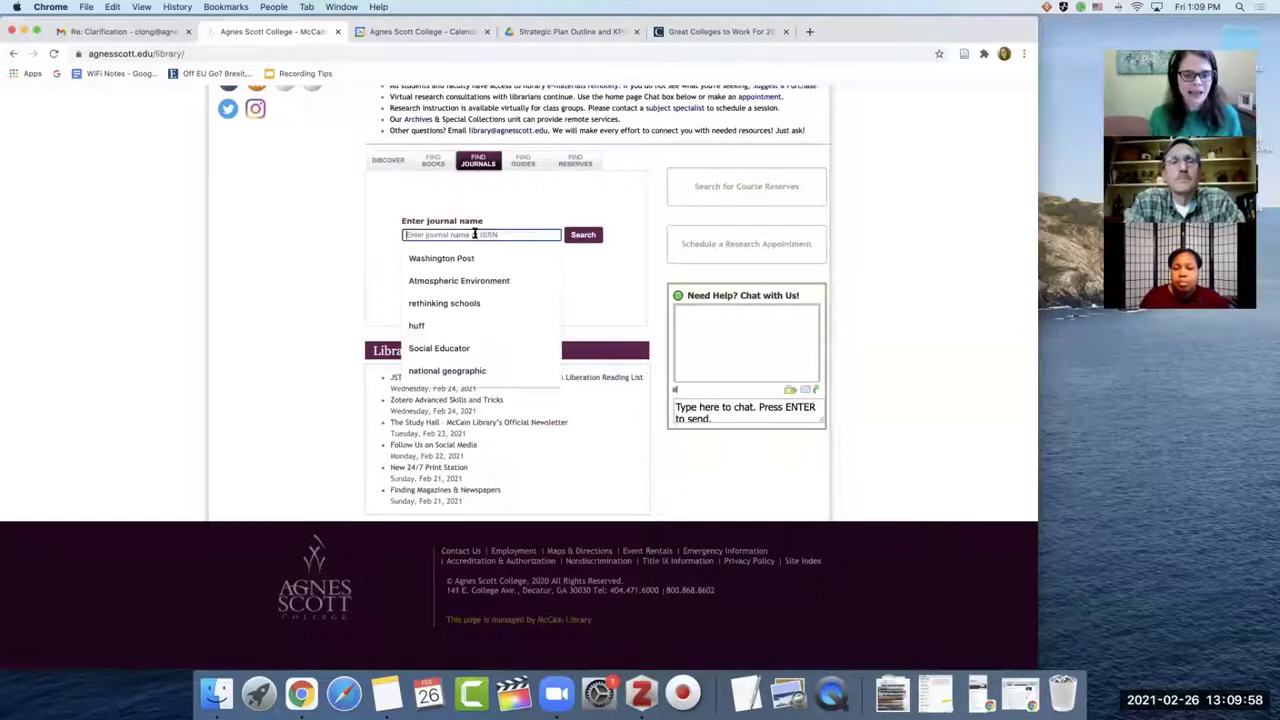
key(super+v)
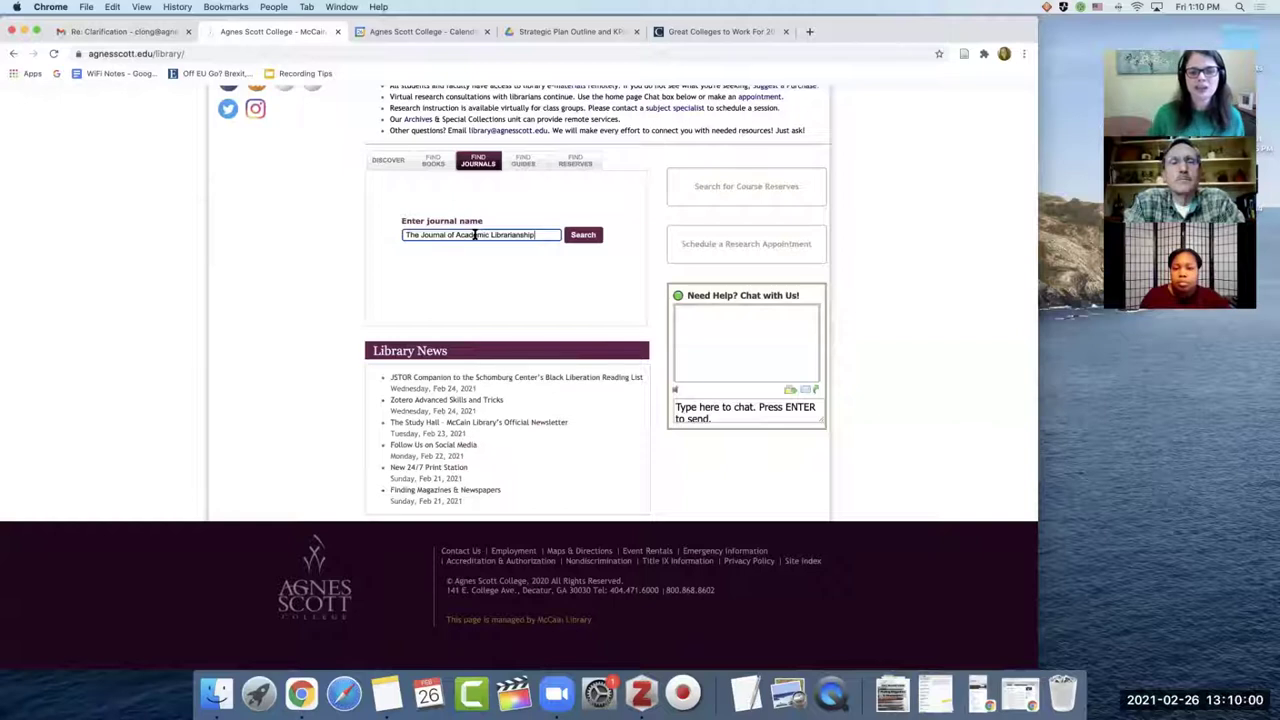
click(583, 235)
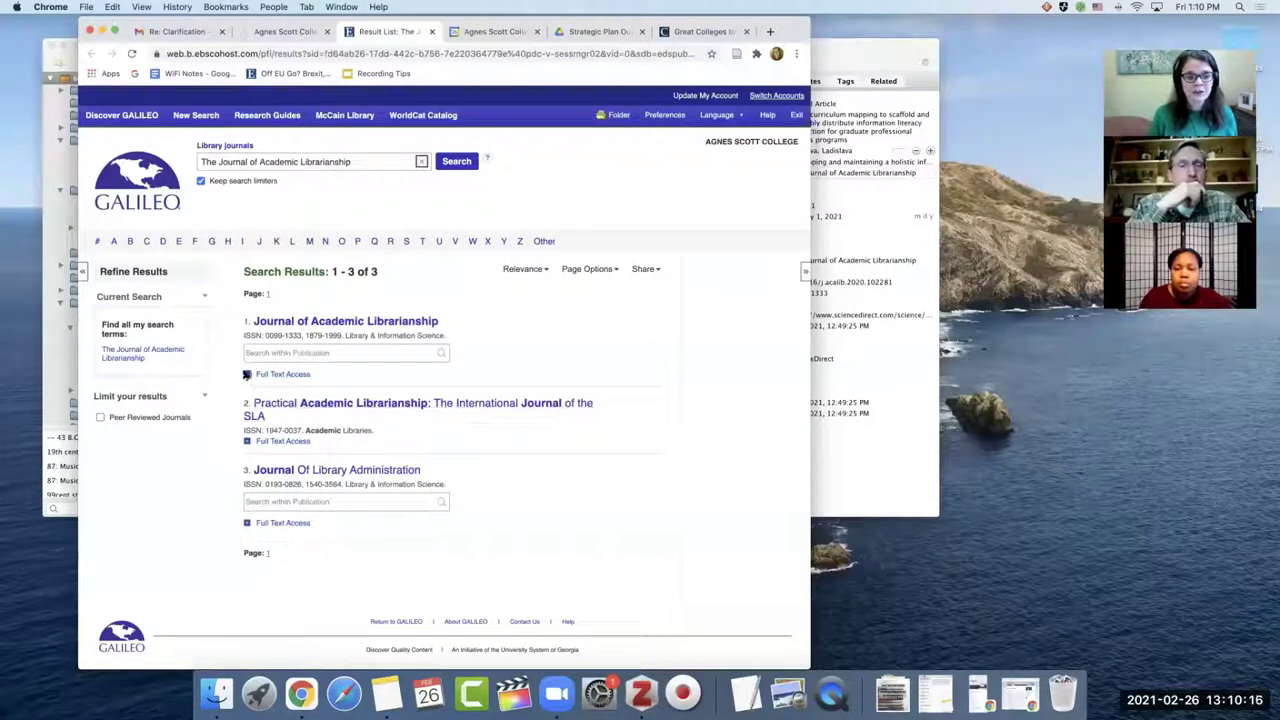
Expand Full Text Access under the first GALILEO result, then return to Zotero
click(246, 374)
scroll(300, 435, down, 1)
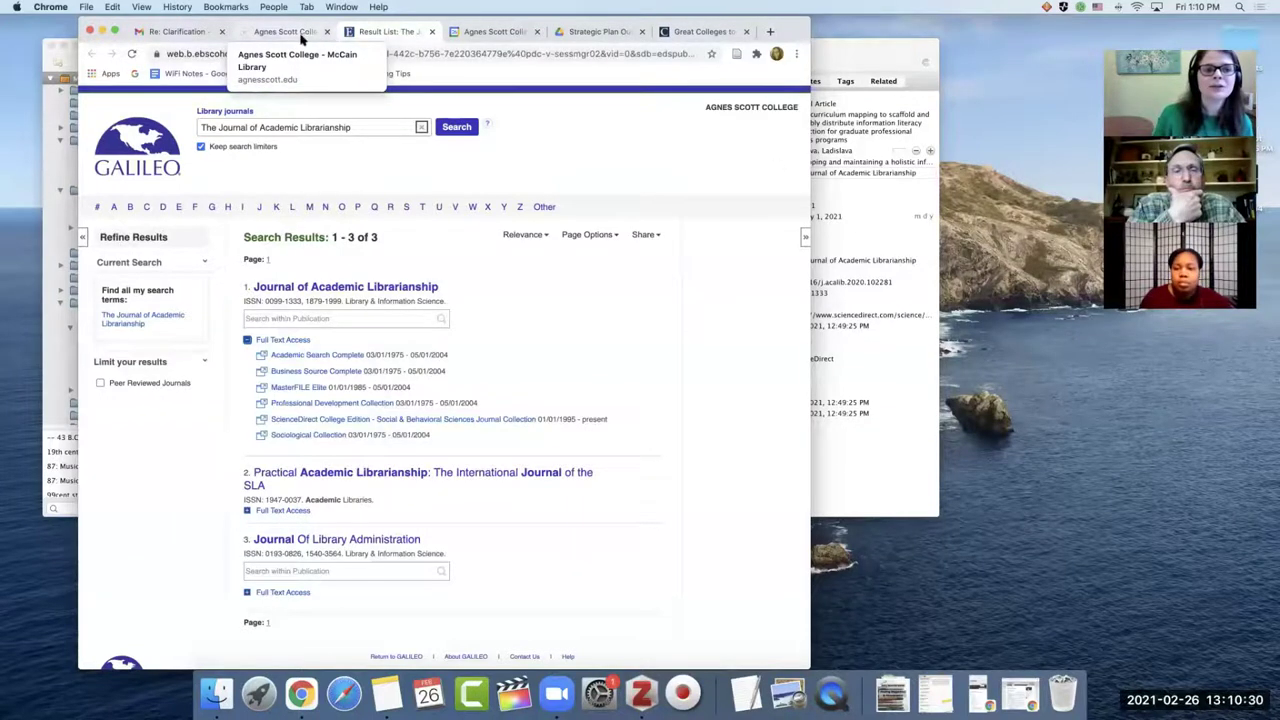
key(super+Tab)
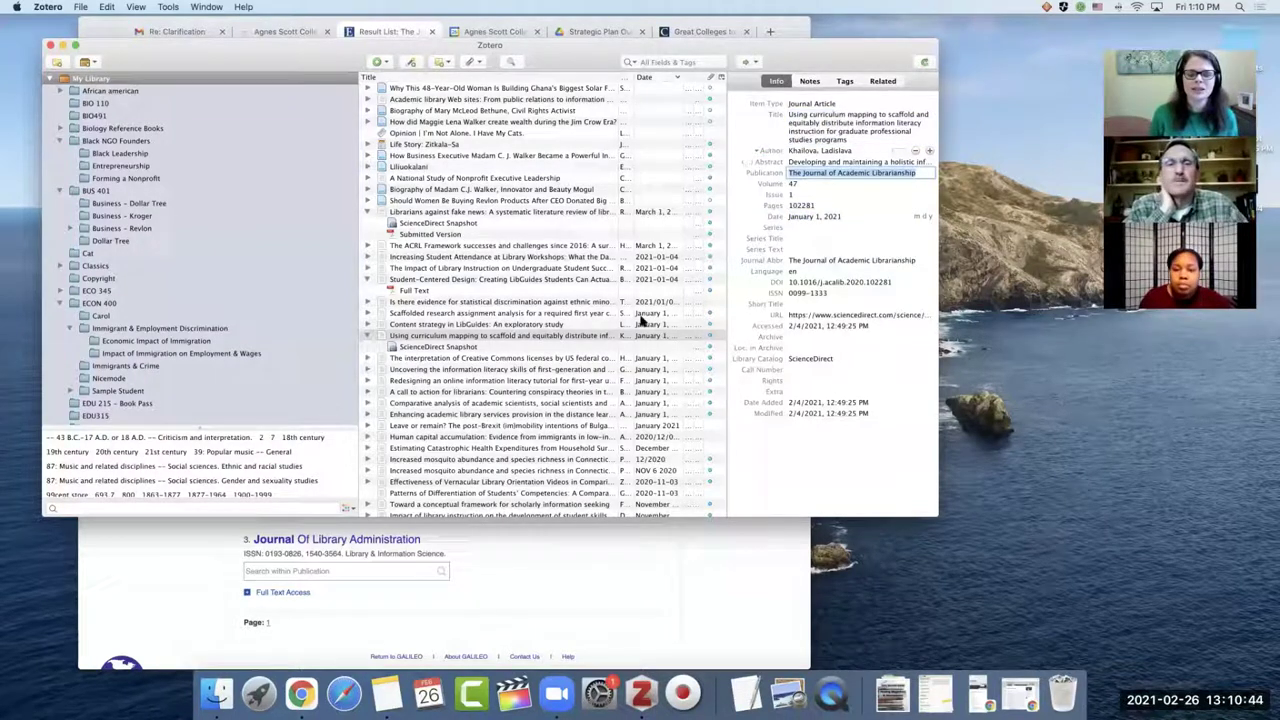
Return to Chrome's GALILEO results listing the six full-text databases
click(572, 573)
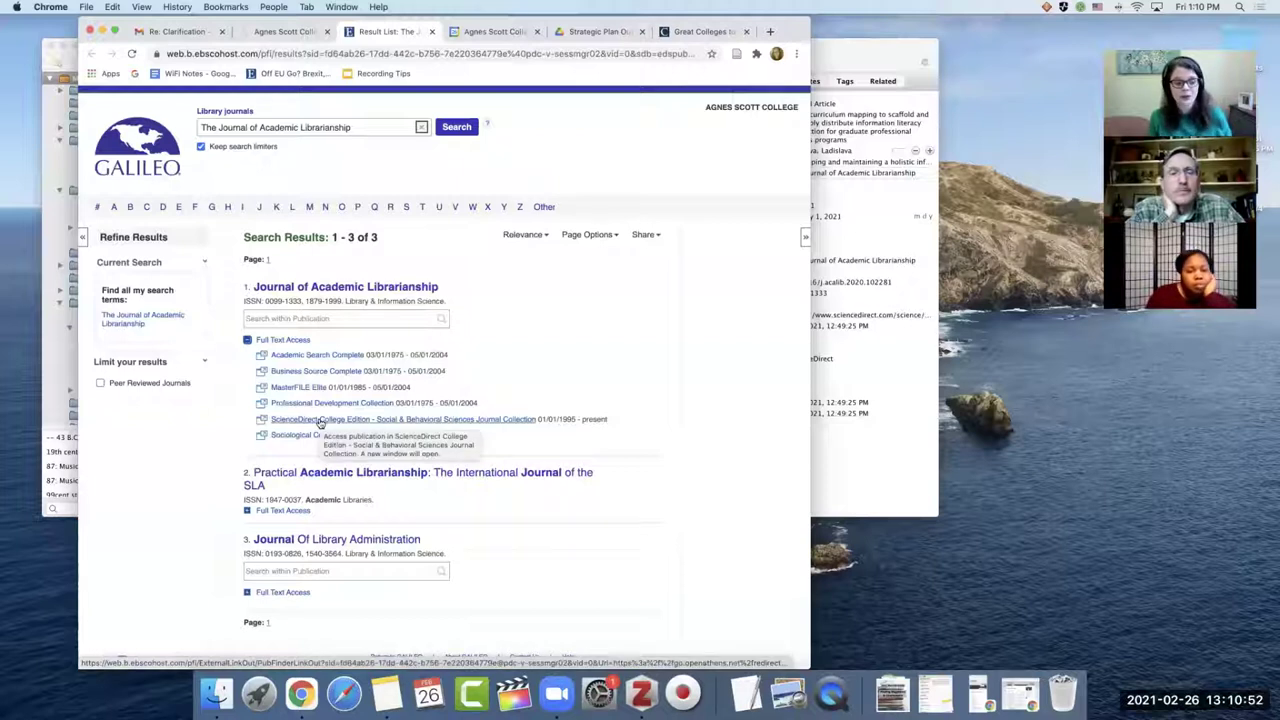
Open the ScienceDirect College Edition - Social & Behavioral Sciences Journal Collection link
click(319, 420)
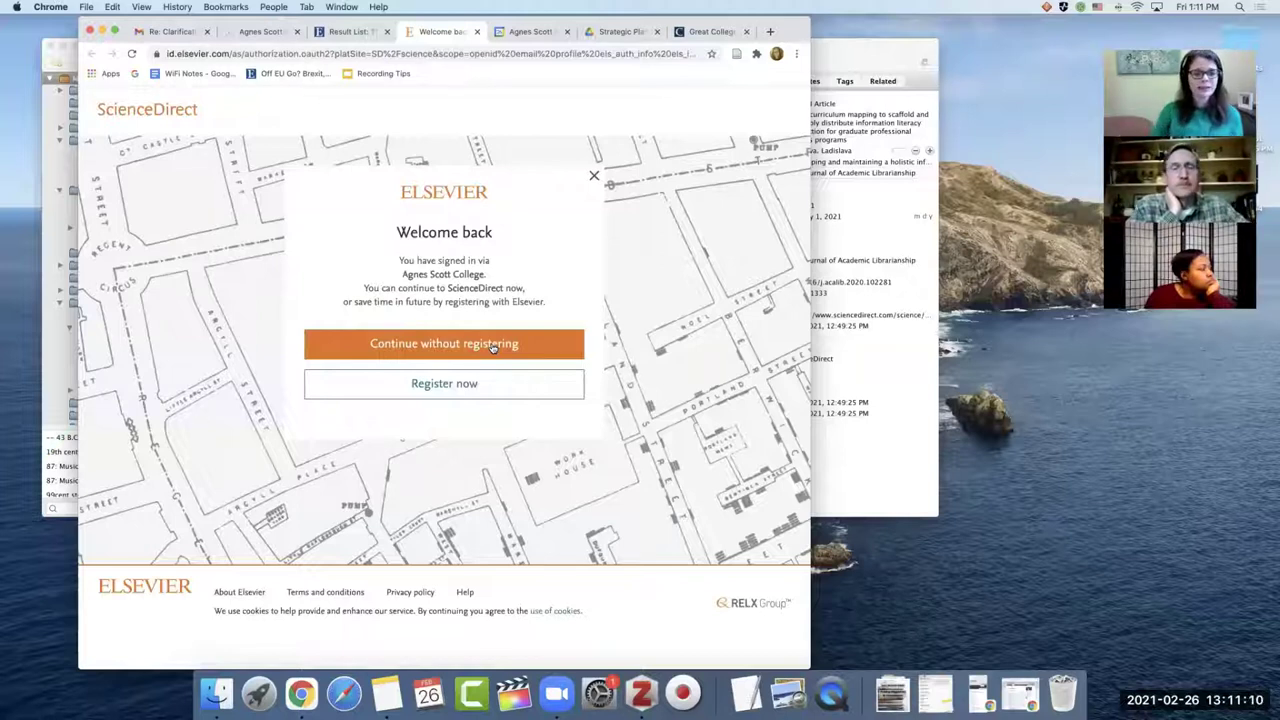
Dismiss the Elsevier welcome notice and open The Journal of Academic Librarianship's All issues list
click(594, 178)
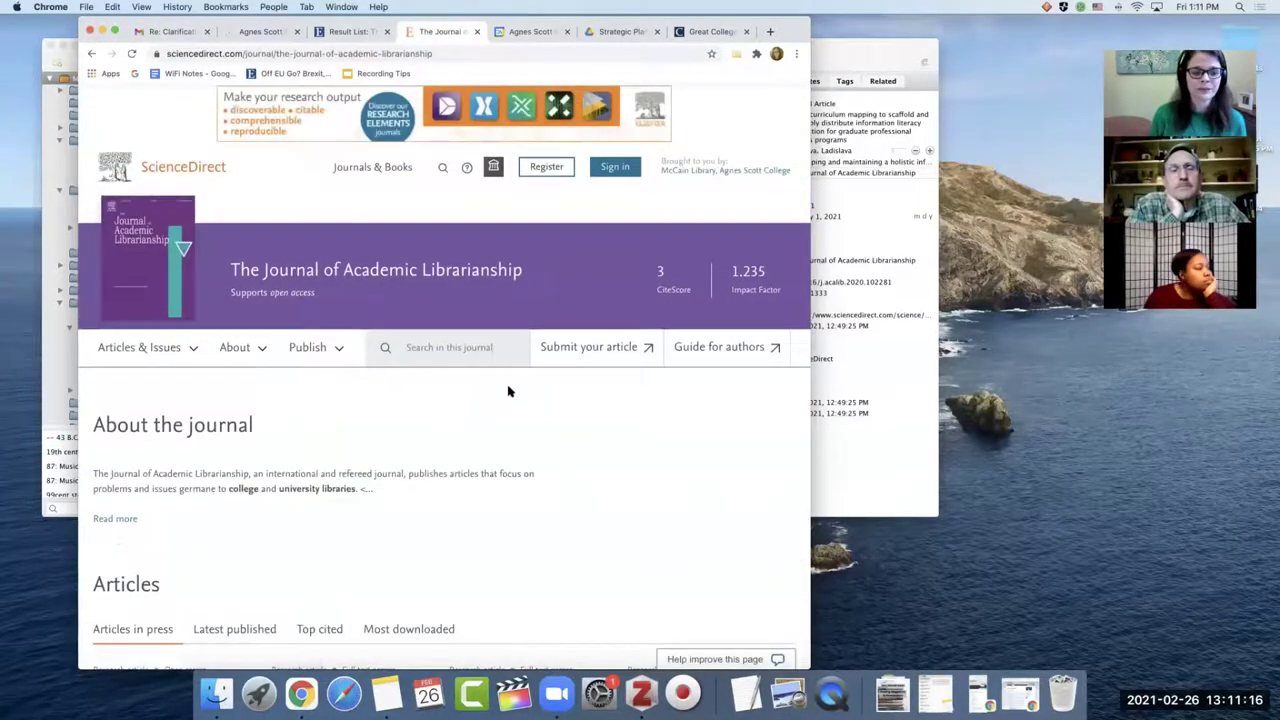
scroll(508, 392, down, 3)
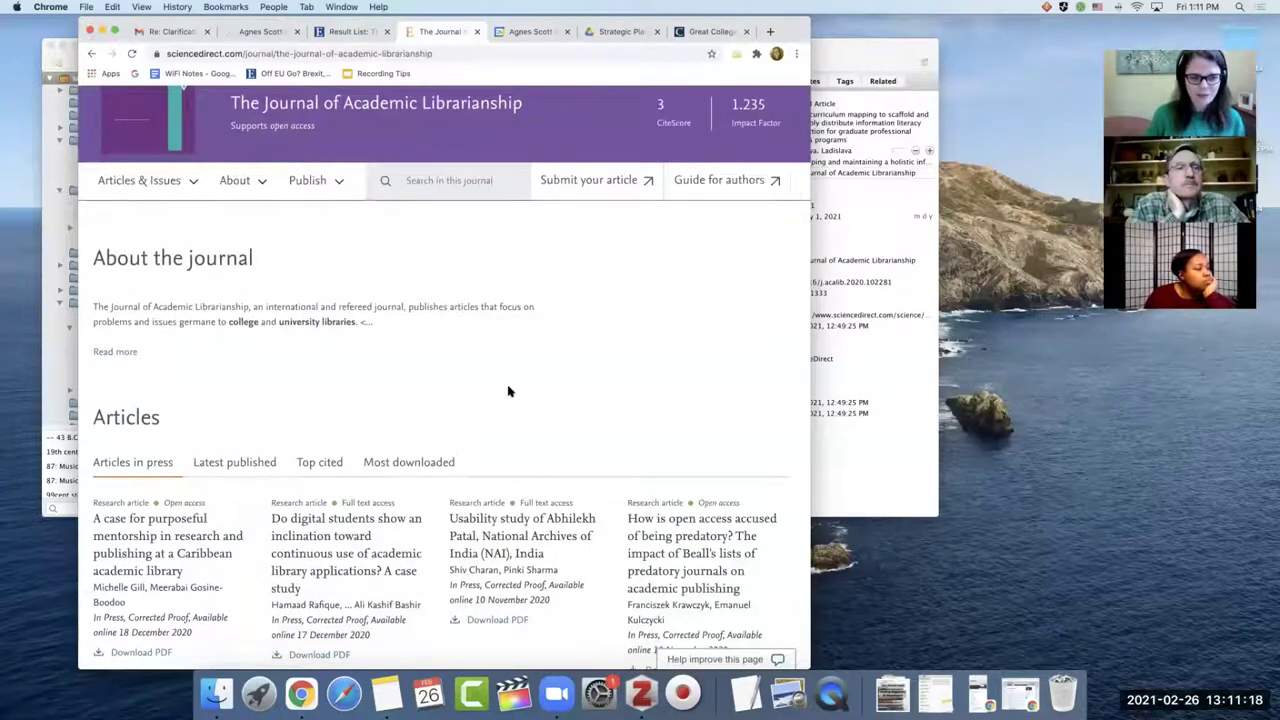
scroll(508, 392, down, 3)
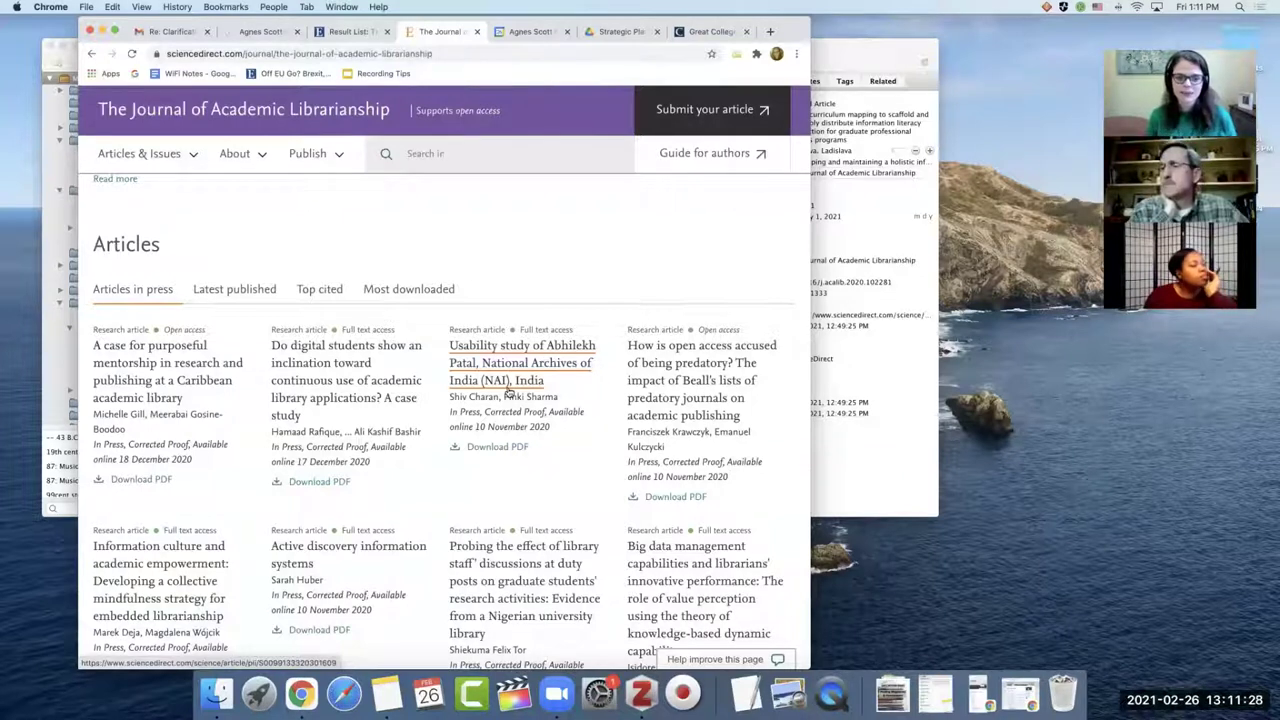
scroll(480, 385, down, 1)
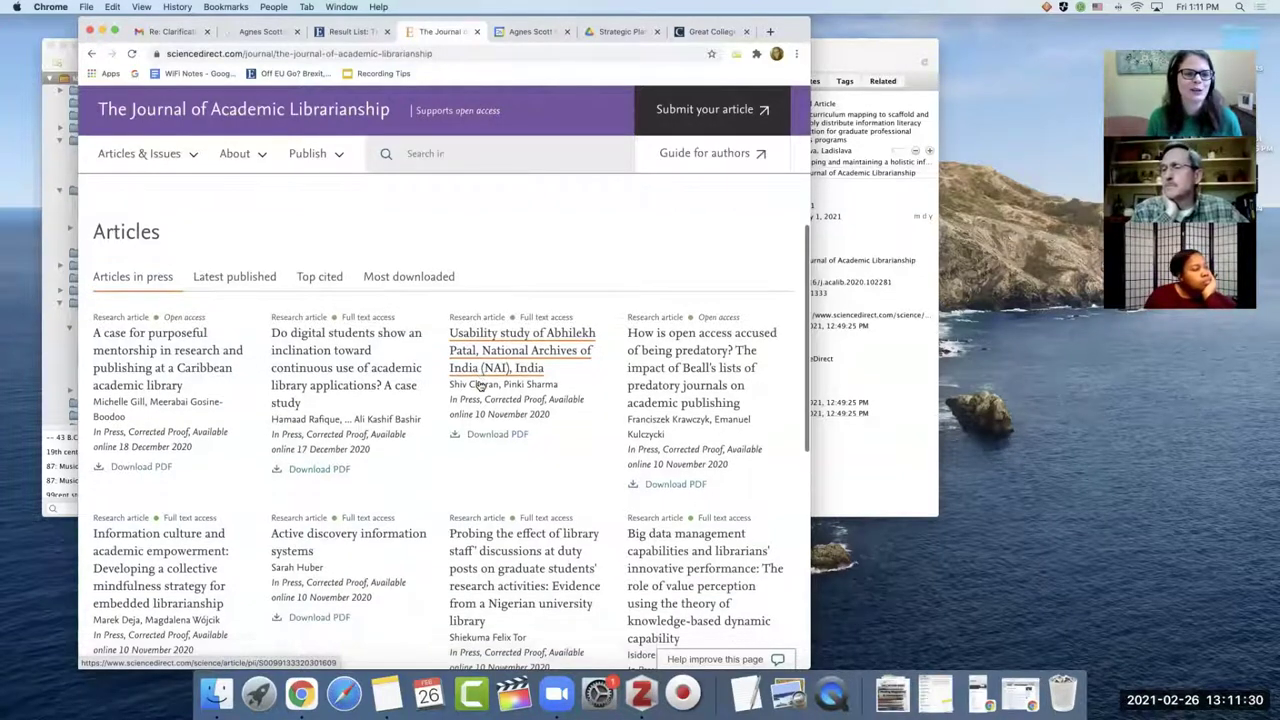
scroll(480, 385, up, 5)
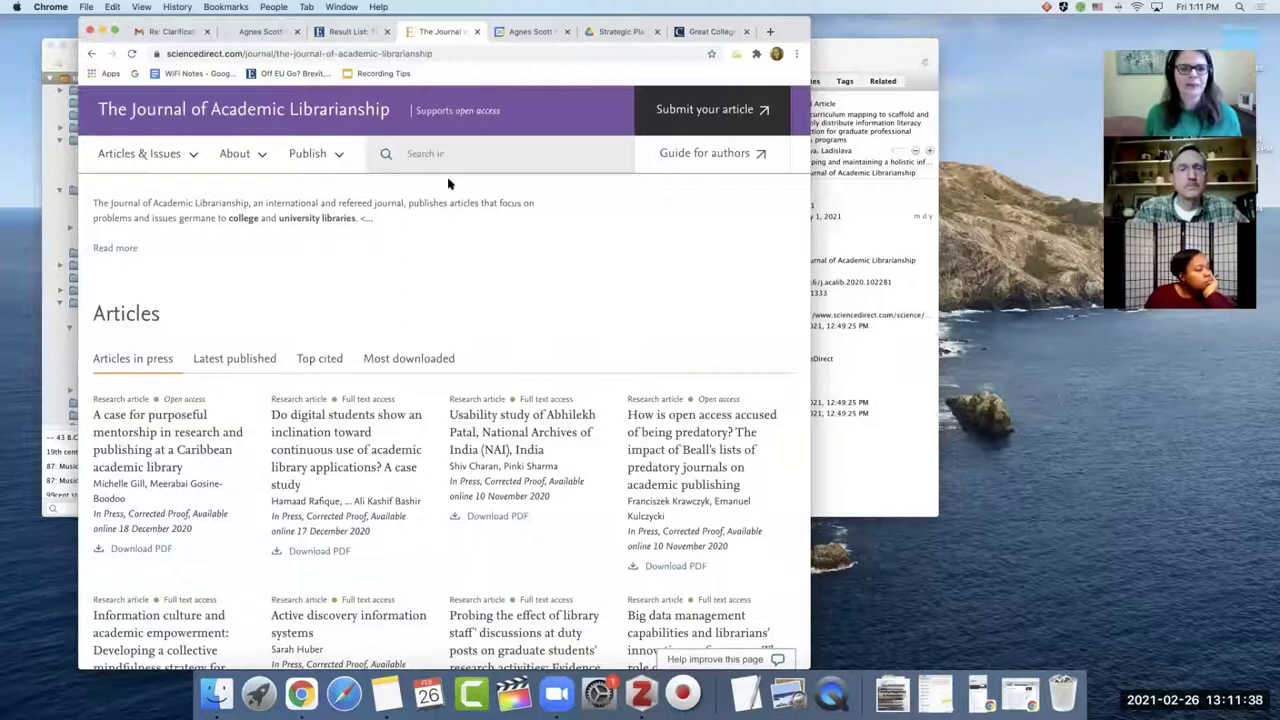
scroll(388, 327, down, 5)
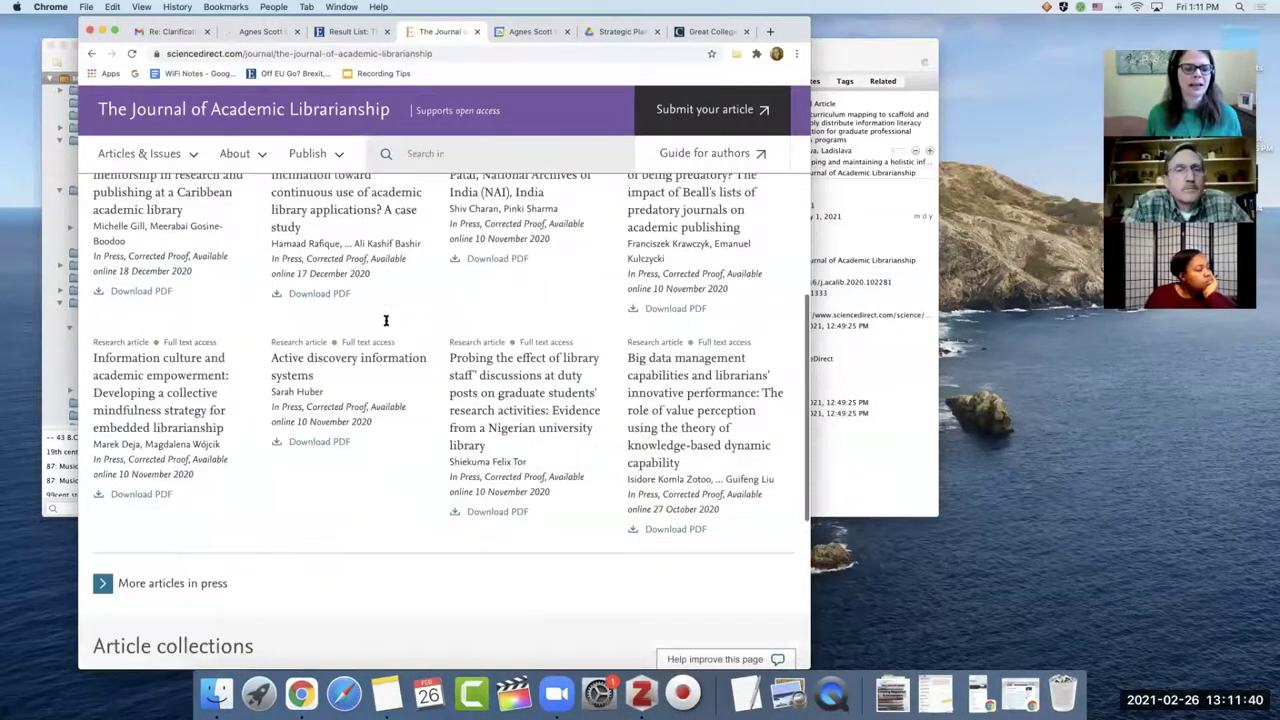
scroll(388, 327, down, 5)
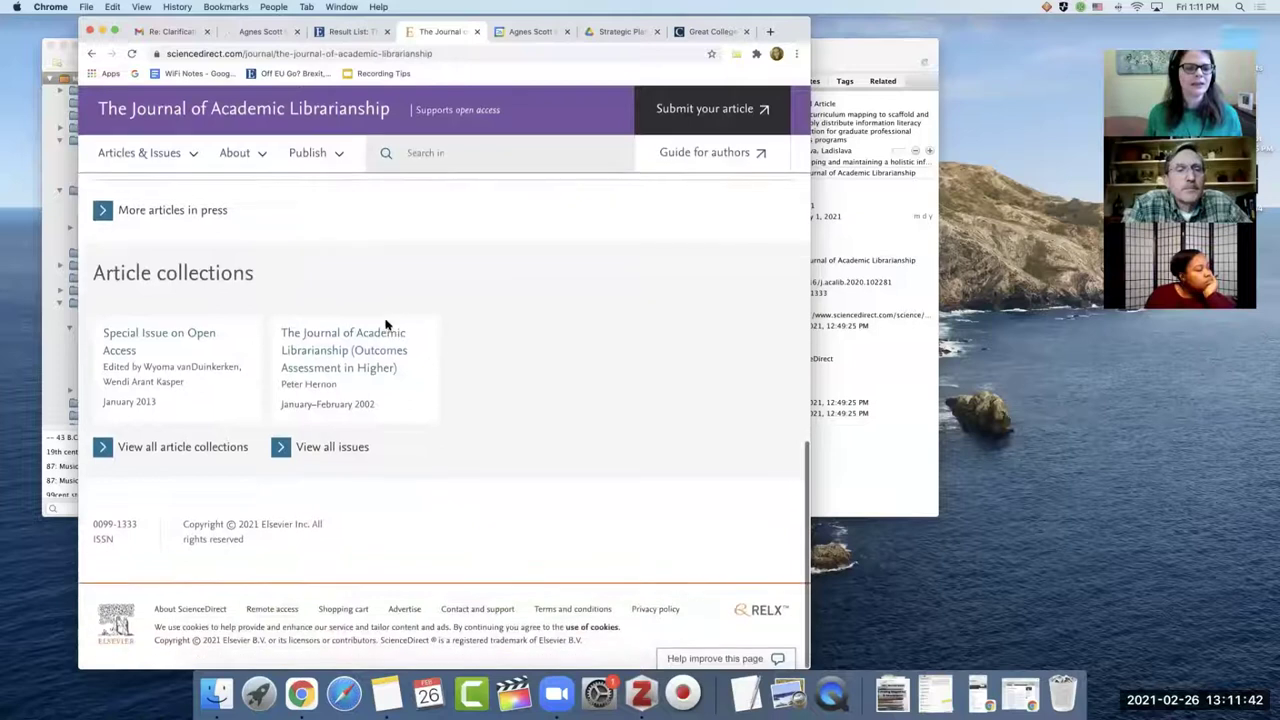
click(283, 449)
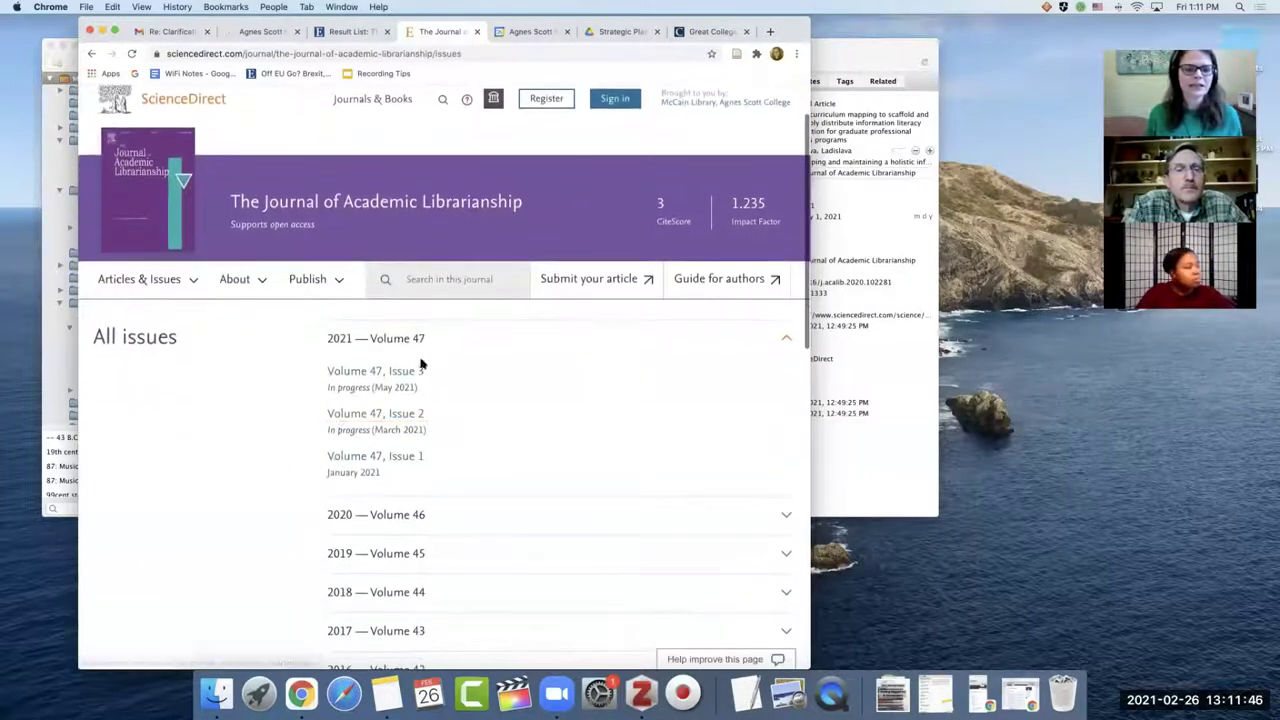
Open Volume 47, Issue 1 (January 2021) and scroll down to the curriculum mapping article 102281
scroll(436, 393, down, 1)
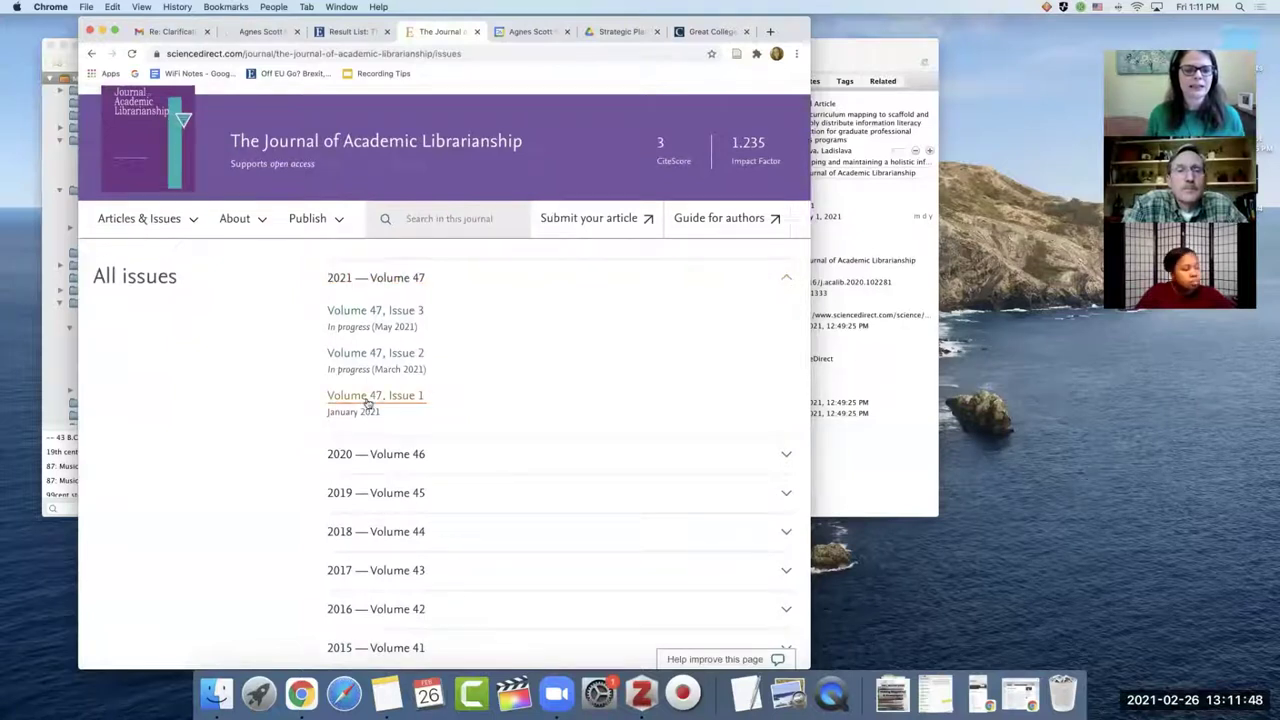
click(386, 399)
scroll(386, 401, down, 5)
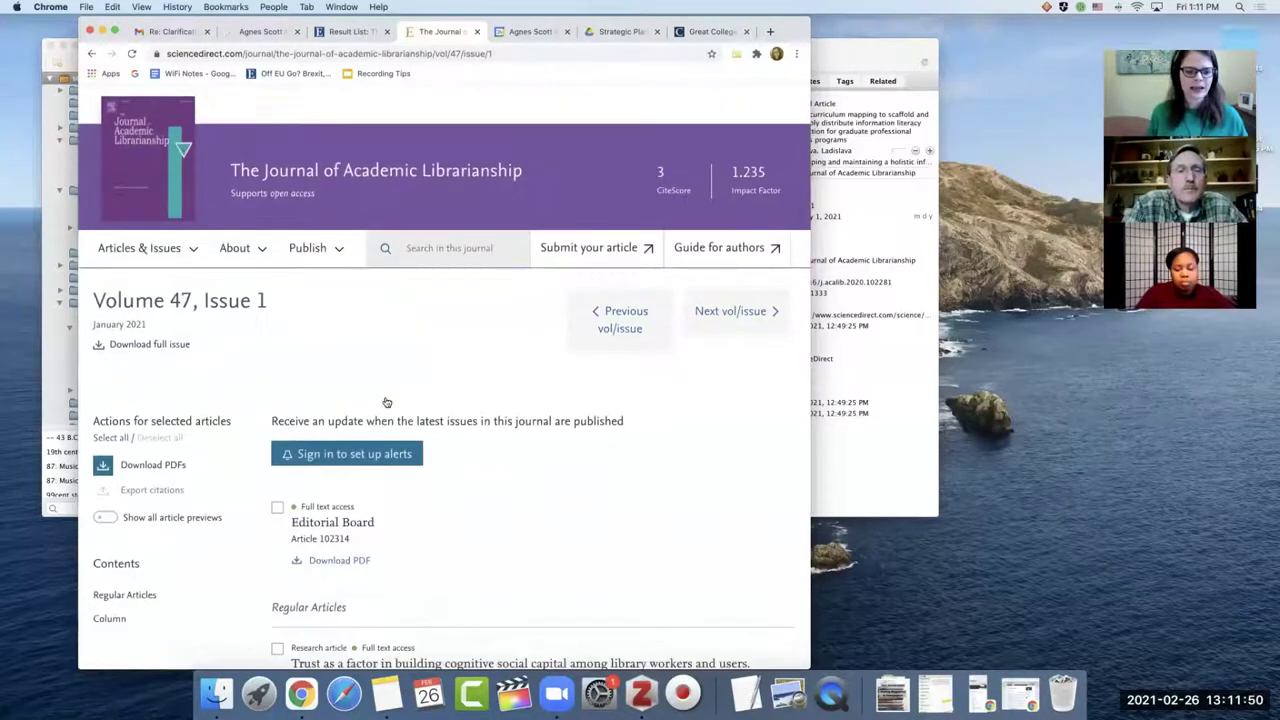
scroll(386, 401, down, 5)
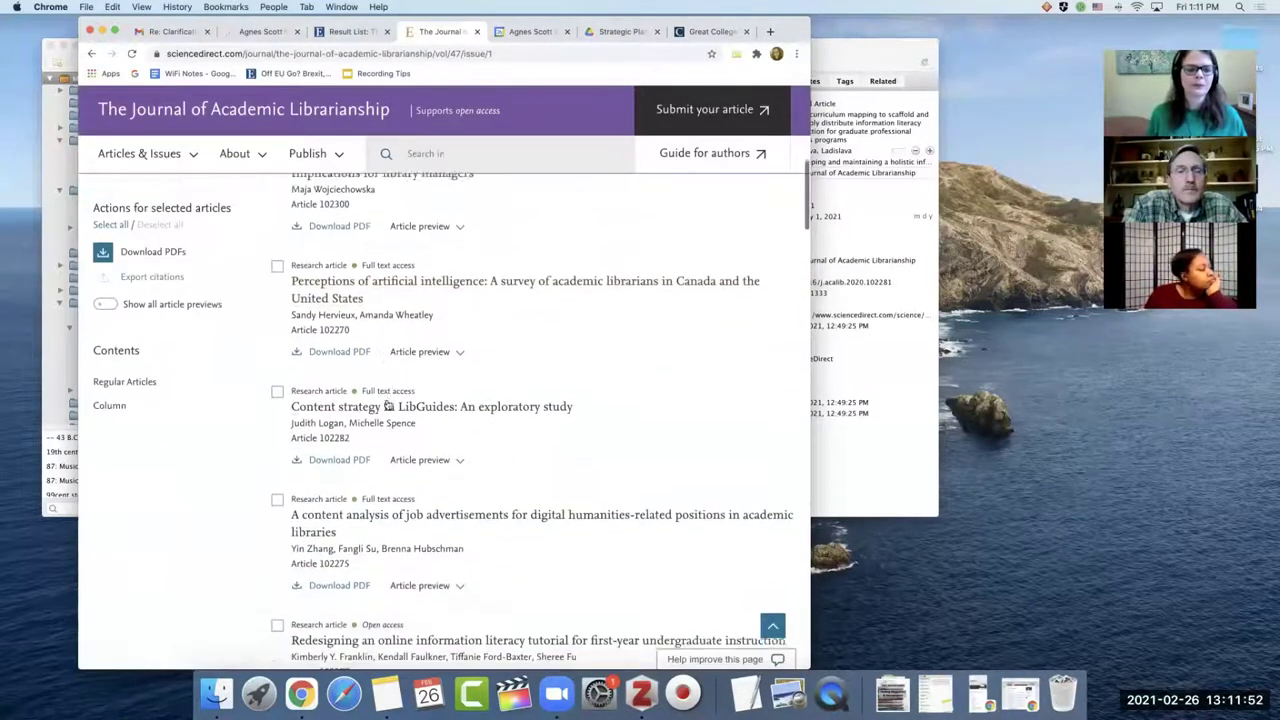
scroll(424, 422, down, 4)
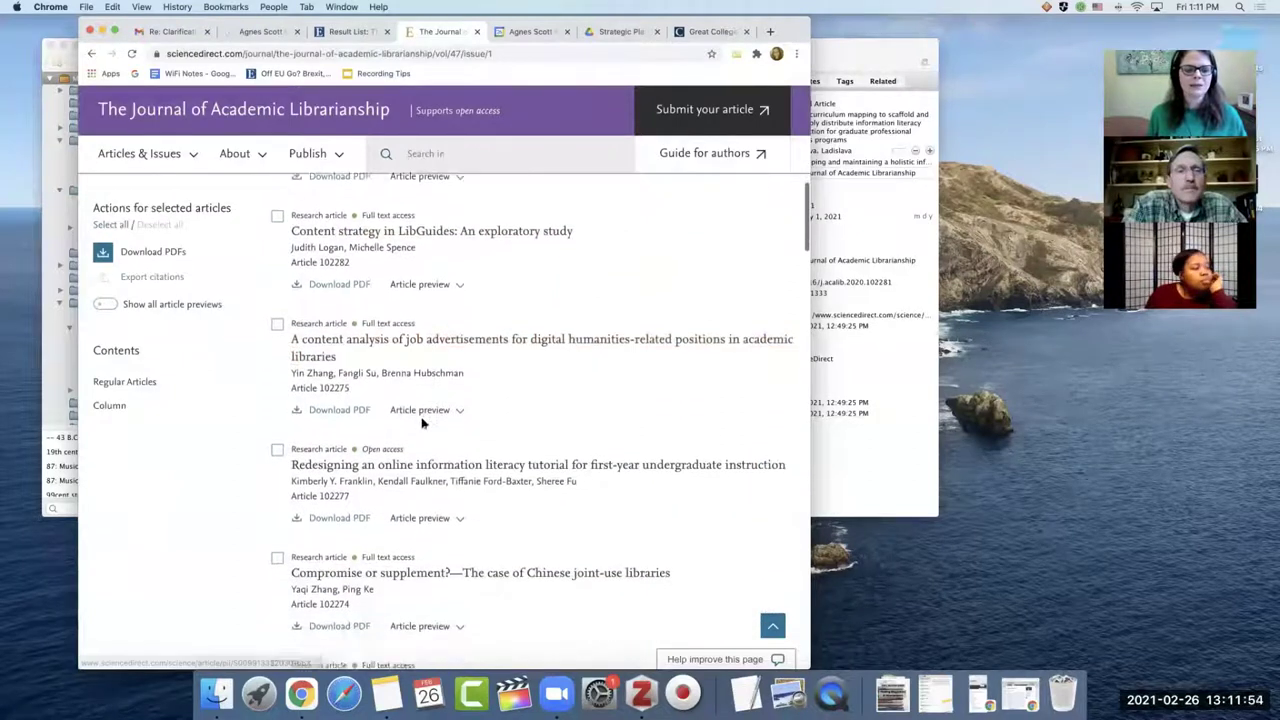
scroll(424, 422, down, 4)
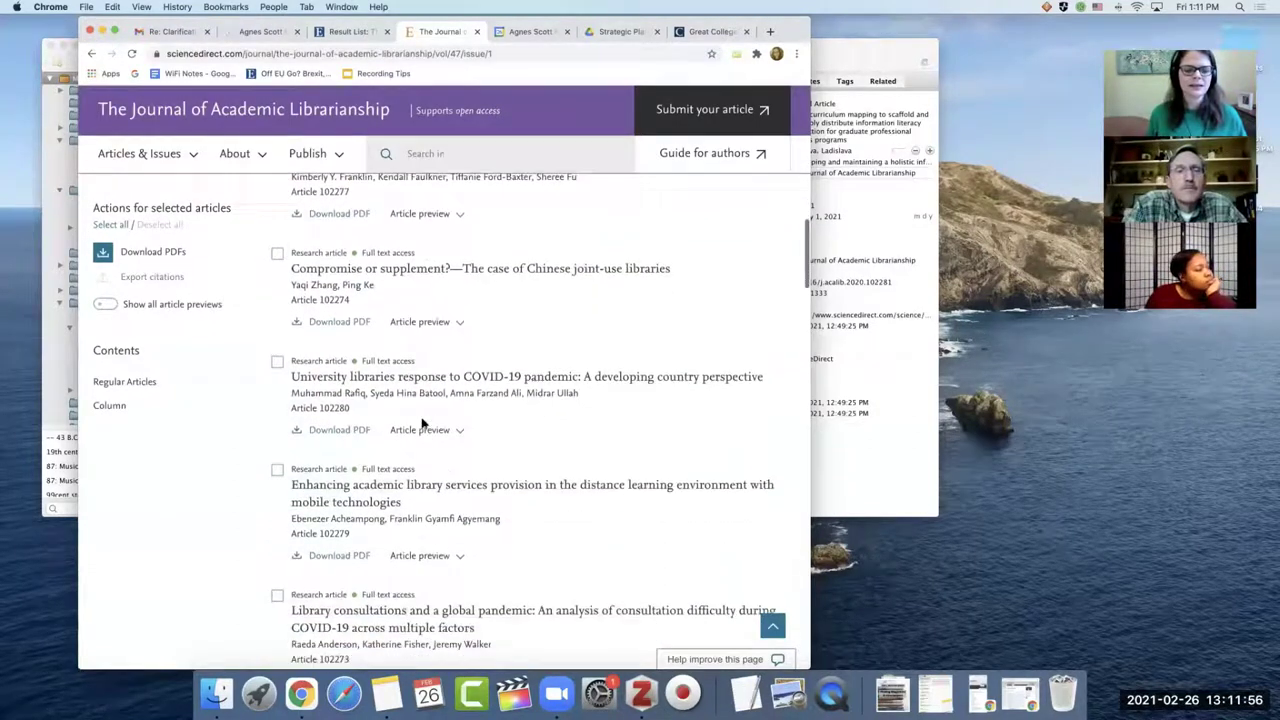
scroll(422, 424, down, 6)
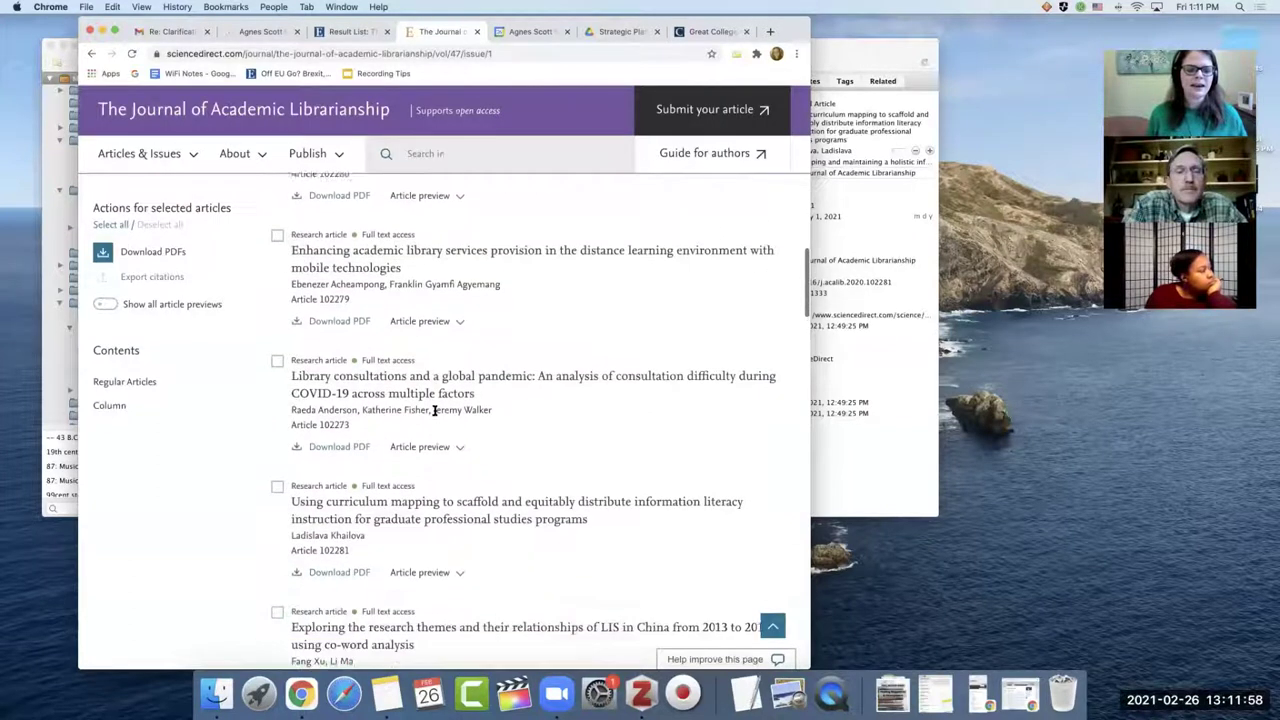
scroll(358, 455, down, 1)
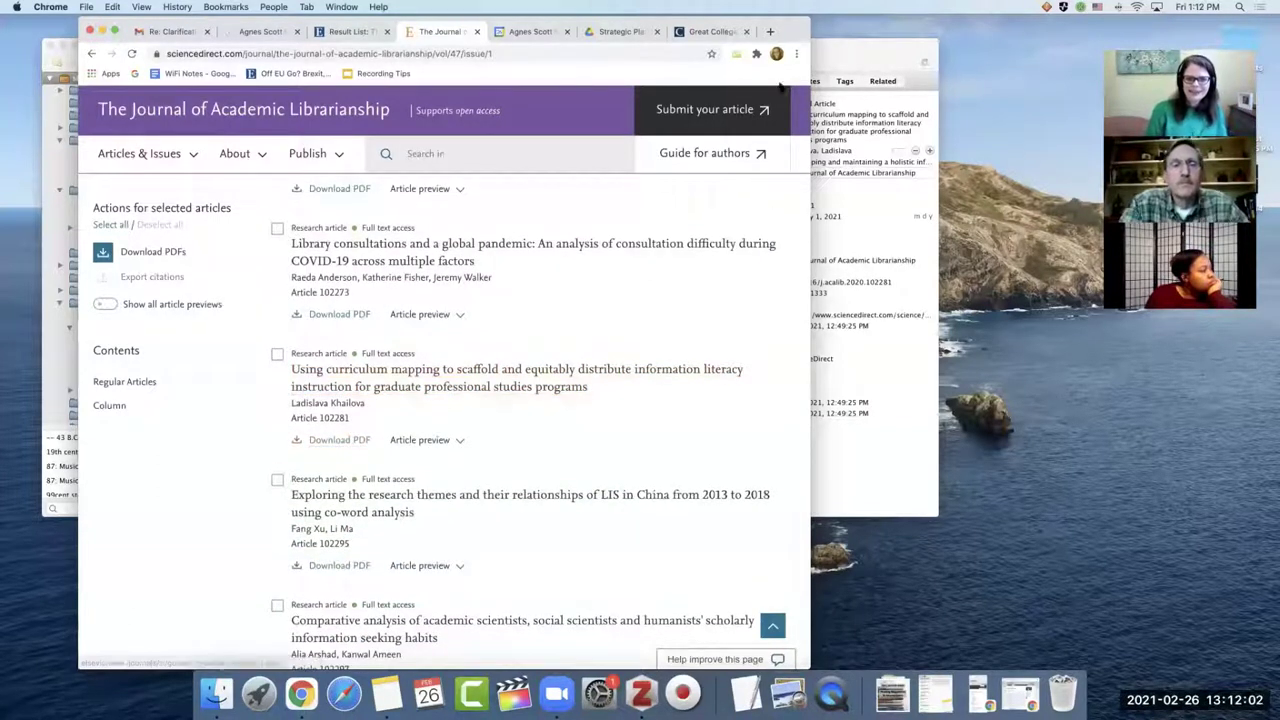
Save the checked curriculum mapping article to My Library through the Zotero Connector Item Selector
click(736, 56)
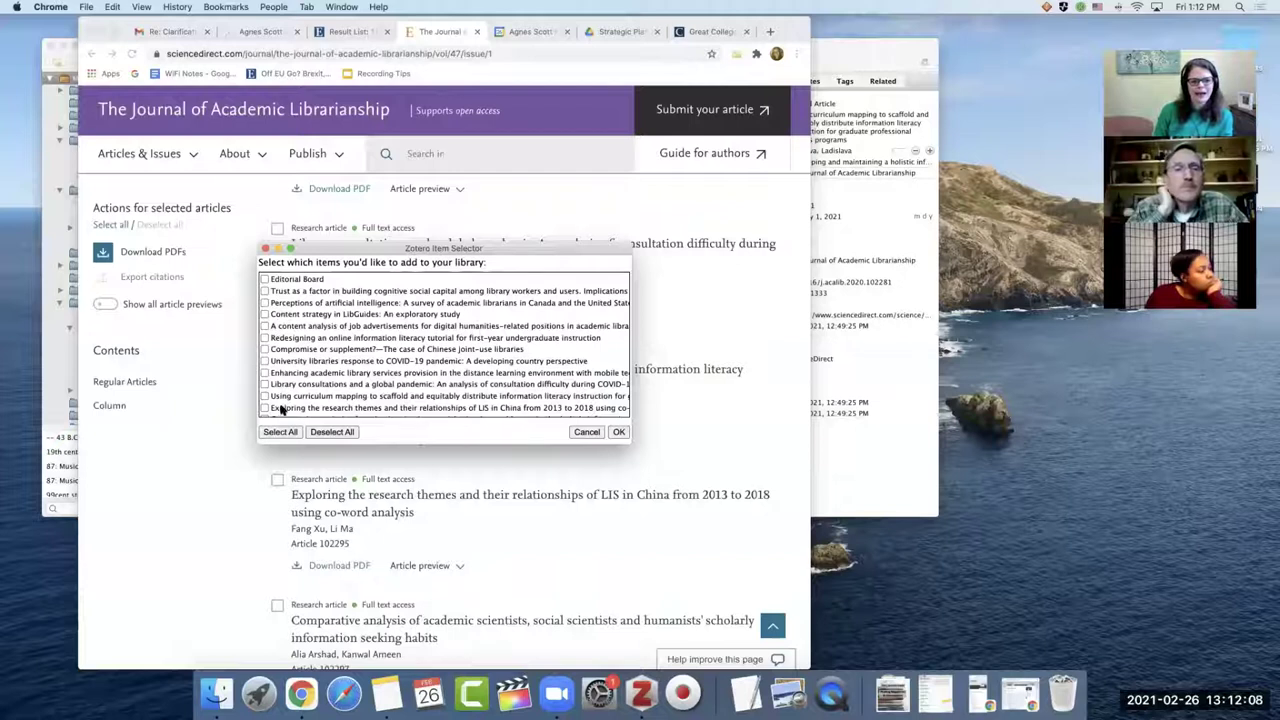
click(619, 433)
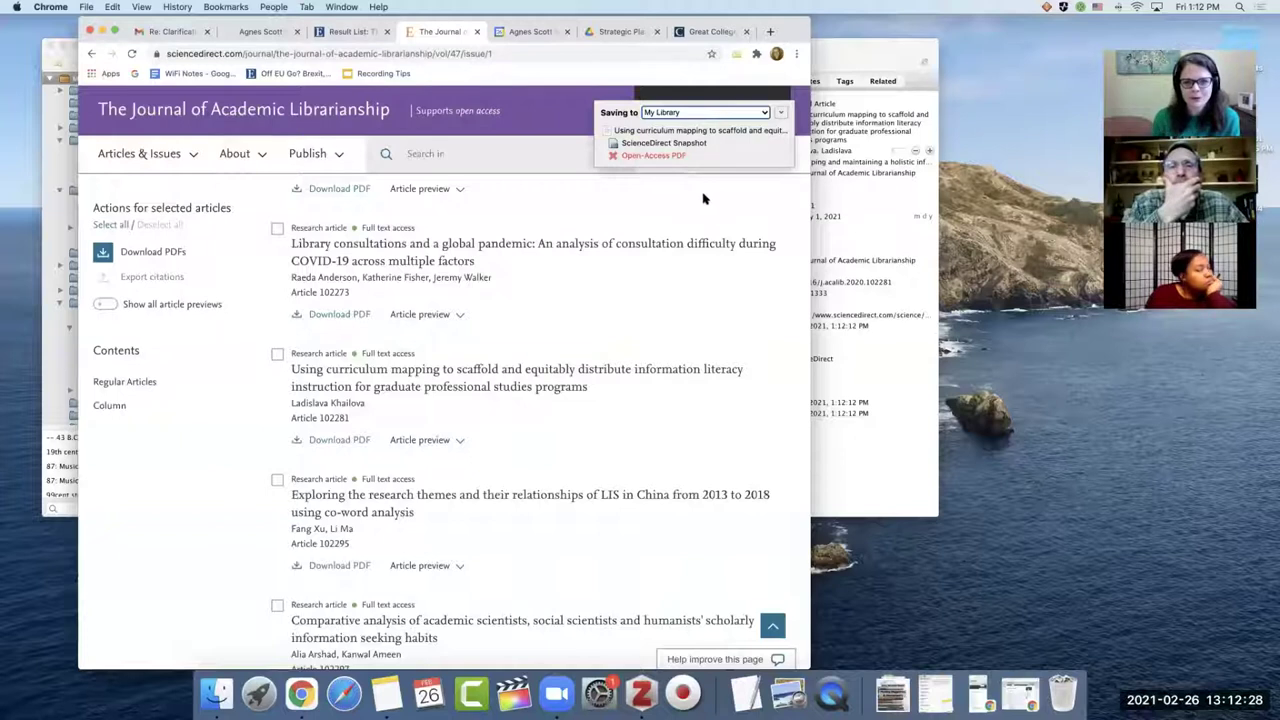
Open the curriculum mapping article's 10-page PDF in the Elsevier reader and download it
scroll(376, 304, down, 2)
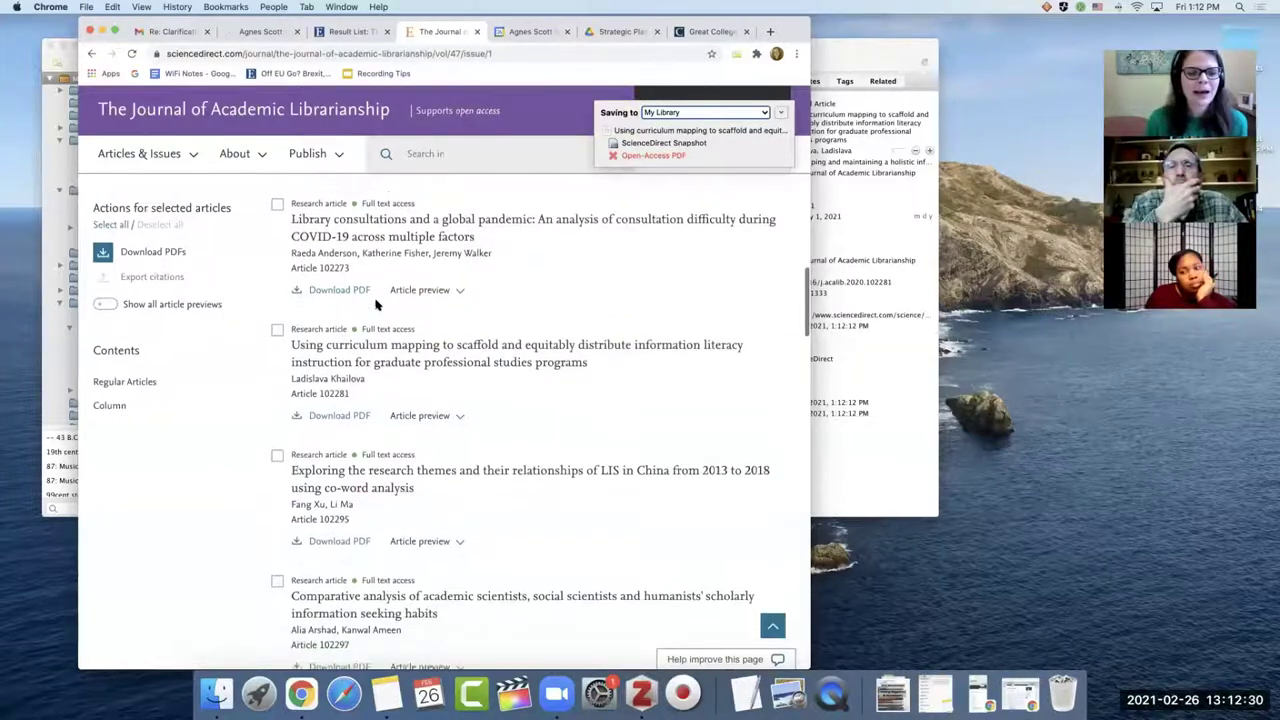
click(325, 391)
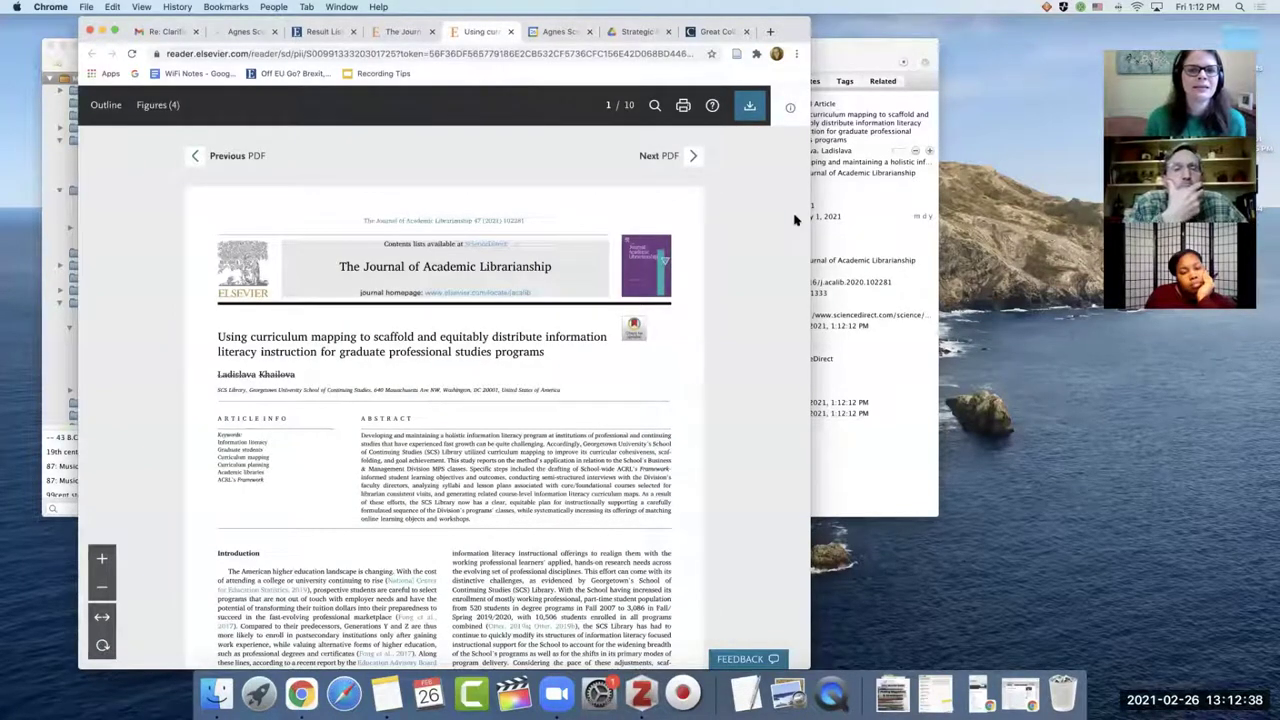
click(750, 107)
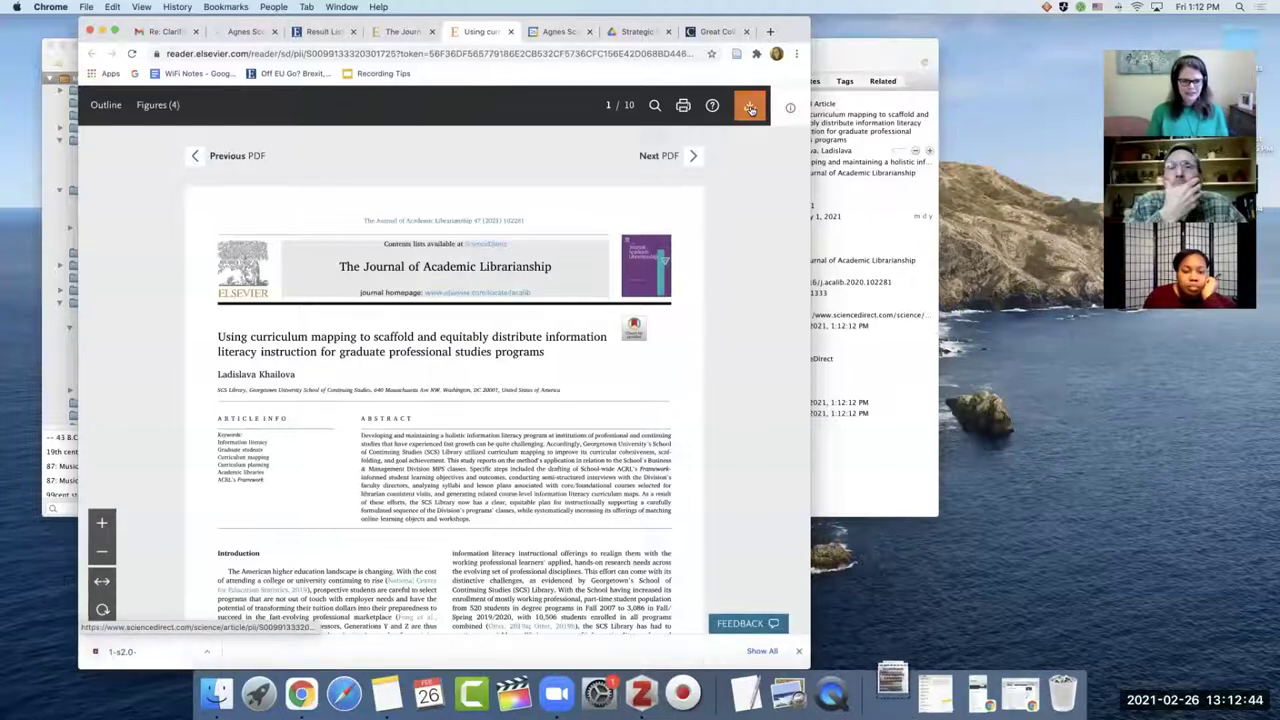
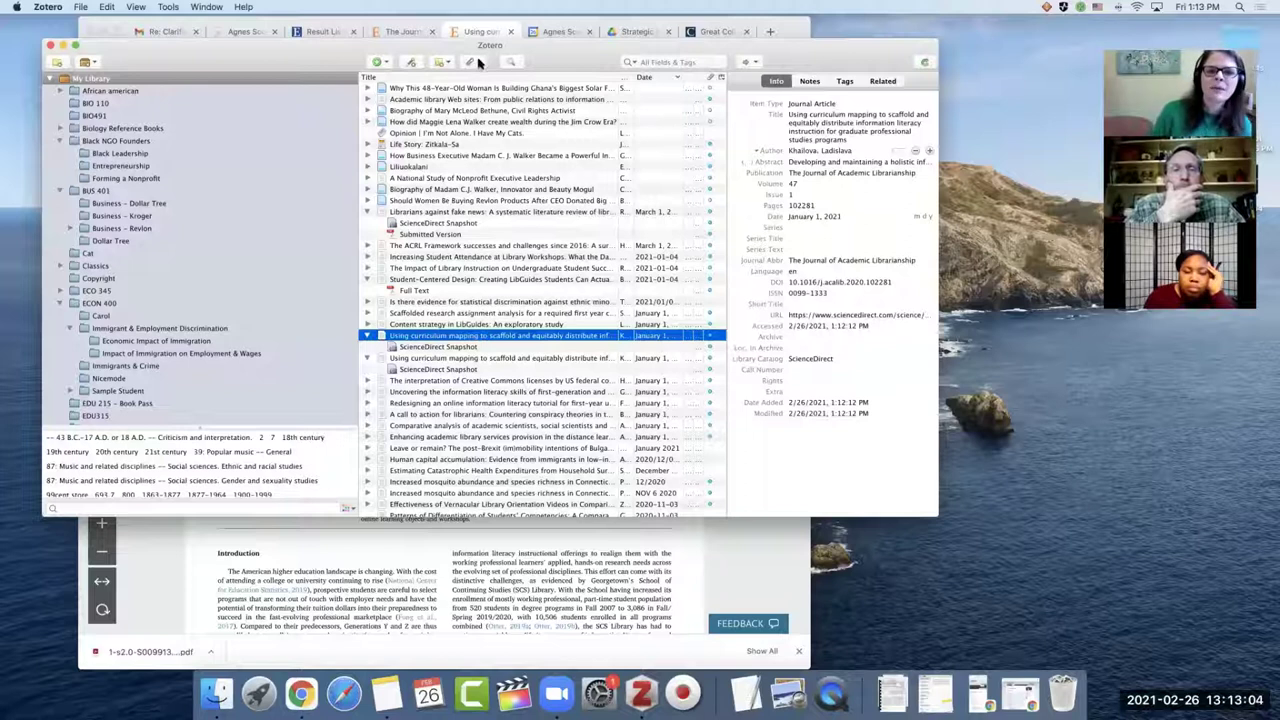
Attach a stored copy of the article PDF from Downloads to the curriculum mapping item
click(476, 62)
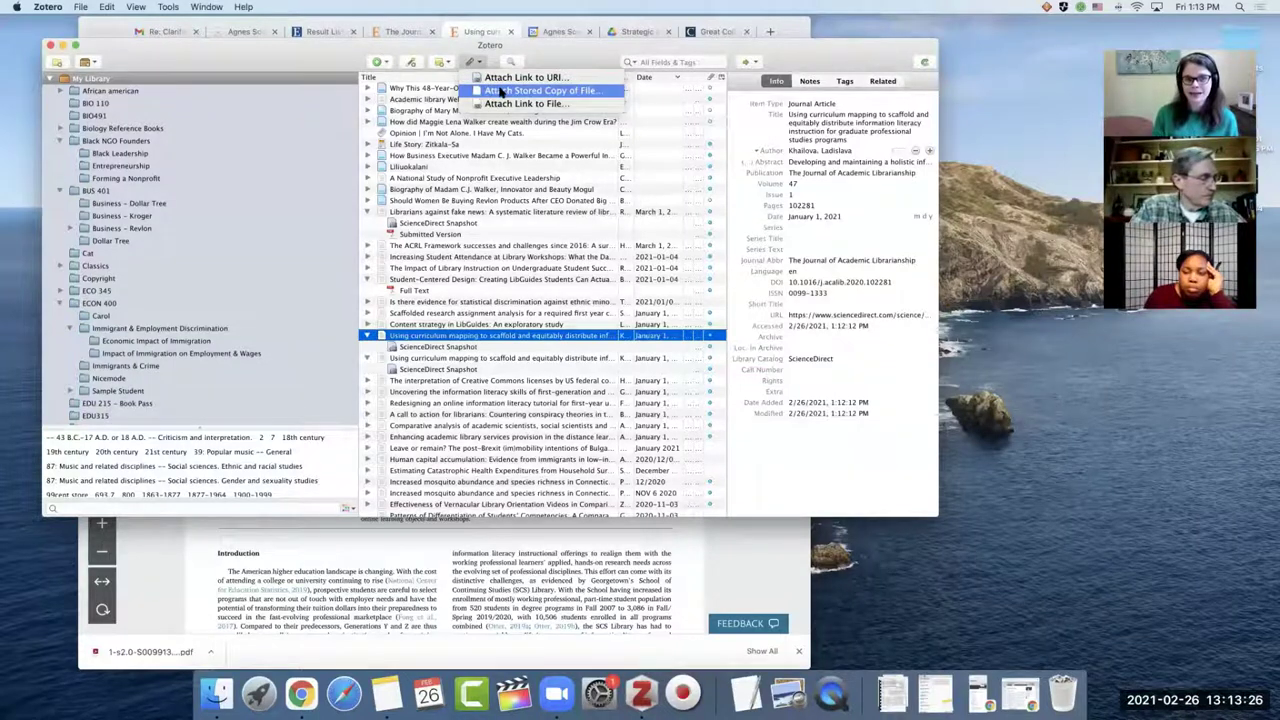
click(503, 92)
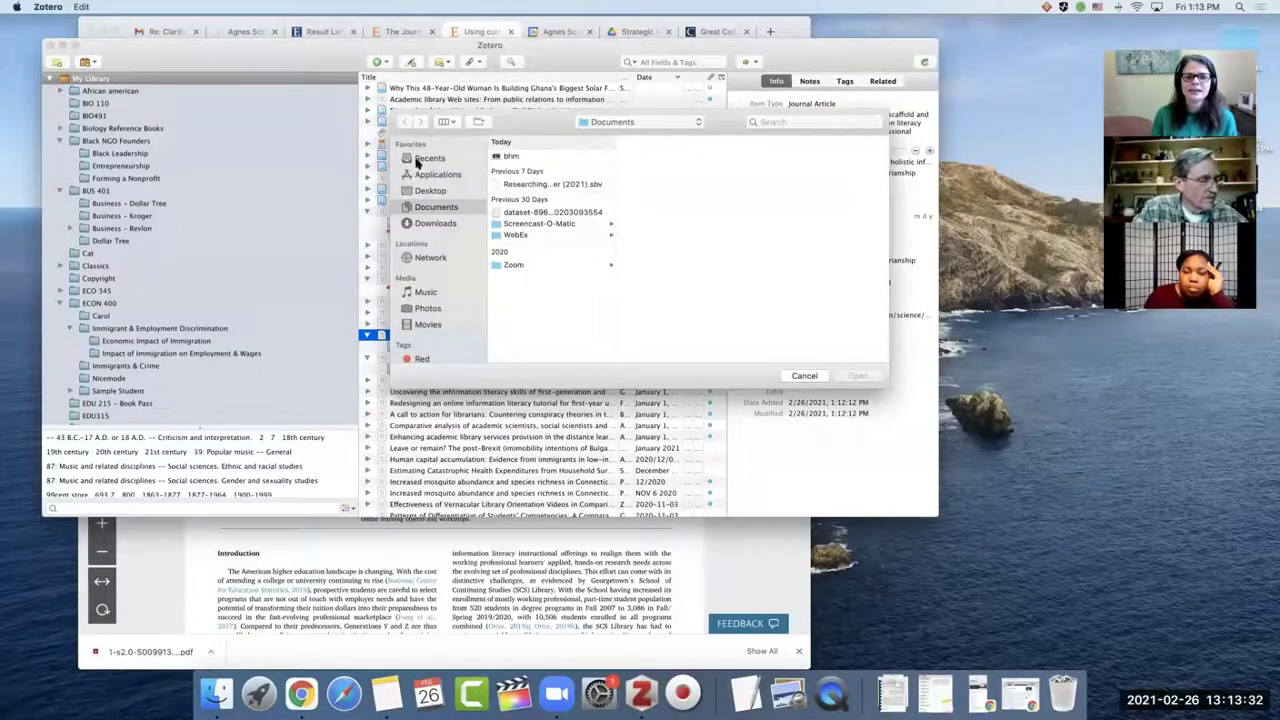
click(437, 224)
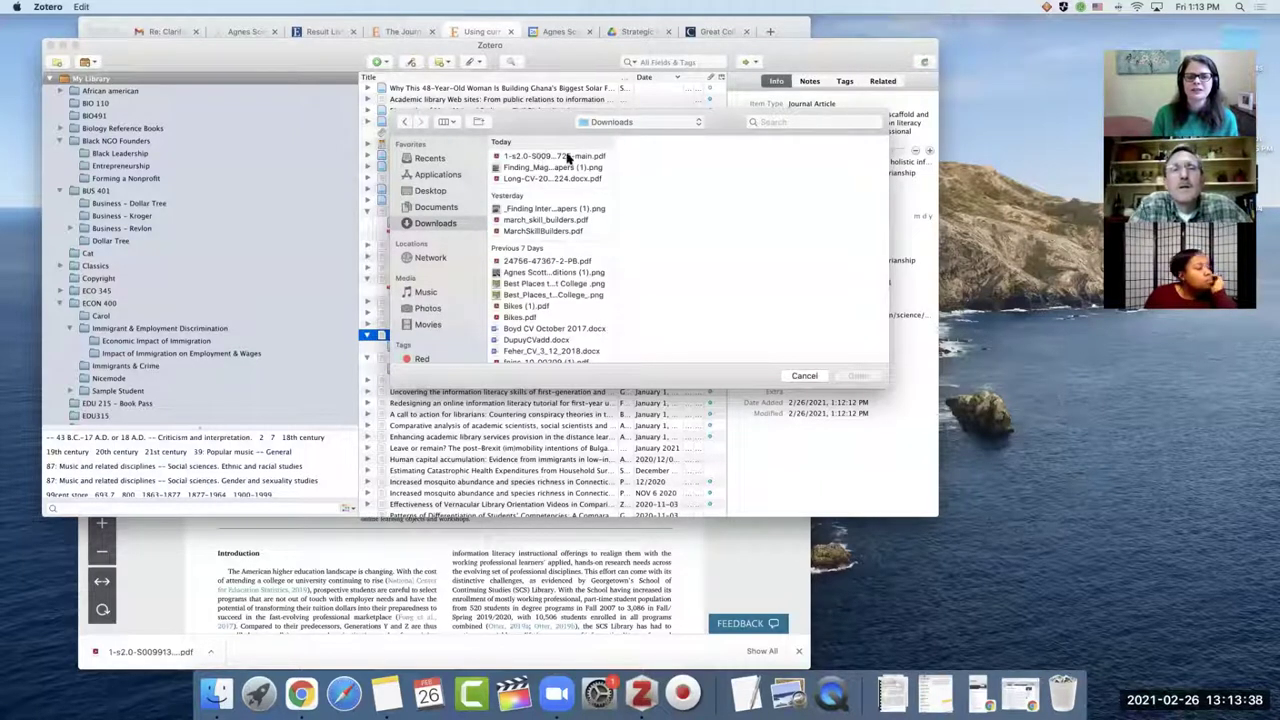
click(556, 158)
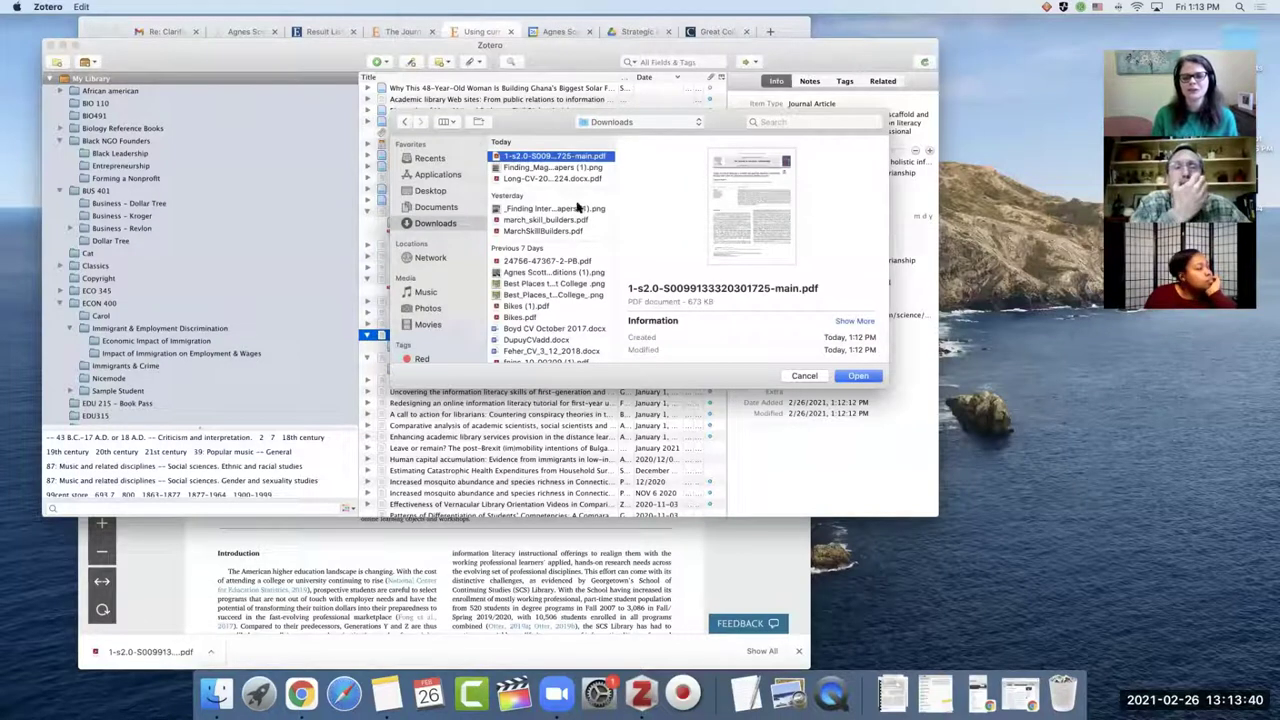
click(859, 376)
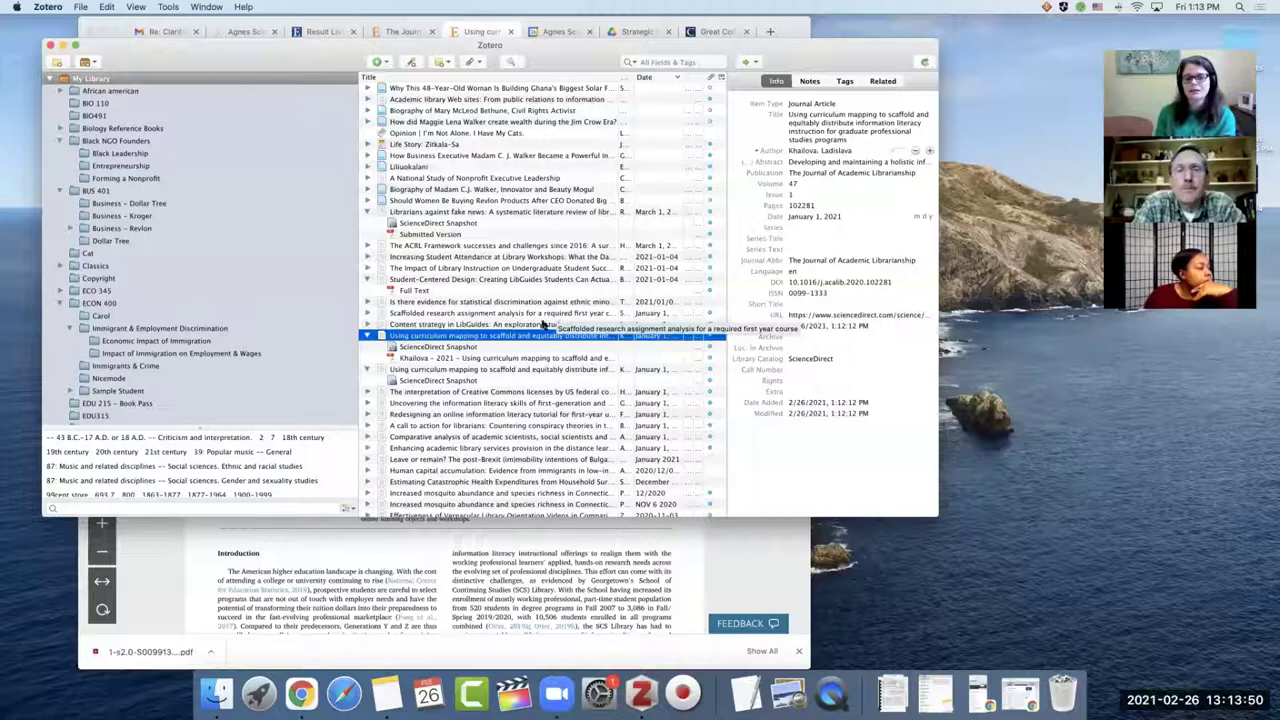
click(476, 358)
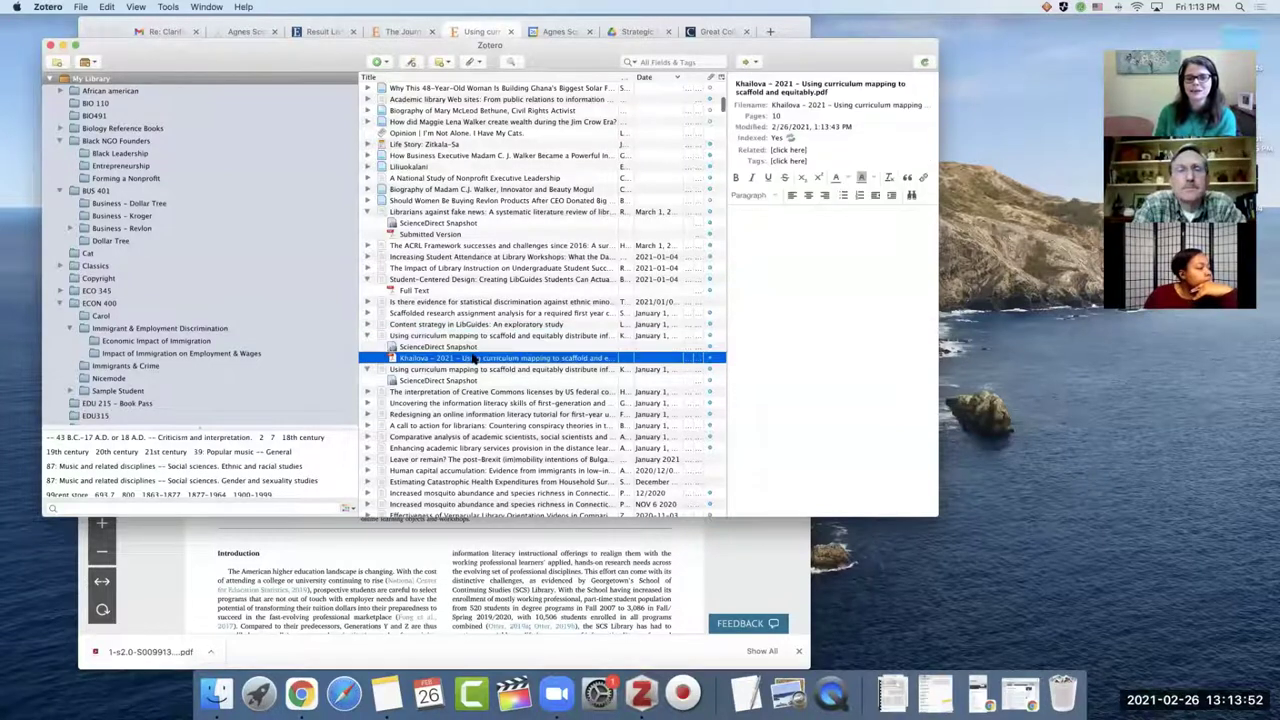
double_click(476, 358)
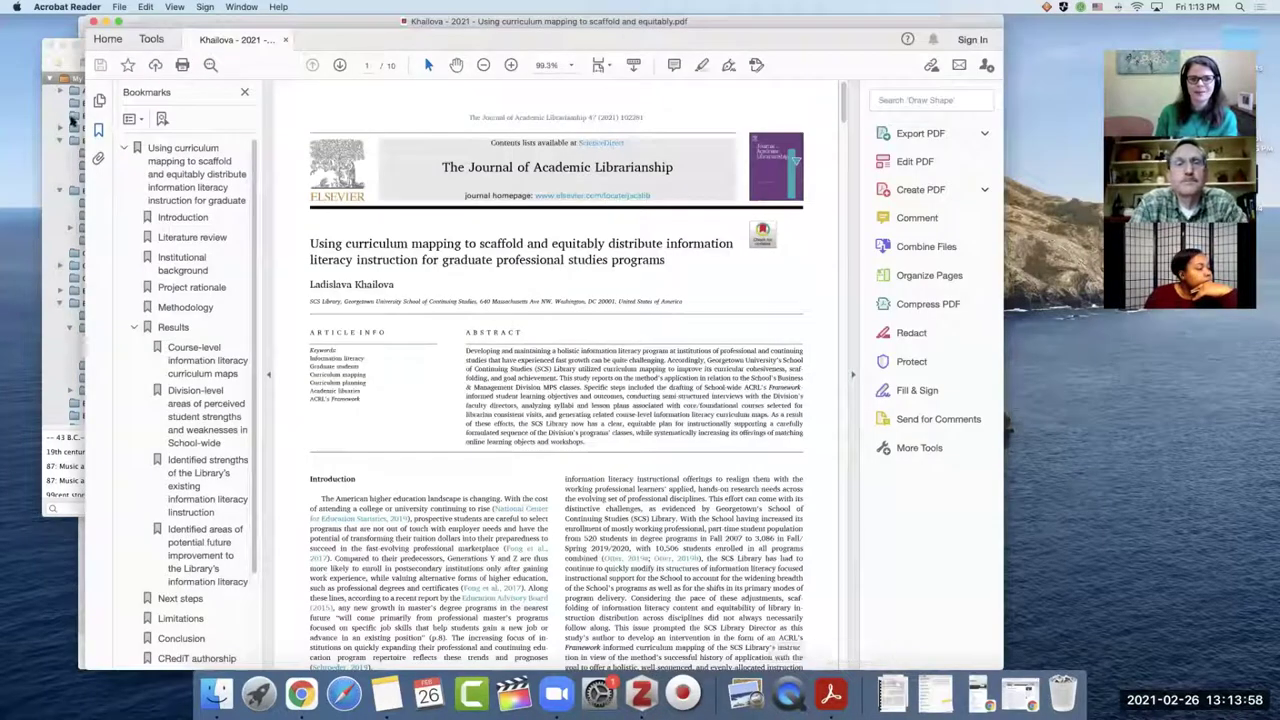
click(94, 20)
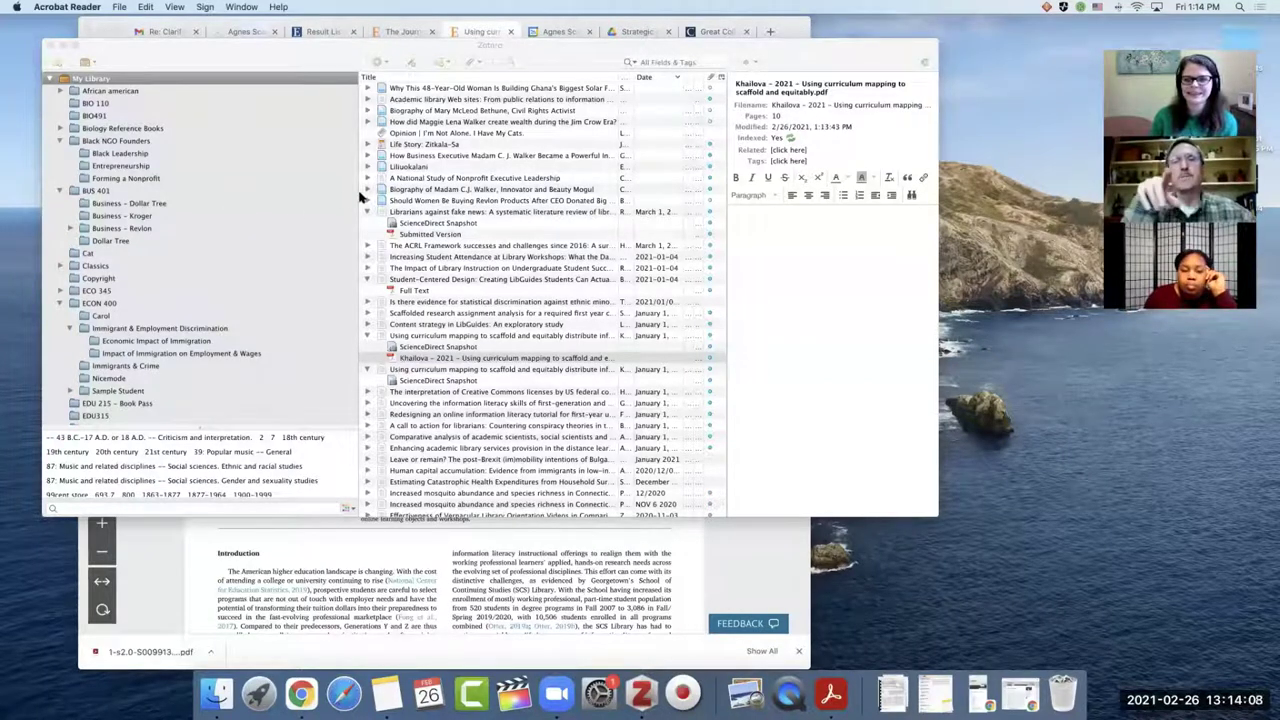
Select the older 'Using curriculum mapping…' duplicate, added 2/4/2021, to show its details
scroll(377, 173, up, 10)
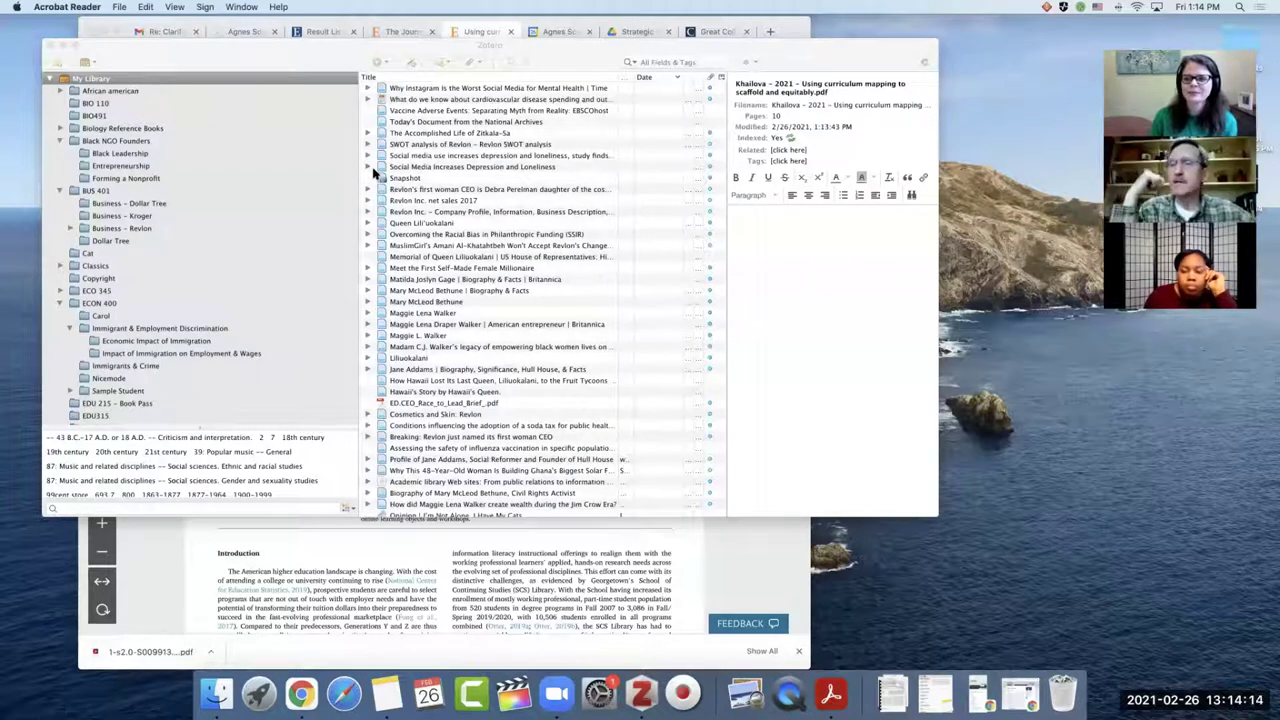
scroll(377, 173, down, 5)
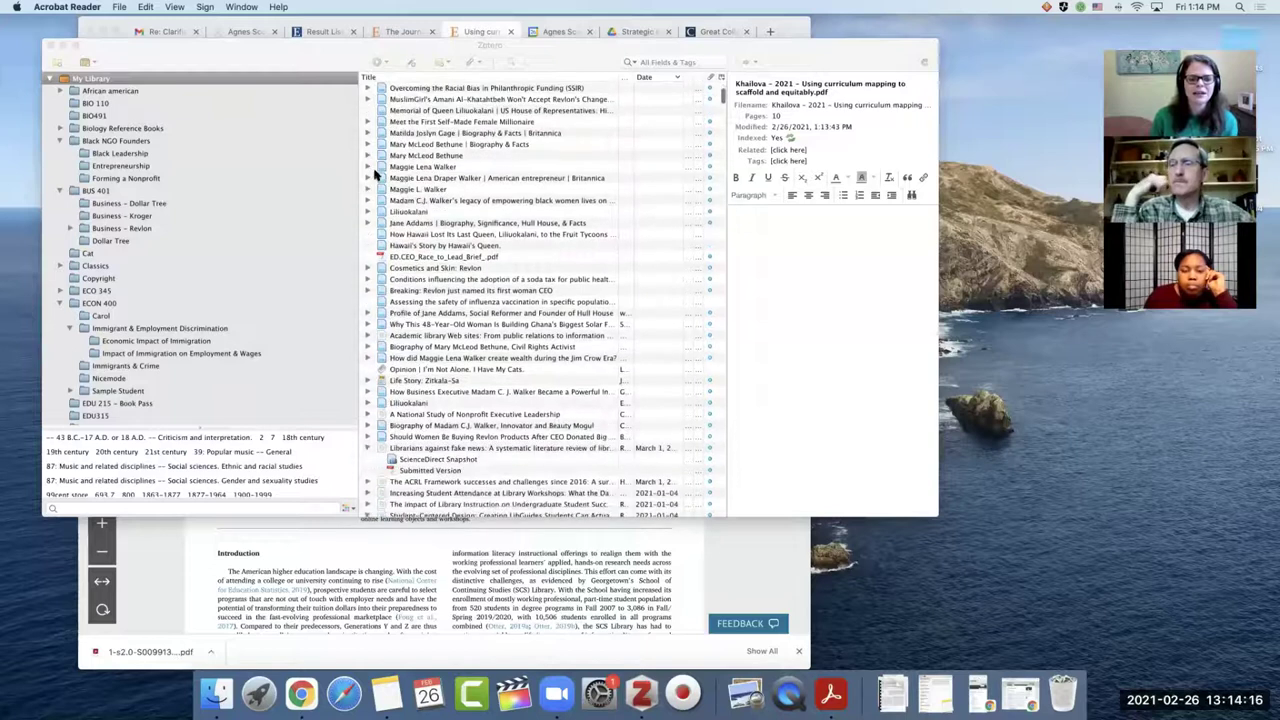
scroll(377, 173, down, 3)
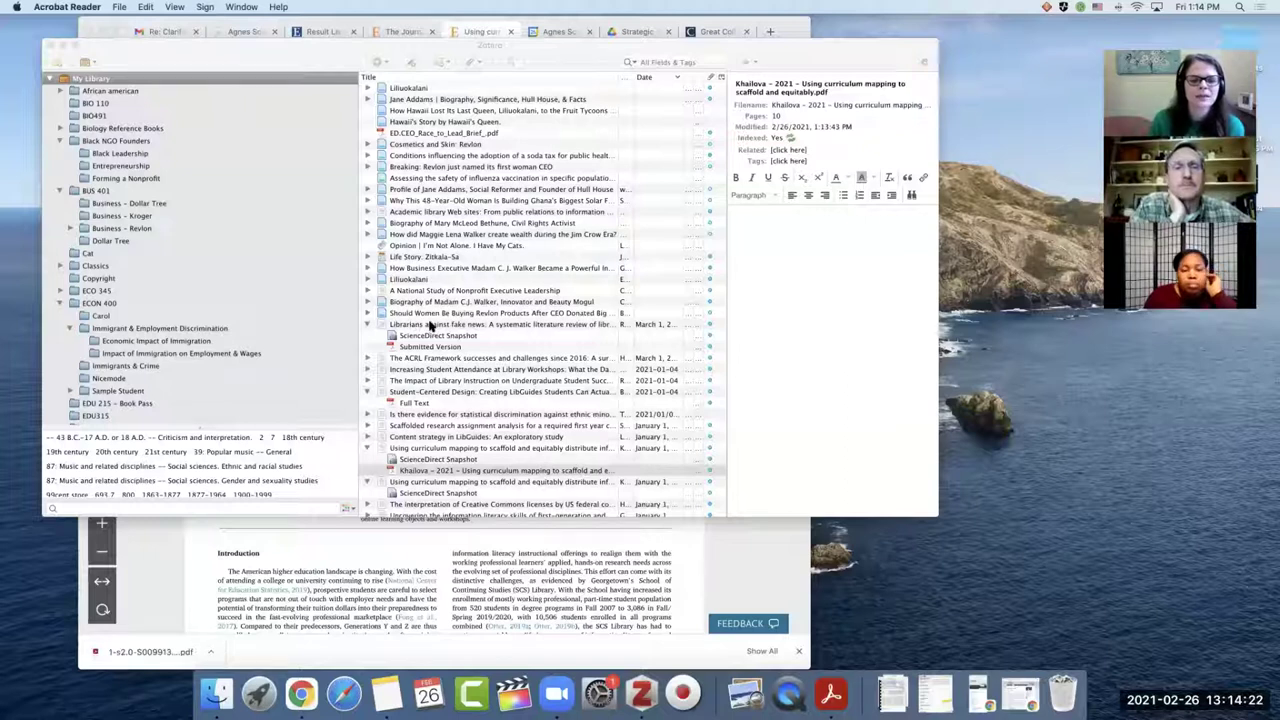
click(432, 328)
scroll(438, 383, down, 4)
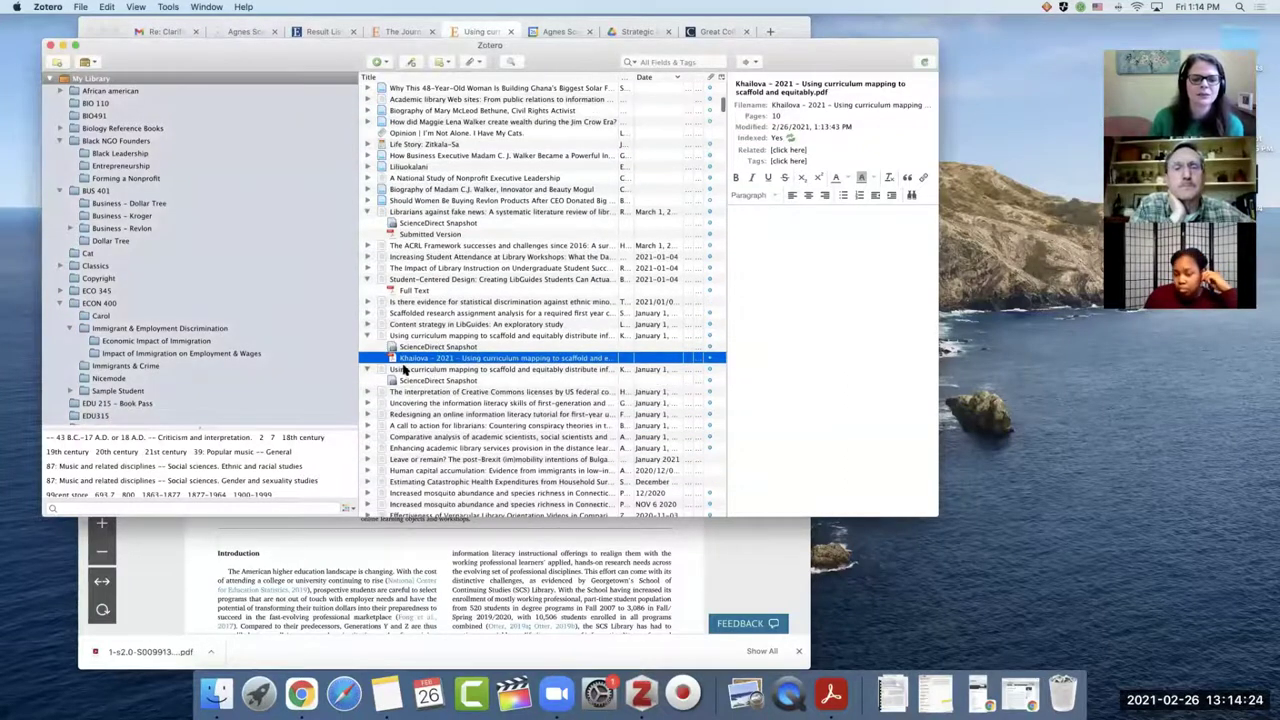
click(405, 369)
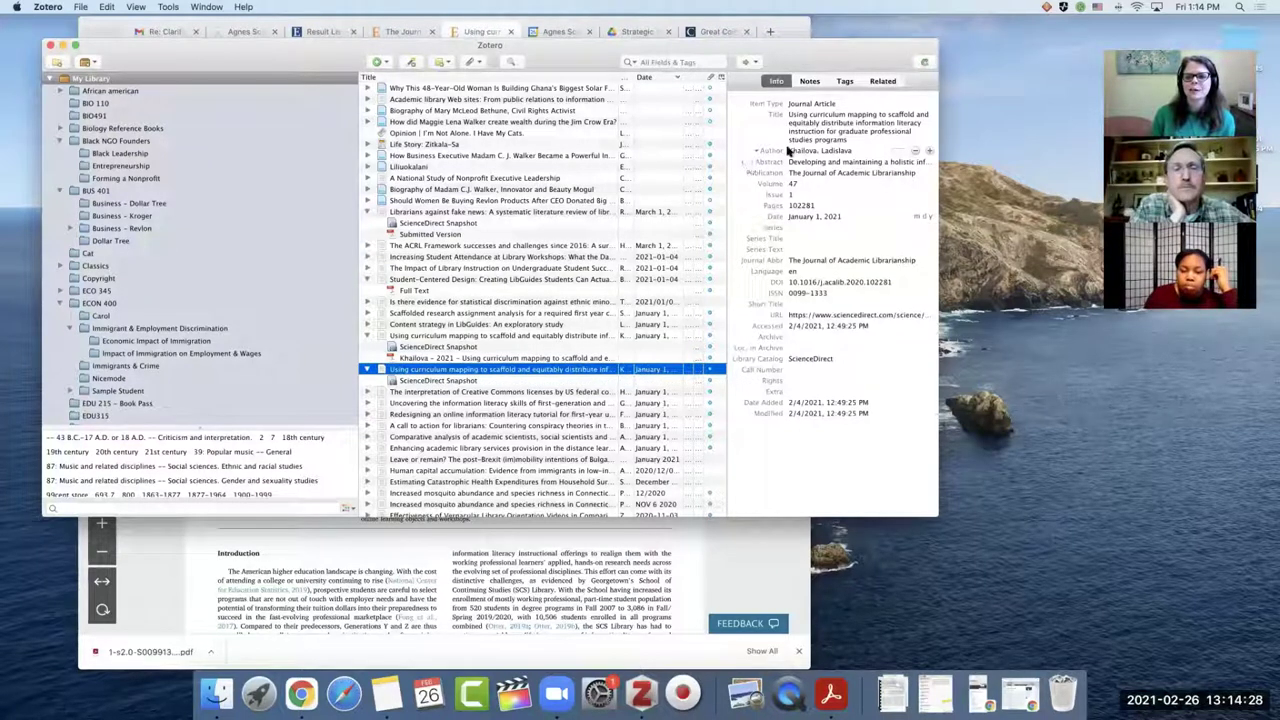
Expand and collapse its abstract, then bring the journal issue page forward
click(812, 166)
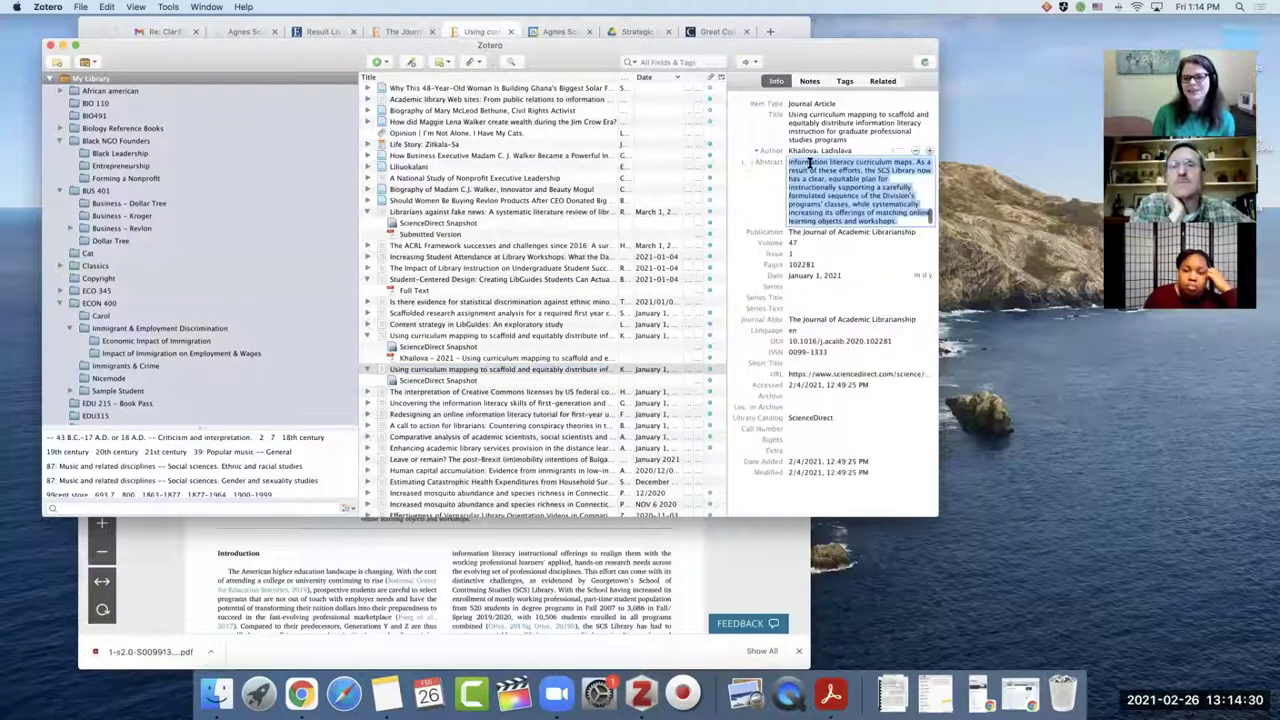
scroll(810, 175, up, 5)
scroll(811, 183, up, 2)
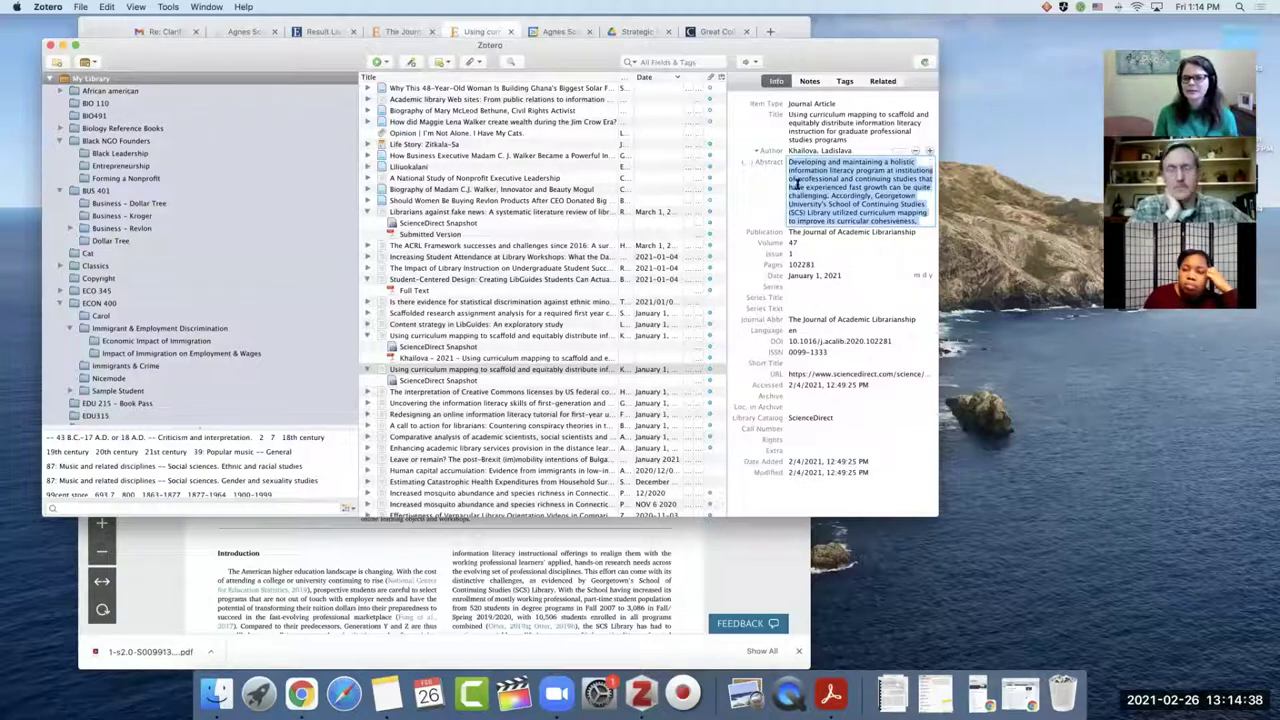
click(770, 197)
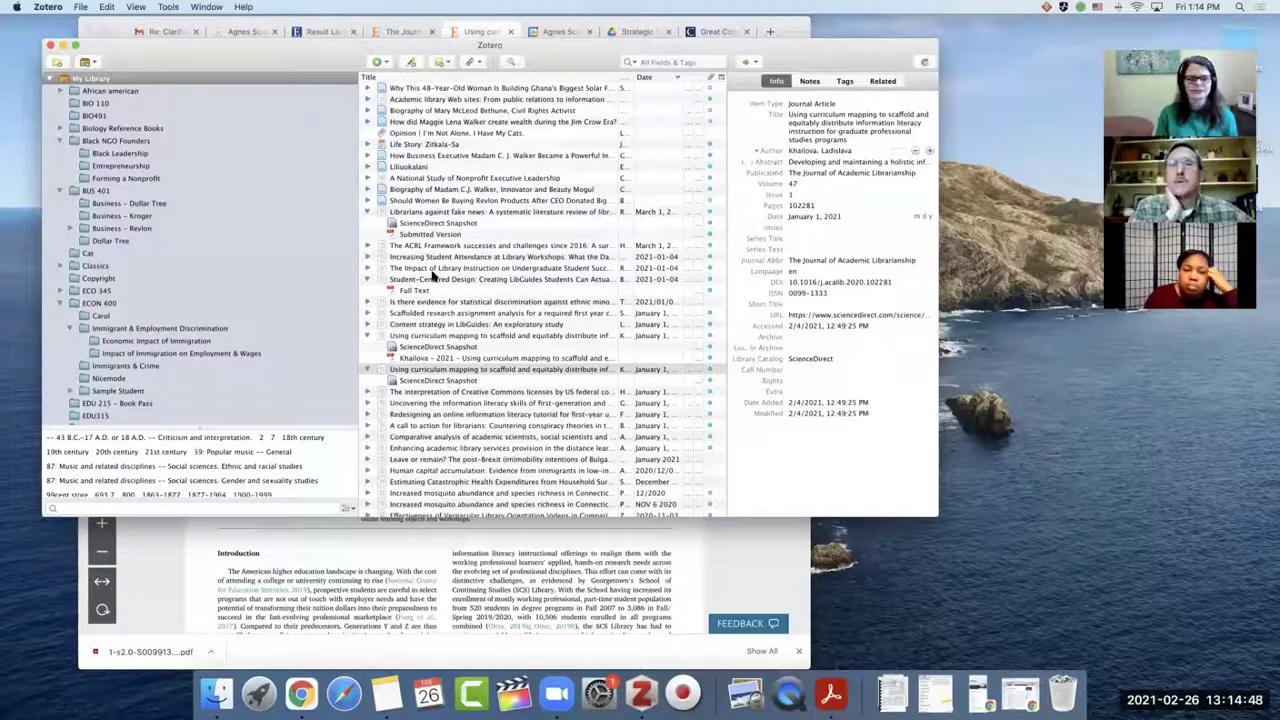
click(795, 163)
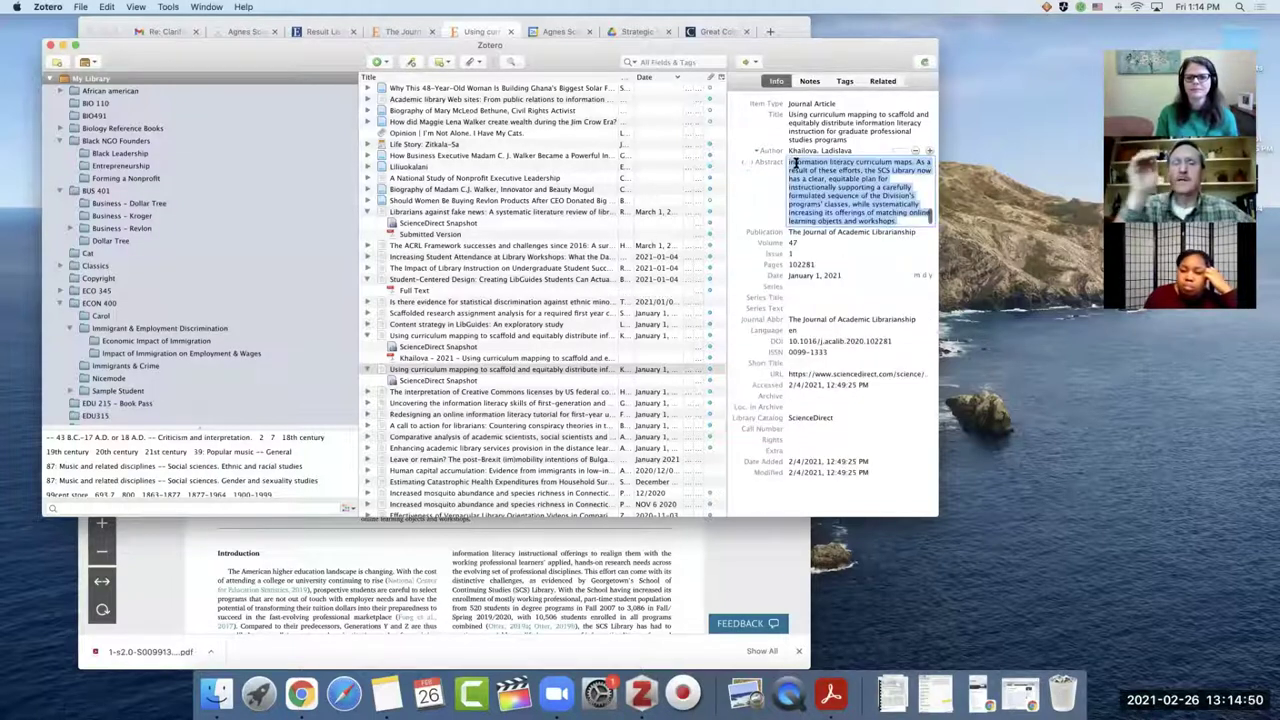
click(763, 166)
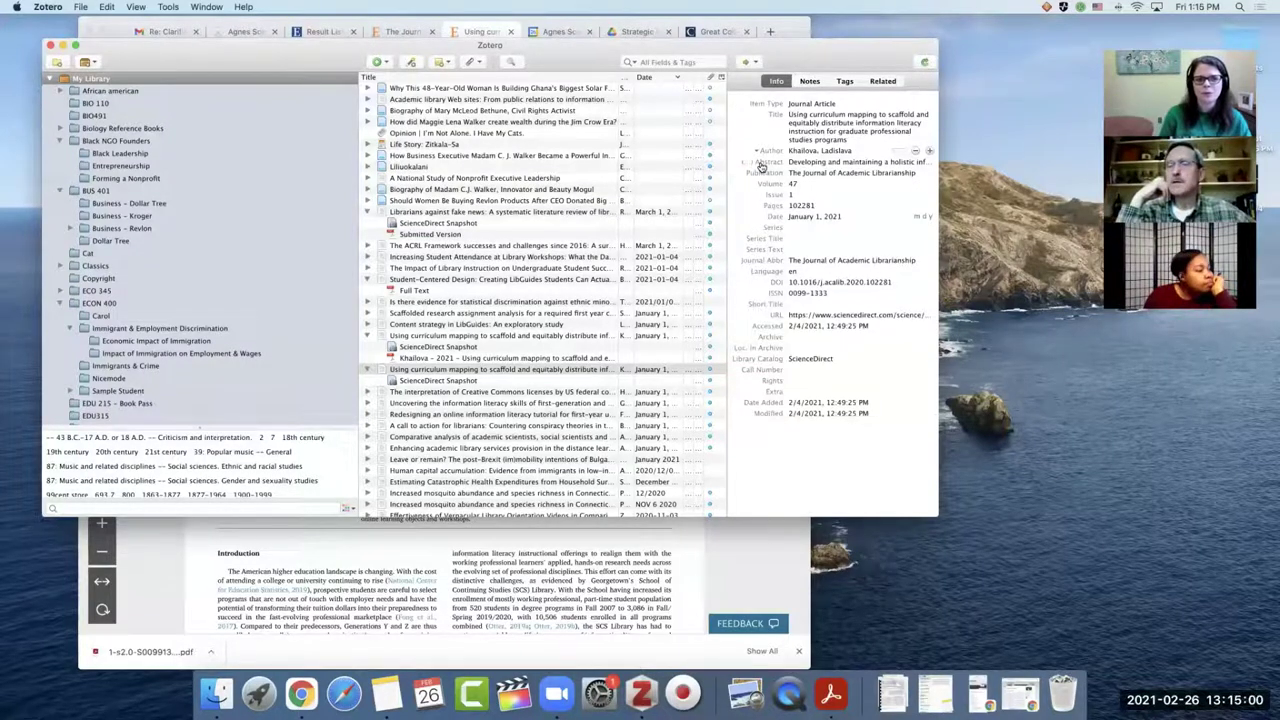
click(393, 33)
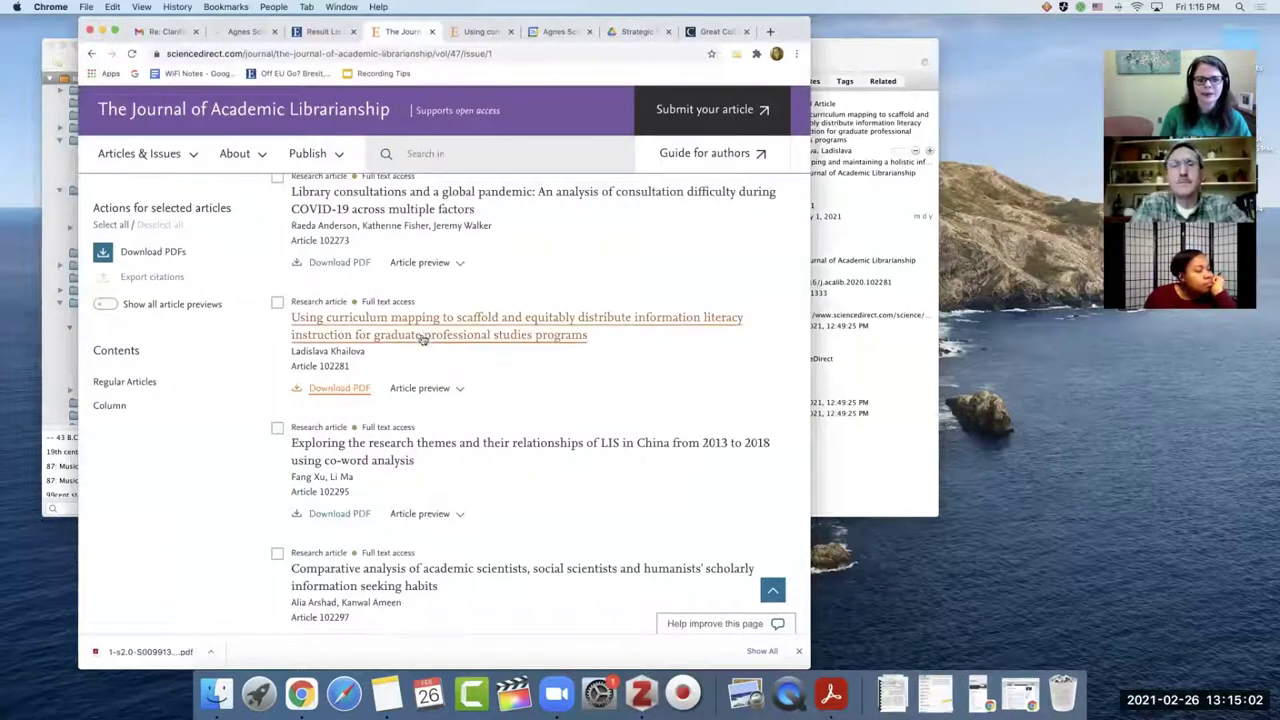
Return to the ScienceDirect journal issue page and start a new browser tab
scroll(423, 340, up, 2)
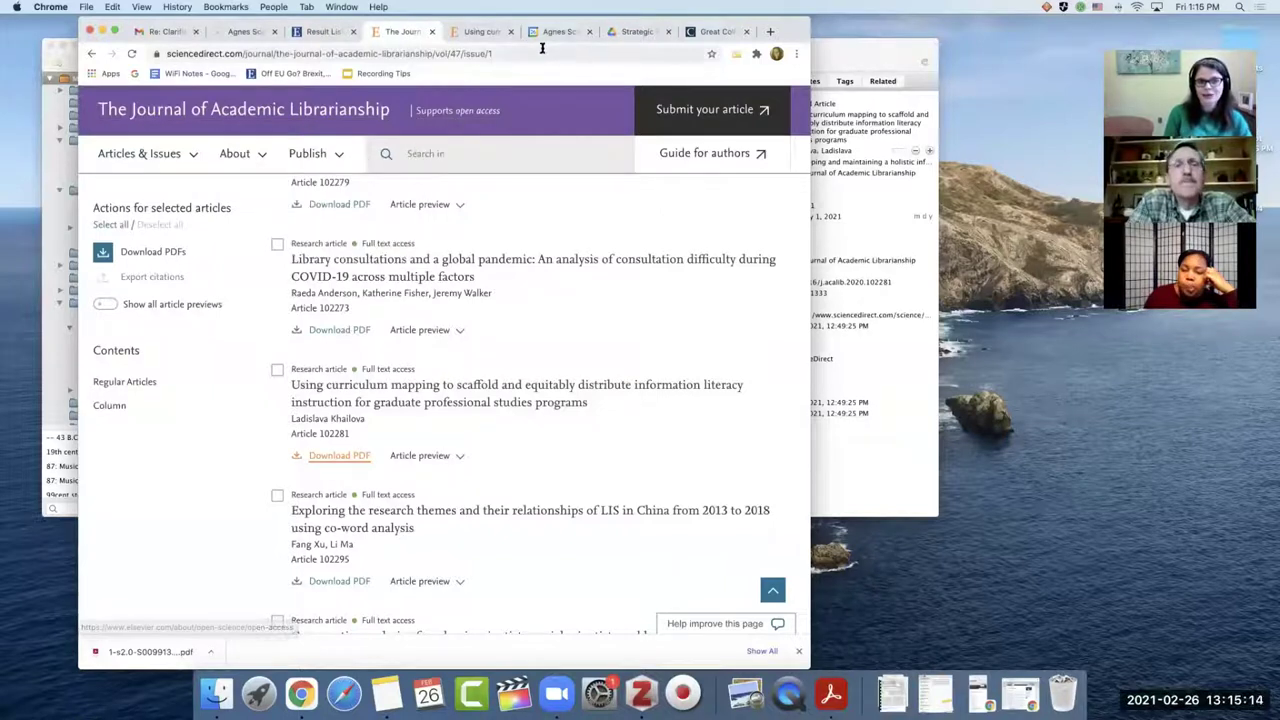
click(766, 33)
Load zotero.org and browse its Documentation contents
text(zo)
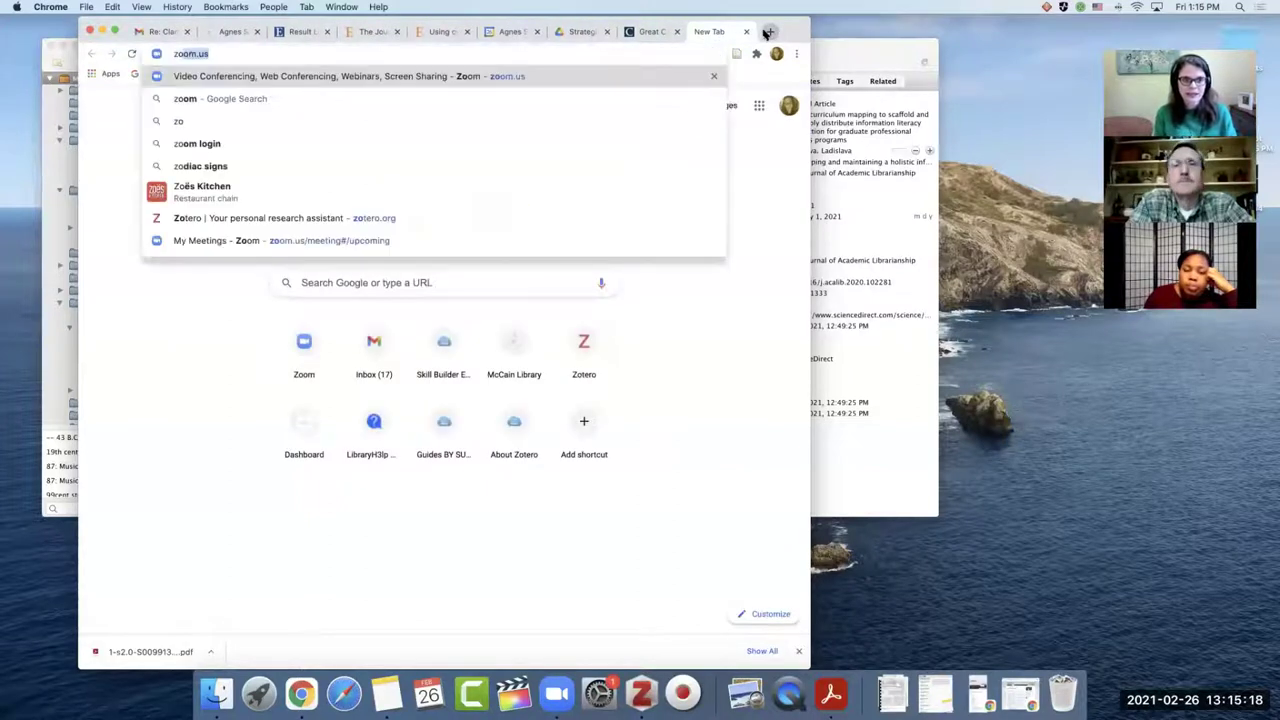
text(tero.org)
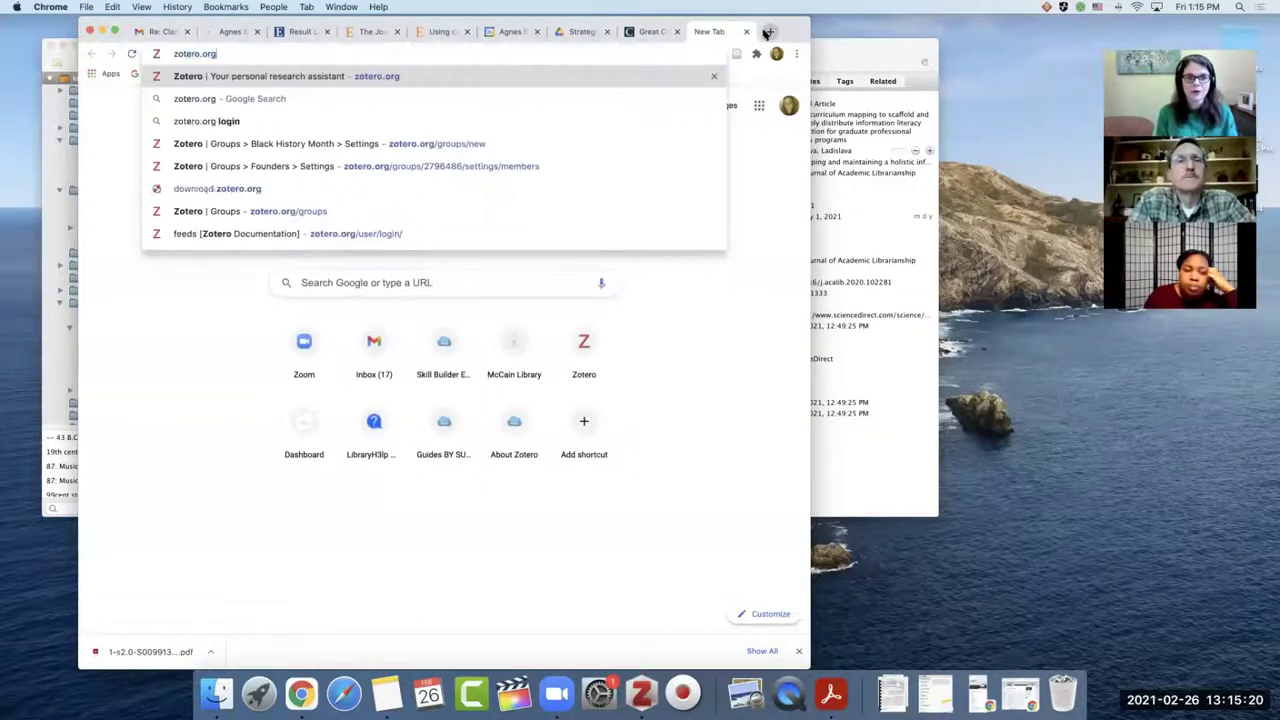
key(Return)
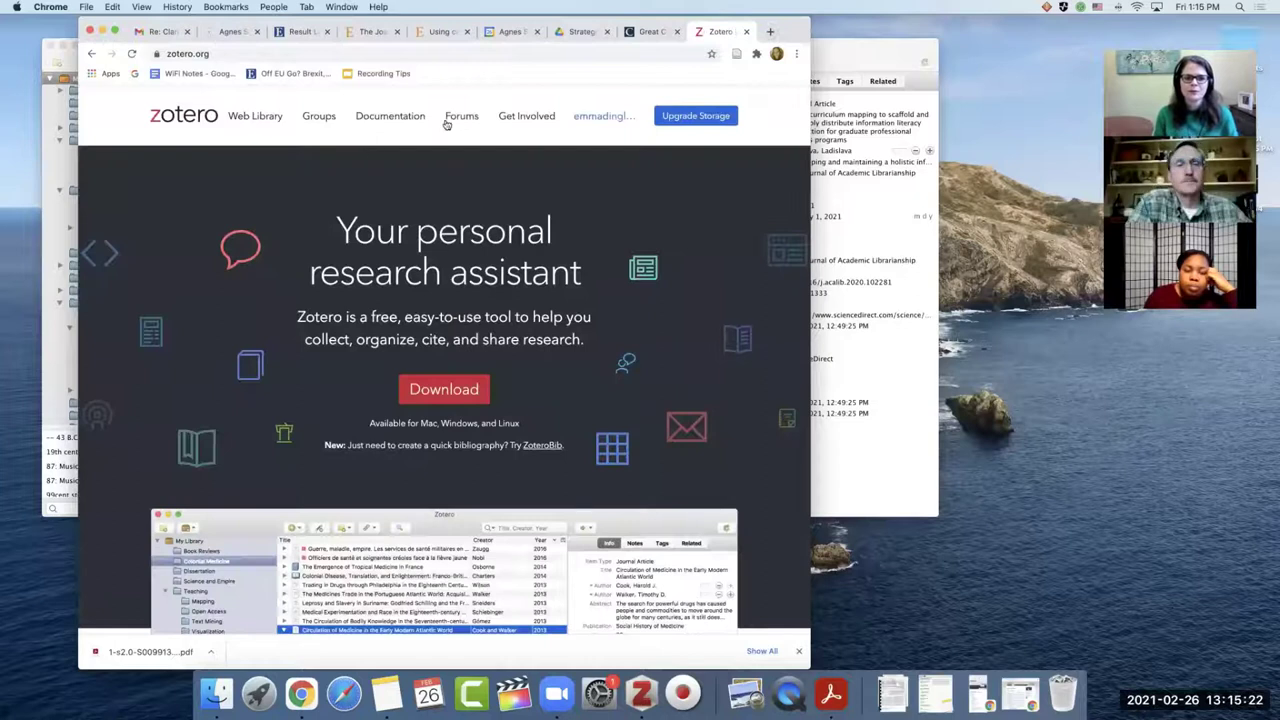
click(386, 120)
scroll(366, 215, down, 5)
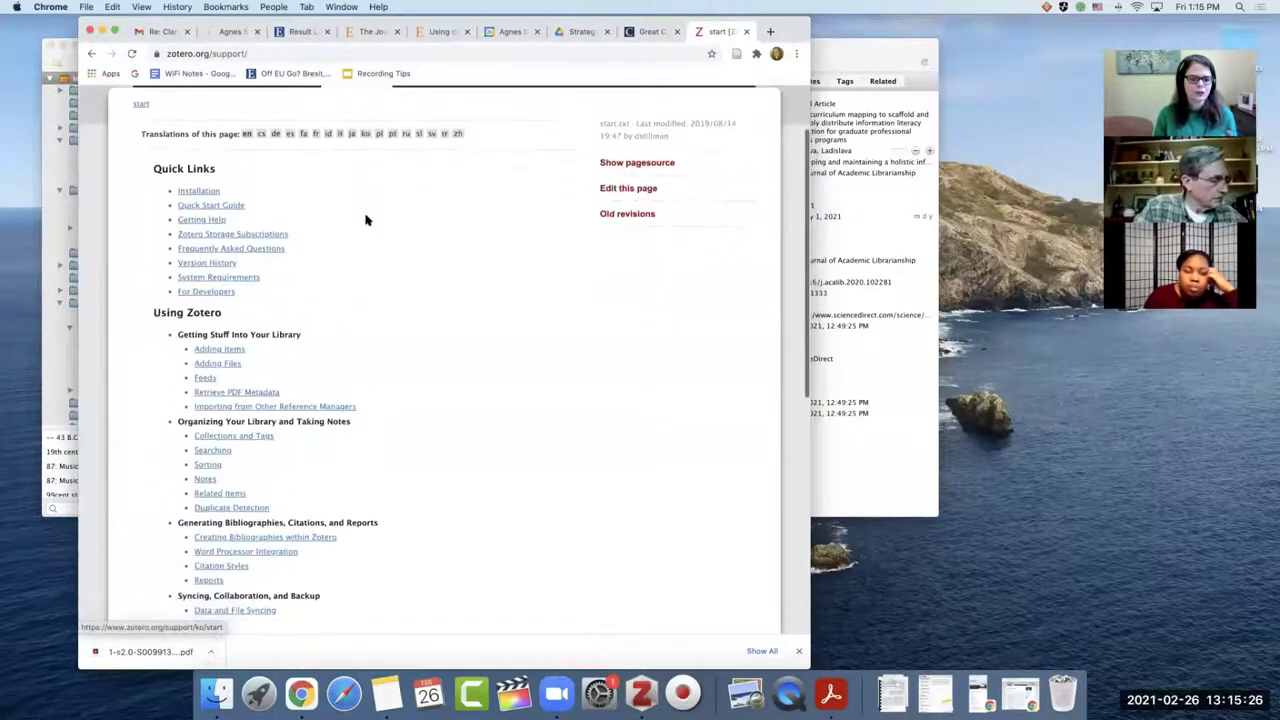
scroll(366, 220, down, 4)
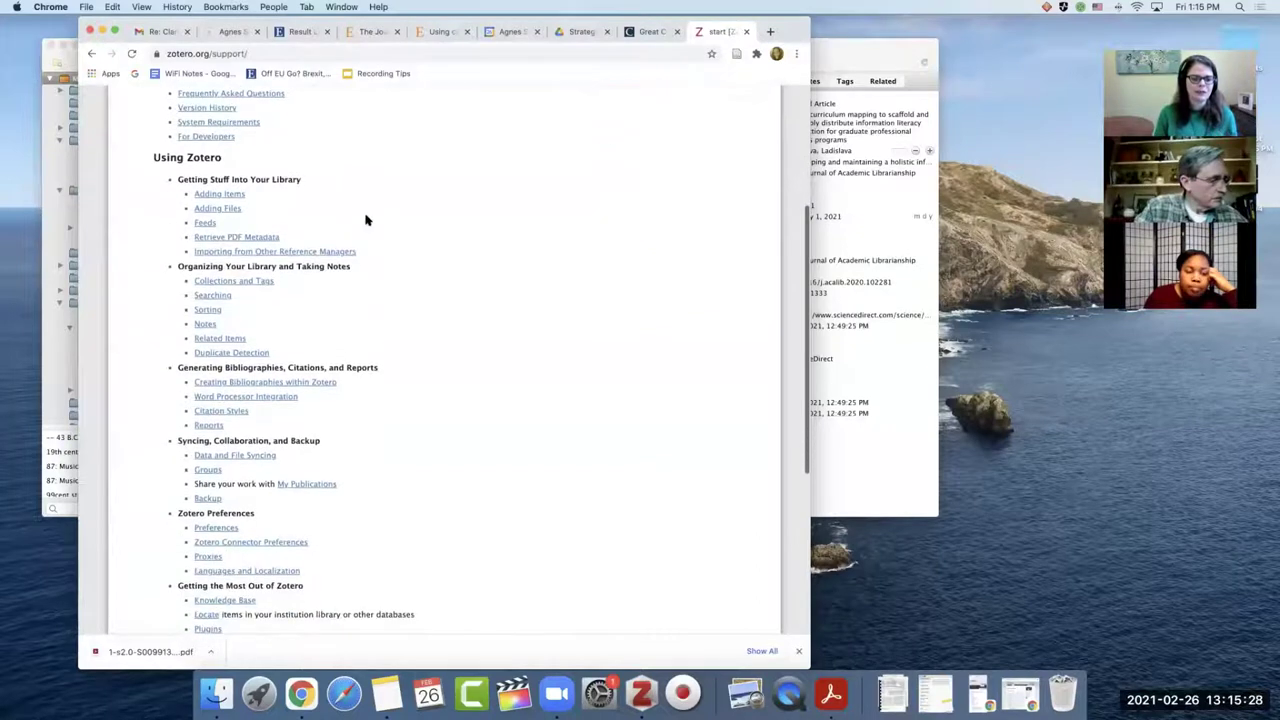
scroll(183, 292, down, 2)
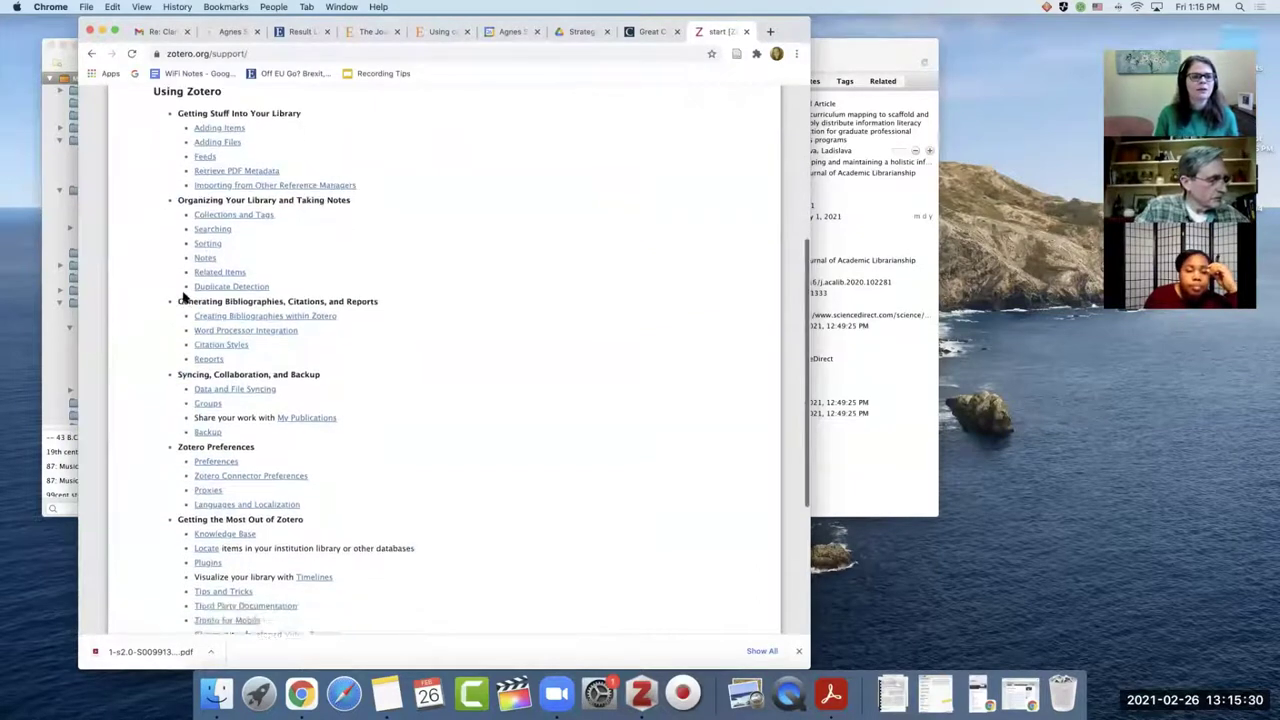
scroll(183, 297, up, 3)
scroll(183, 297, up, 3)
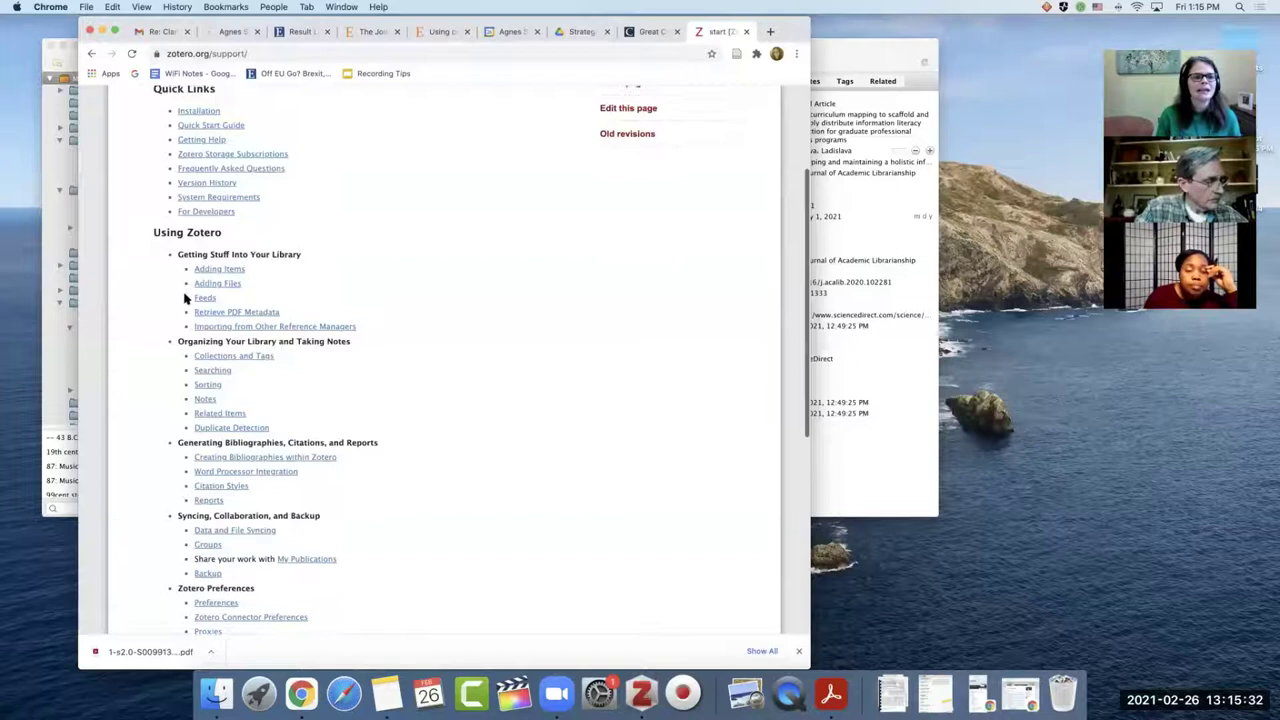
scroll(184, 297, down, 2)
scroll(185, 298, down, 3)
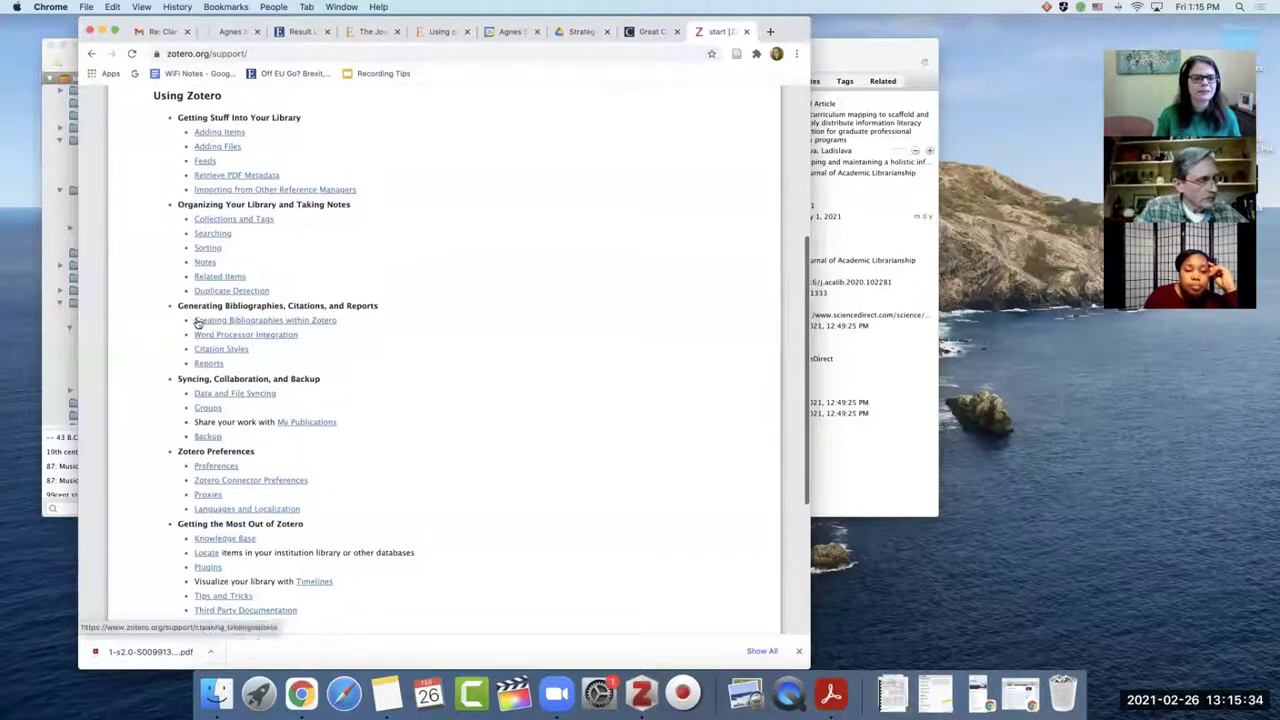
Open the 'Adding Items to Zotero' help page under Using Zotero
click(219, 147)
click(91, 53)
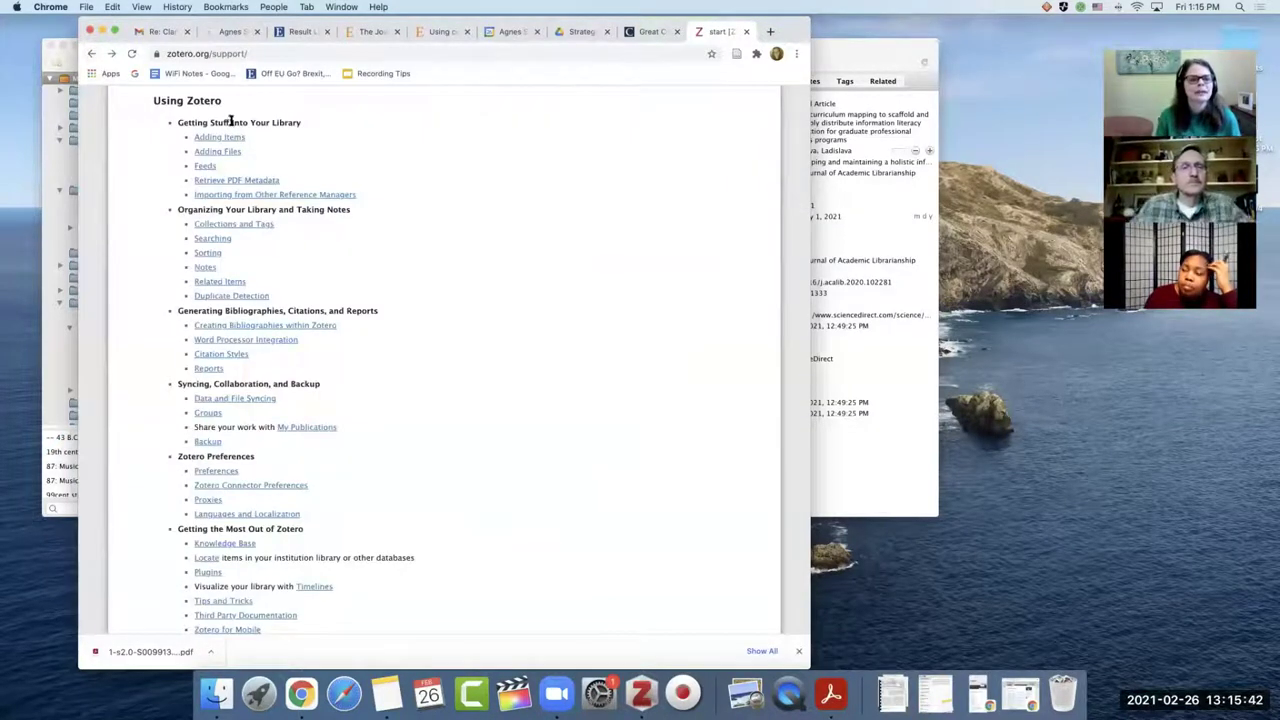
click(226, 138)
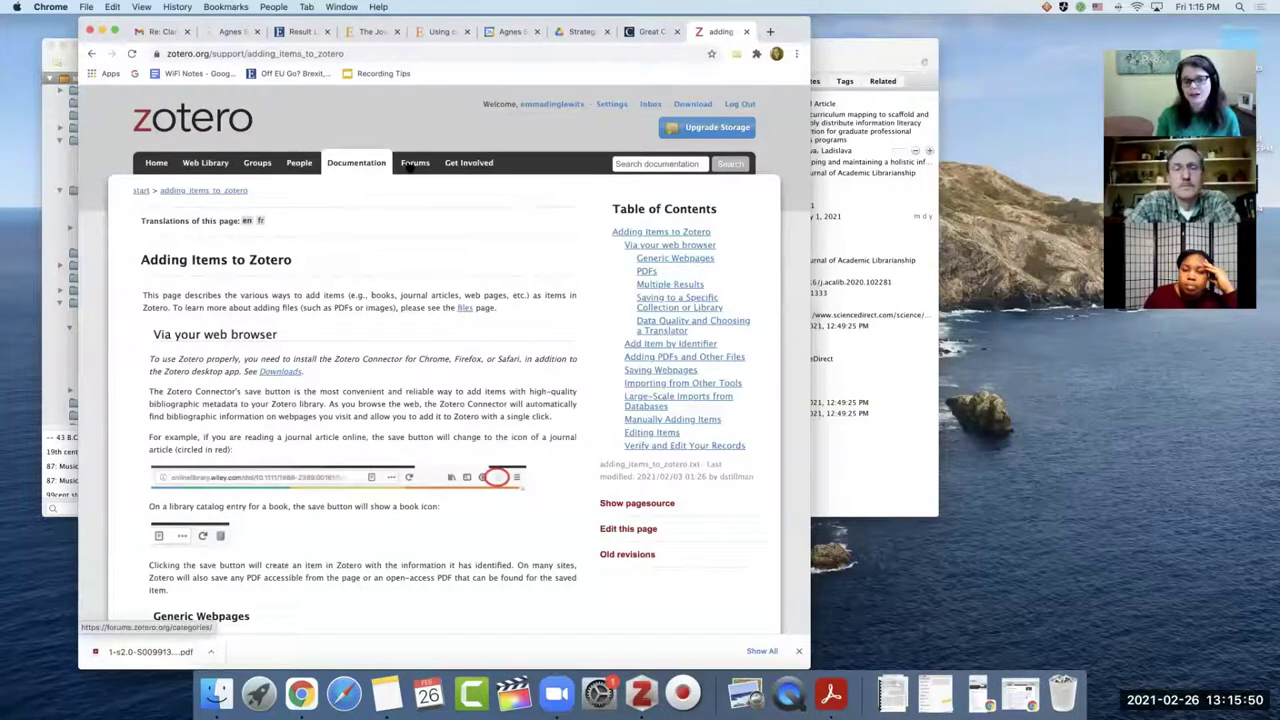
Search the Zotero Forums for 'sciencedirect'
click(409, 168)
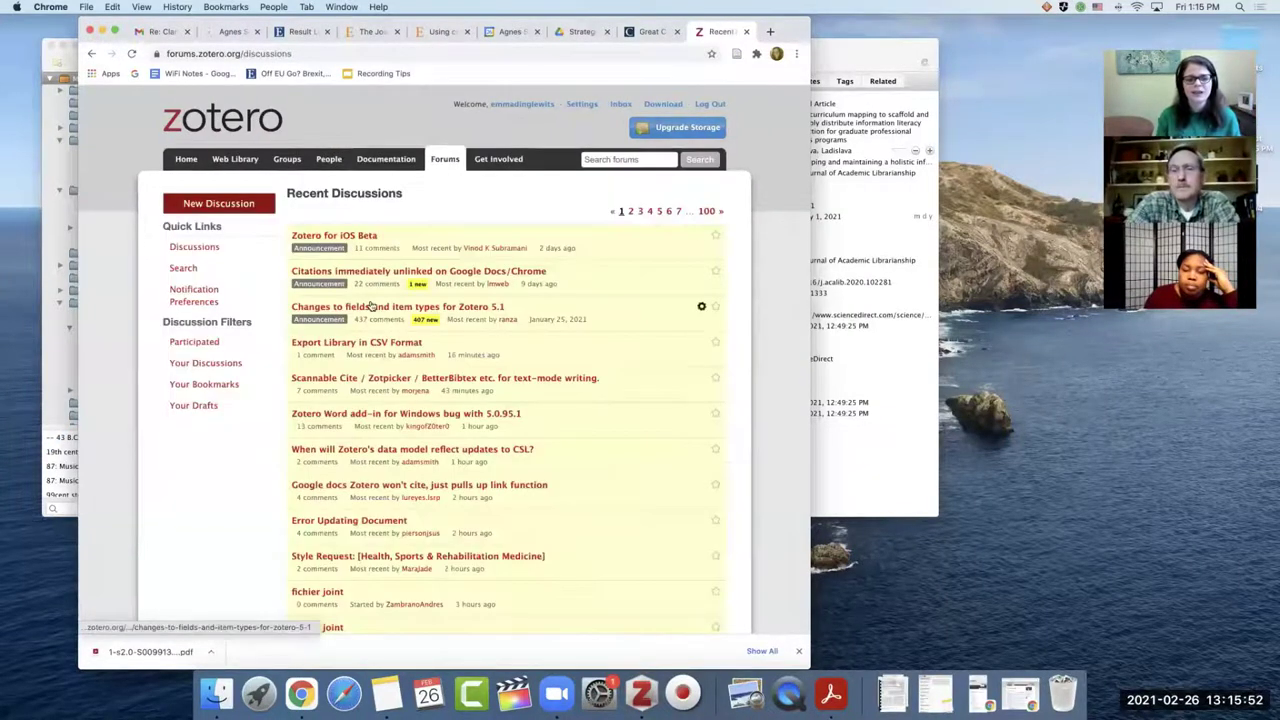
scroll(371, 307, down, 1)
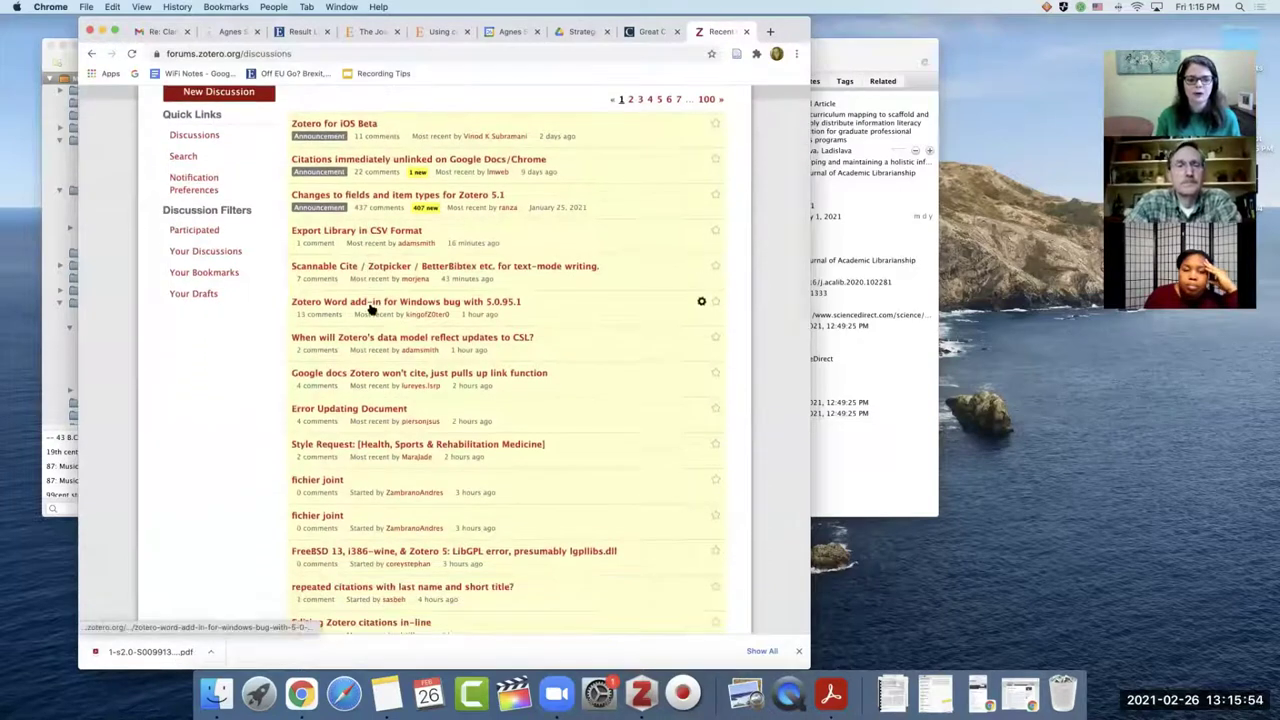
scroll(371, 310, up, 2)
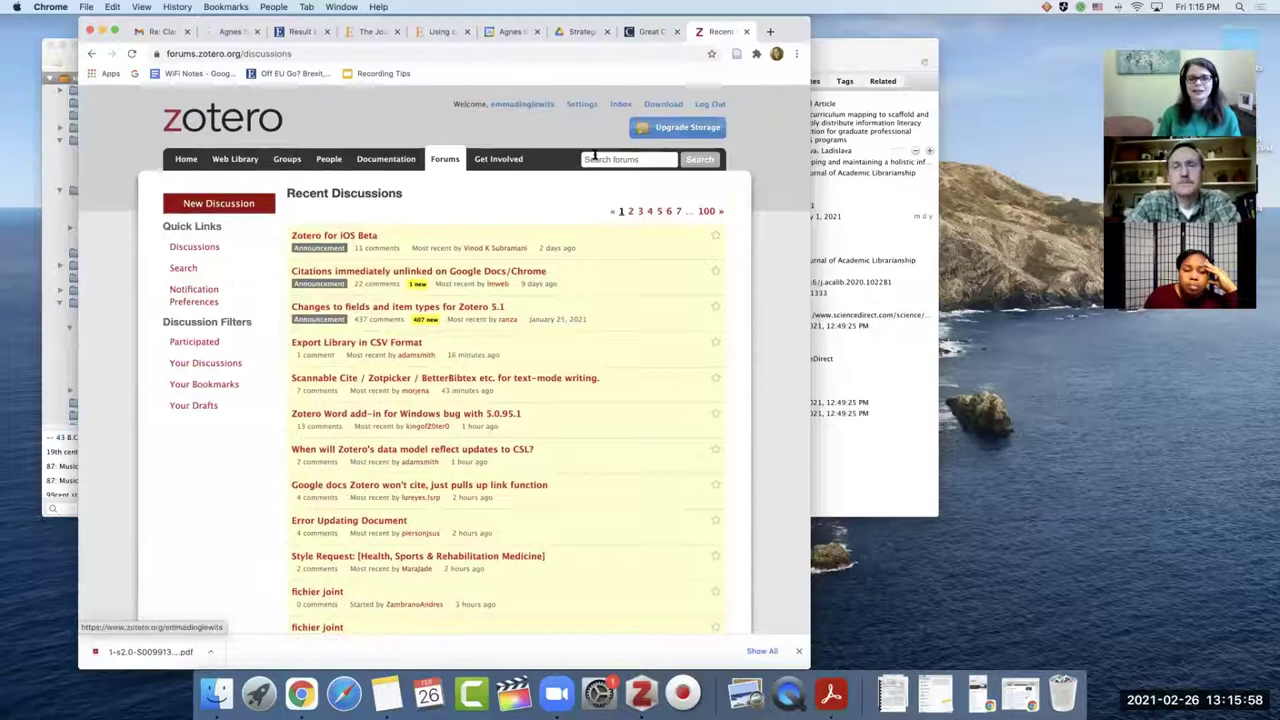
click(599, 158)
text(science)
key(Return)
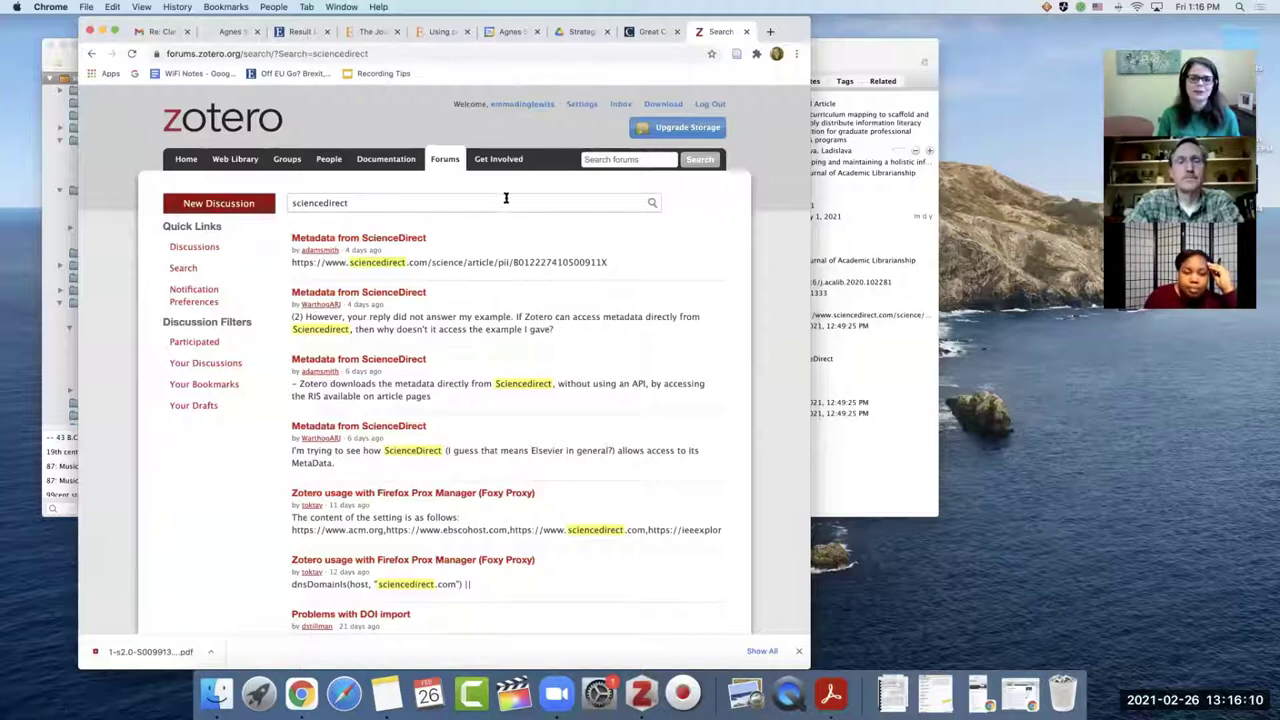
Refine the forum search to 'sciencedirect pdf' and bring the Zotero library forward
click(443, 205)
text(pdf)
key(Return)
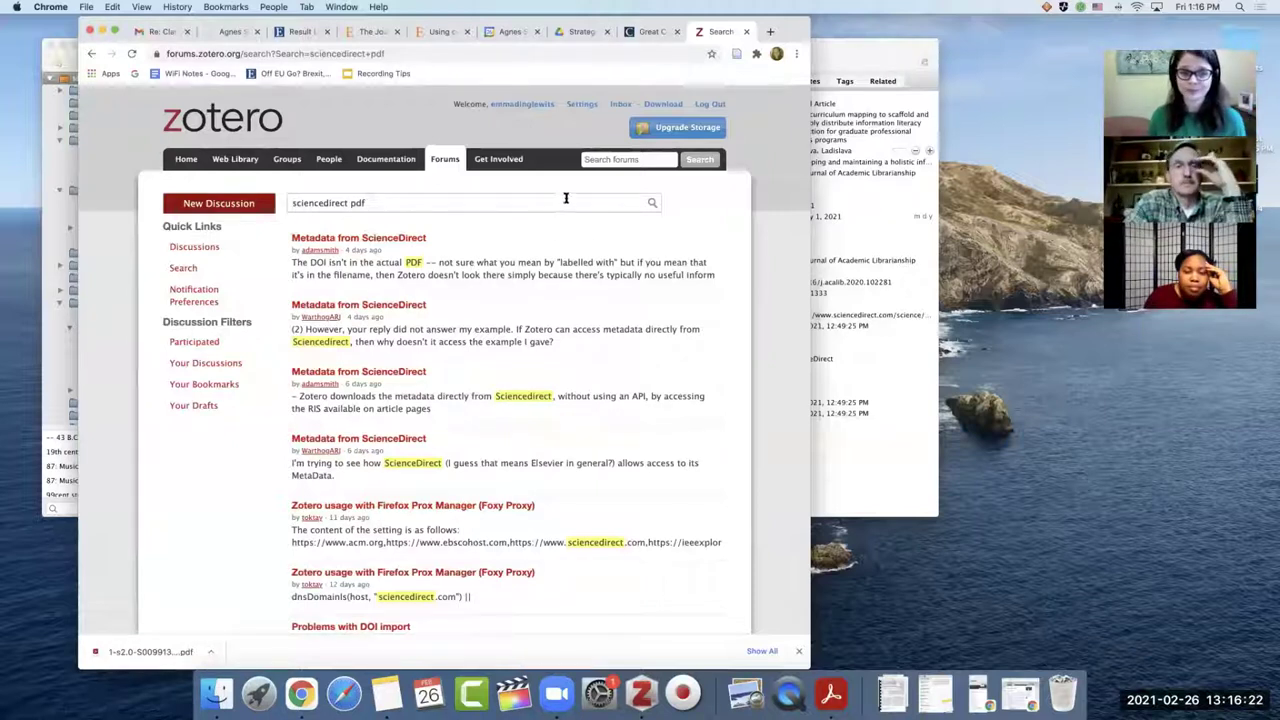
click(854, 50)
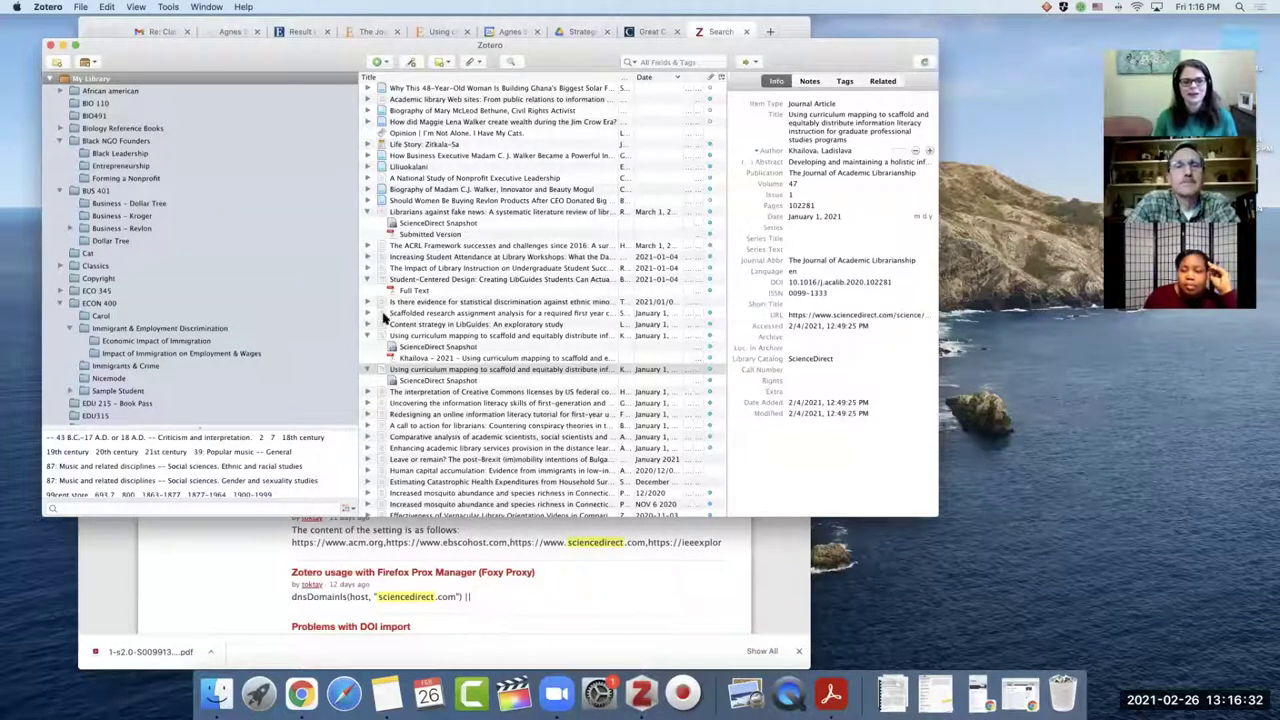
Open the Duplicate Items view under My Library
scroll(390, 315, down, 10)
scroll(420, 314, down, 15)
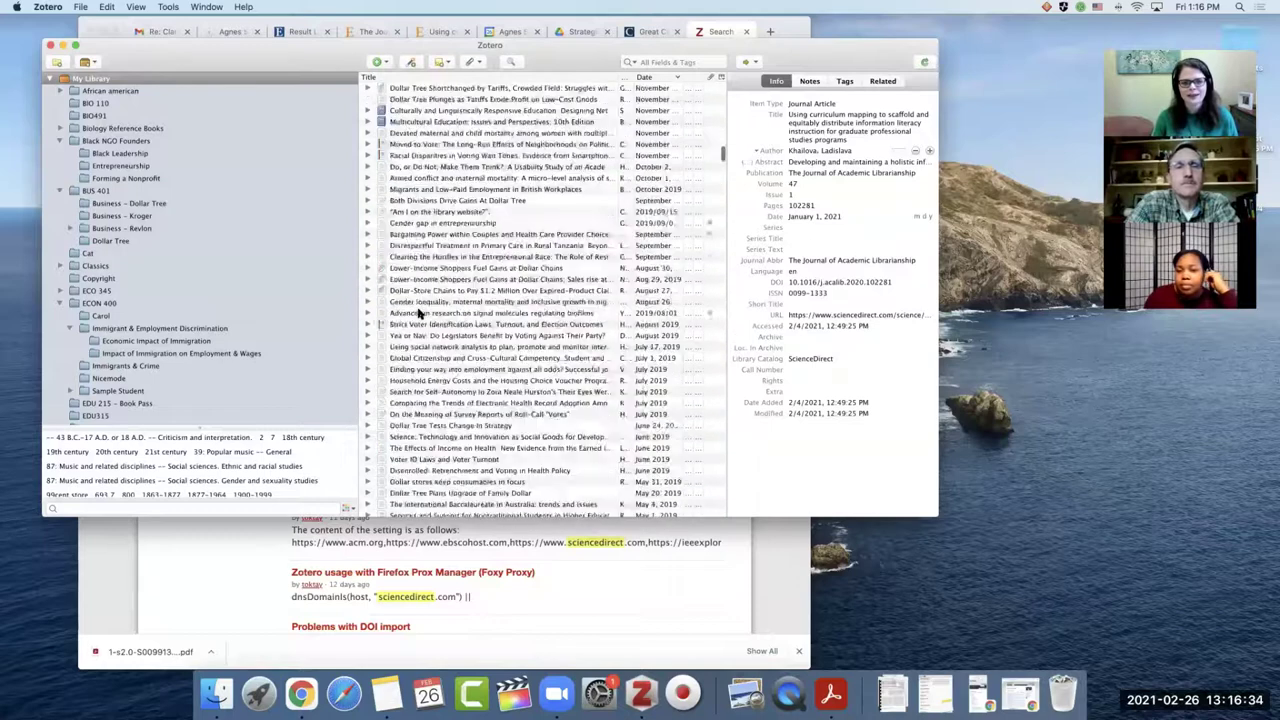
scroll(418, 314, up, 10)
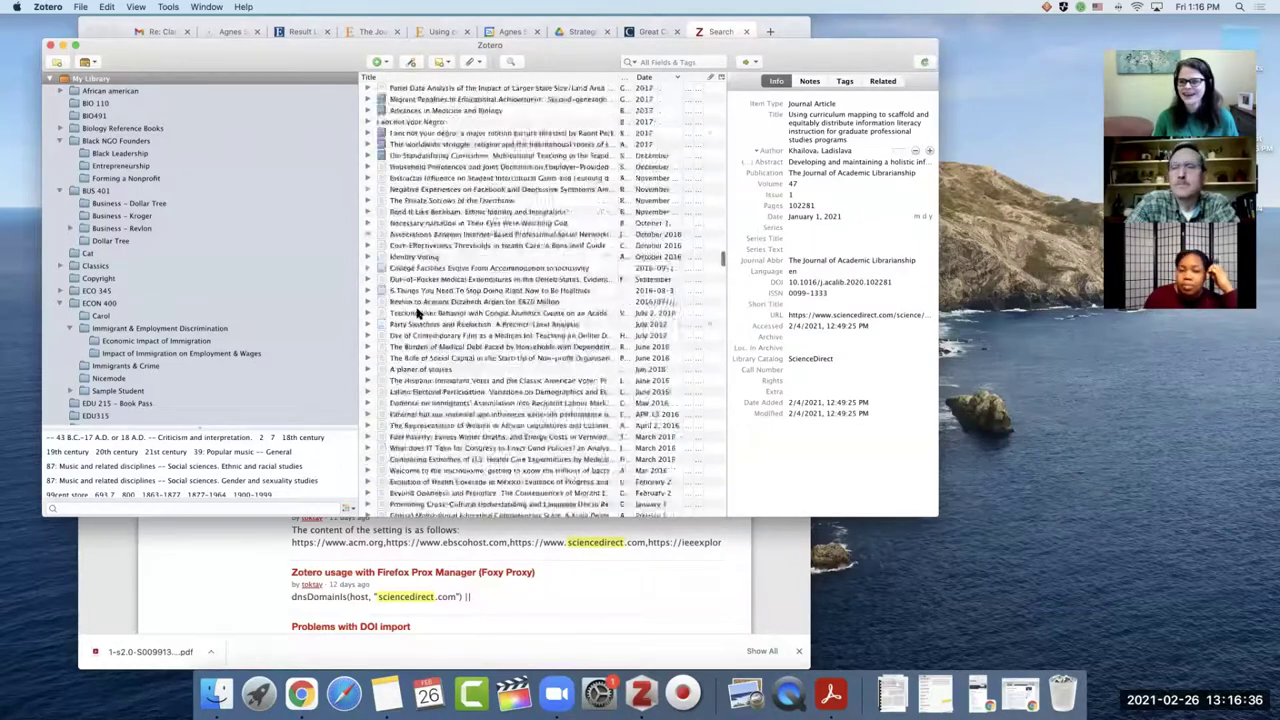
scroll(418, 314, up, 15)
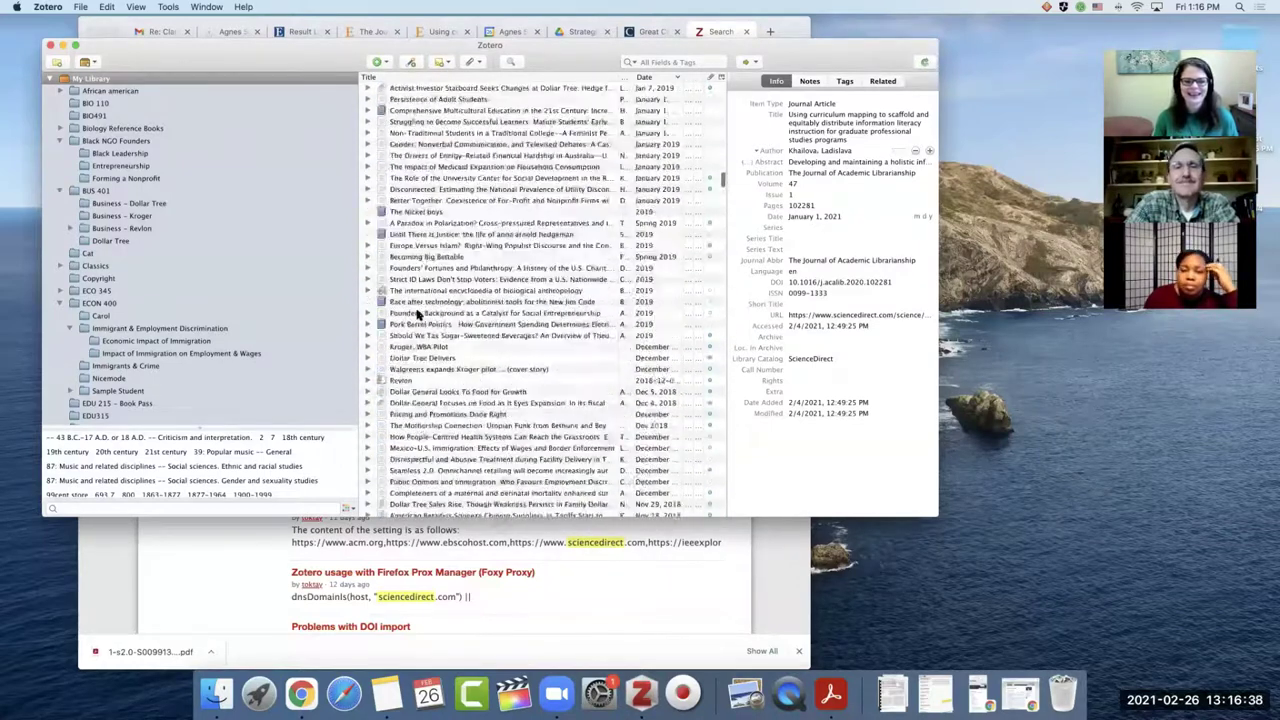
scroll(418, 314, up, 15)
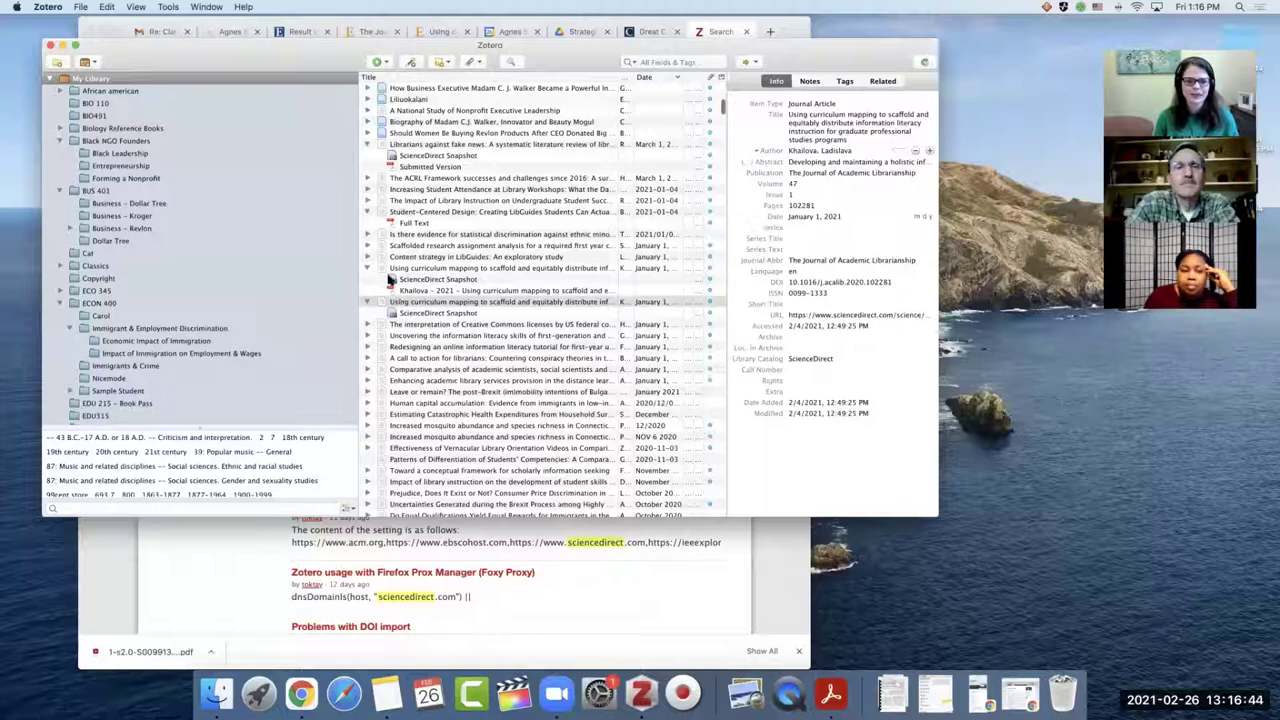
scroll(170, 332, down, 10)
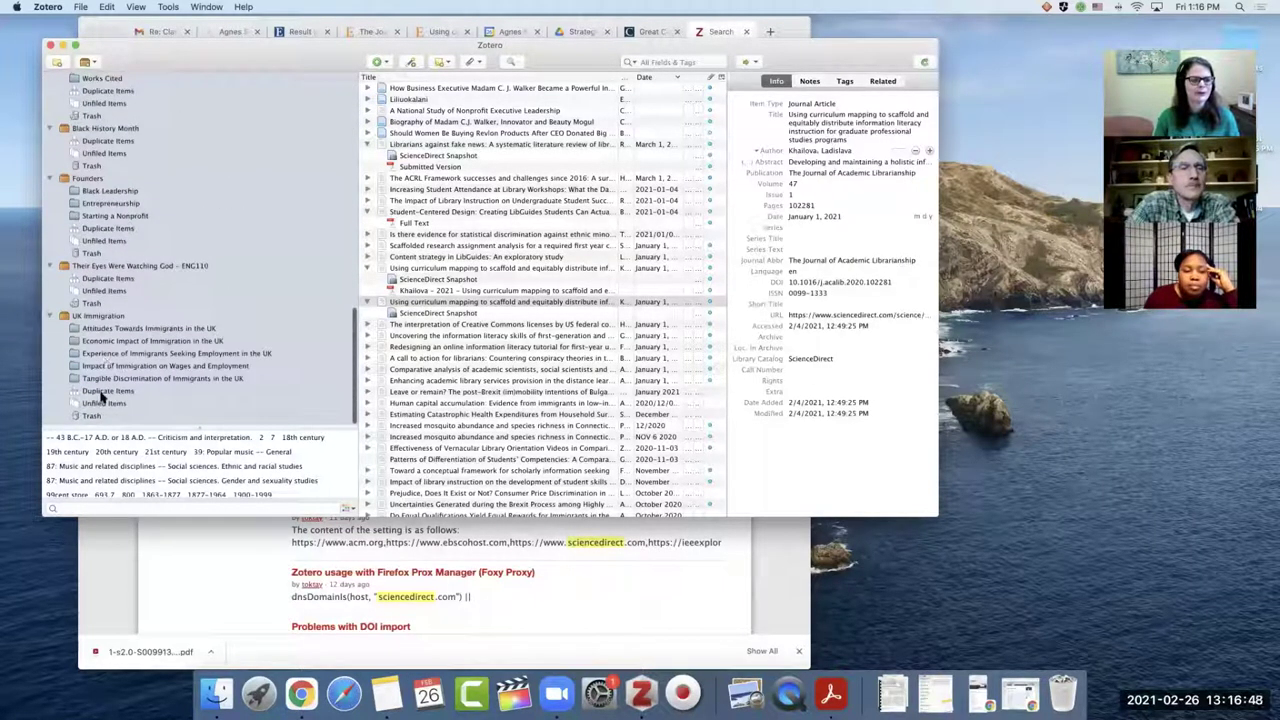
scroll(100, 397, up, 10)
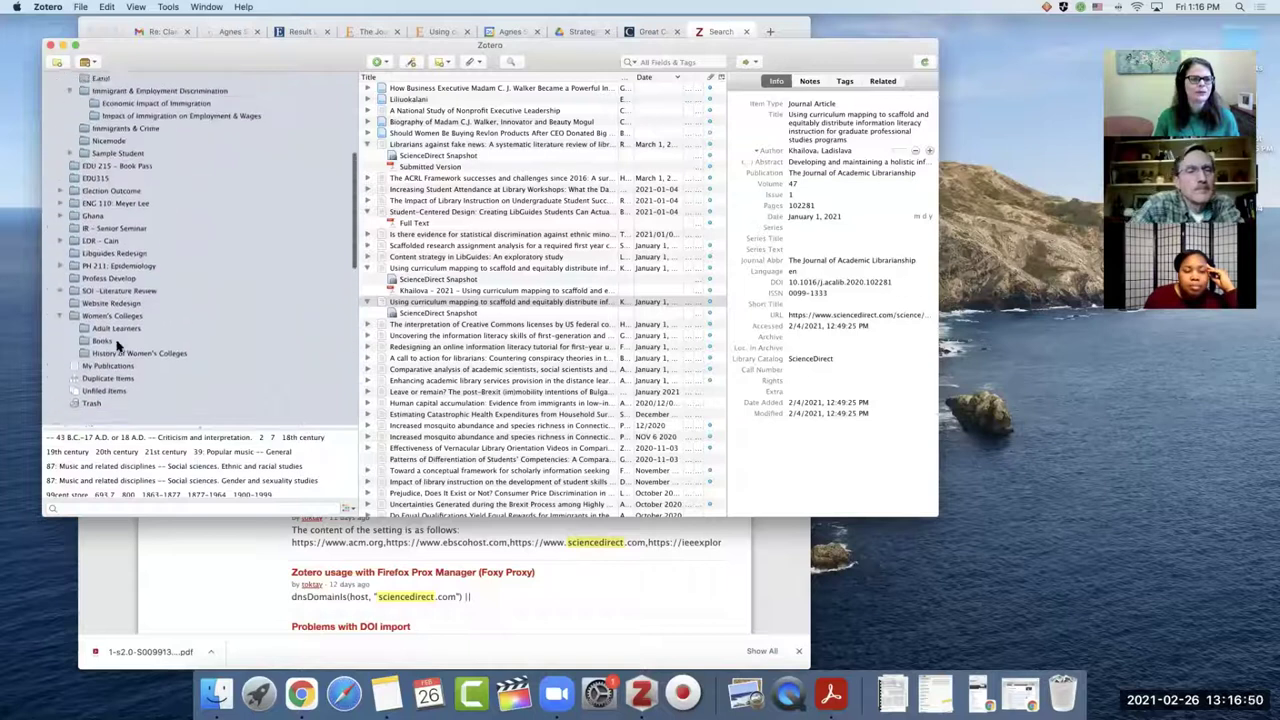
scroll(105, 365, down, 2)
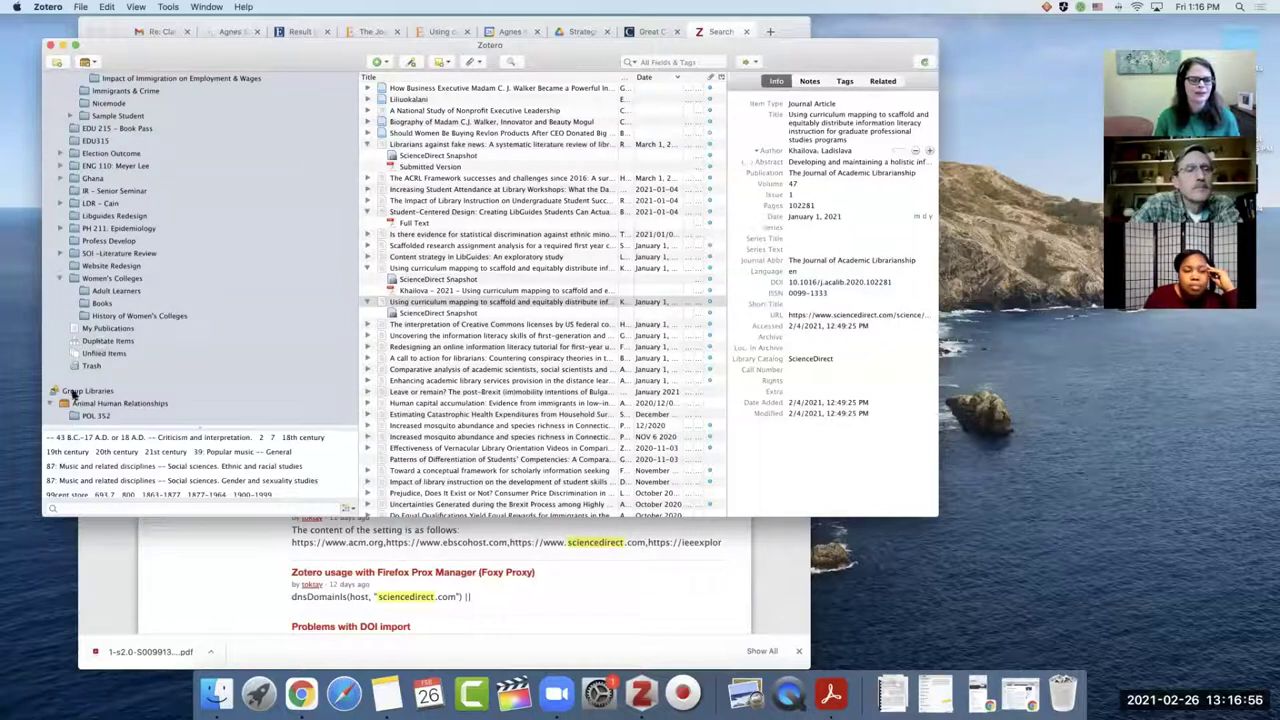
scroll(77, 393, up, 6)
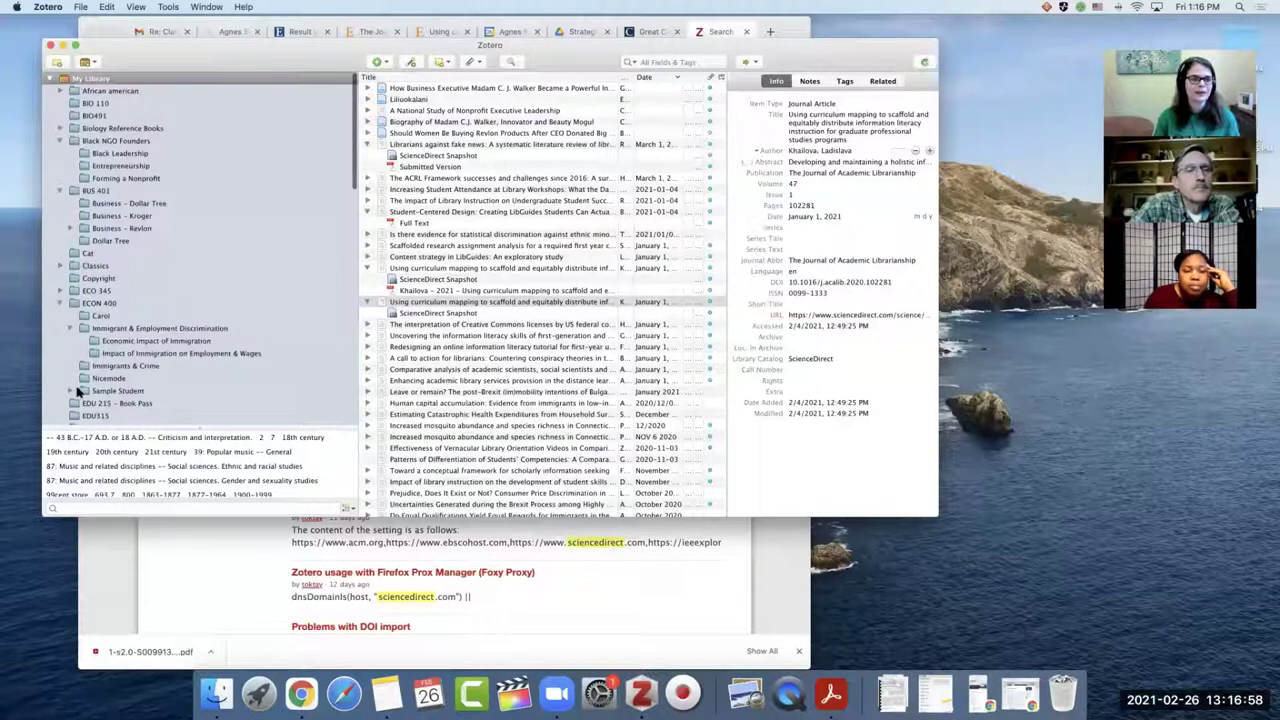
scroll(82, 176, down, 10)
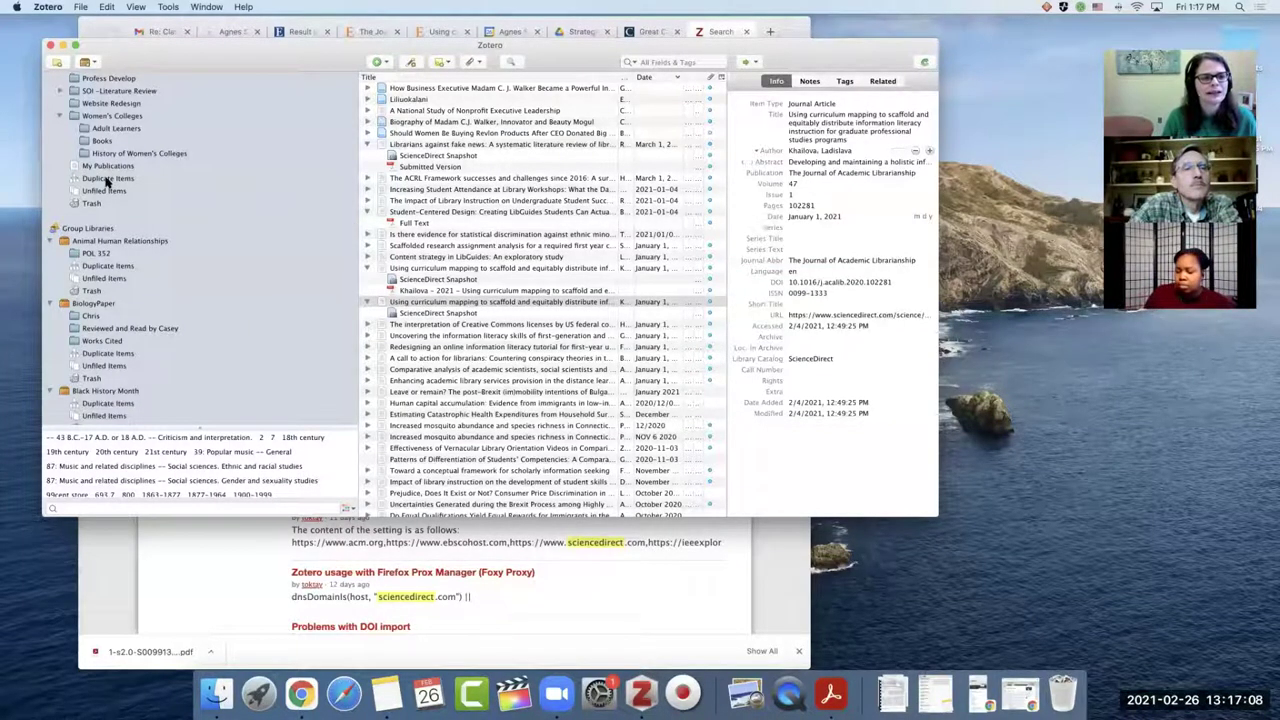
click(108, 178)
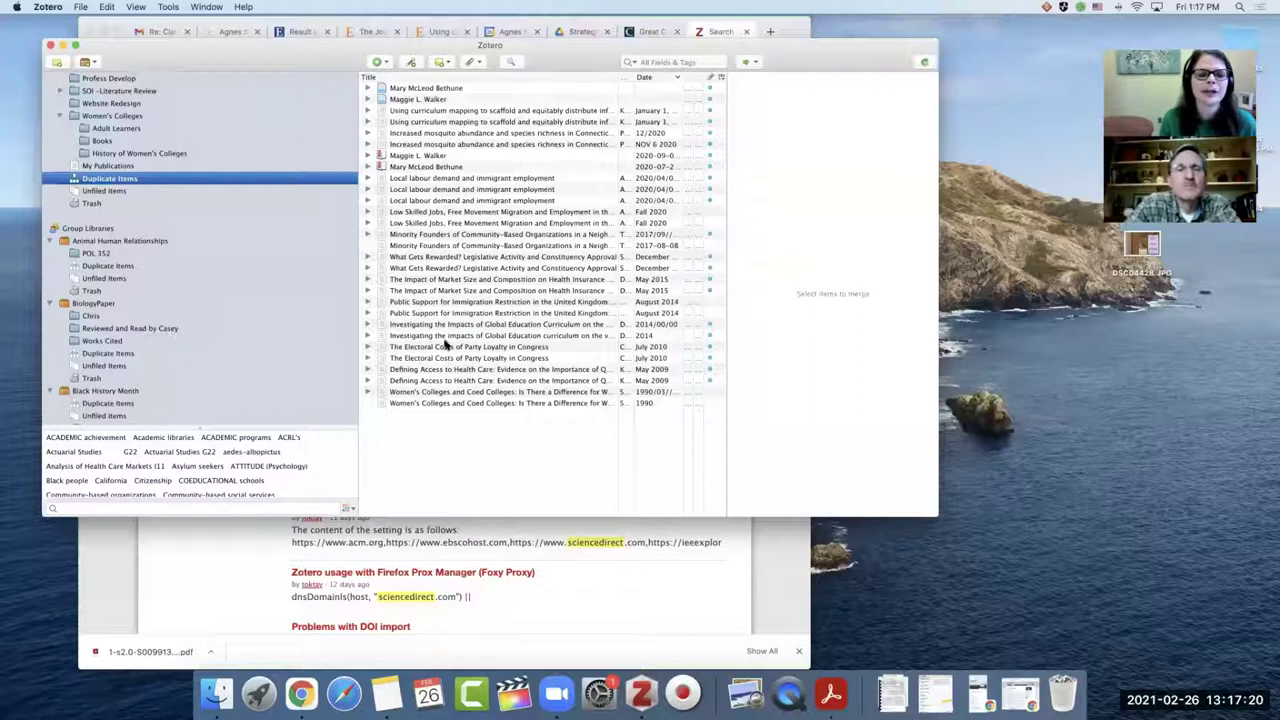
Merge the curriculum mapping duplicate pair, keeping the 2/4/2021 version as master
click(436, 115)
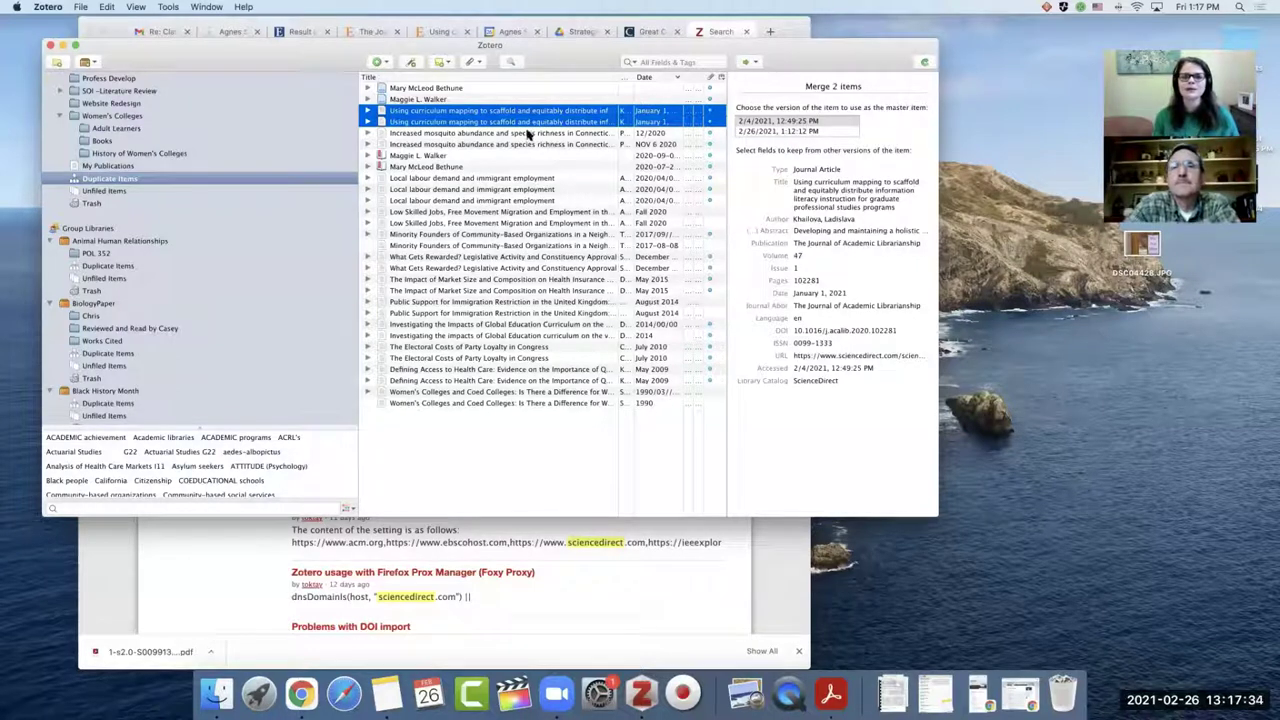
click(367, 110)
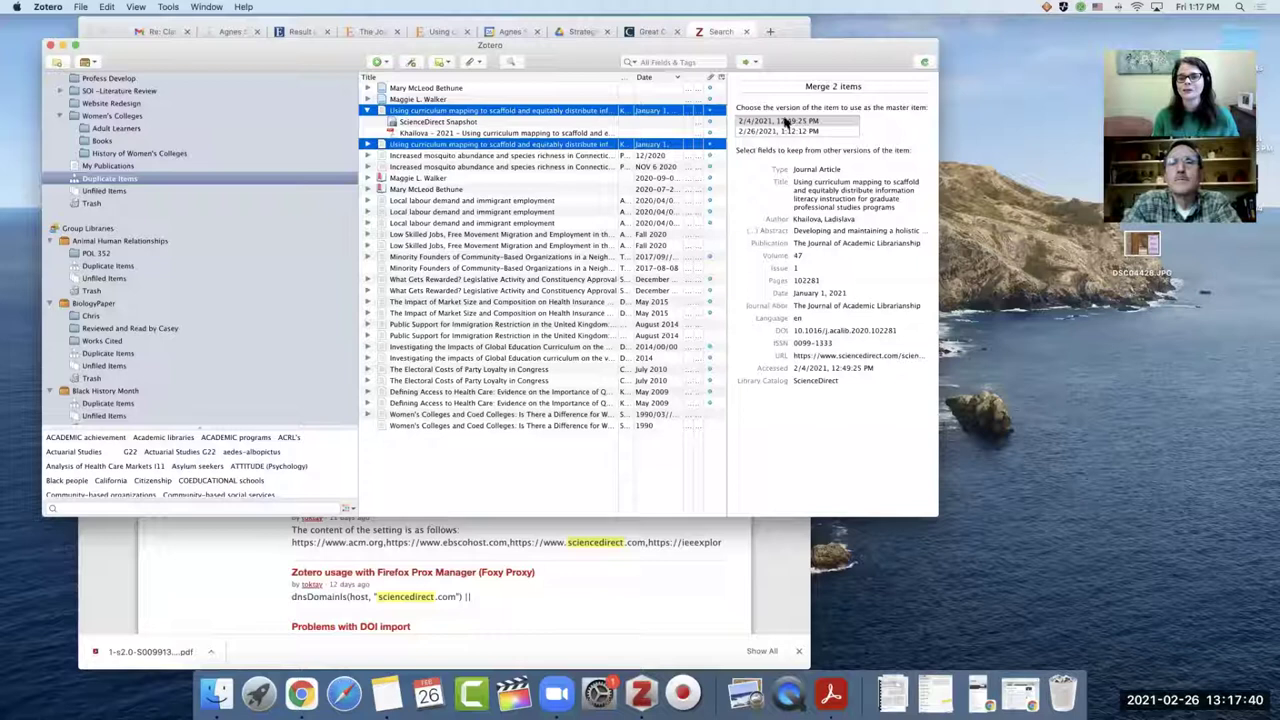
click(785, 121)
click(785, 132)
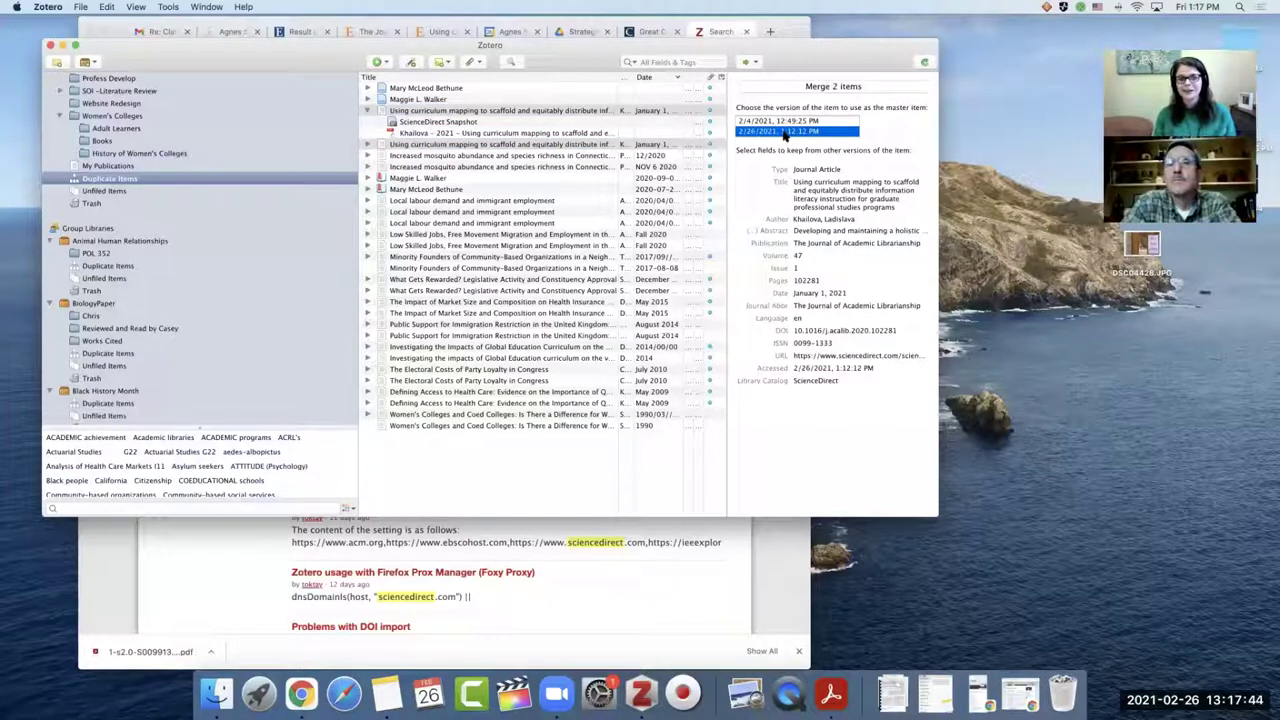
click(789, 121)
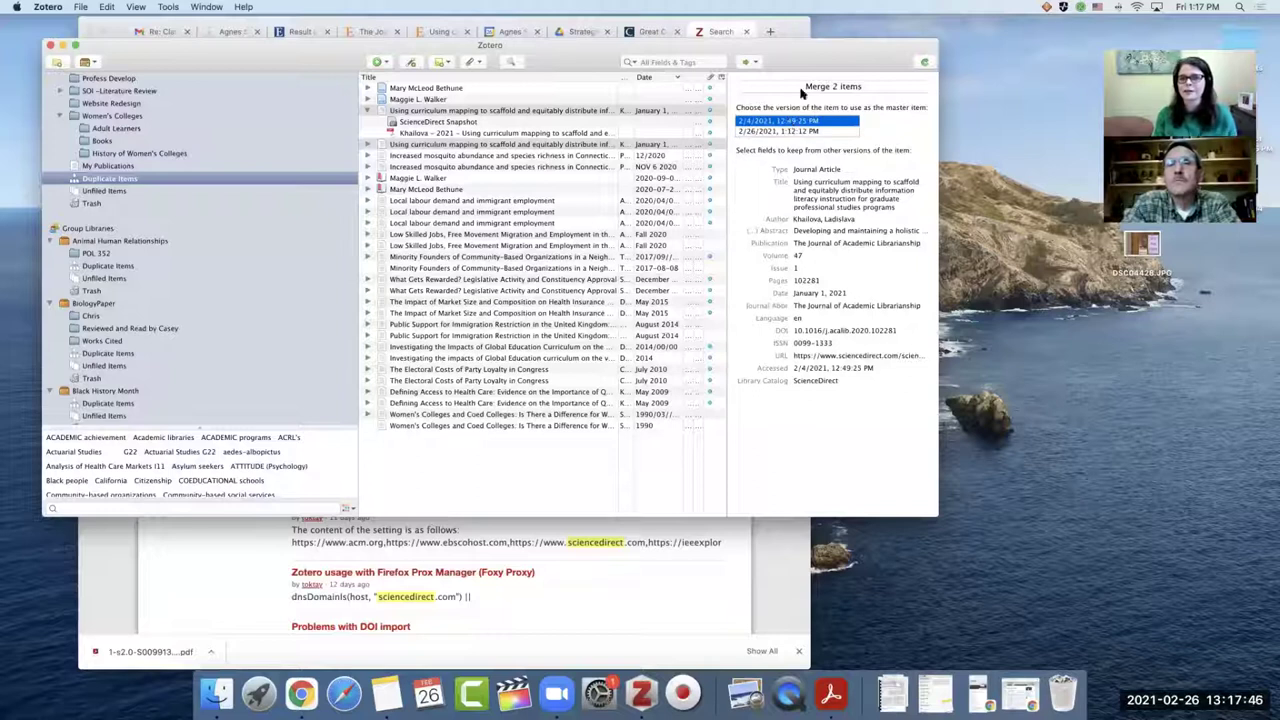
click(794, 87)
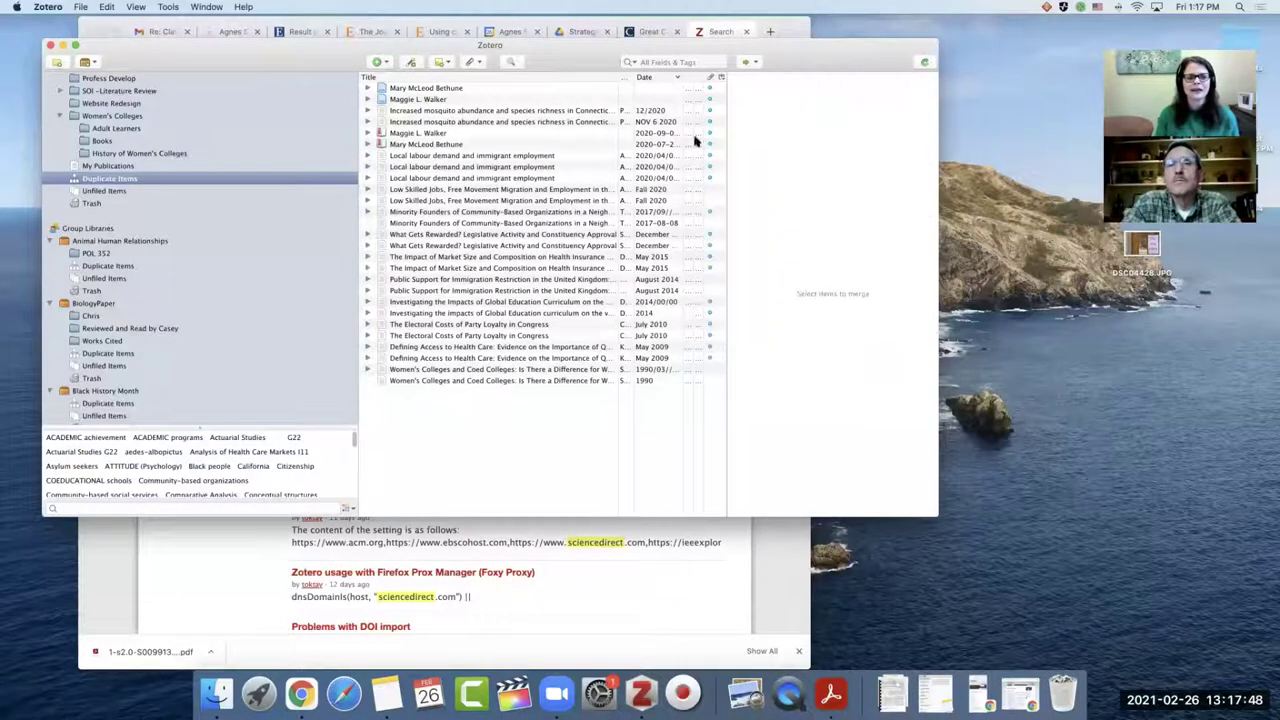
scroll(145, 277, up, 10)
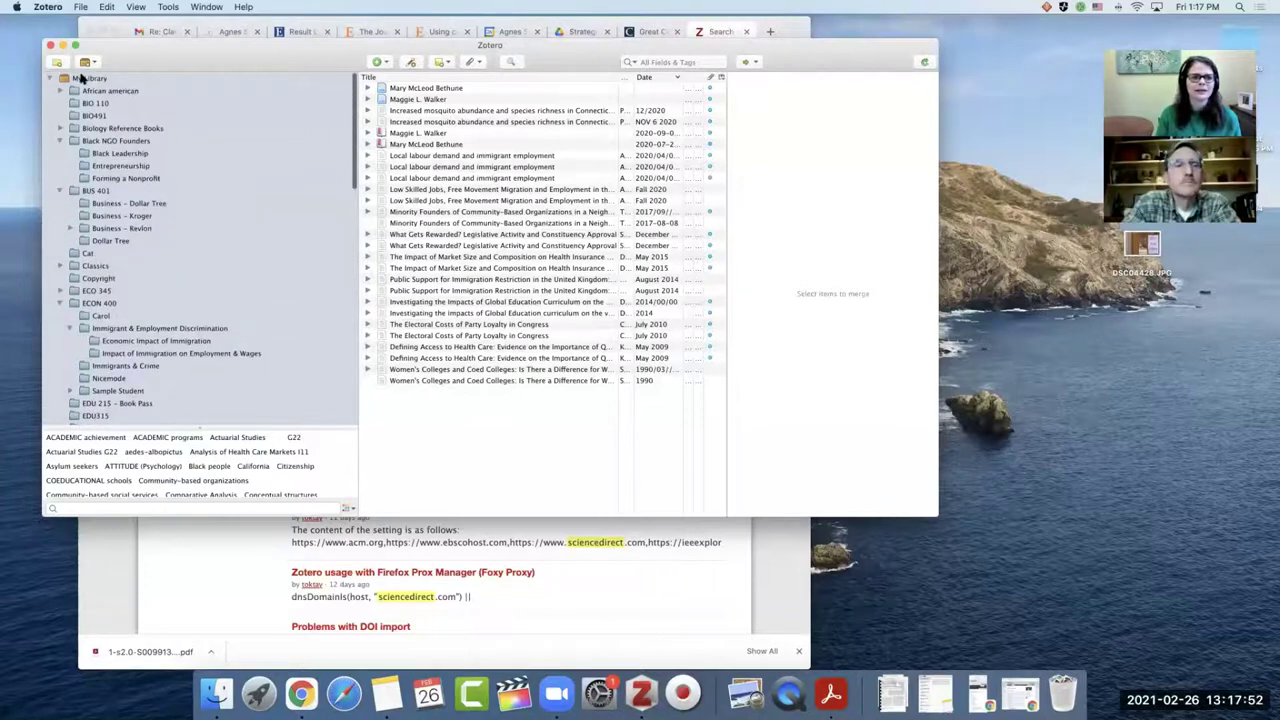
Search My Library for 'curriculum' and view the second ScienceDirect Snapshot's details
click(82, 77)
click(658, 62)
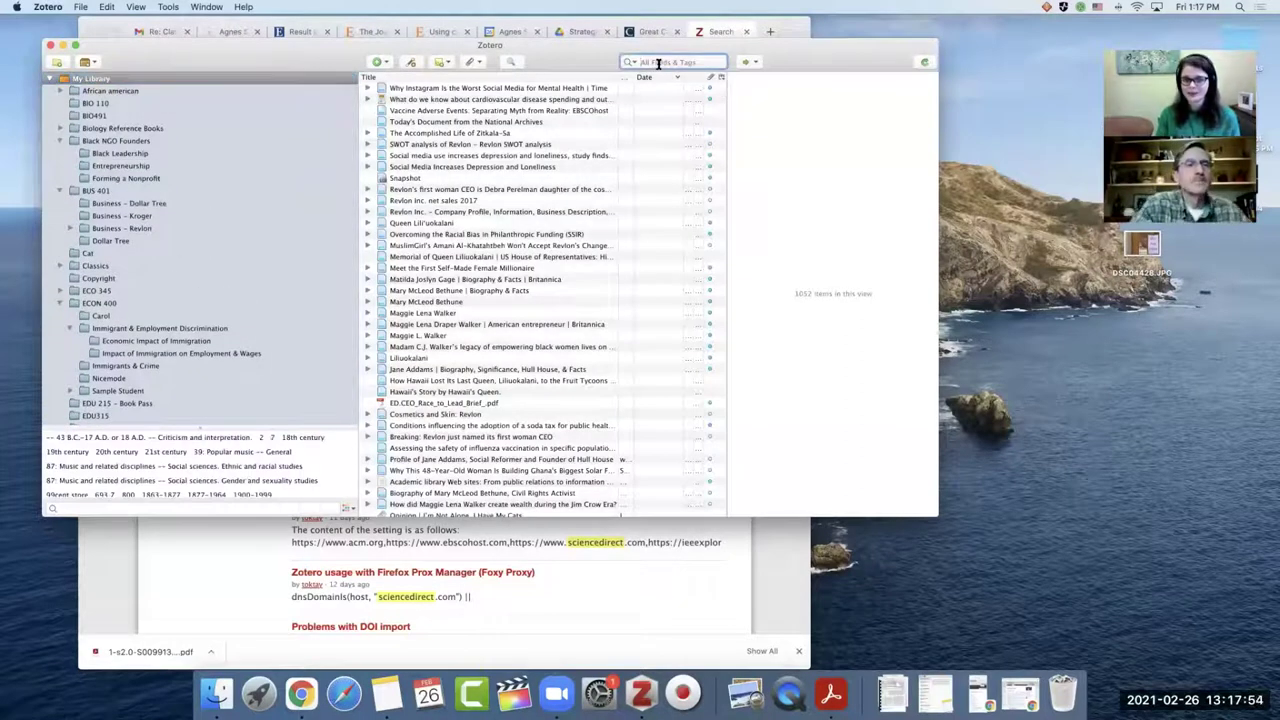
text(curri)
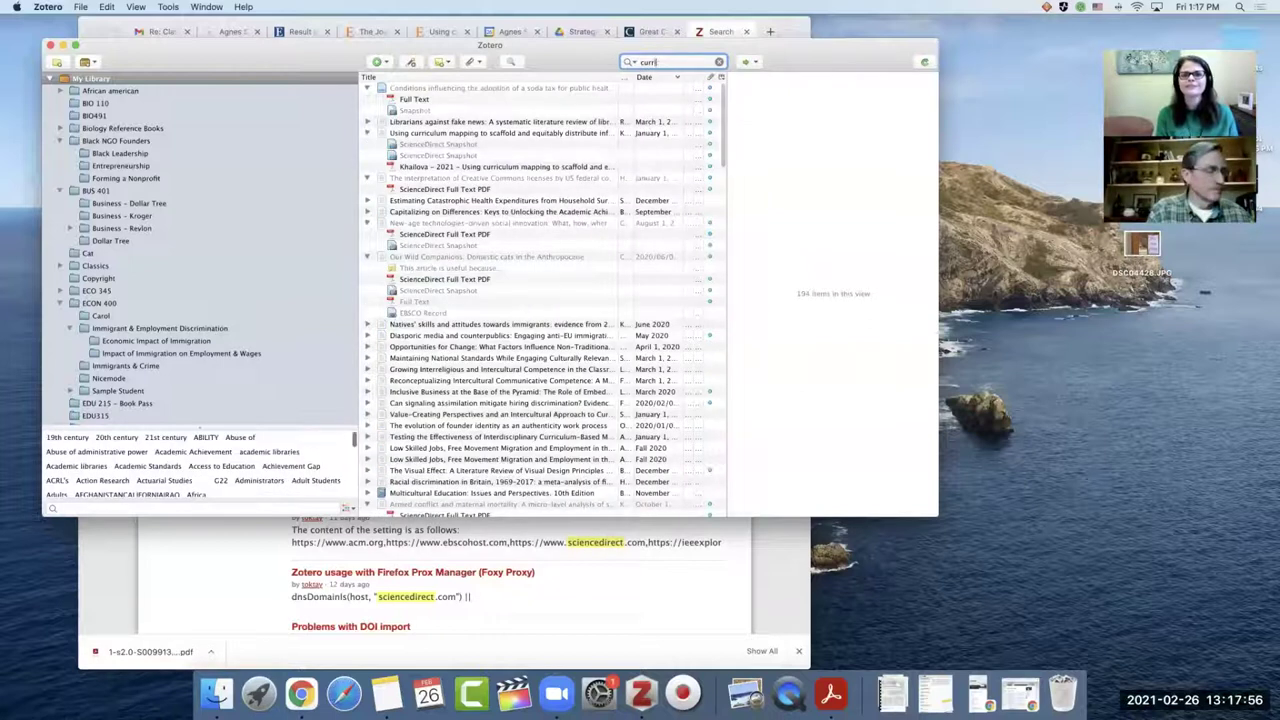
text(culum)
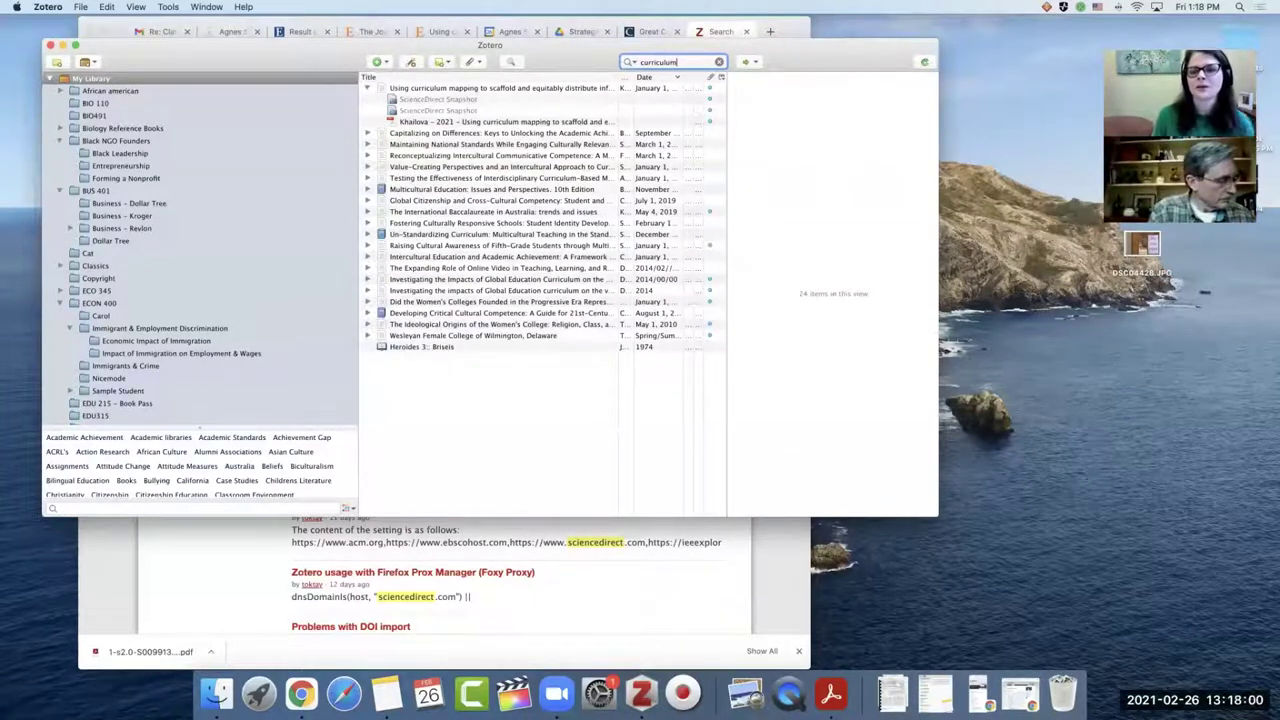
click(630, 63)
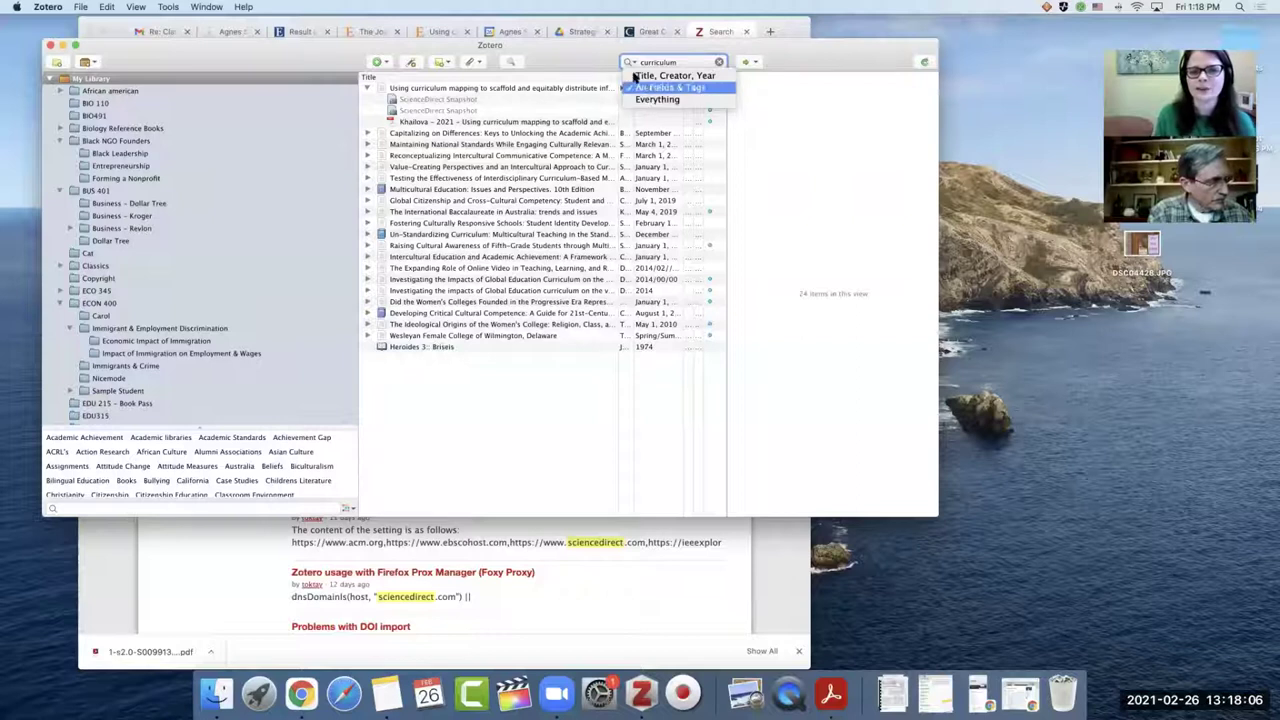
click(438, 92)
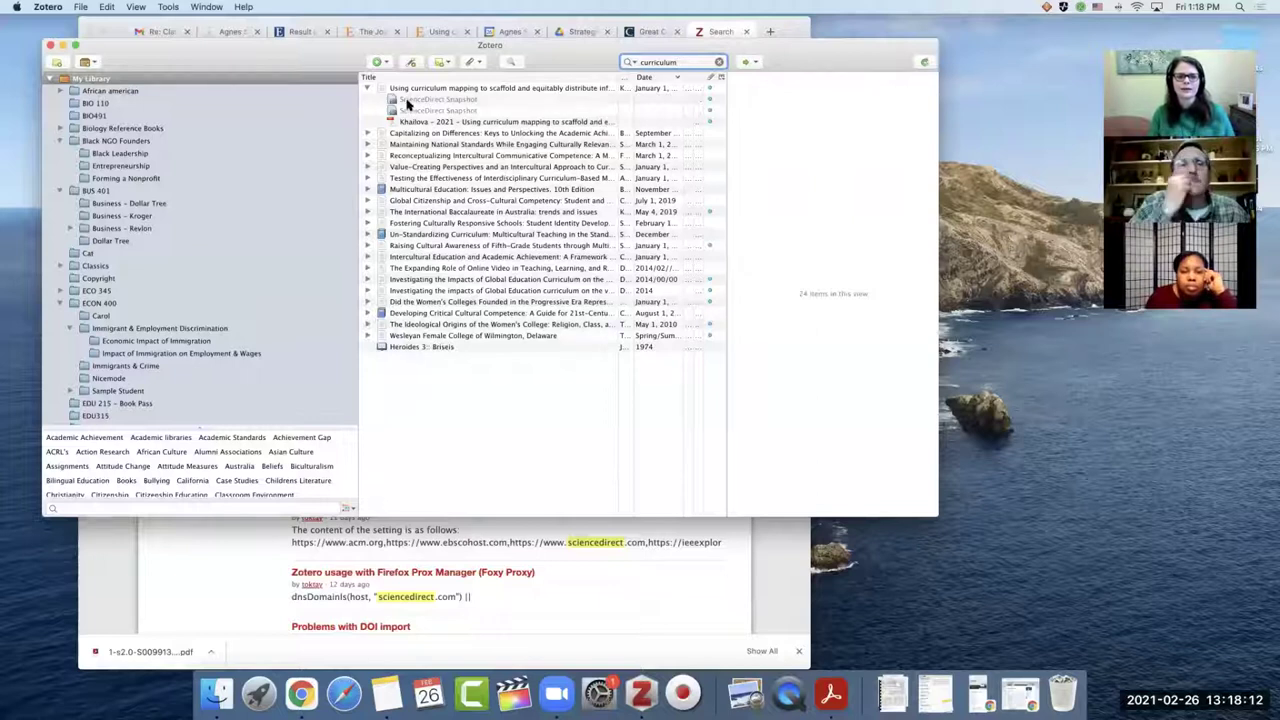
click(417, 111)
Compare the two ScienceDirect Snapshots and open the first one's original page in Chrome
click(422, 101)
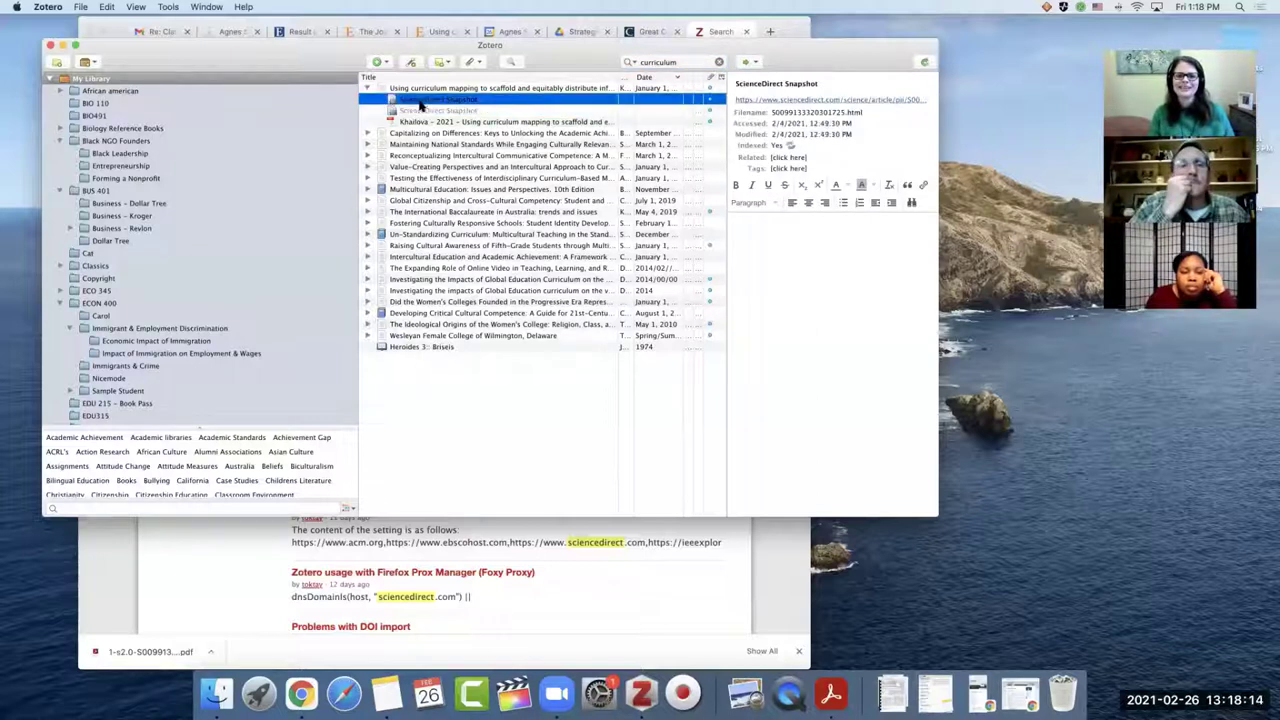
click(420, 112)
click(420, 102)
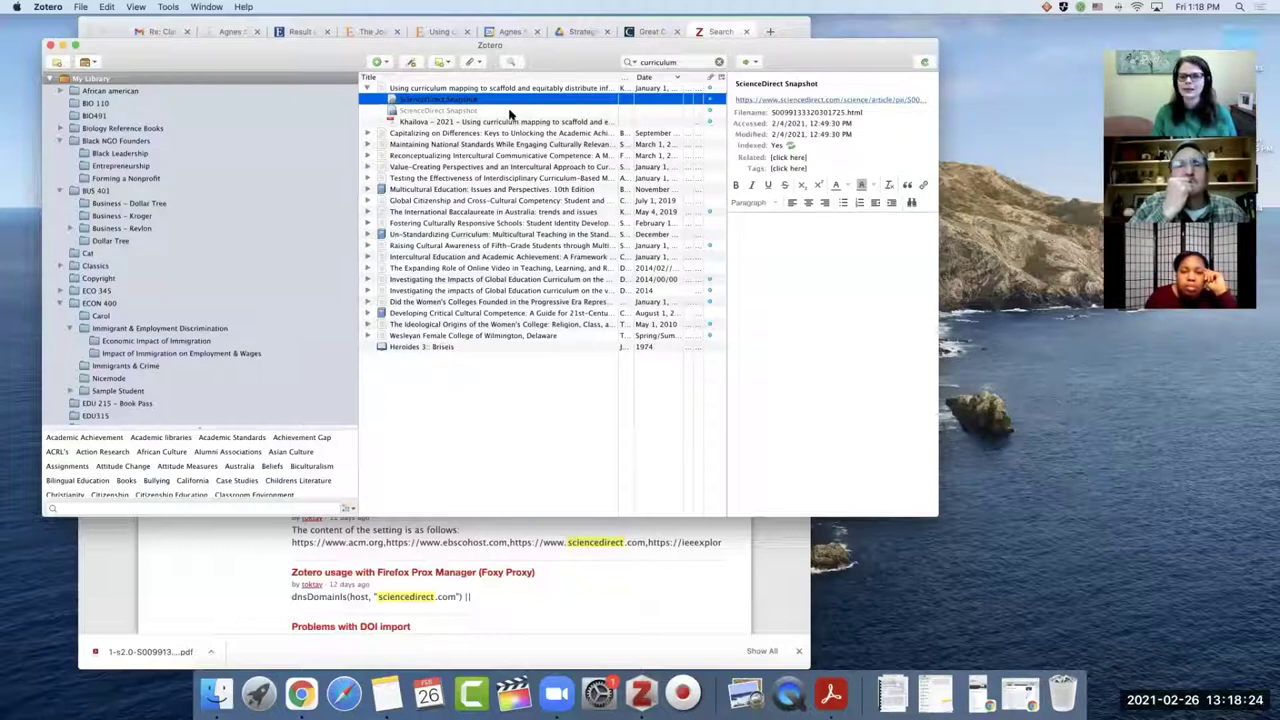
click(825, 101)
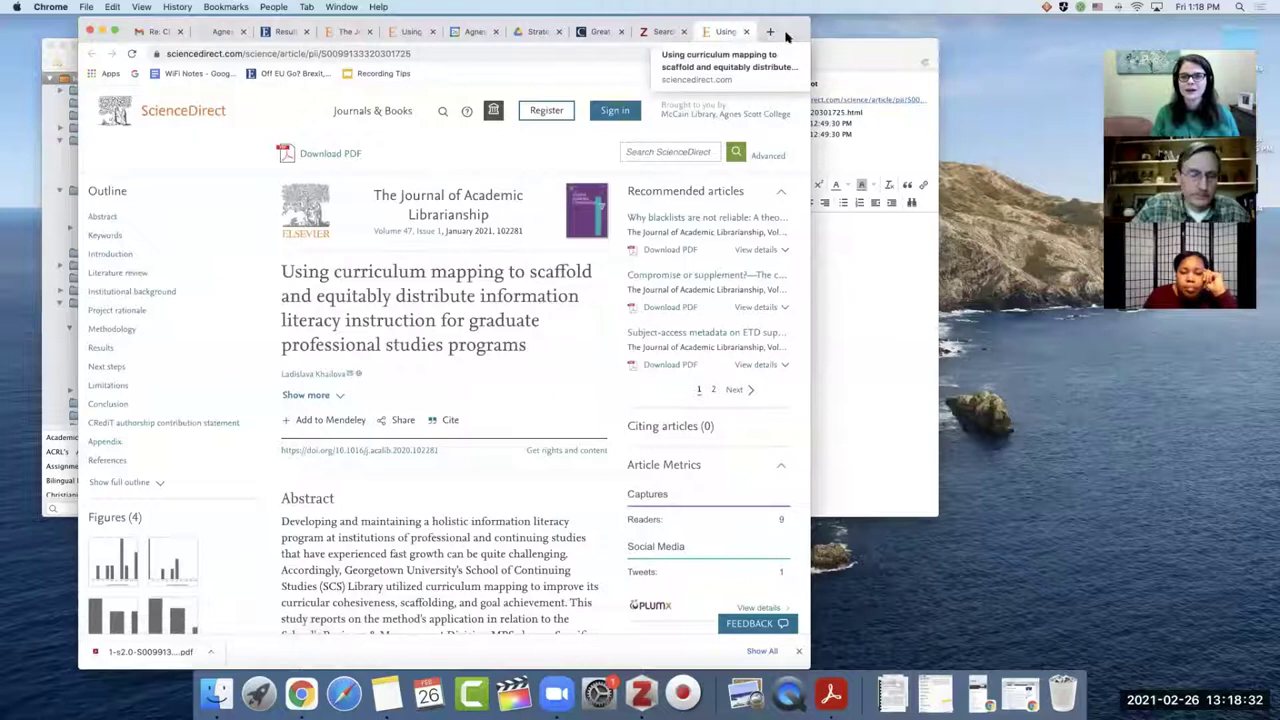
key(super+Tab)
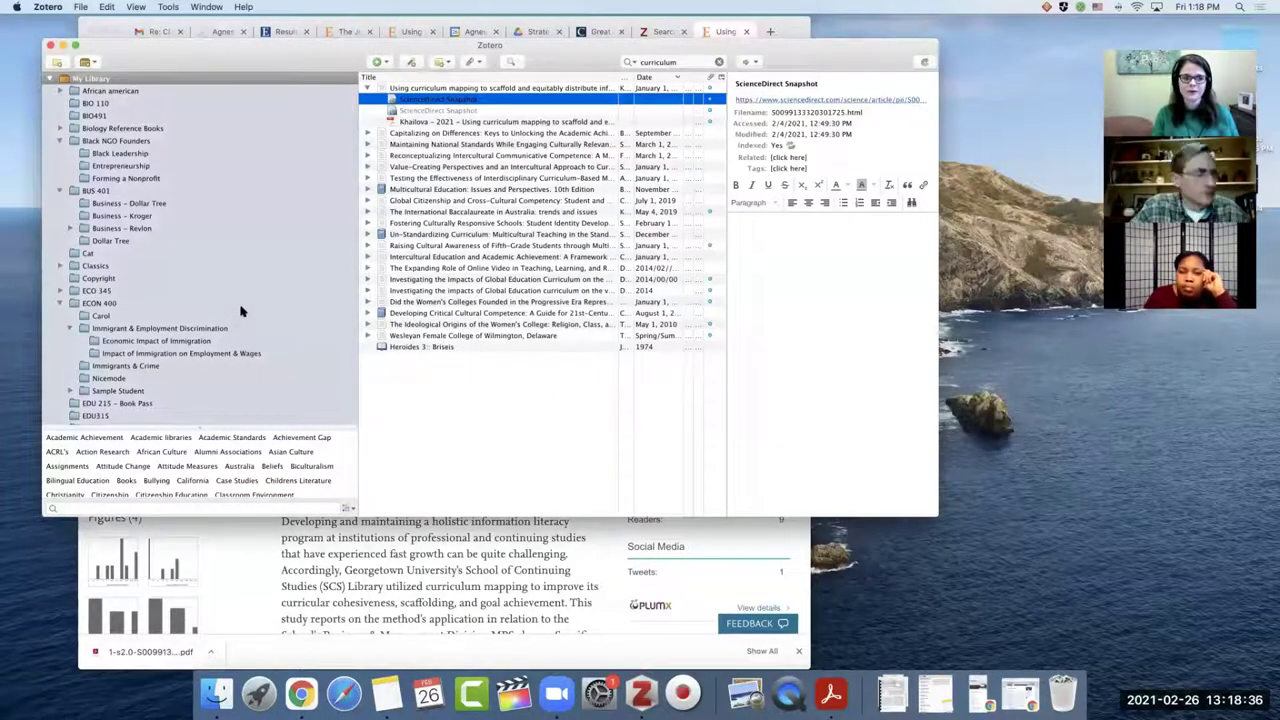
Clear the 'curriculum' search so all My Library items are listed
scroll(243, 313, down, 2)
scroll(250, 313, up, 2)
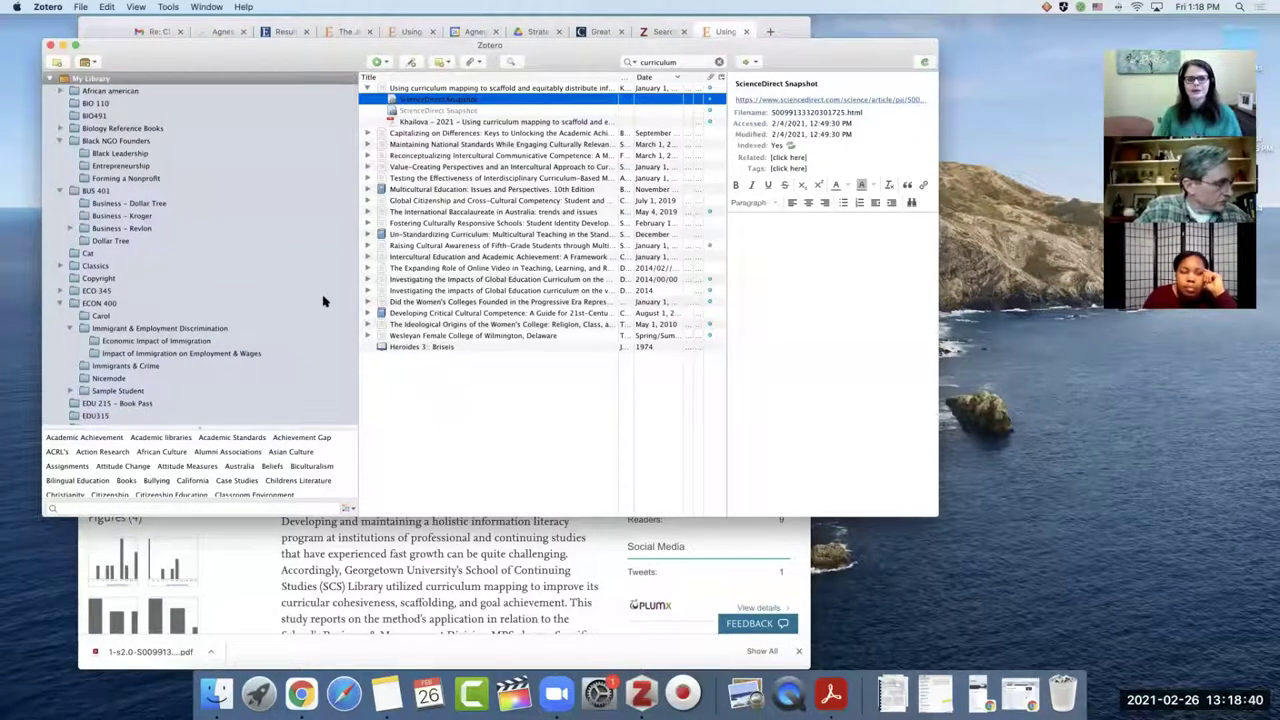
click(475, 63)
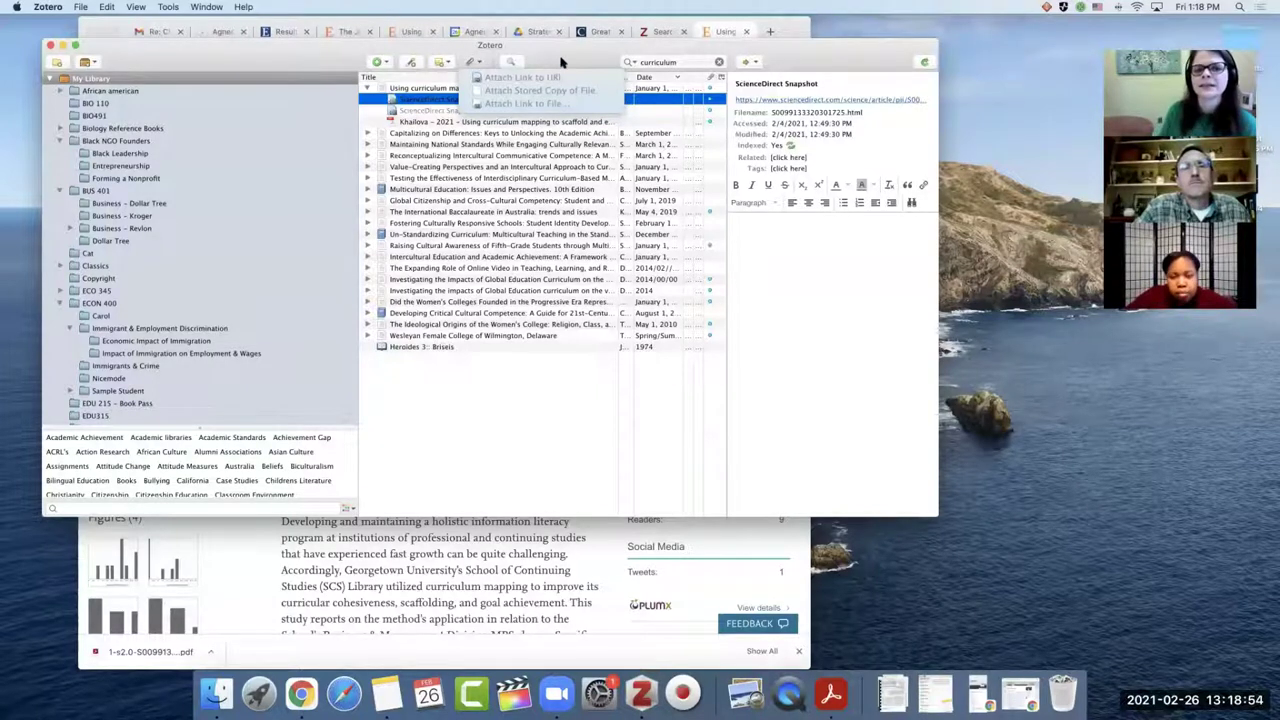
click(561, 62)
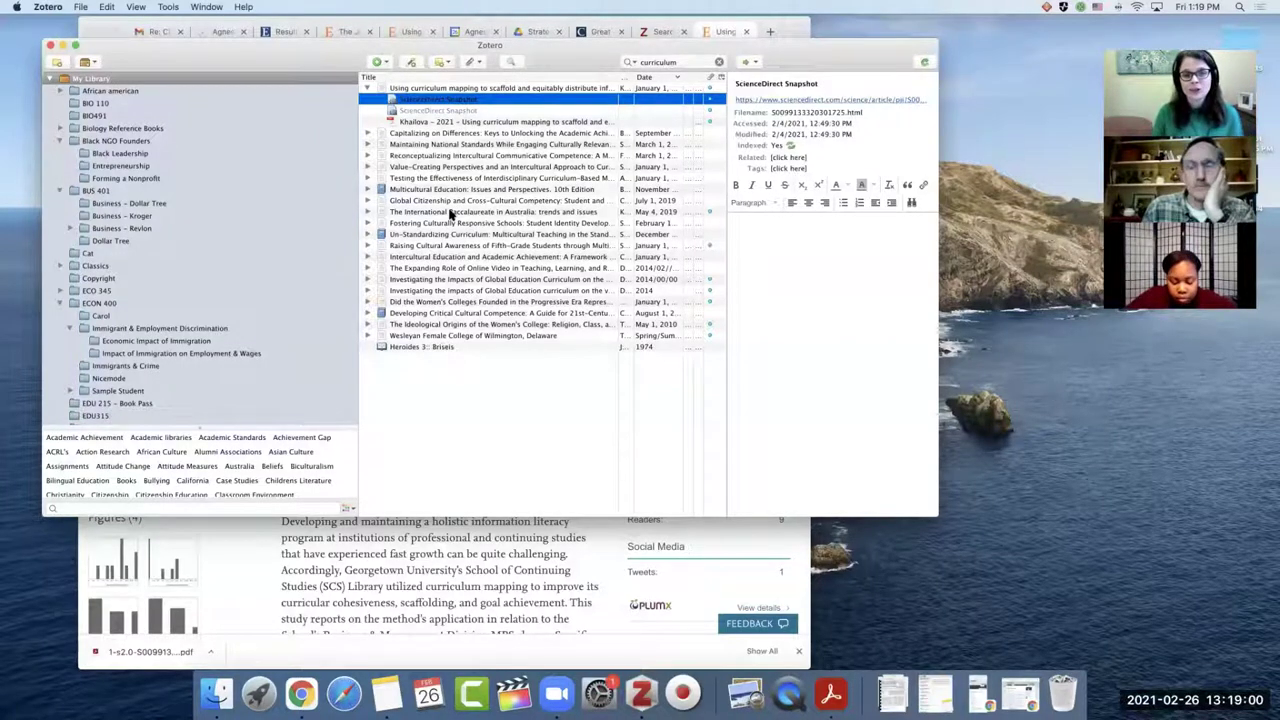
click(717, 62)
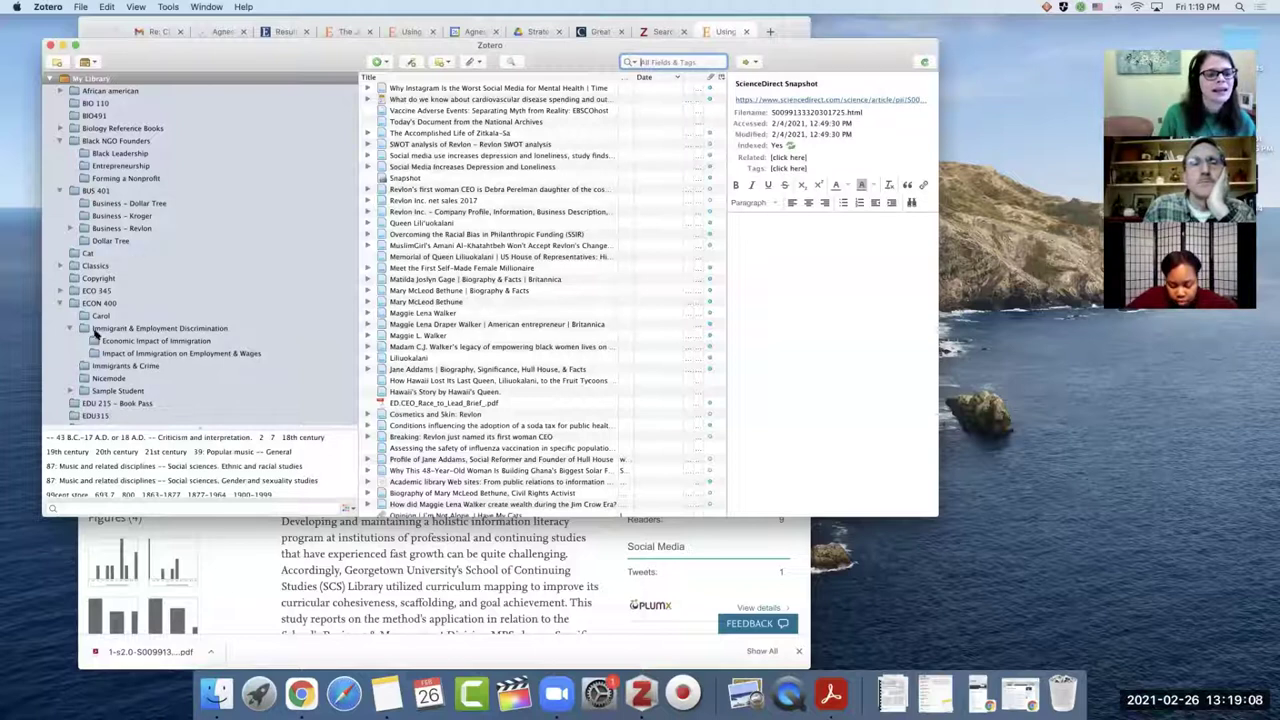
scroll(96, 330, down, 1)
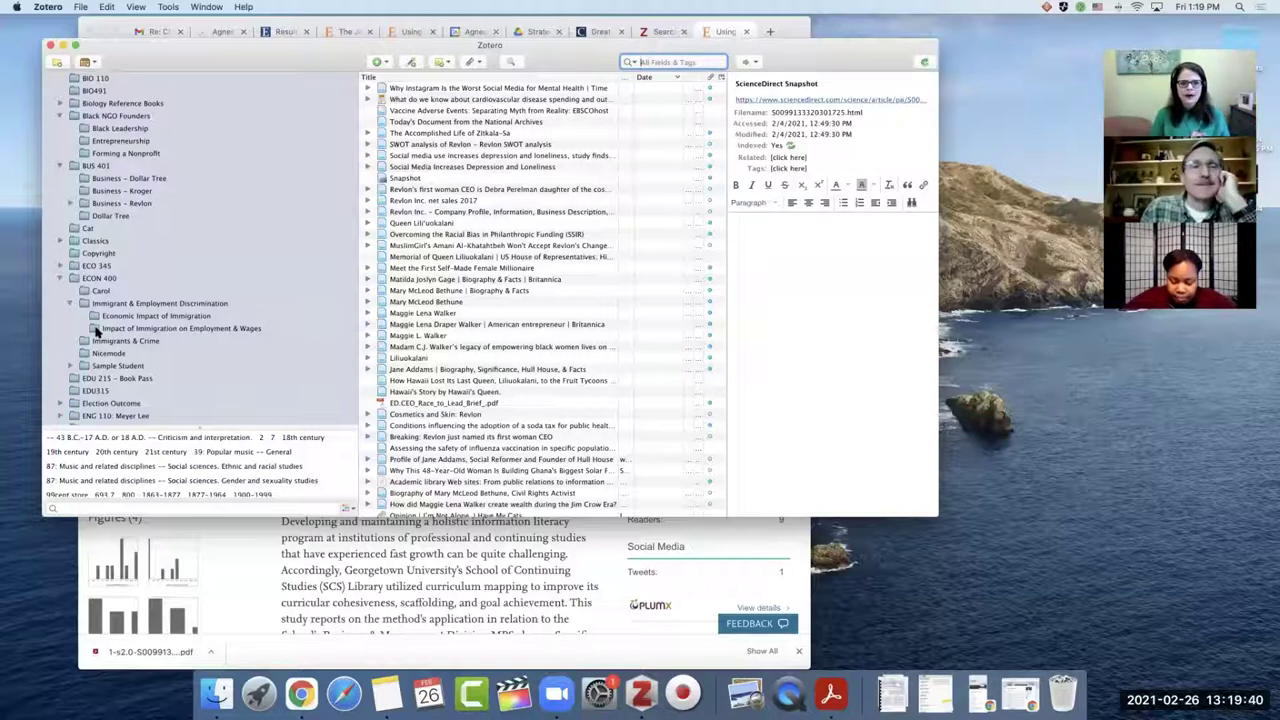
scroll(292, 316, up, 2)
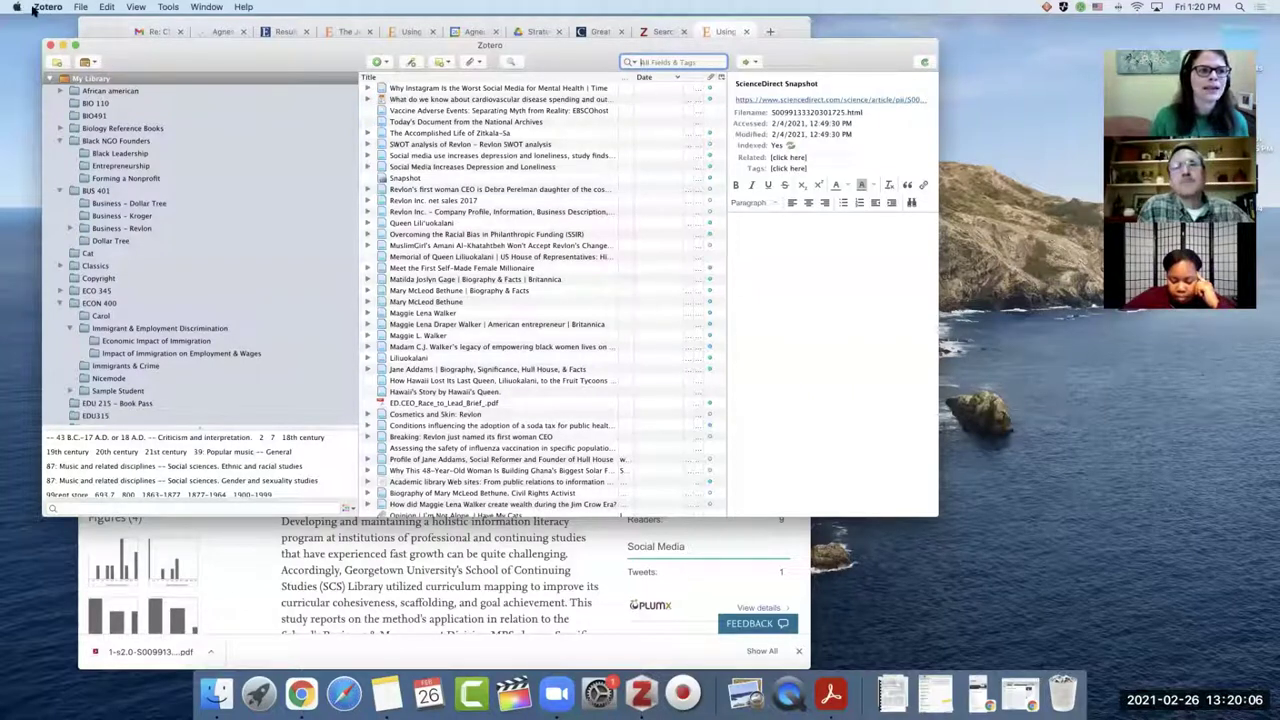
Open Zotero Preferences and minimize the library and browser windows
click(46, 8)
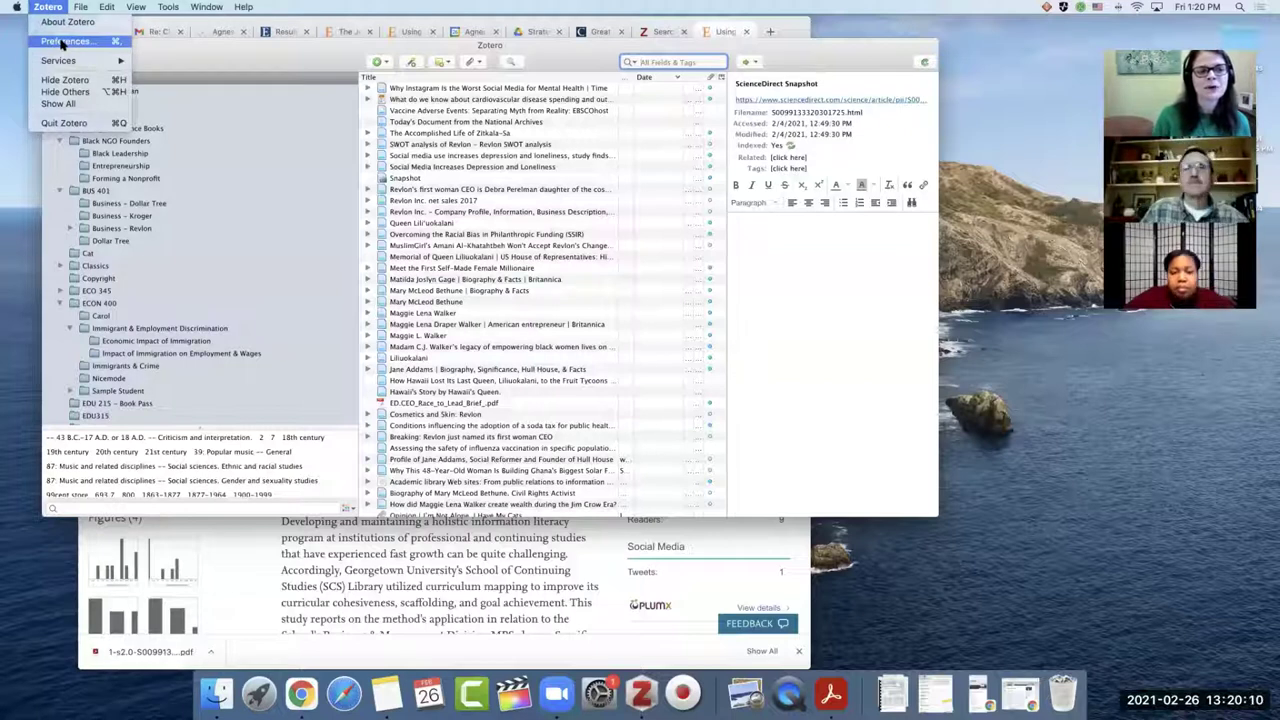
mouse_move(107, 10)
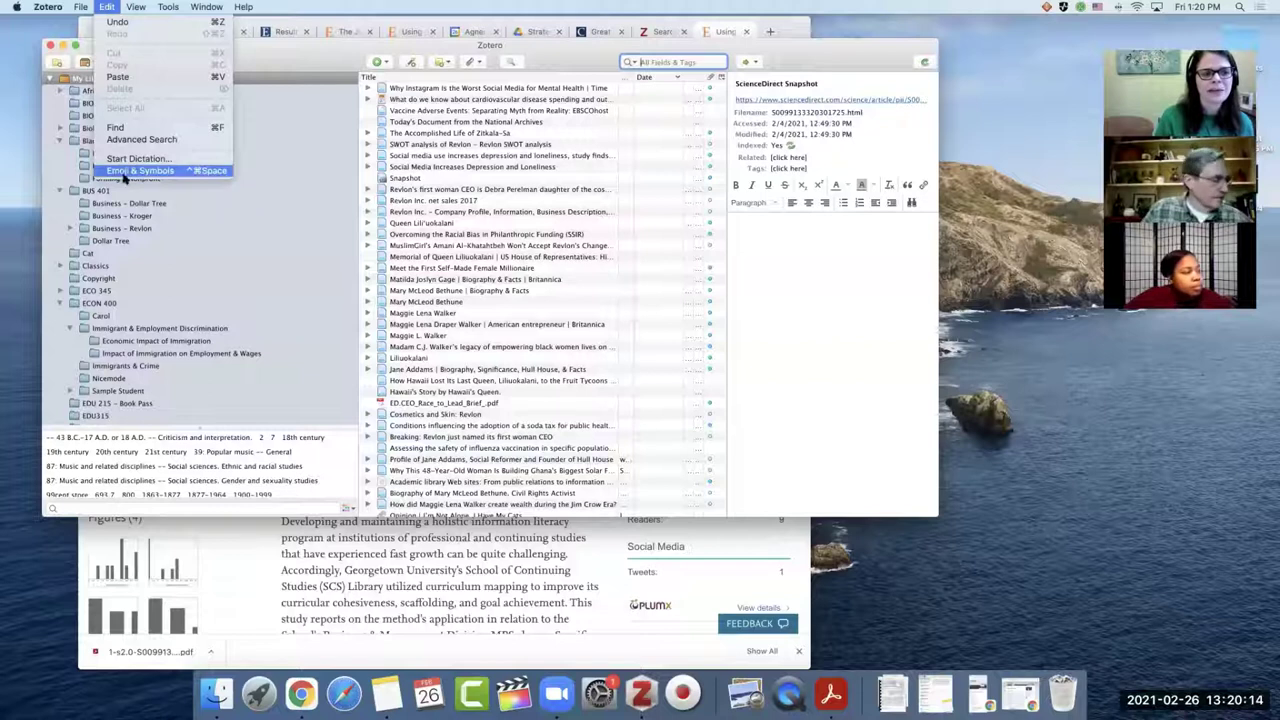
mouse_move(45, 8)
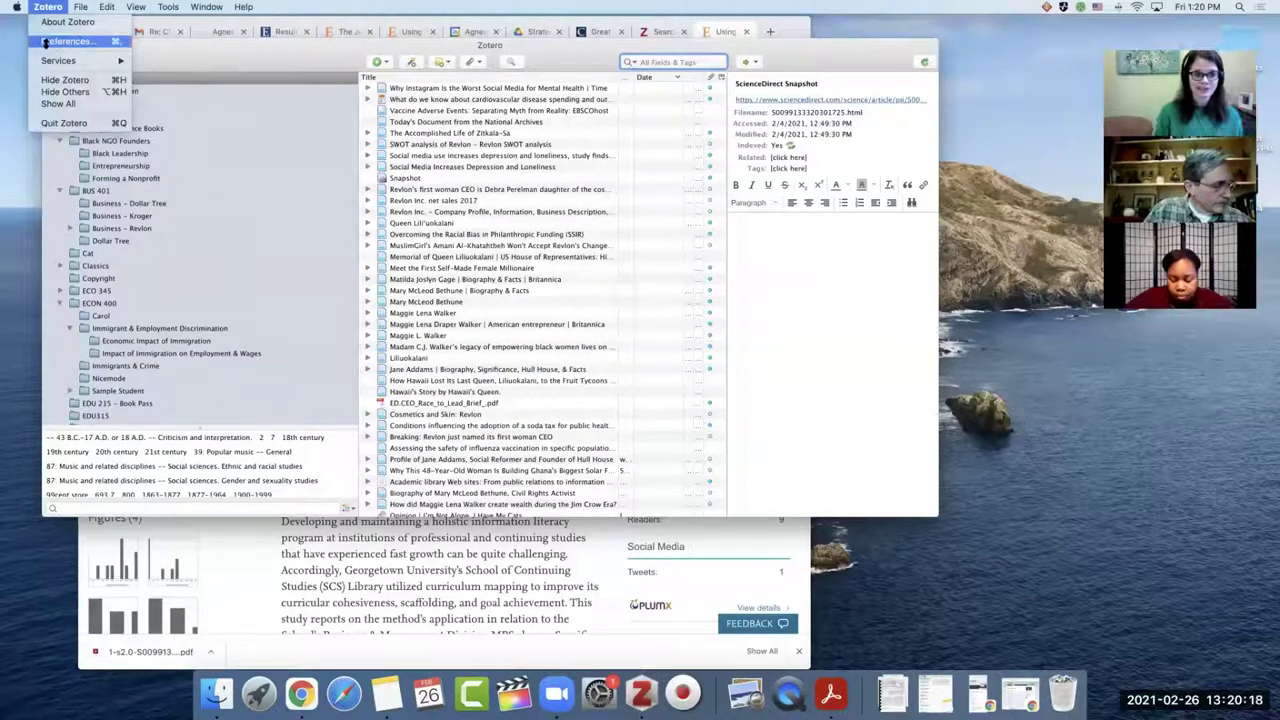
click(66, 41)
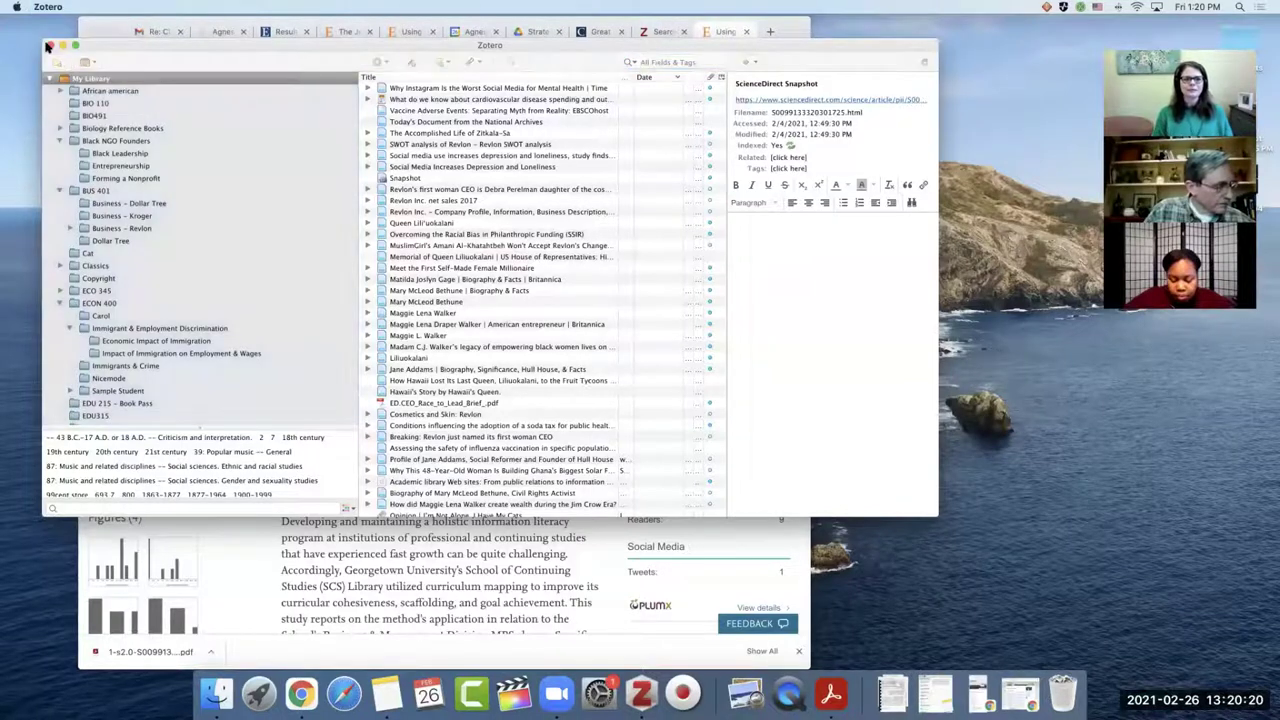
click(62, 45)
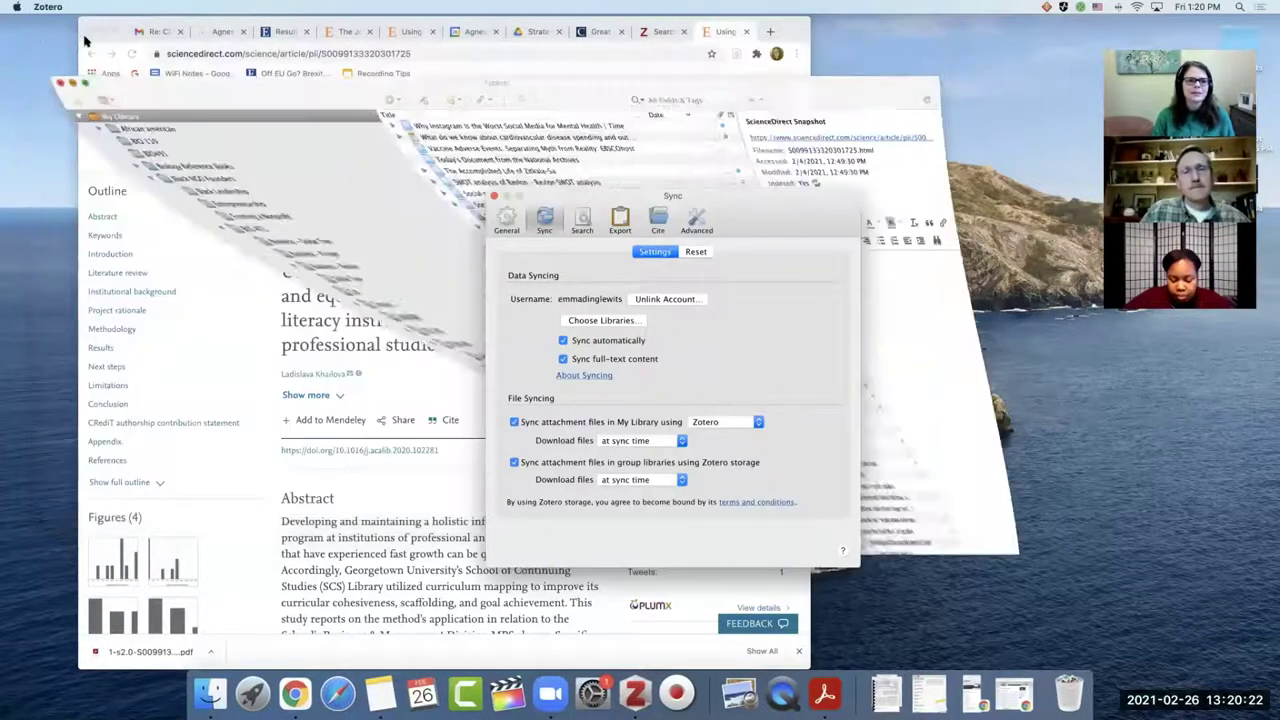
click(97, 32)
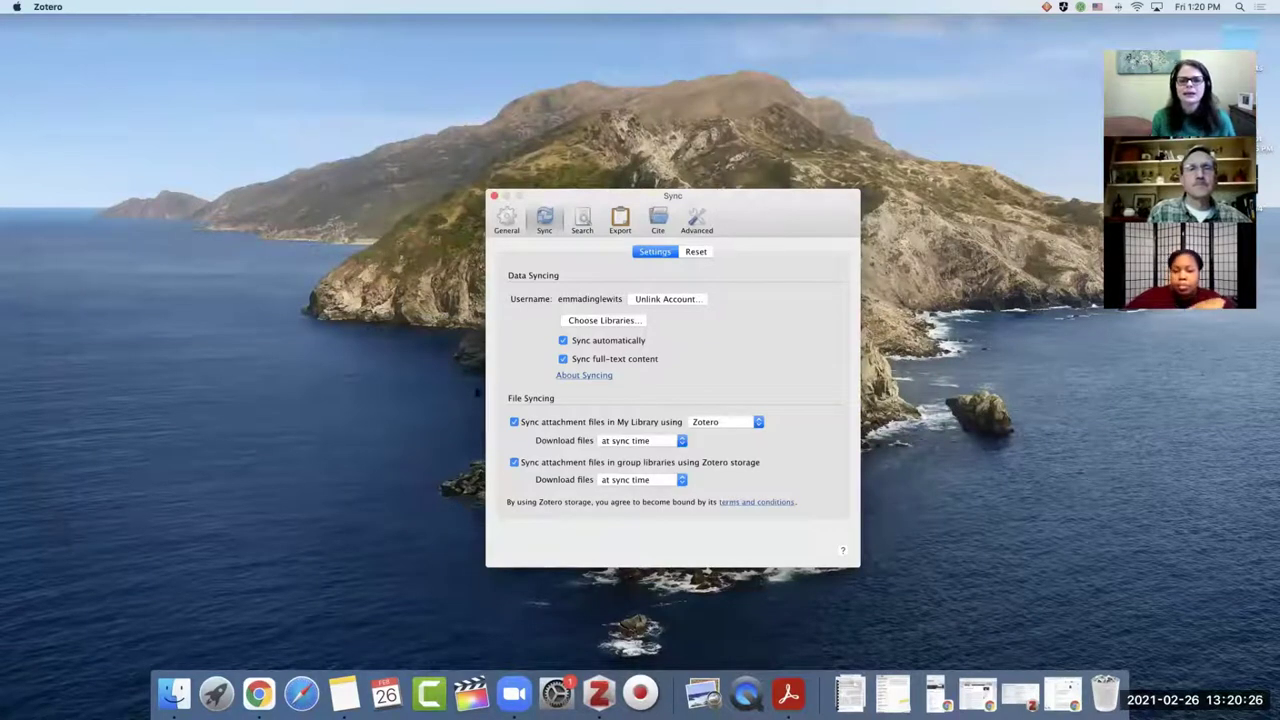
View the General then Sync preferences, then bring Chrome back up
click(507, 222)
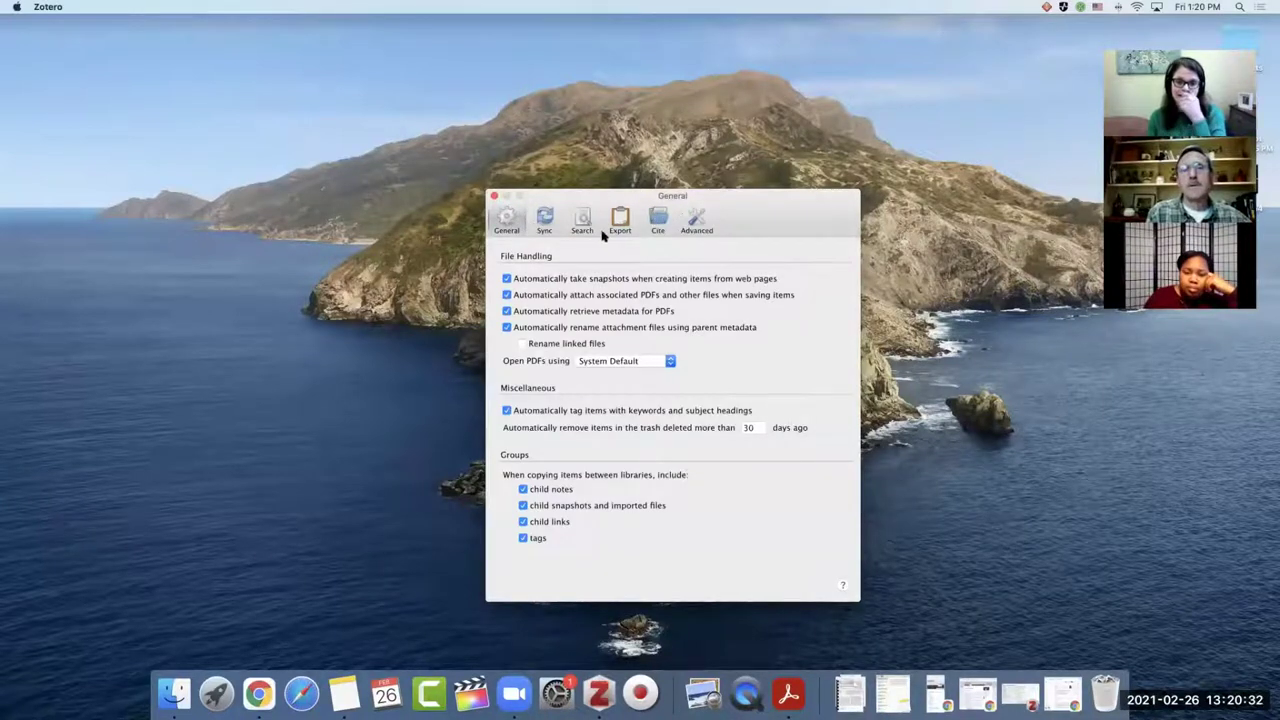
click(544, 222)
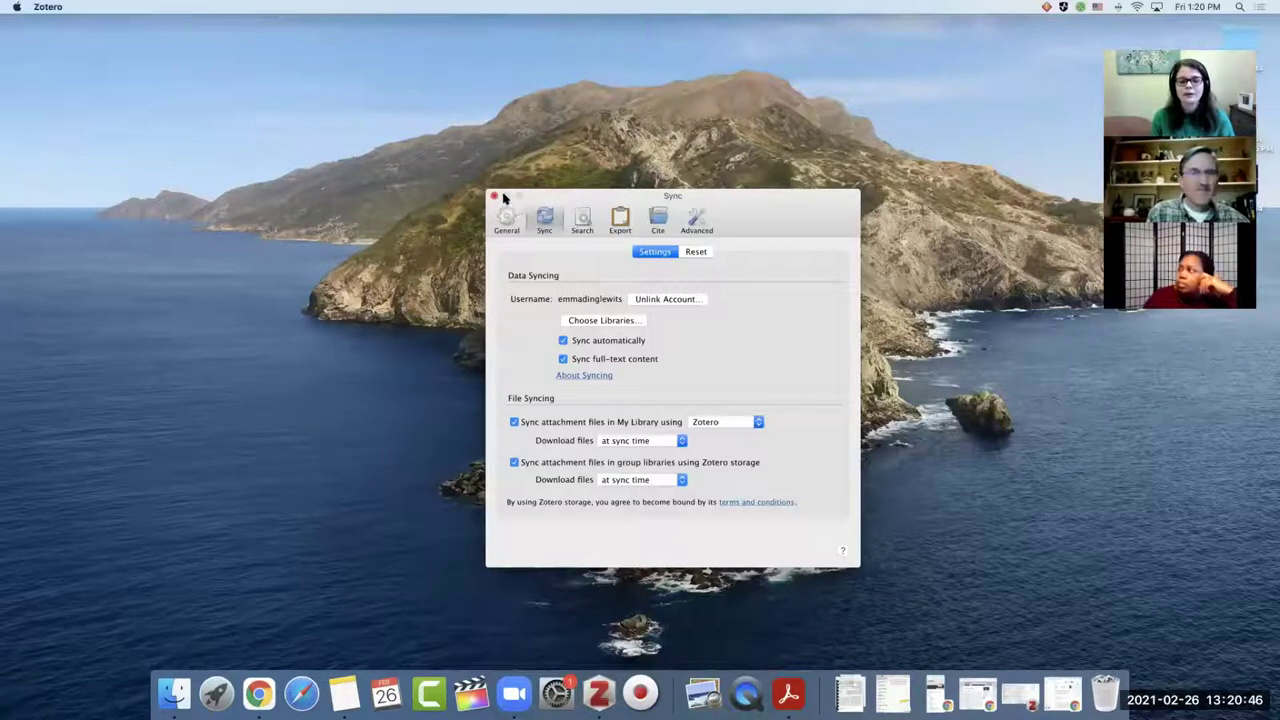
click(258, 690)
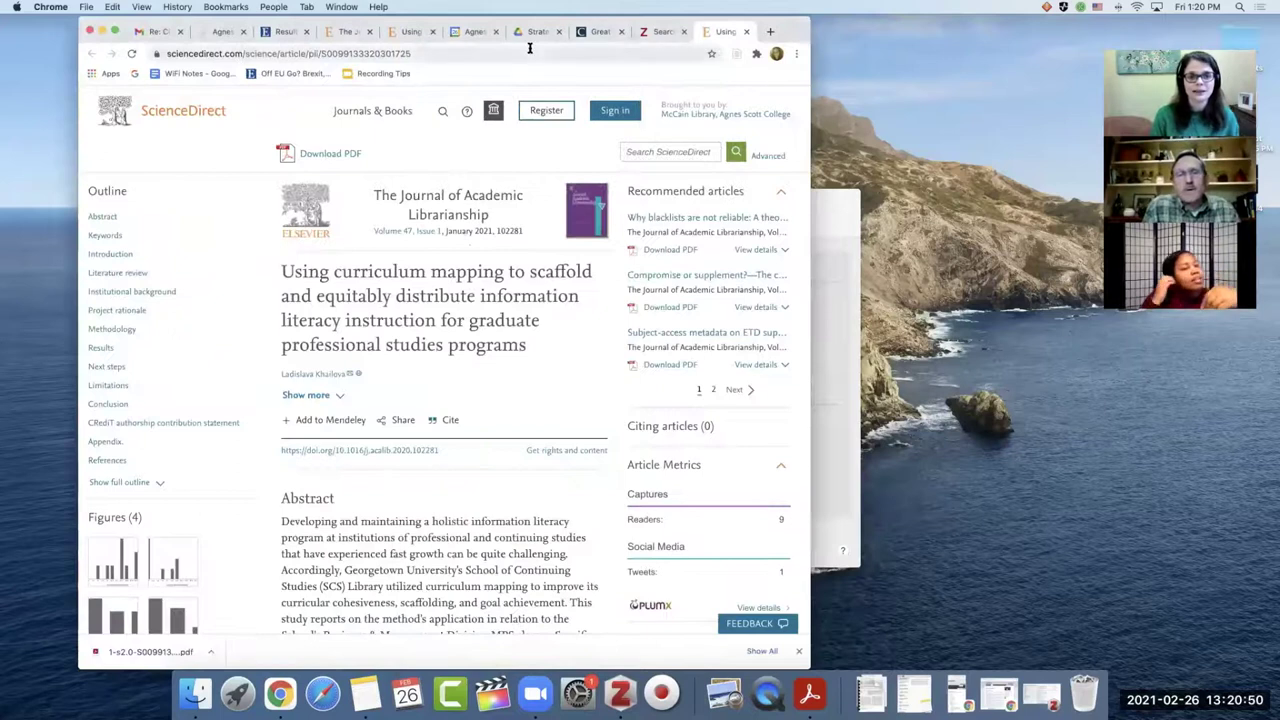
Load the zotero.org homepage in Chrome
click(530, 51)
text(zor)
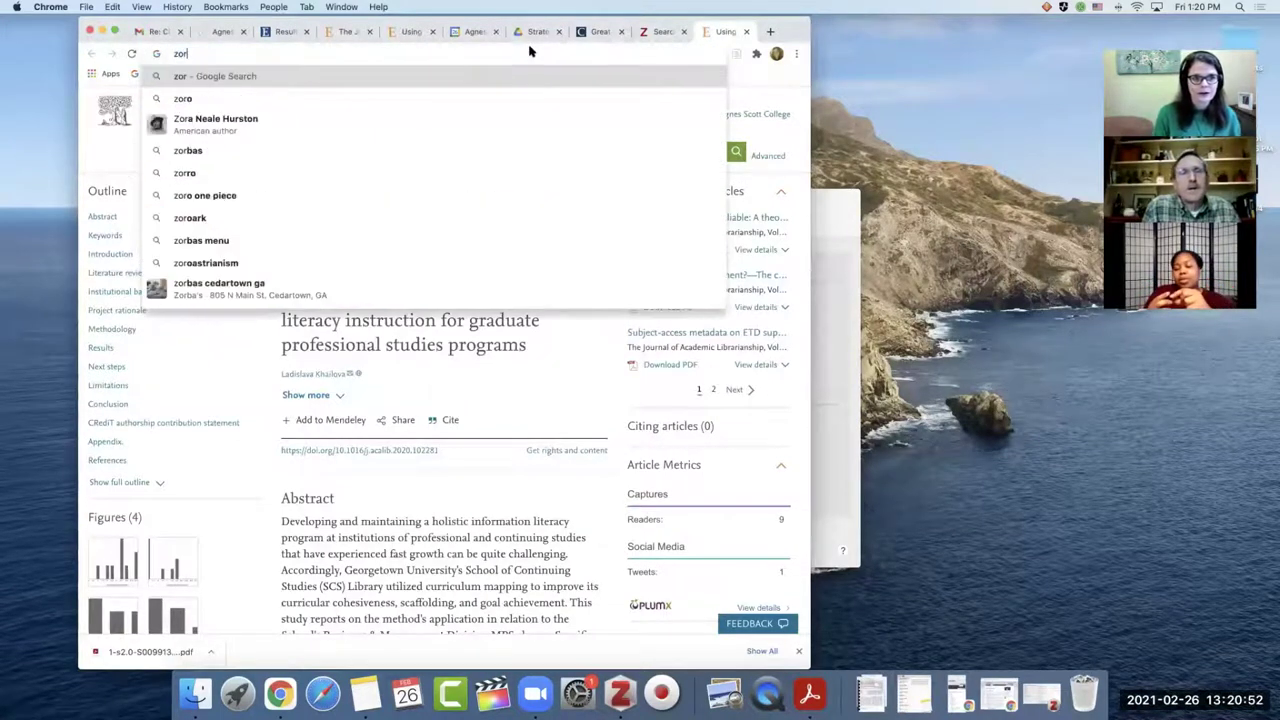
key(BackSpace)
text(tero.org)
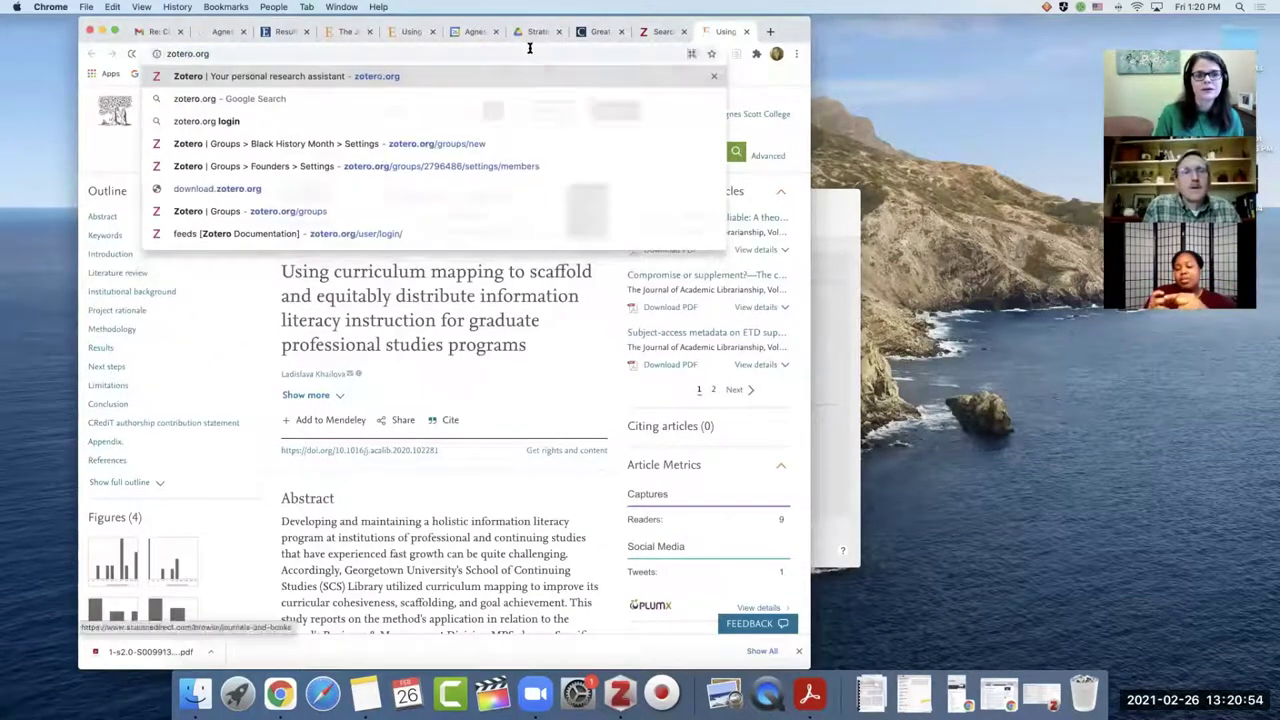
key(Return)
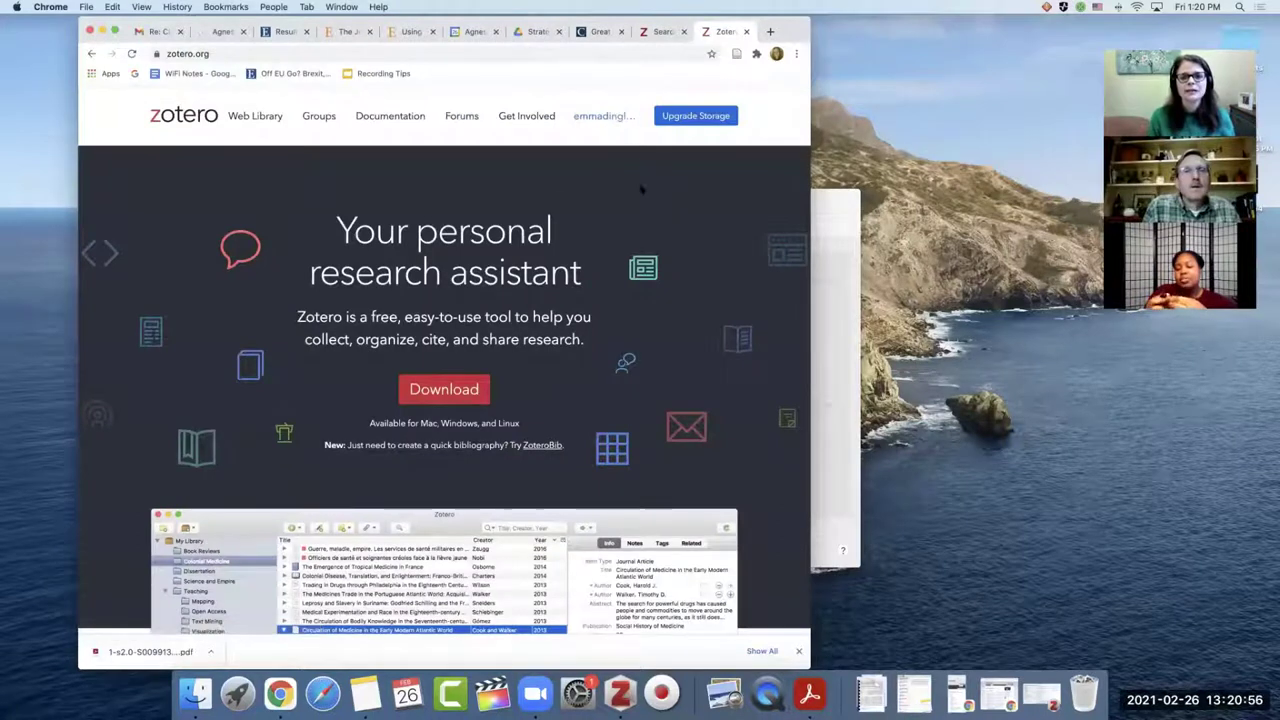
Log out of zotero.org, open its login page, and bring Zotero's Sync preferences forward
mouse_move(601, 120)
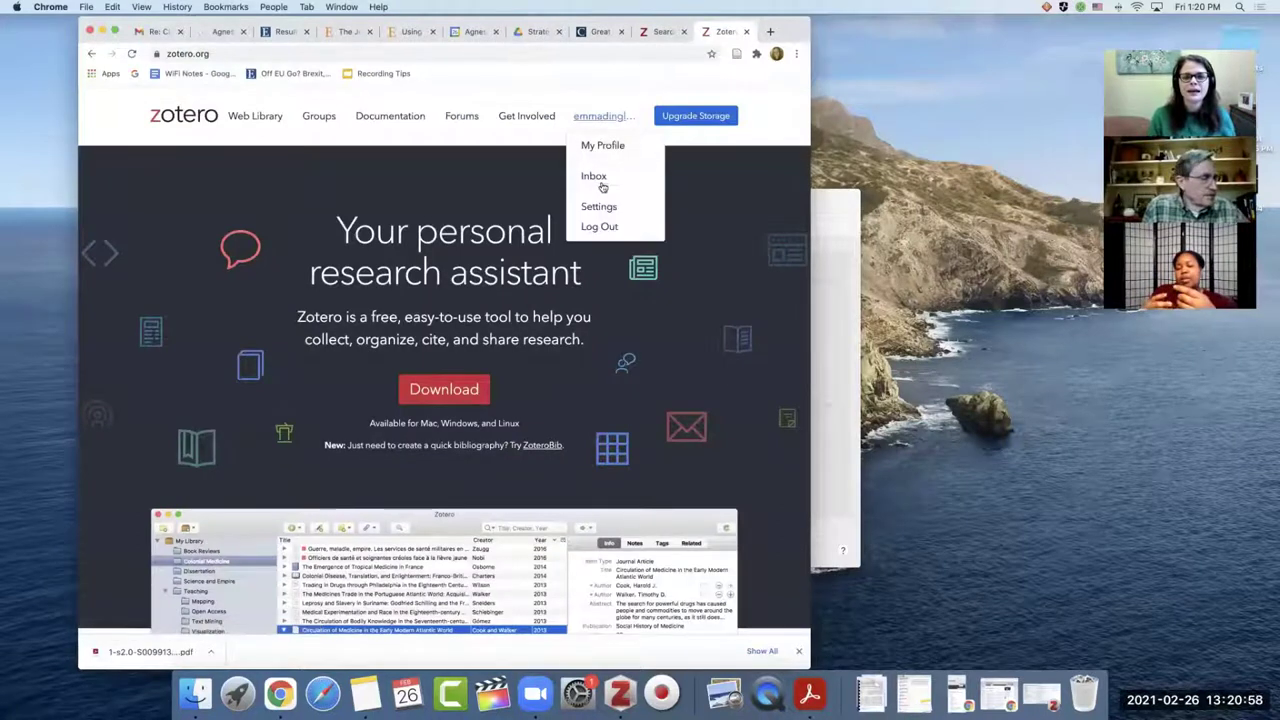
click(601, 229)
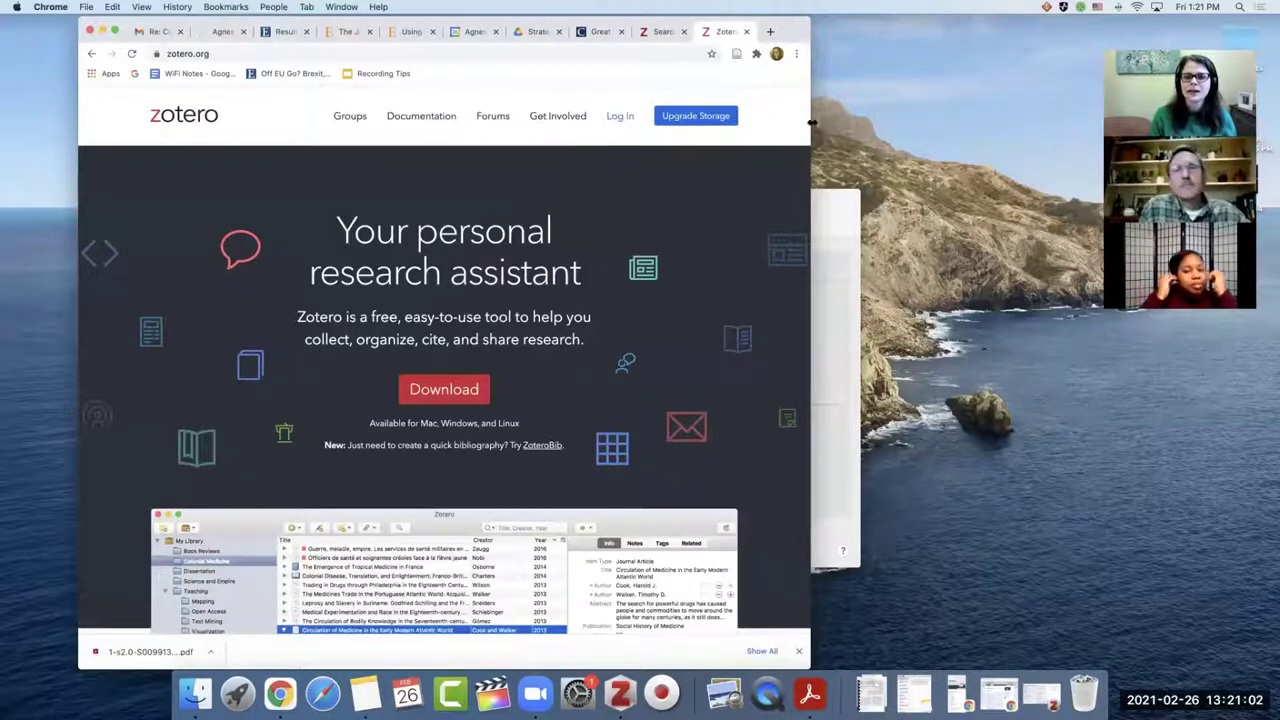
click(619, 117)
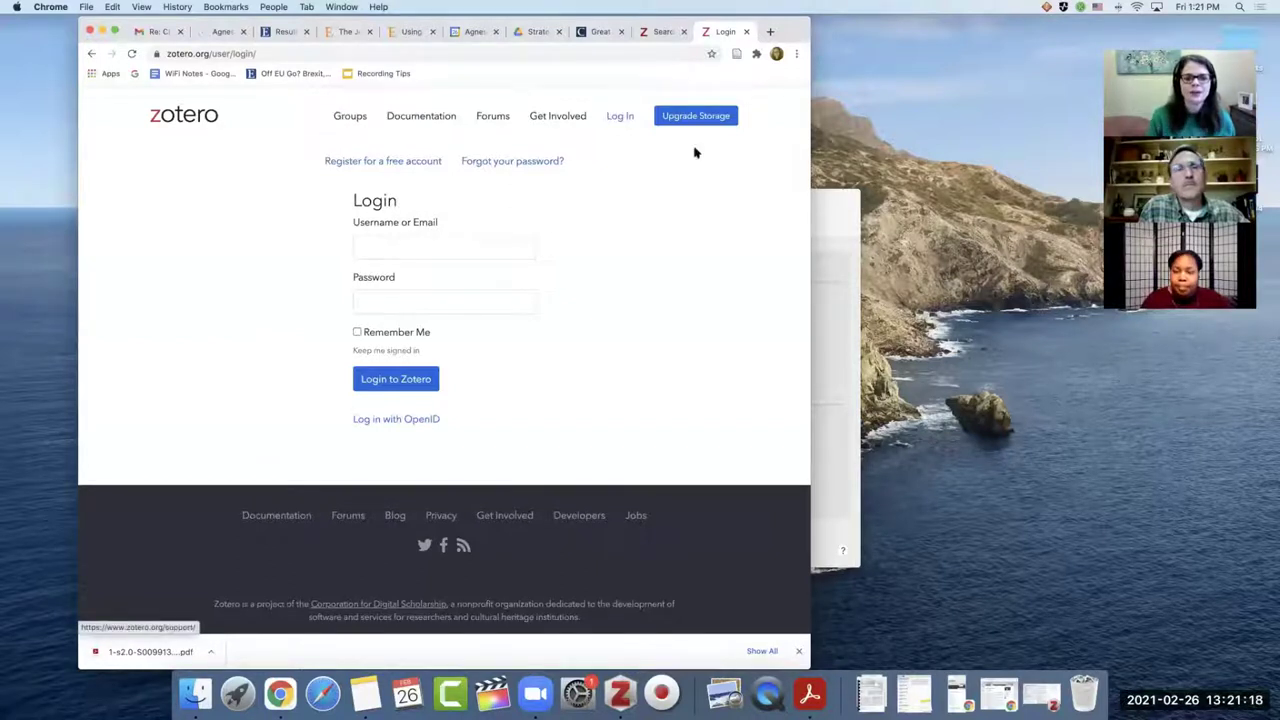
click(837, 206)
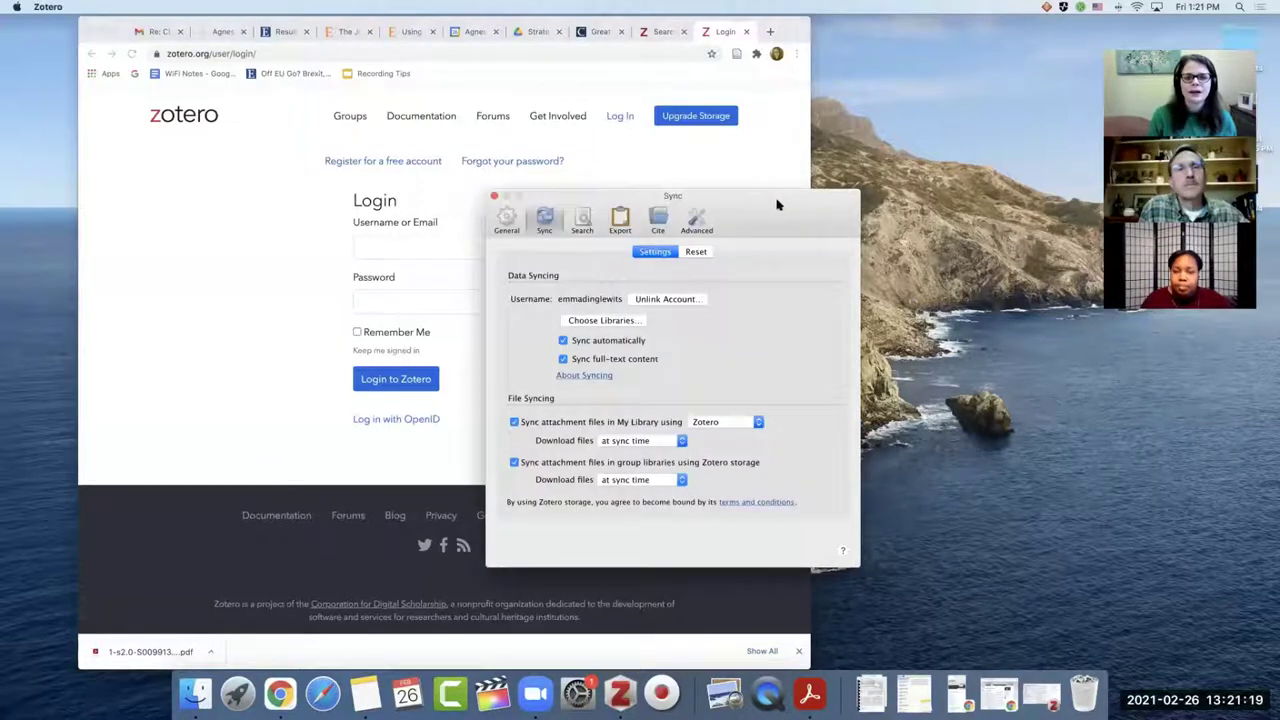
Close the Sync preferences, restore Zotero's main library window, and minimize Chrome
click(493, 200)
click(620, 693)
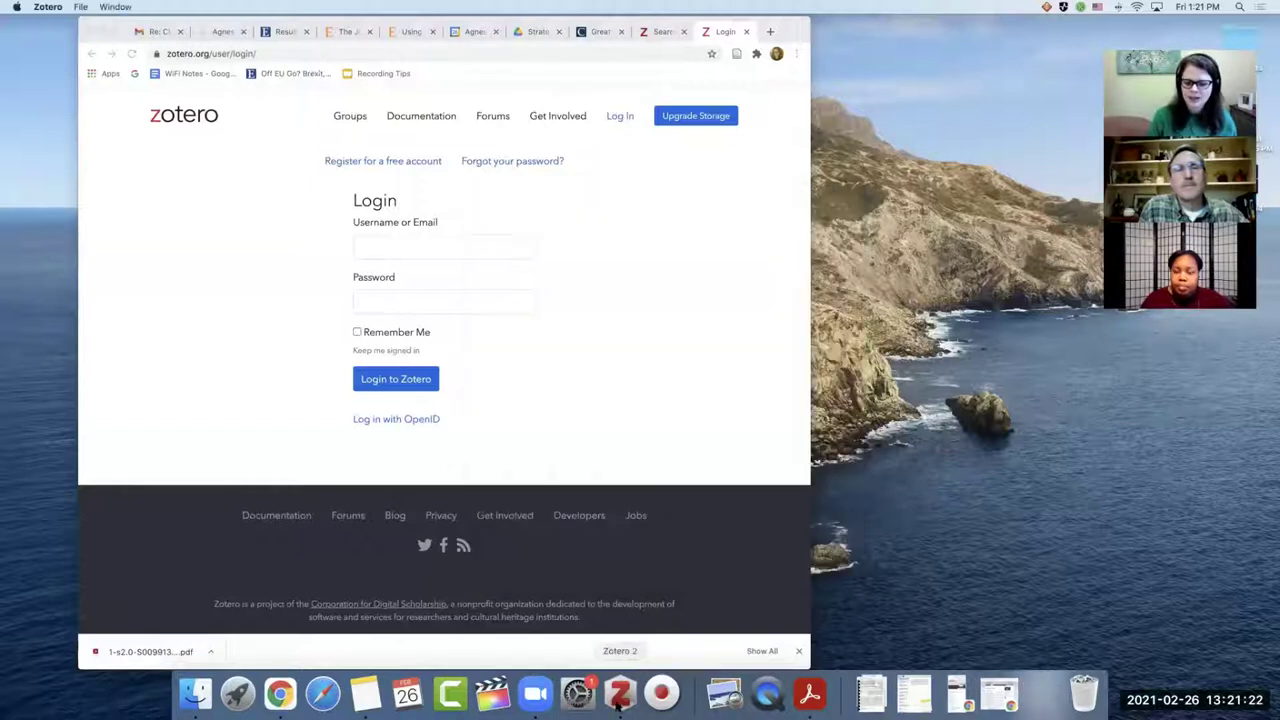
click(99, 31)
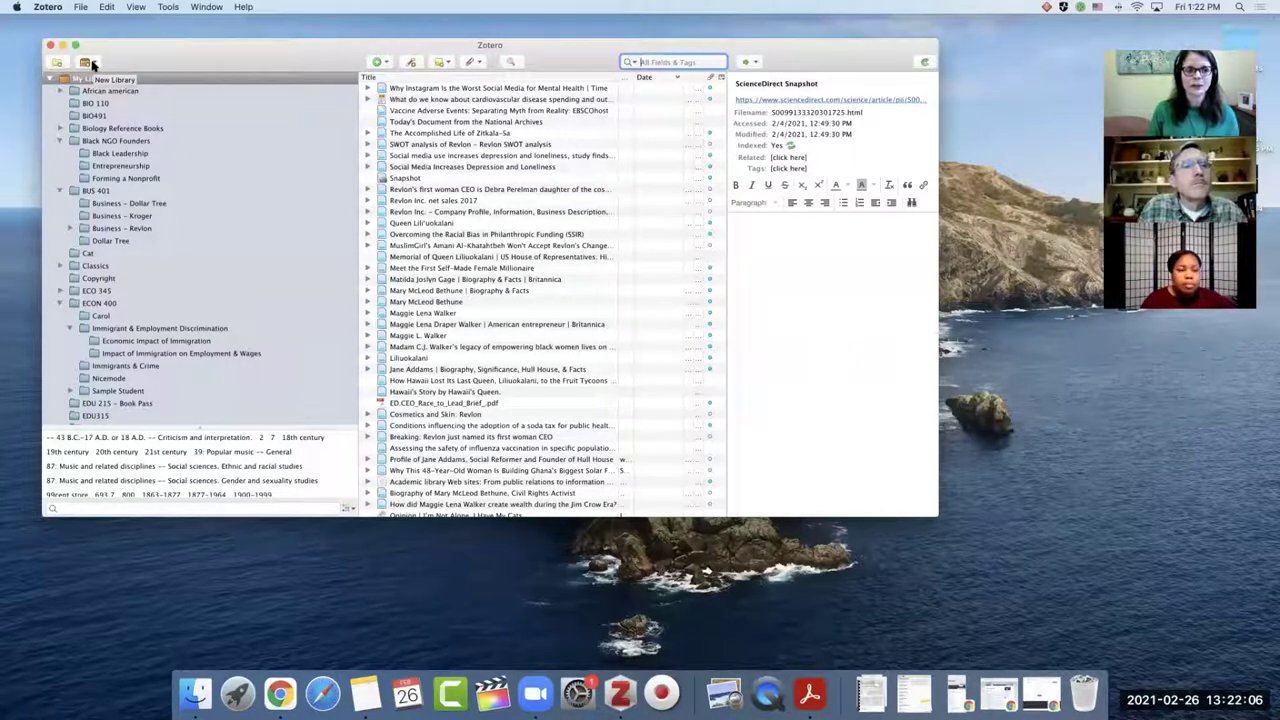
Choose New Group from the New Library menu, retrying once, to reach zotero.org's login page
click(94, 63)
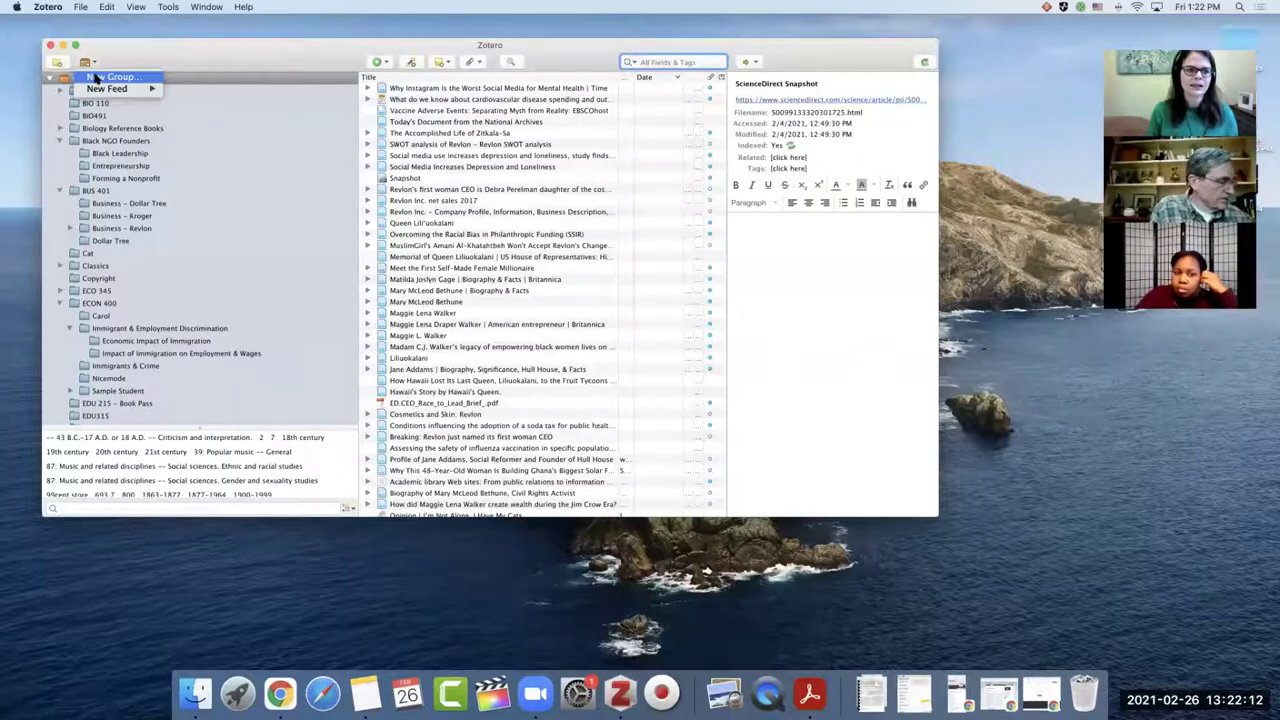
click(96, 77)
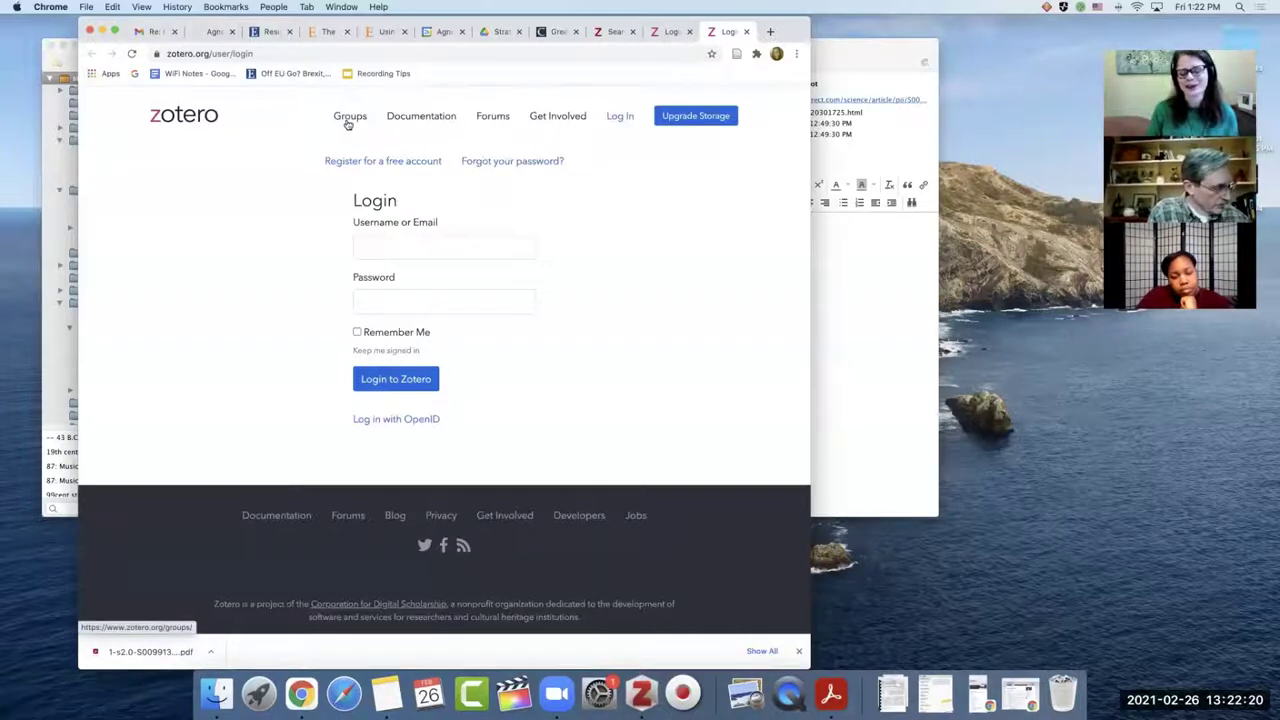
click(62, 205)
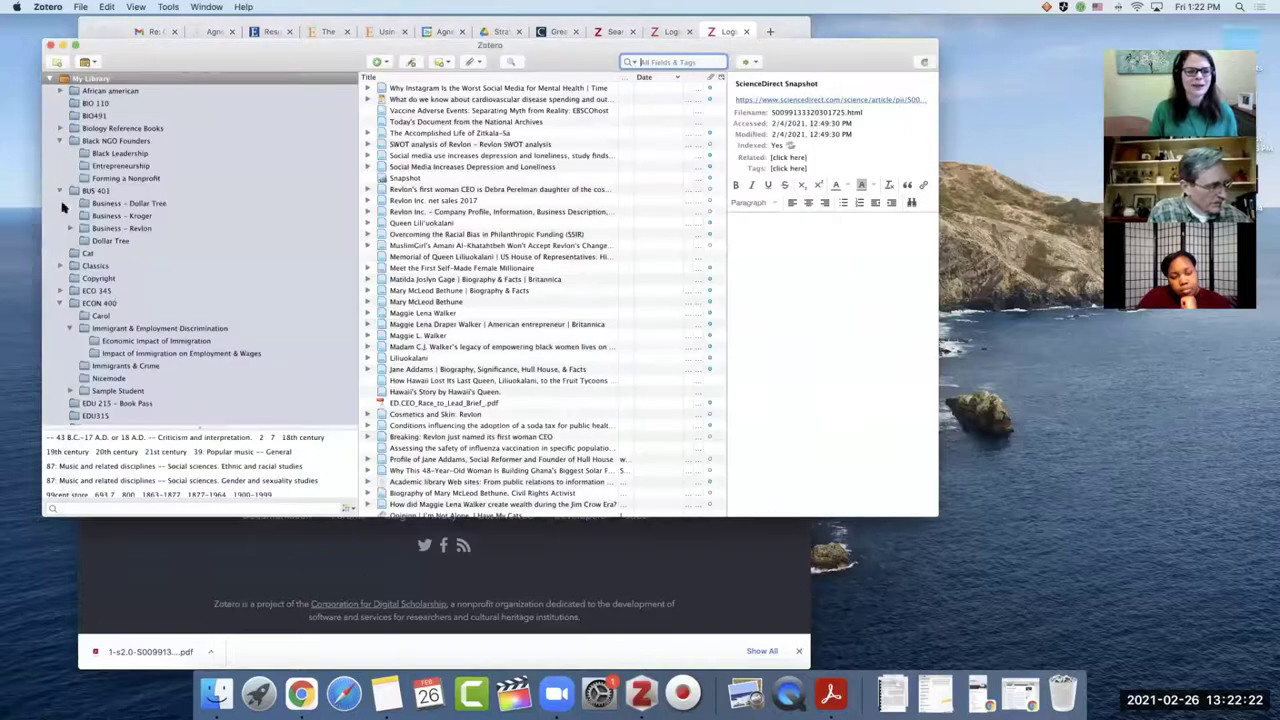
scroll(90, 190, down, 15)
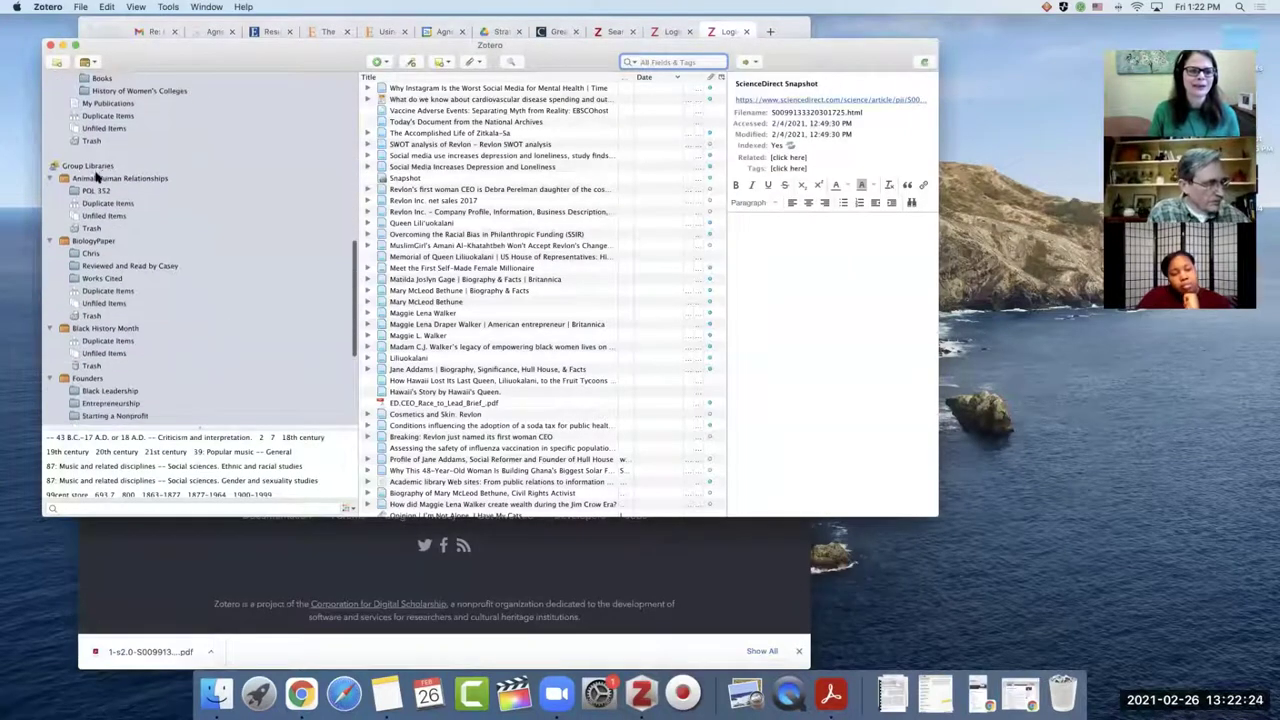
scroll(90, 172, up, 15)
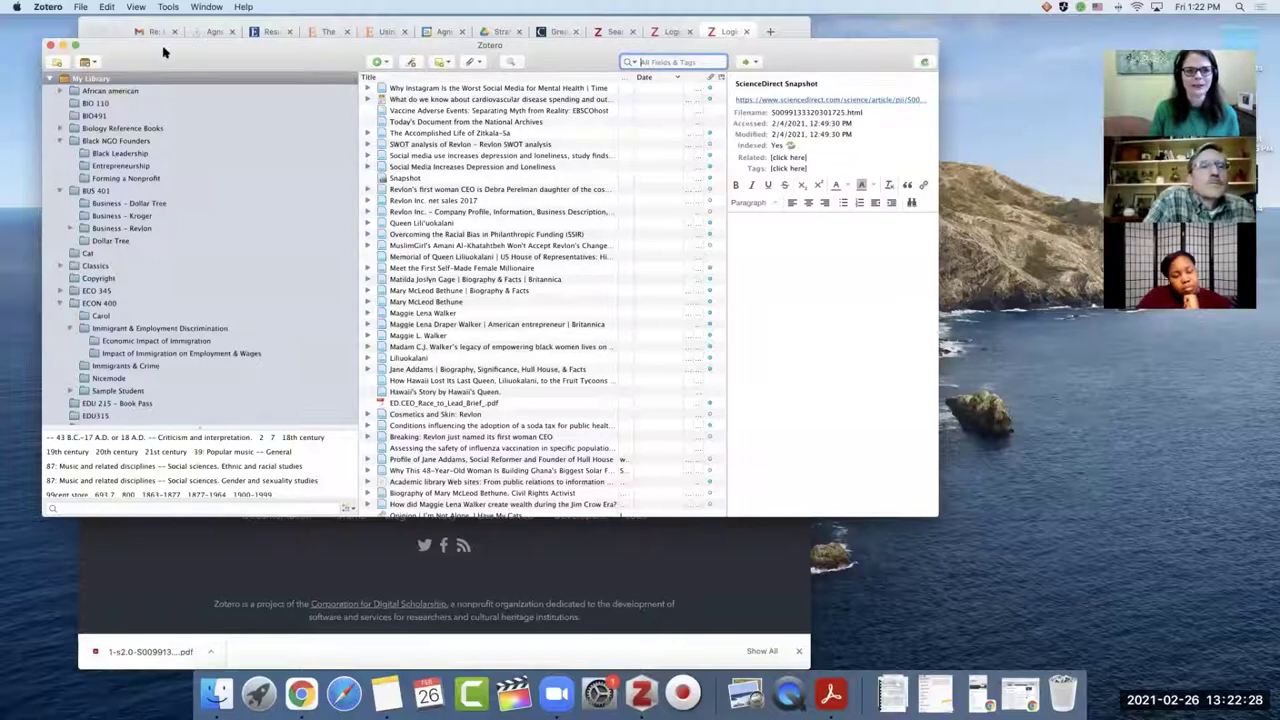
click(90, 65)
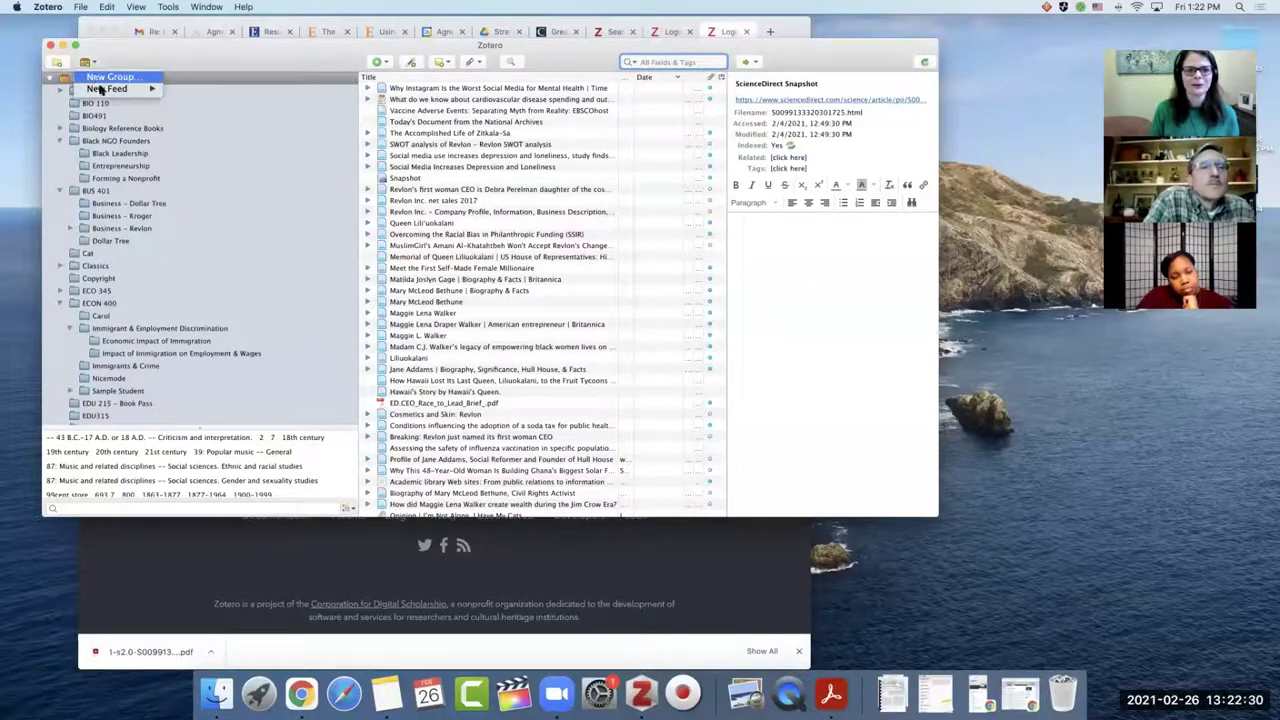
click(105, 77)
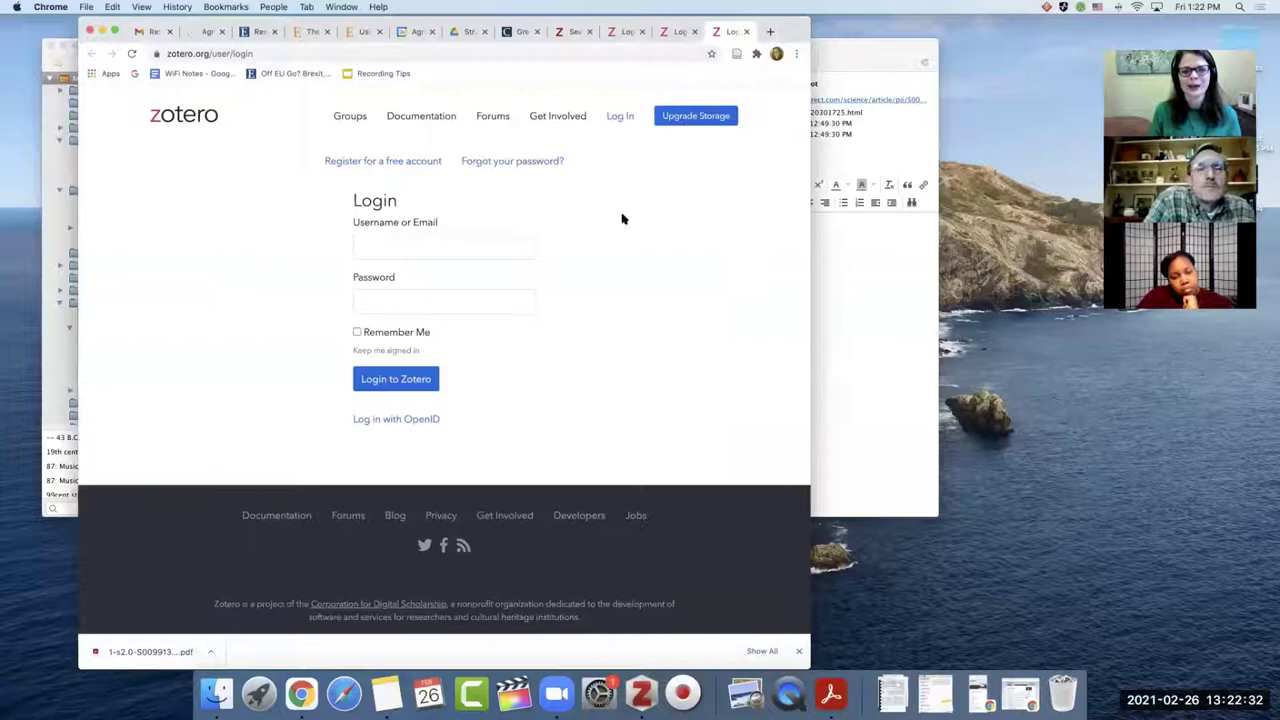
Log in to zotero.org with the saved account username and the account password
click(436, 250)
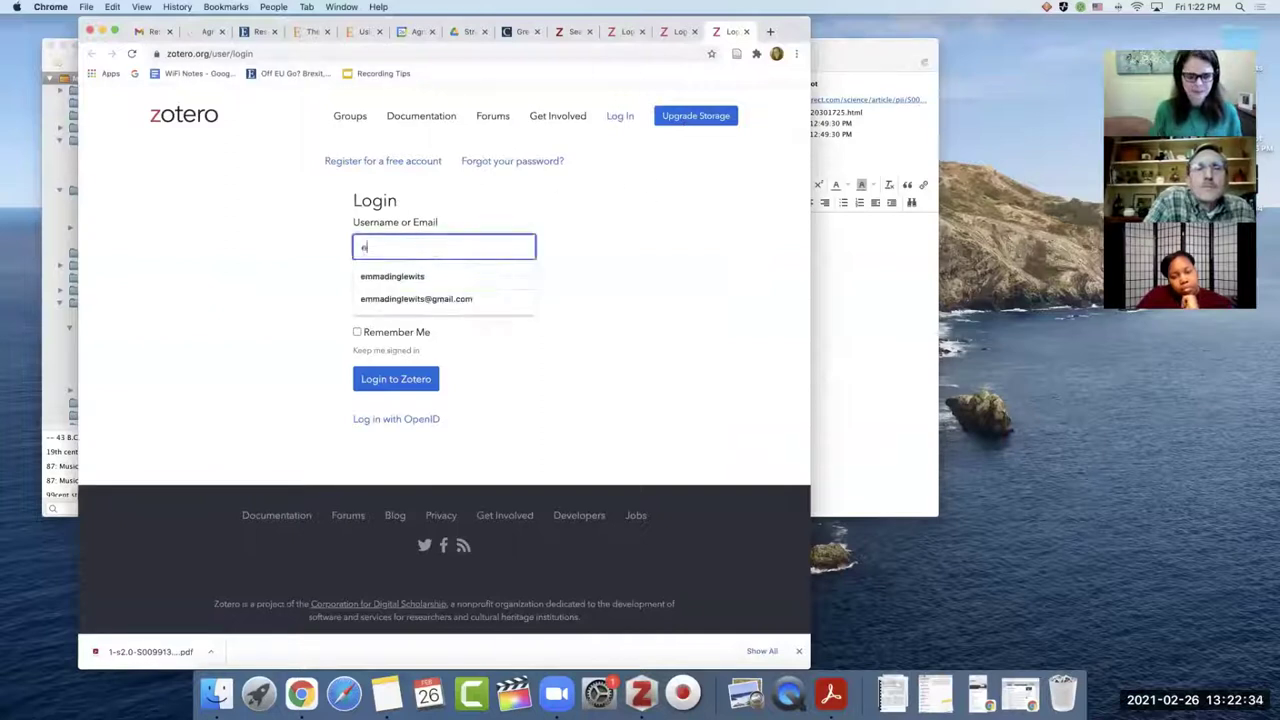
click(432, 275)
click(403, 303)
text(••••••••)
click(378, 379)
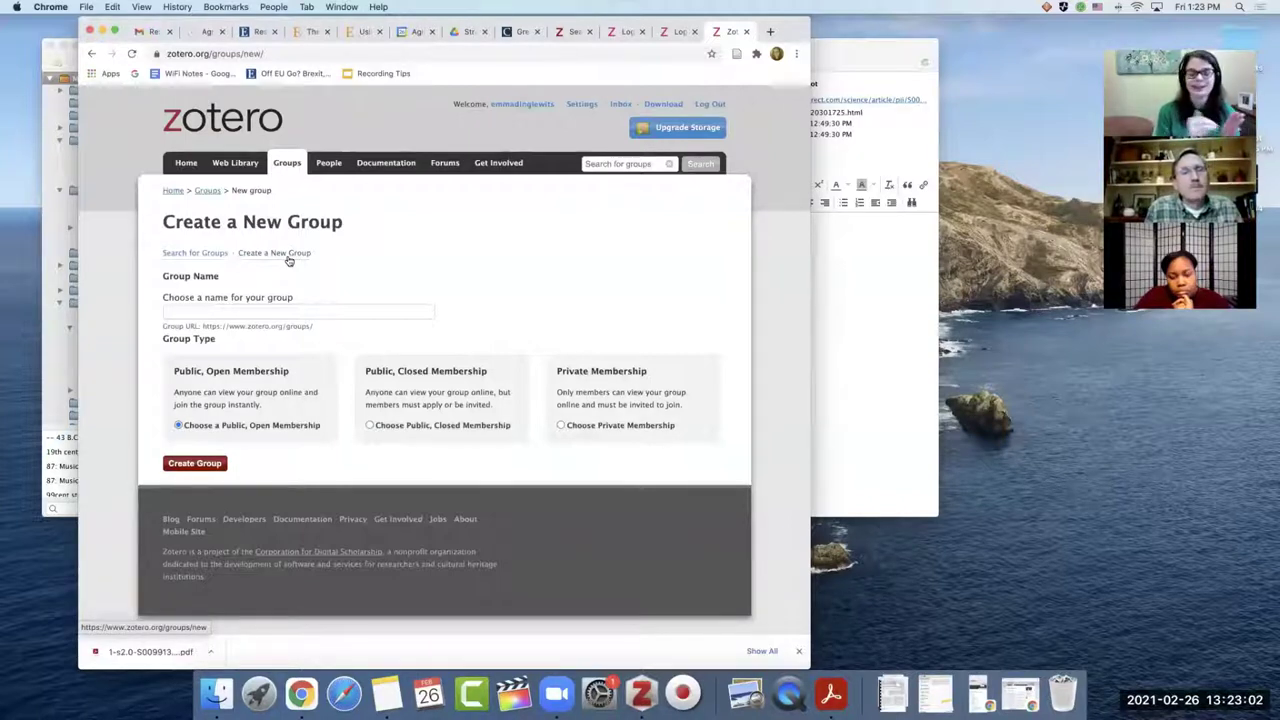
Drag the Chrome window to the right to uncover the Zotero library window
drag(756, 25, 865, 25)
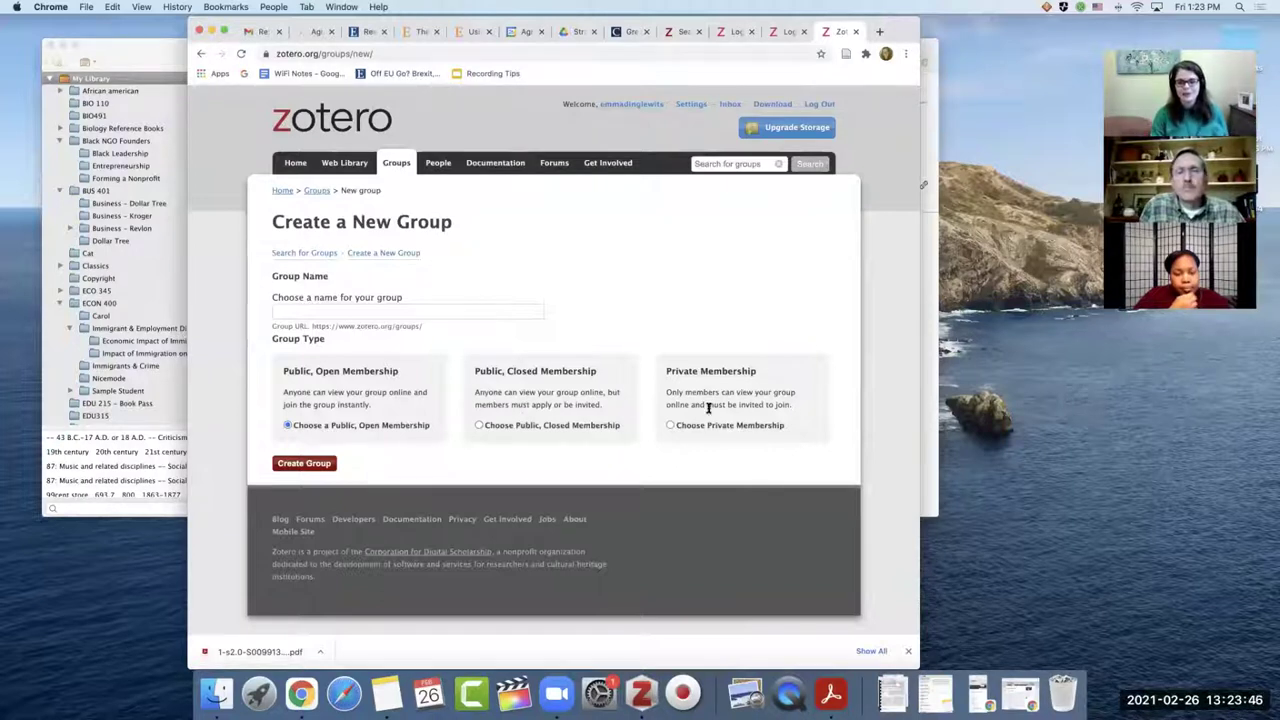
Create a Public, Open Membership group named after the owner's book ('…'s Book')
click(323, 308)
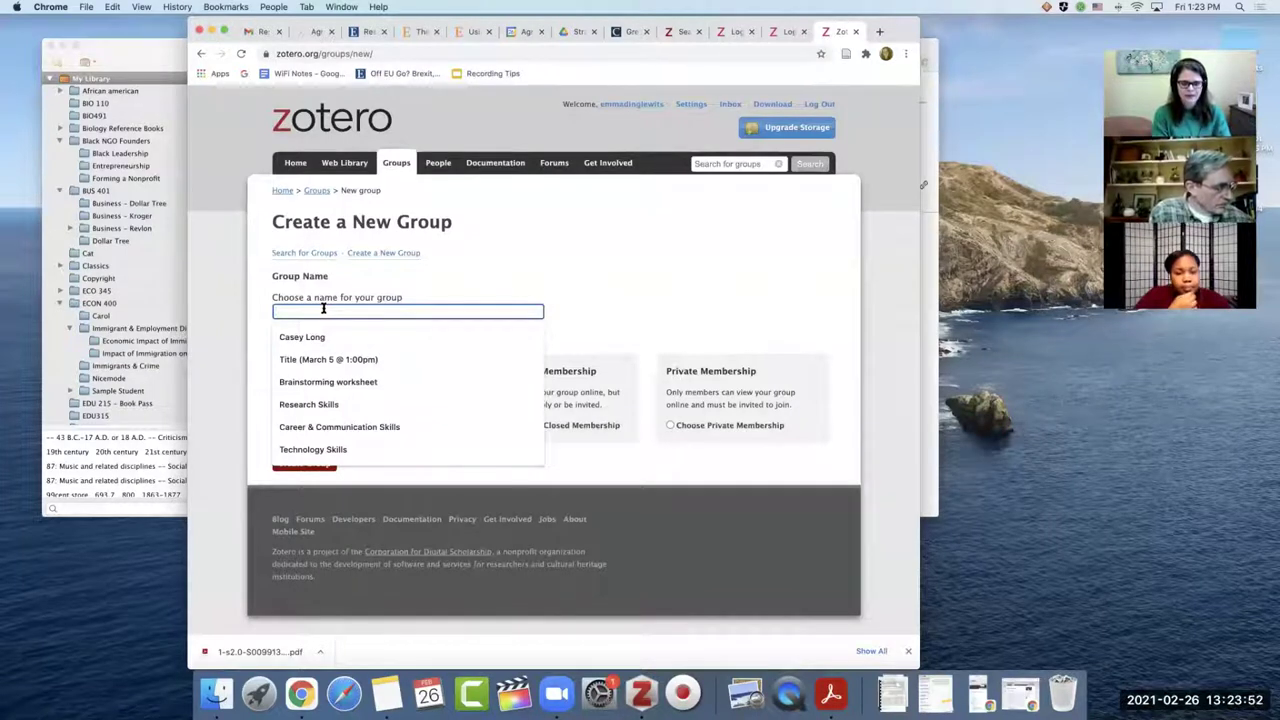
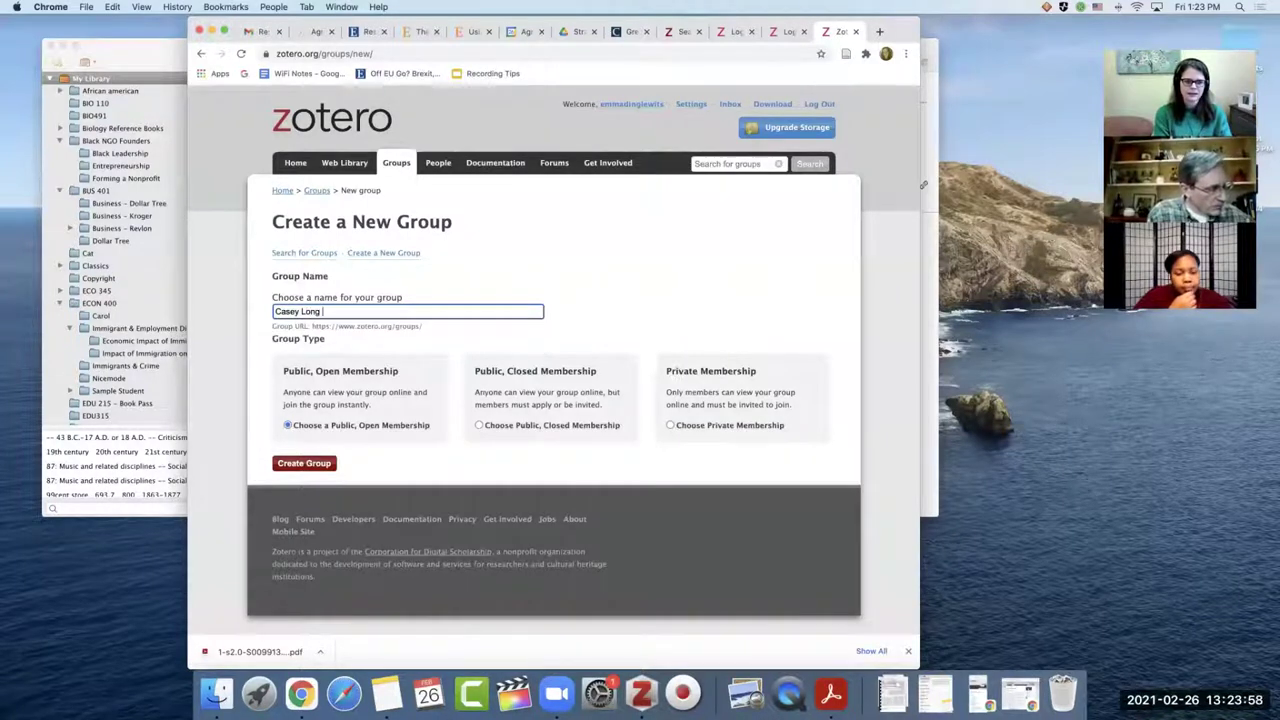
text('s Book)
key(Return)
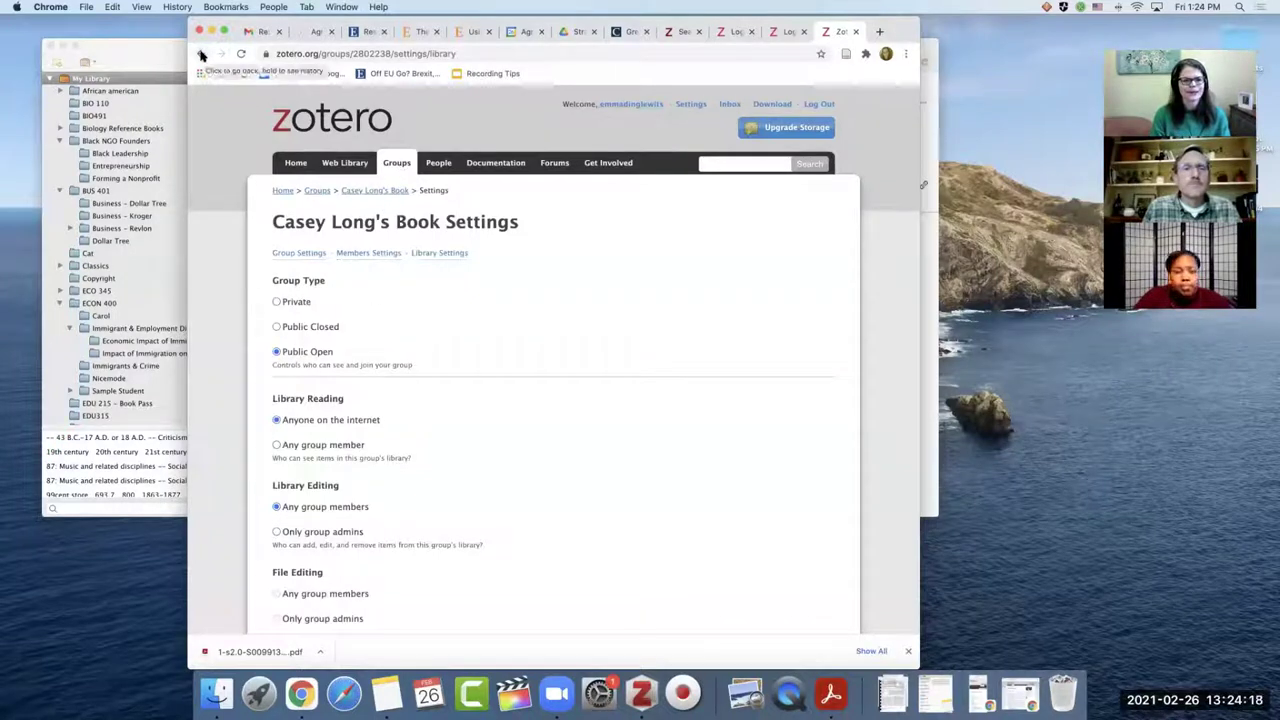
Return to the new-group form and replace the group name with a saved suggestion
click(201, 55)
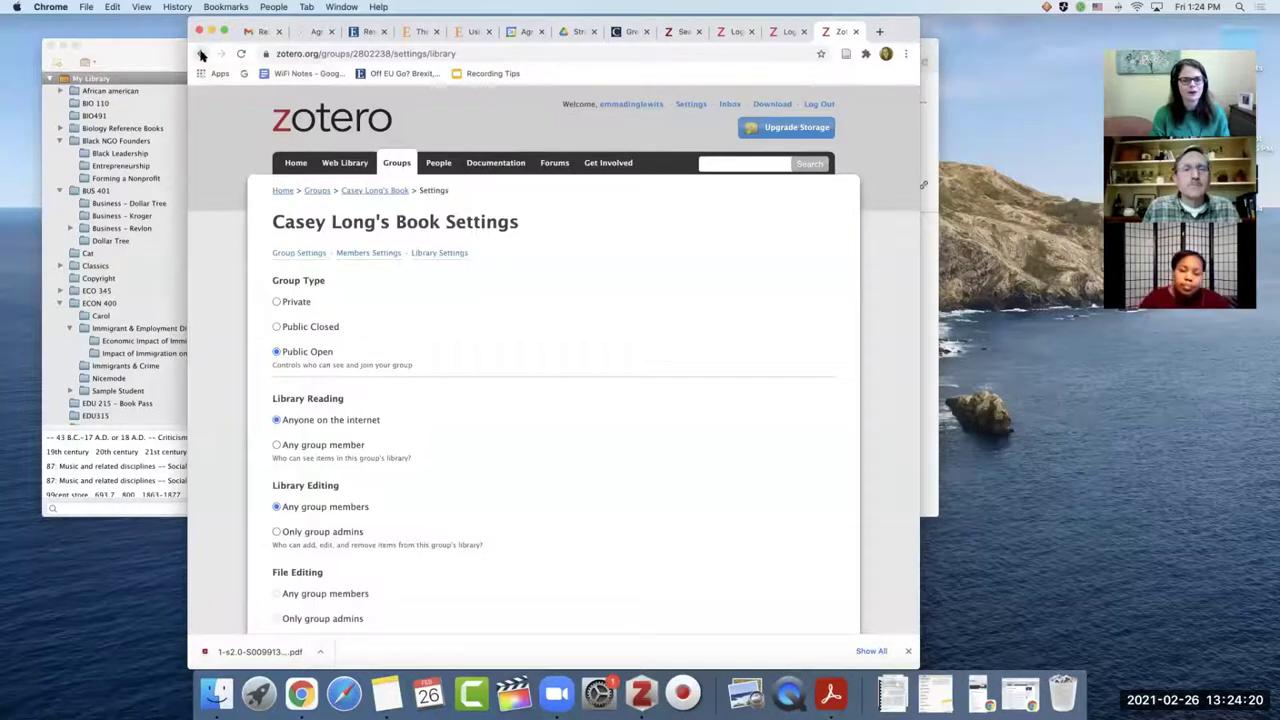
triple_click(276, 311)
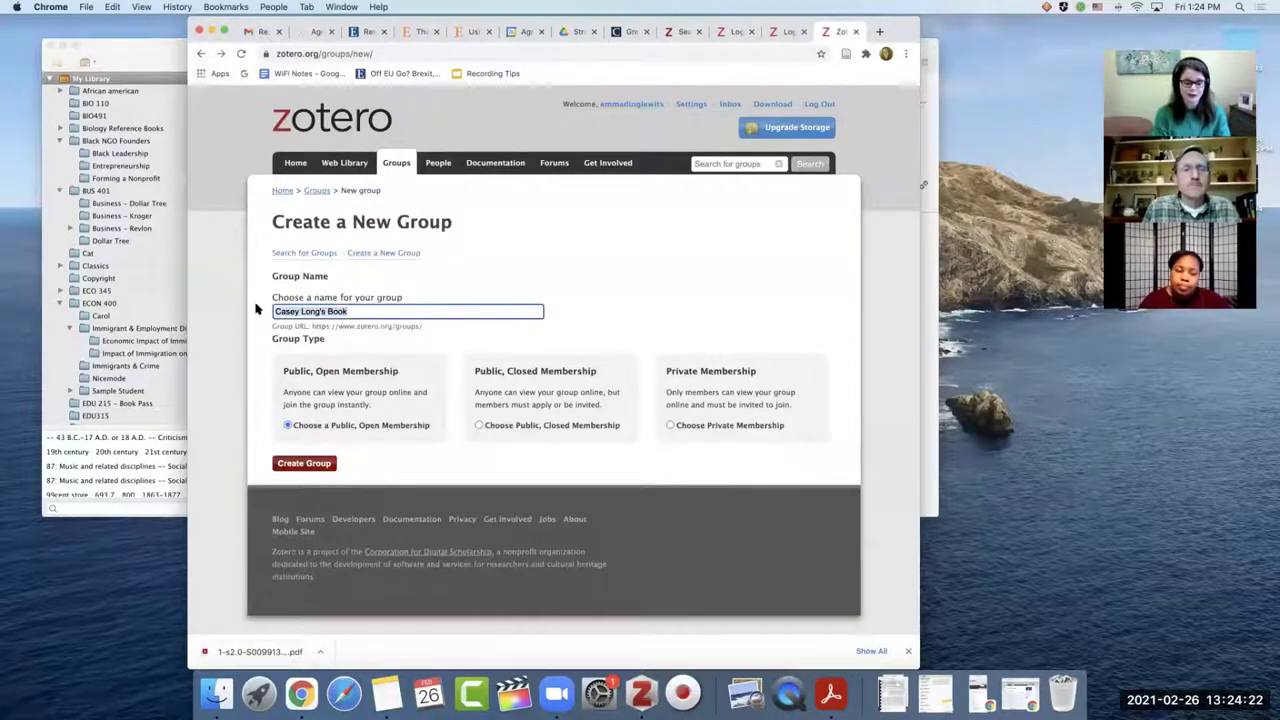
text(Adv)
key(Down)
key(Return)
key(Return)
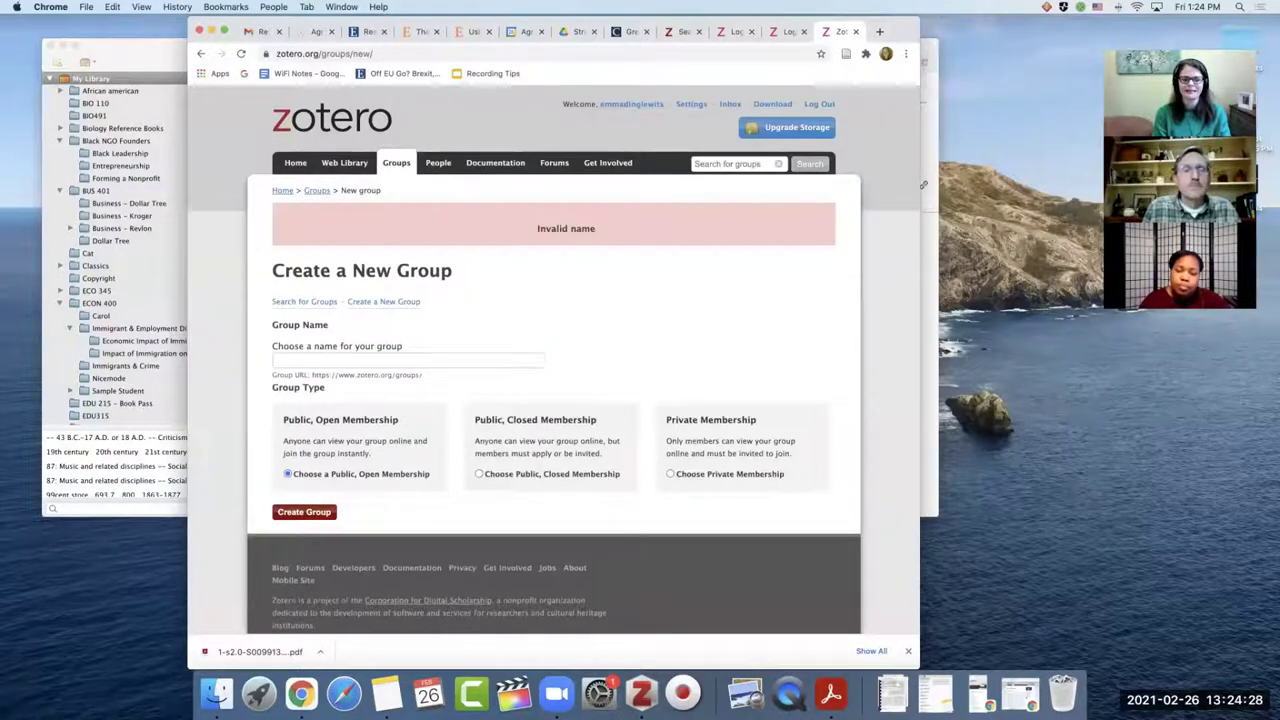
Pick a different saved name for the group and select Private Membership
click(312, 361)
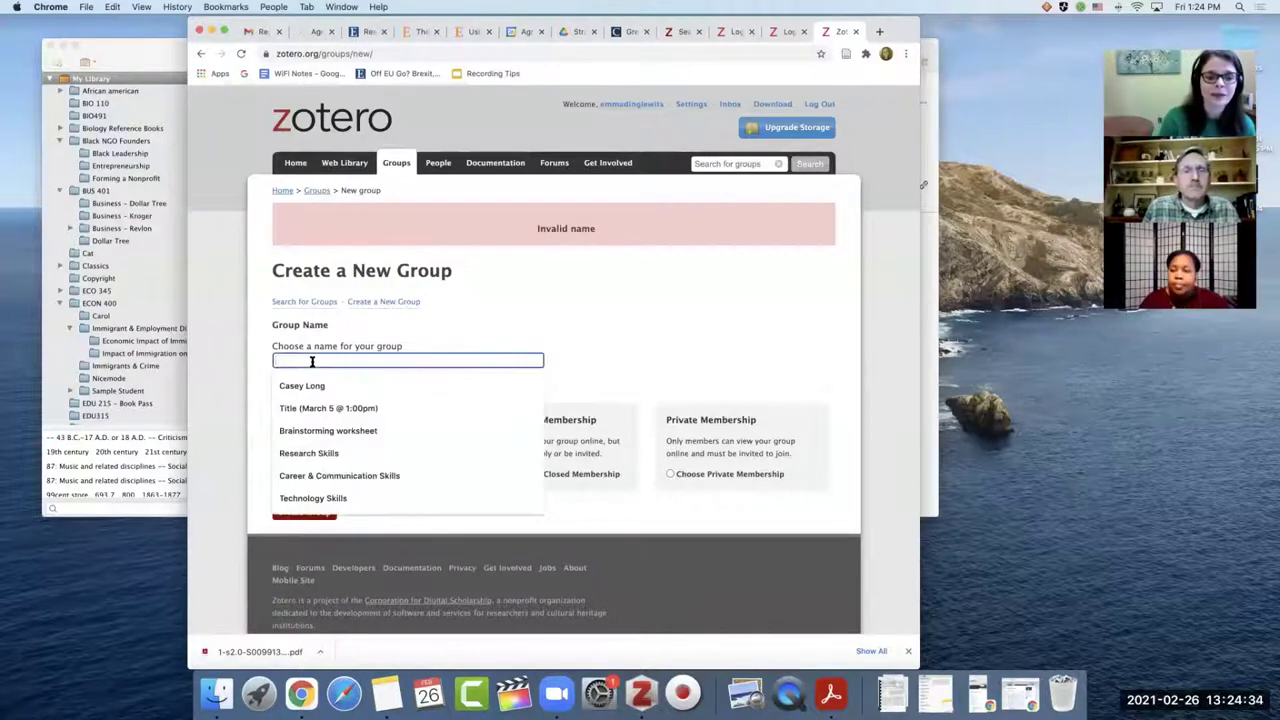
click(510, 294)
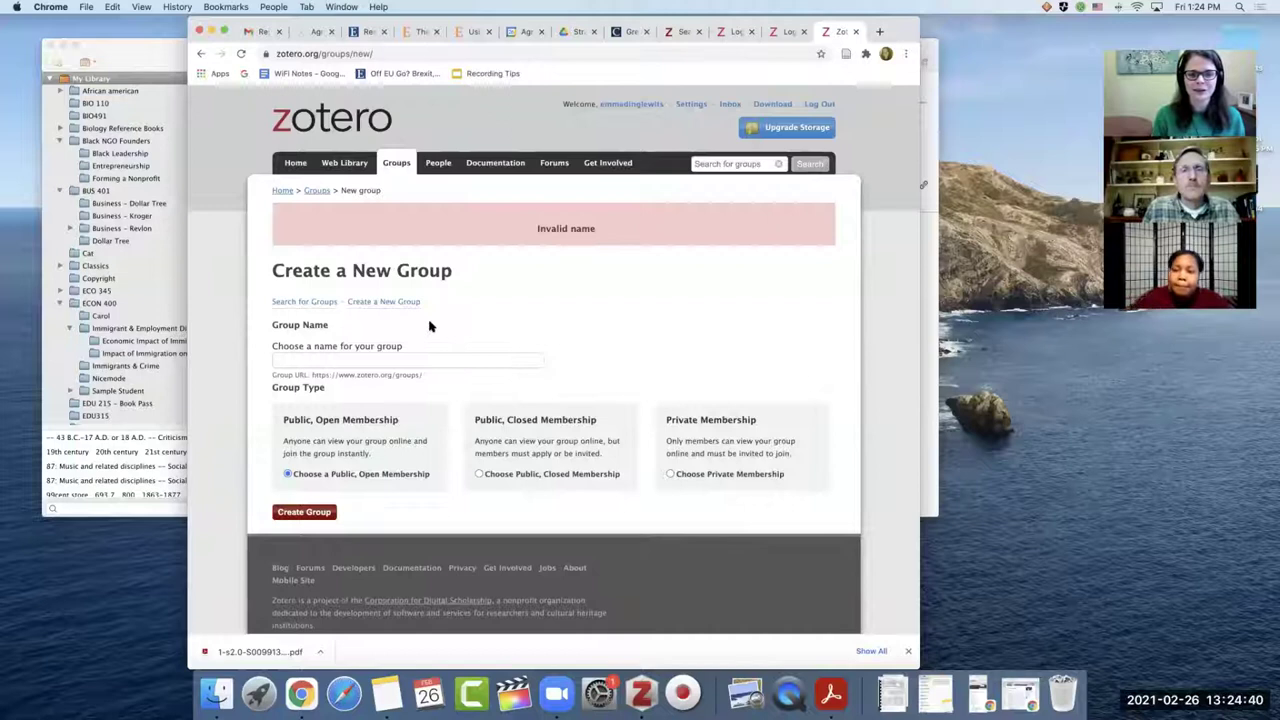
click(381, 359)
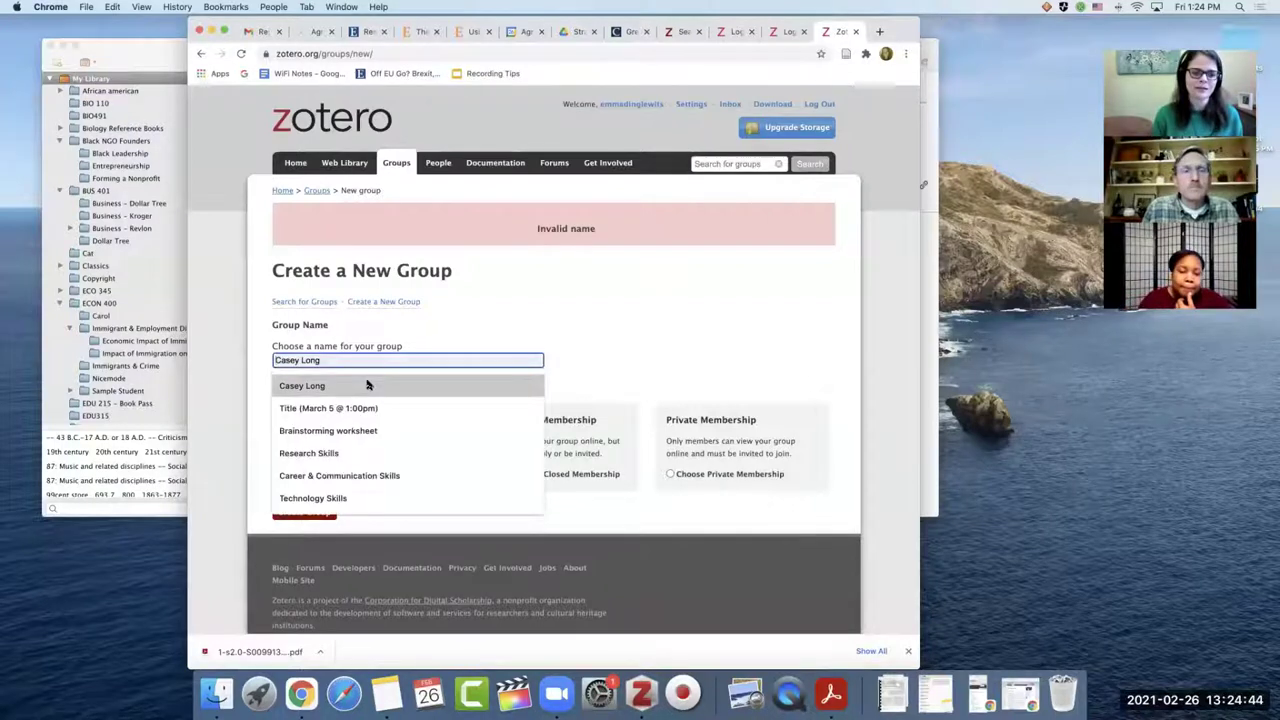
click(367, 385)
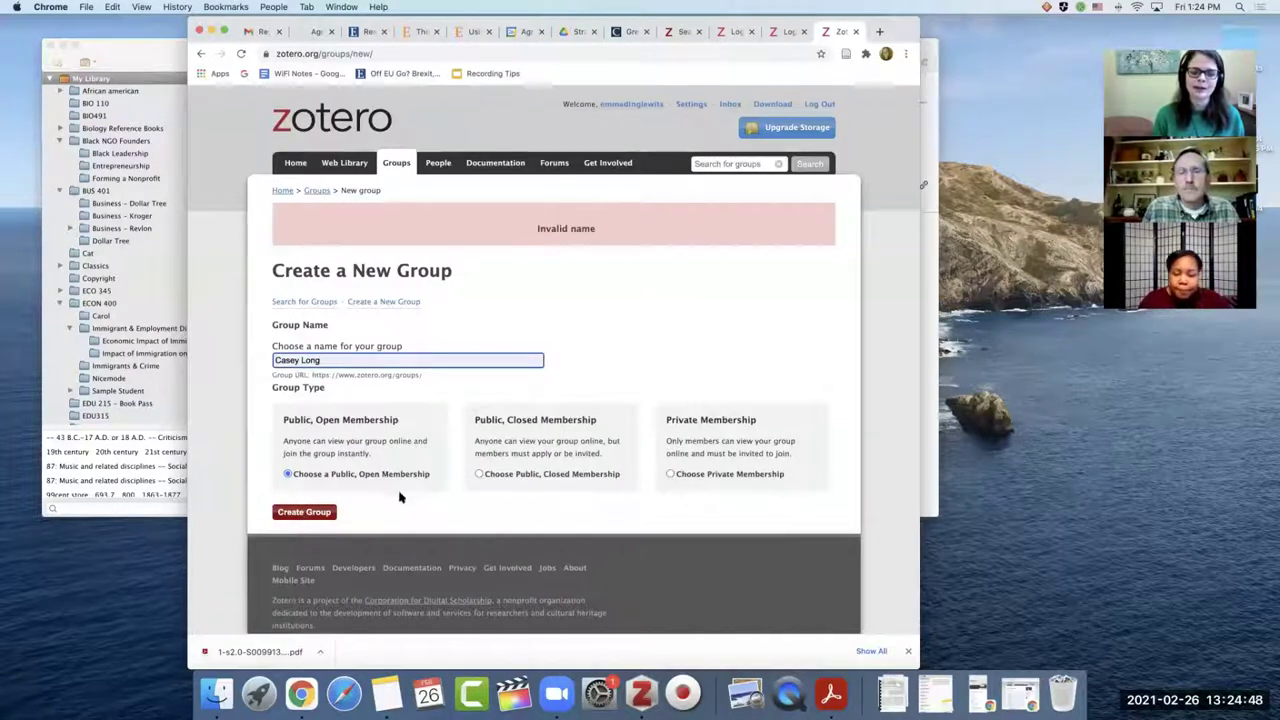
click(670, 475)
Submit Create Group to make the private group and open its Settings page
click(306, 512)
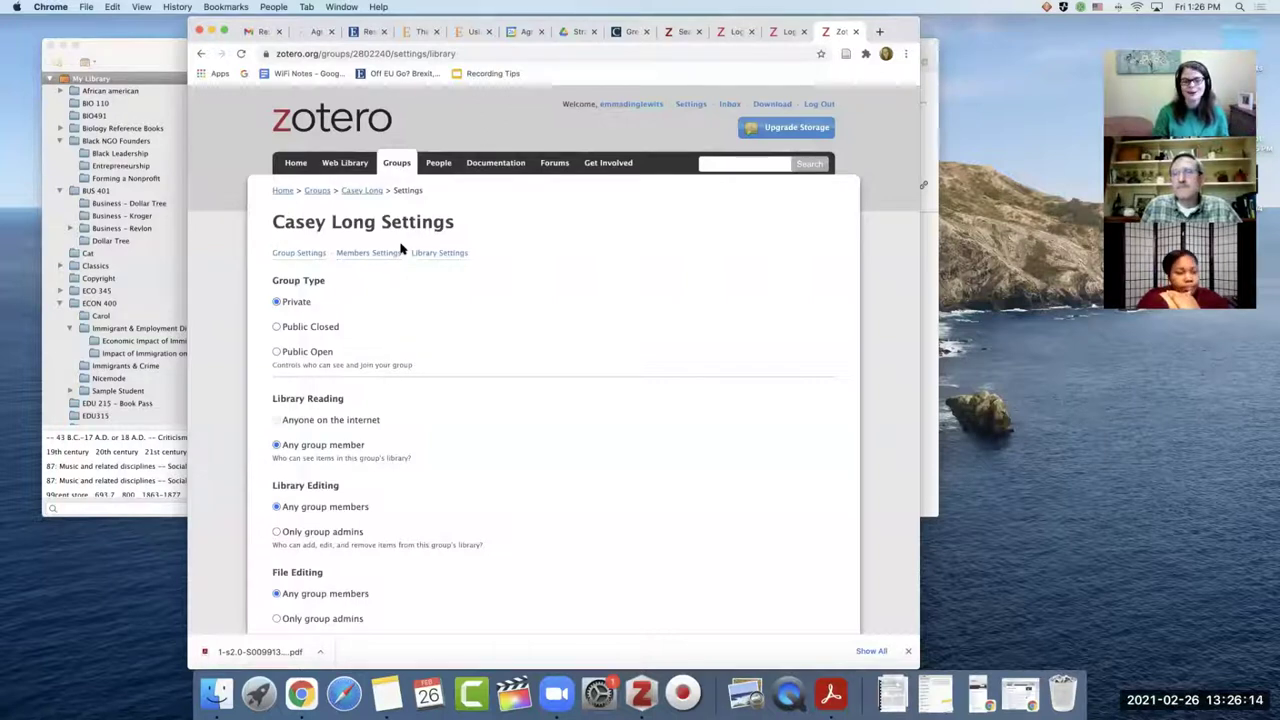
Set Group Type to Public Closed, leaving Library Reading at Any group member
scroll(397, 362, down, 3)
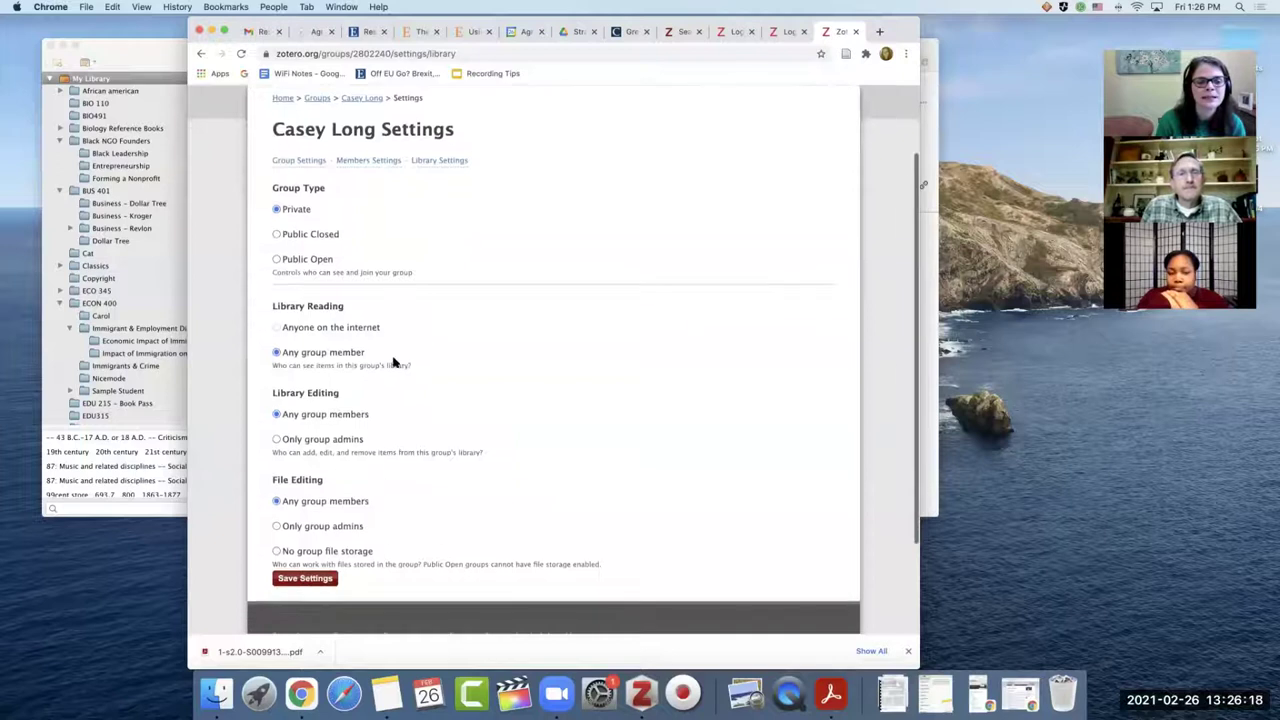
scroll(390, 361, down, 1)
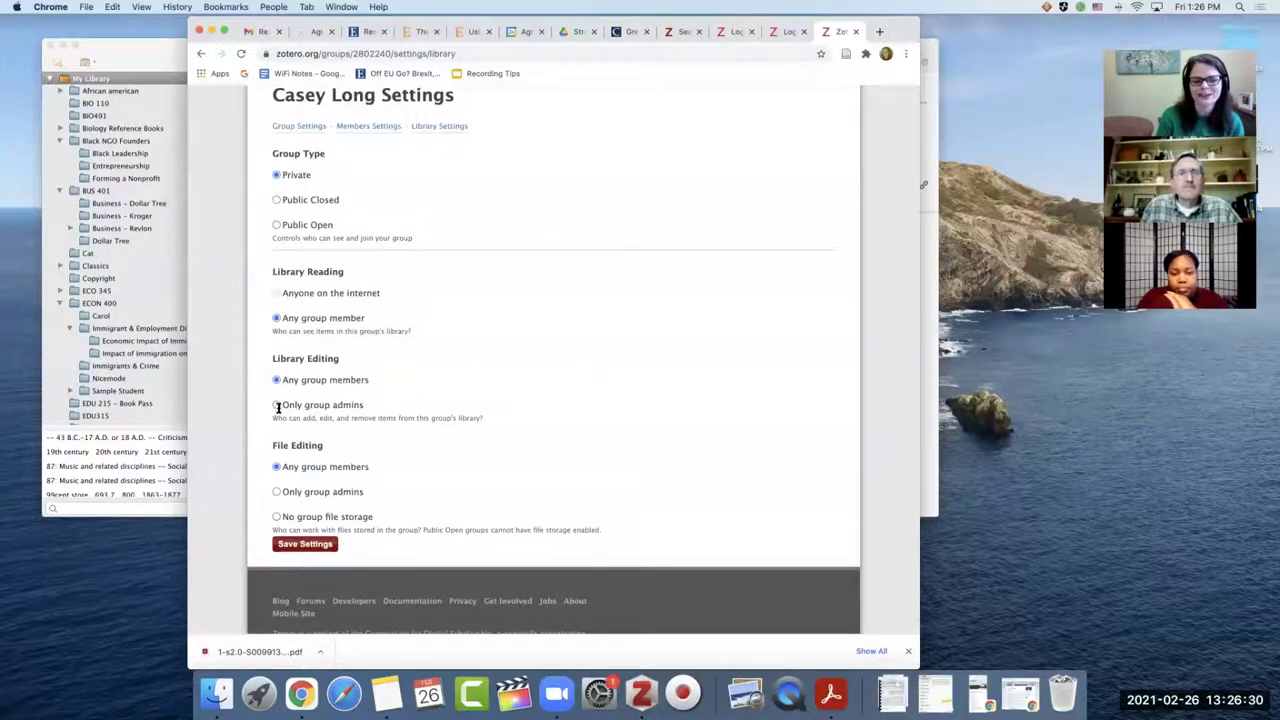
click(277, 201)
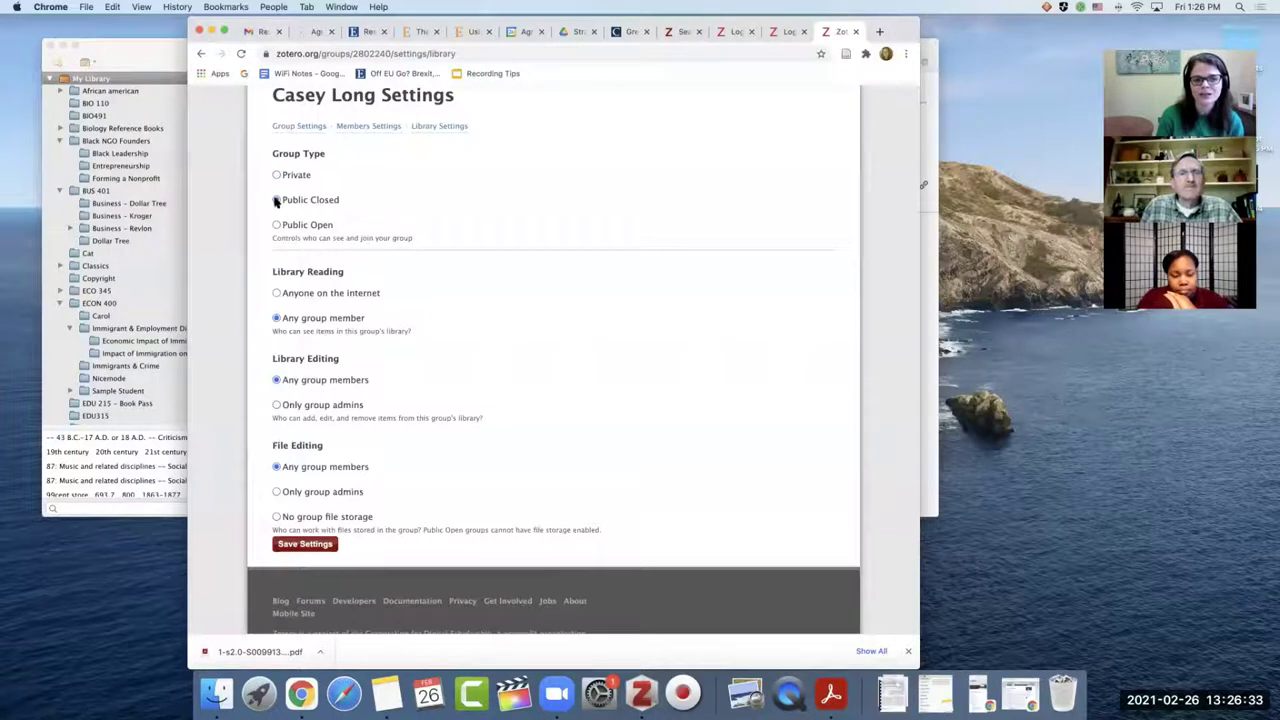
click(277, 293)
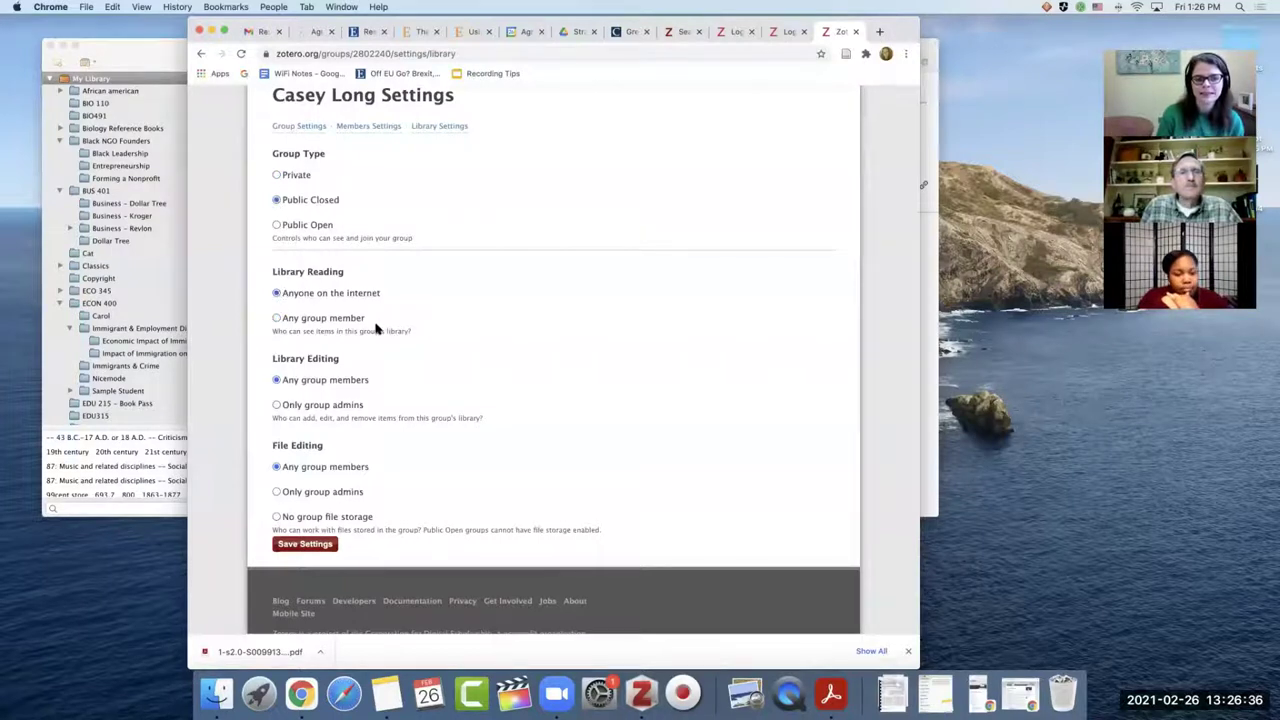
click(278, 319)
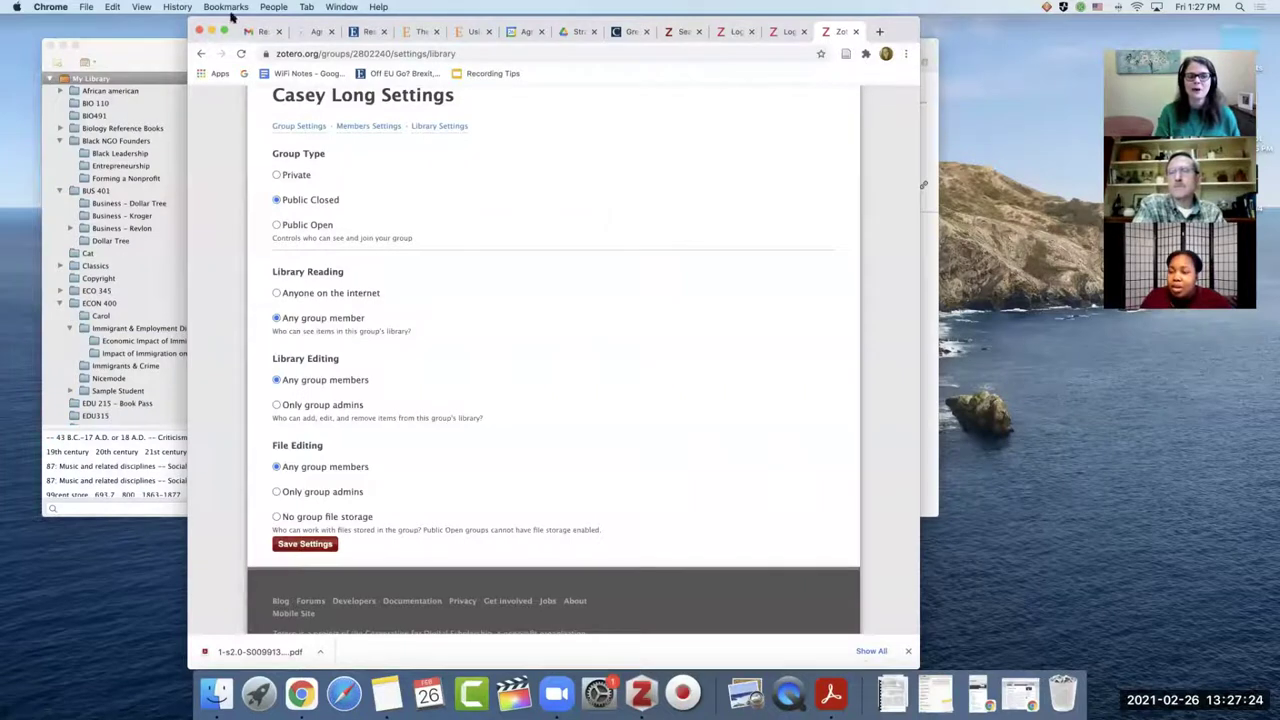
Bring Zotero forward and browse the Black Leadership collection's items
click(168, 52)
scroll(265, 190, down, 5)
scroll(265, 190, up, 5)
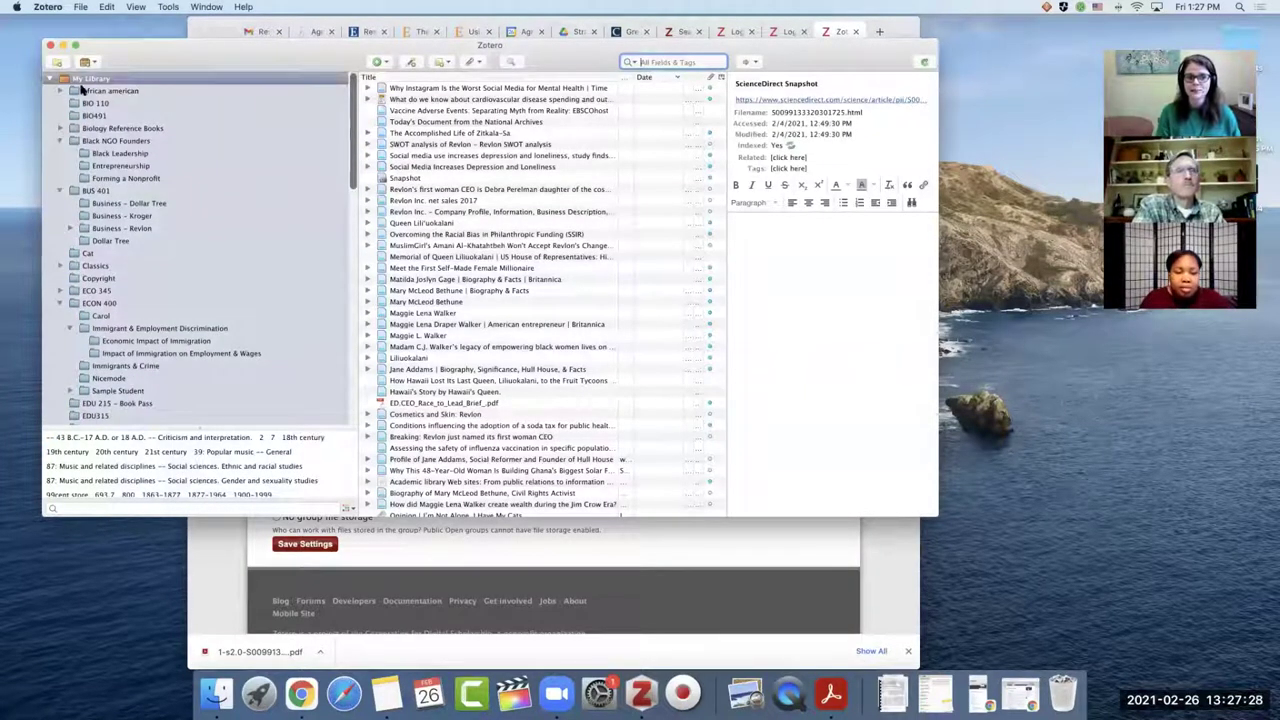
click(108, 153)
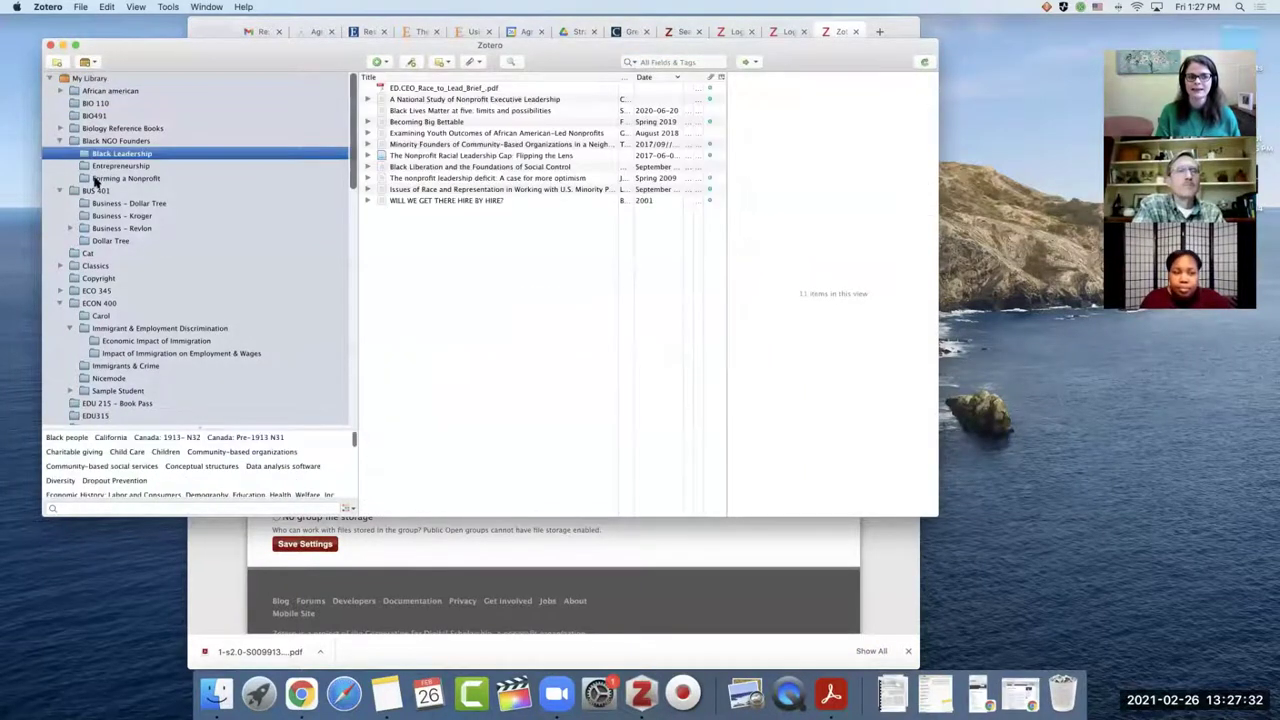
scroll(95, 180, down, 15)
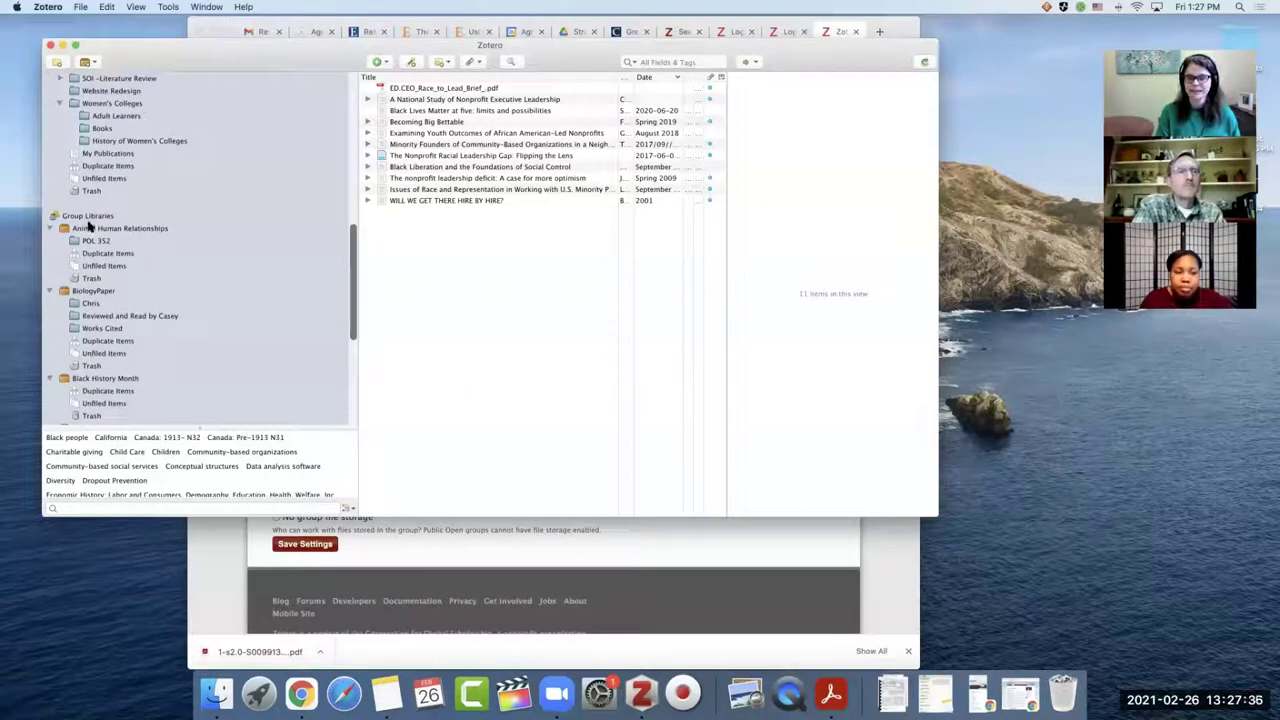
scroll(88, 228, down, 2)
scroll(88, 208, down, 6)
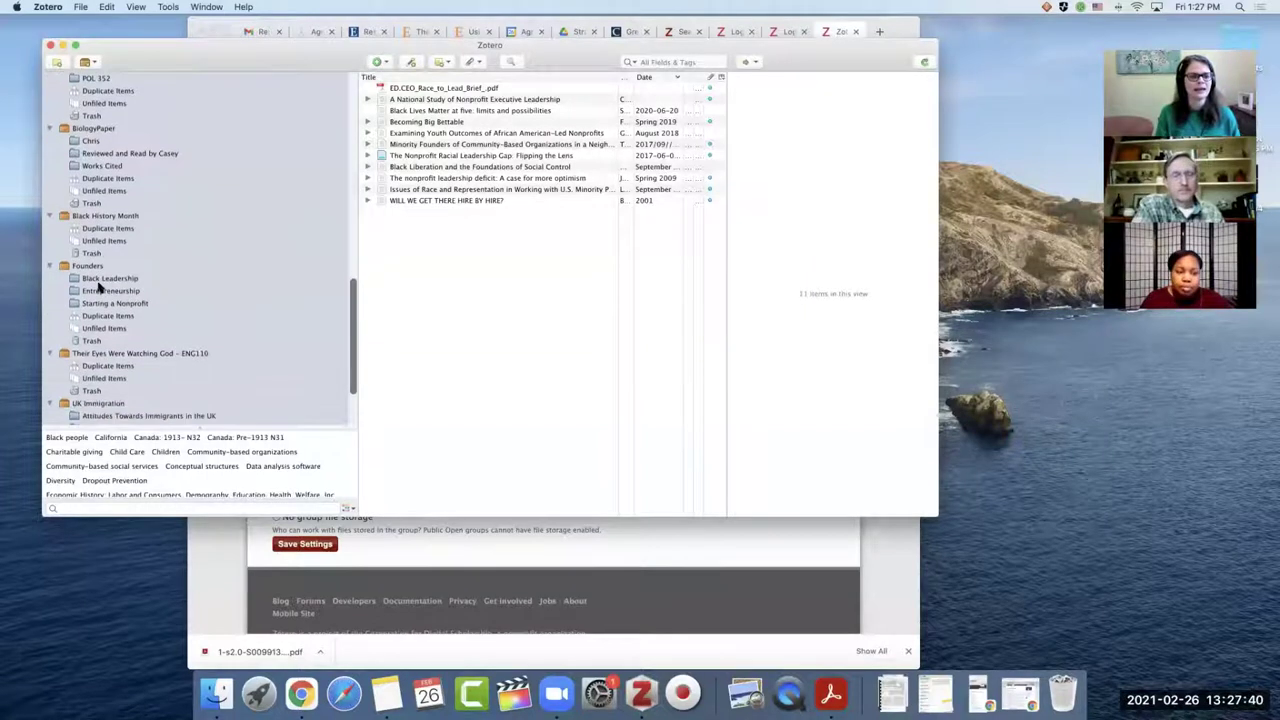
Sync with zotero.org and check the new book and private groups under Group Libraries
click(923, 63)
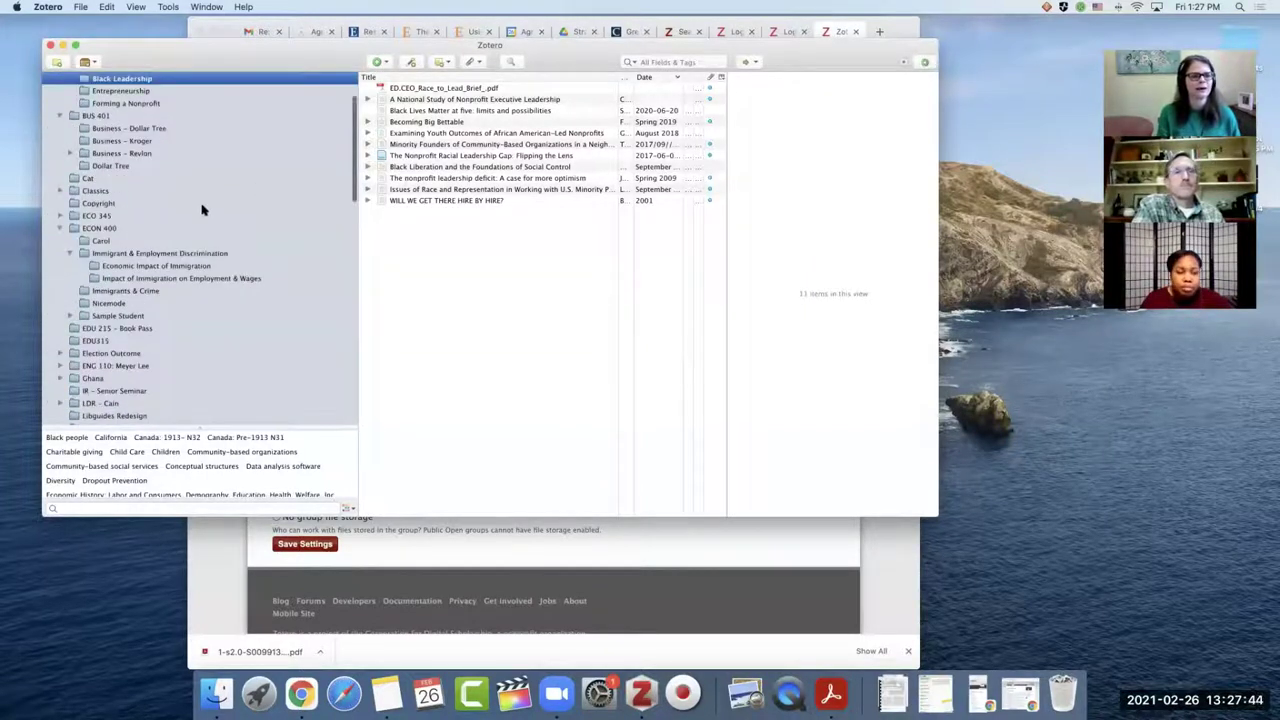
scroll(201, 210, up, 3)
scroll(203, 210, down, 15)
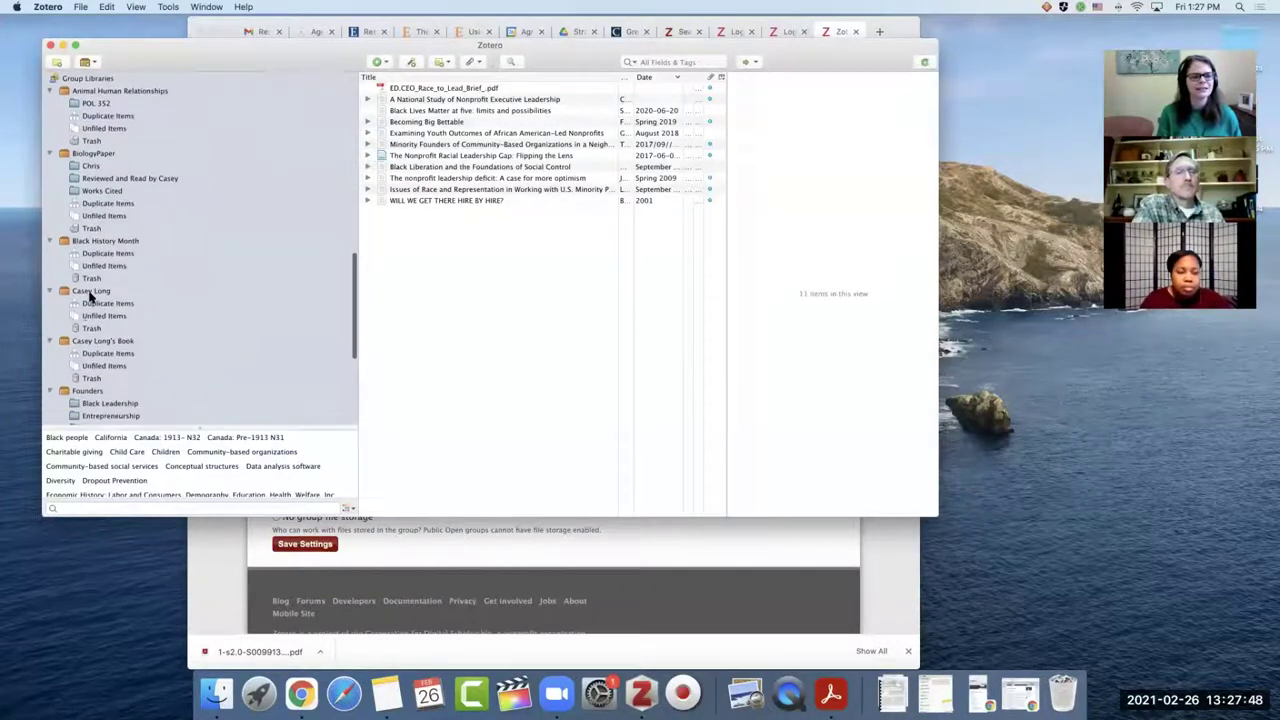
click(90, 291)
click(108, 342)
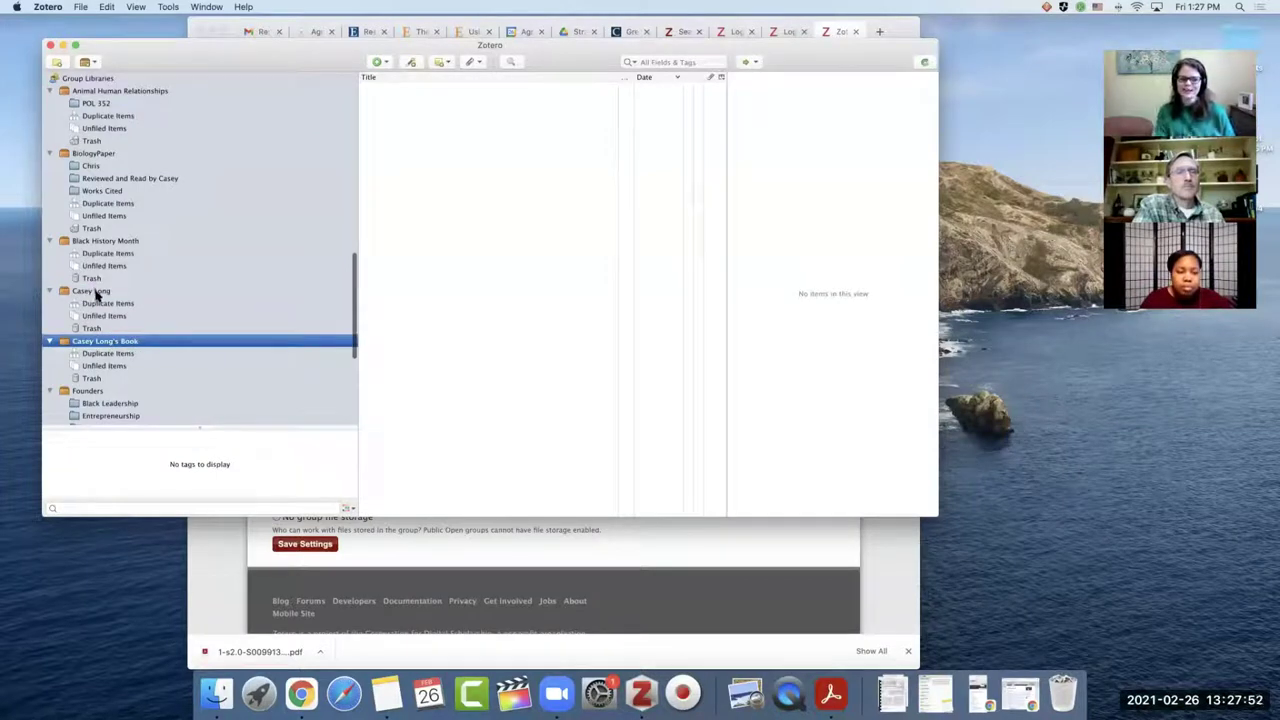
click(98, 292)
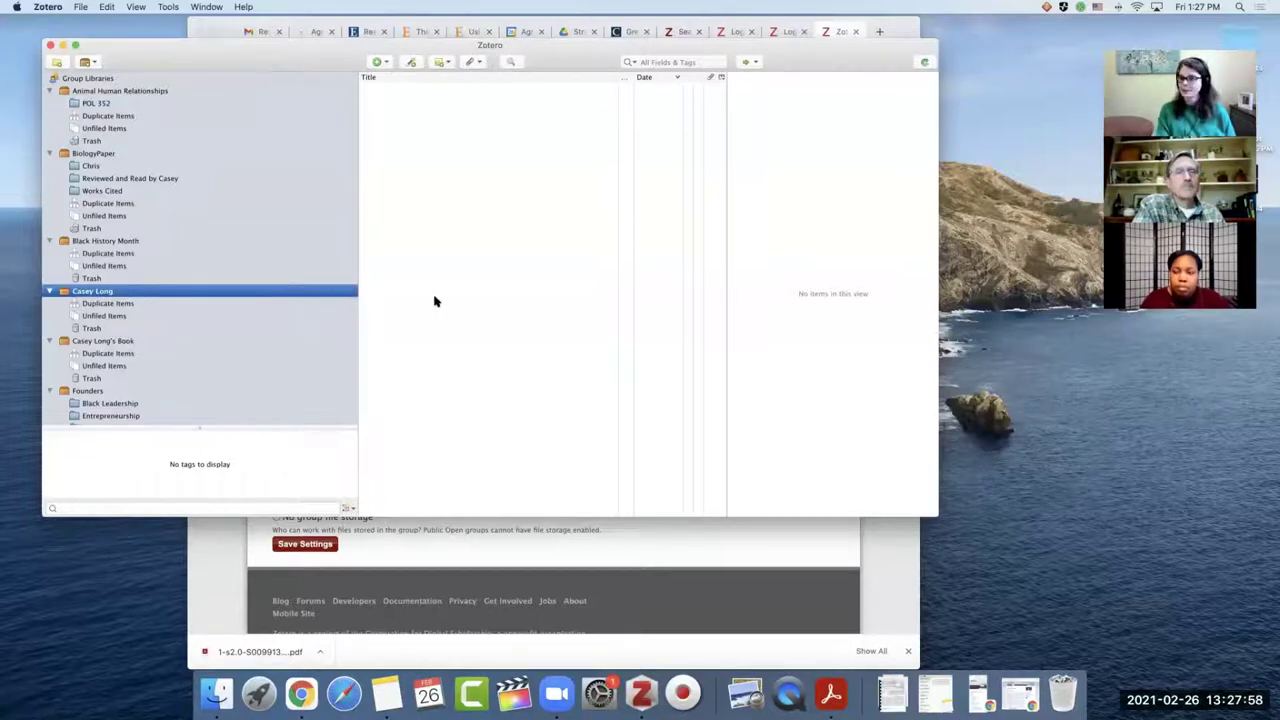
Open the BIO 110 collection showing its 5 forced swimming test items
scroll(120, 242, up, 5)
scroll(120, 247, up, 8)
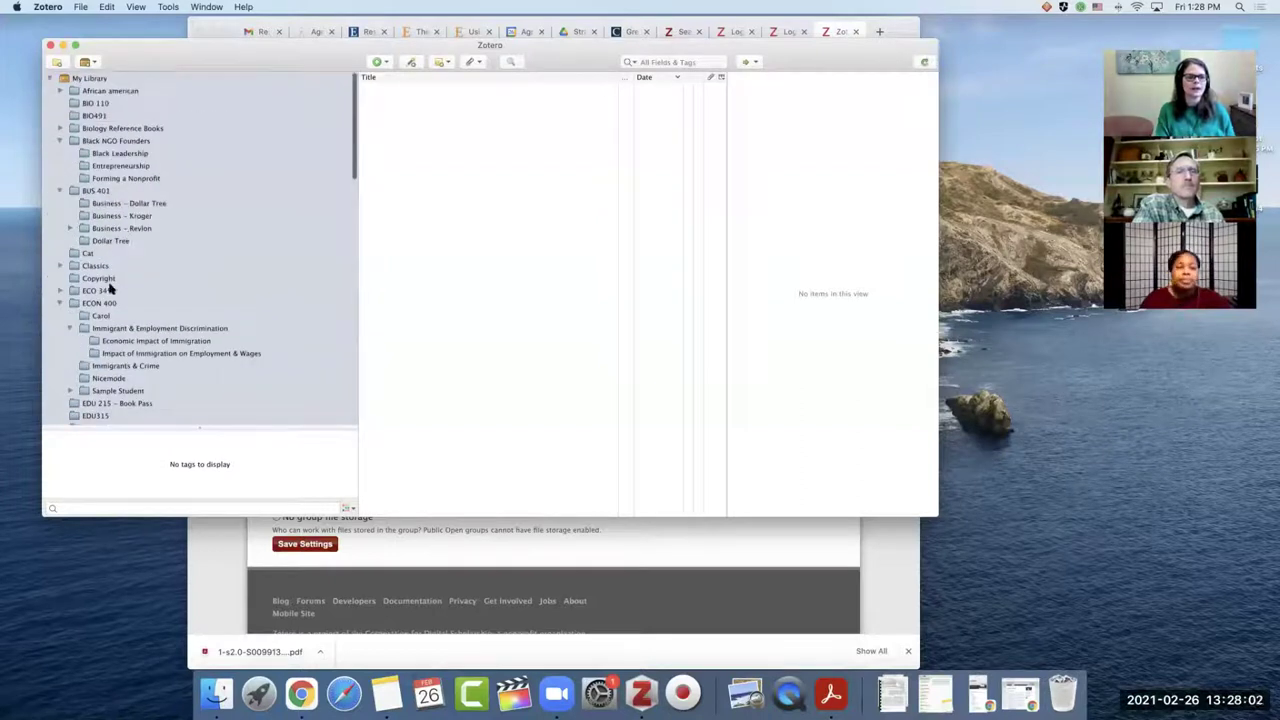
scroll(110, 288, down, 1)
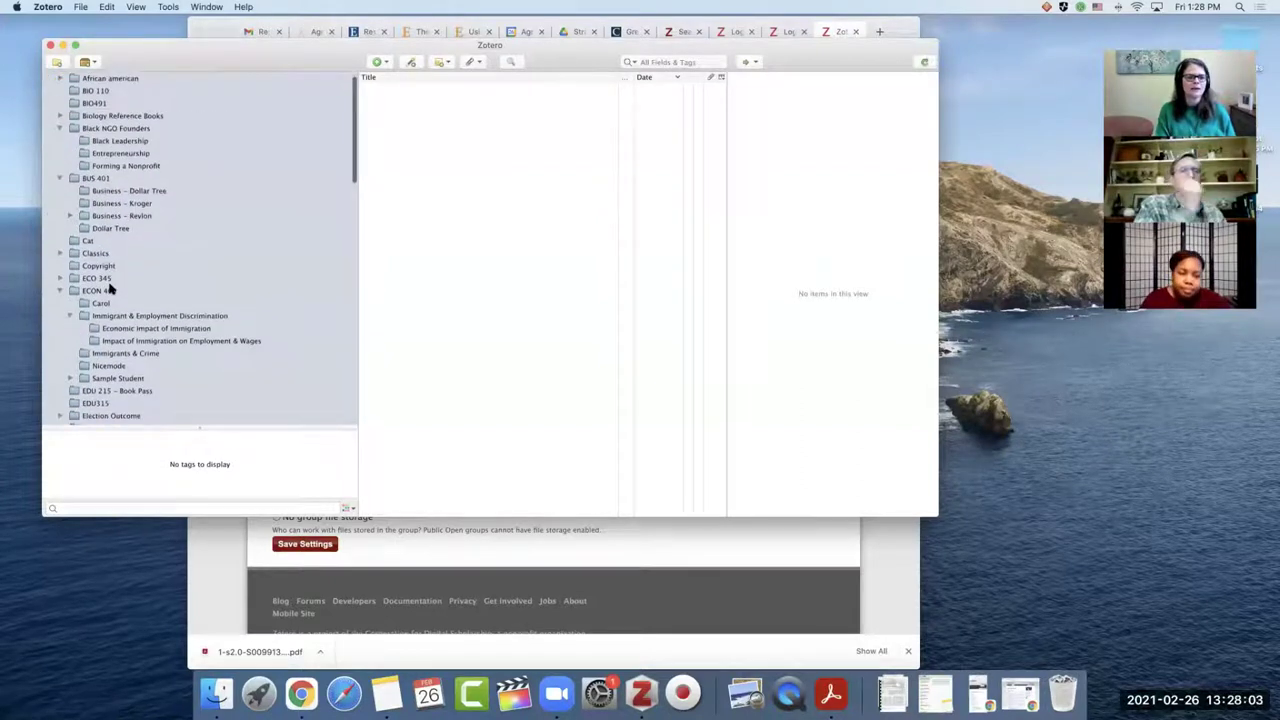
click(102, 91)
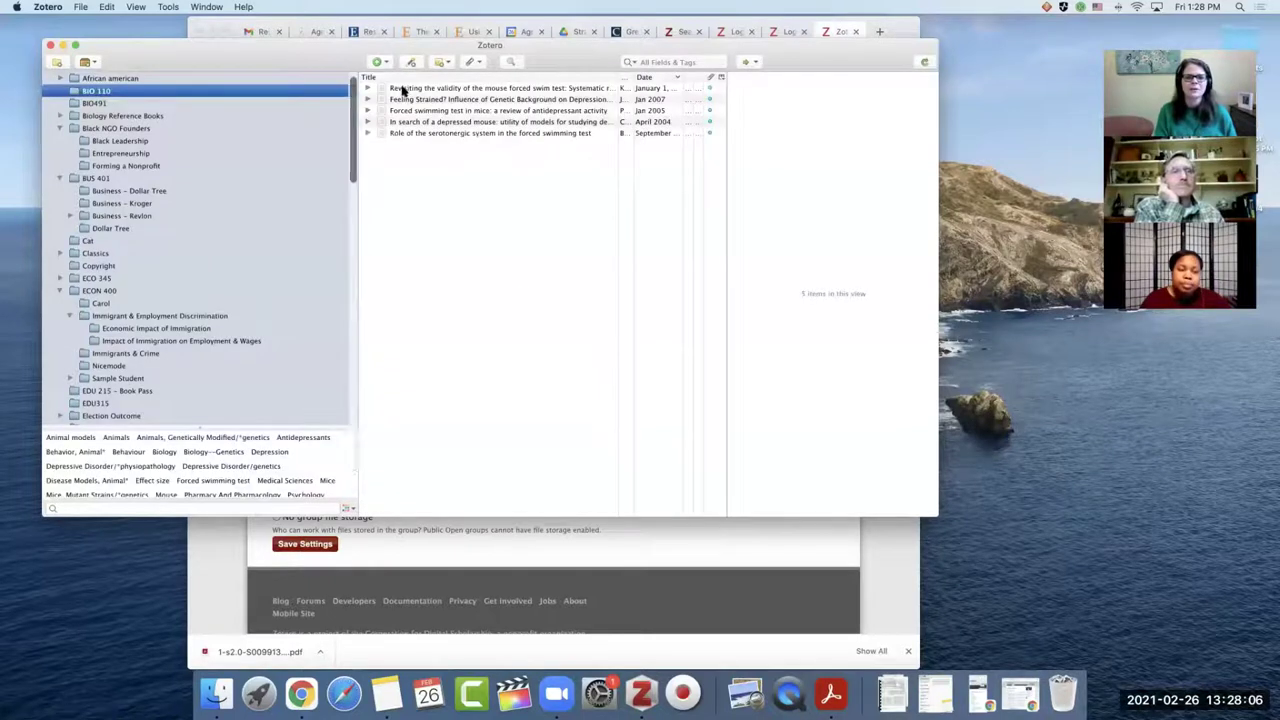
Copy the mouse forced swim test review into the Book group library, check it, then return to BIO 110
click(403, 89)
scroll(155, 222, down, 15)
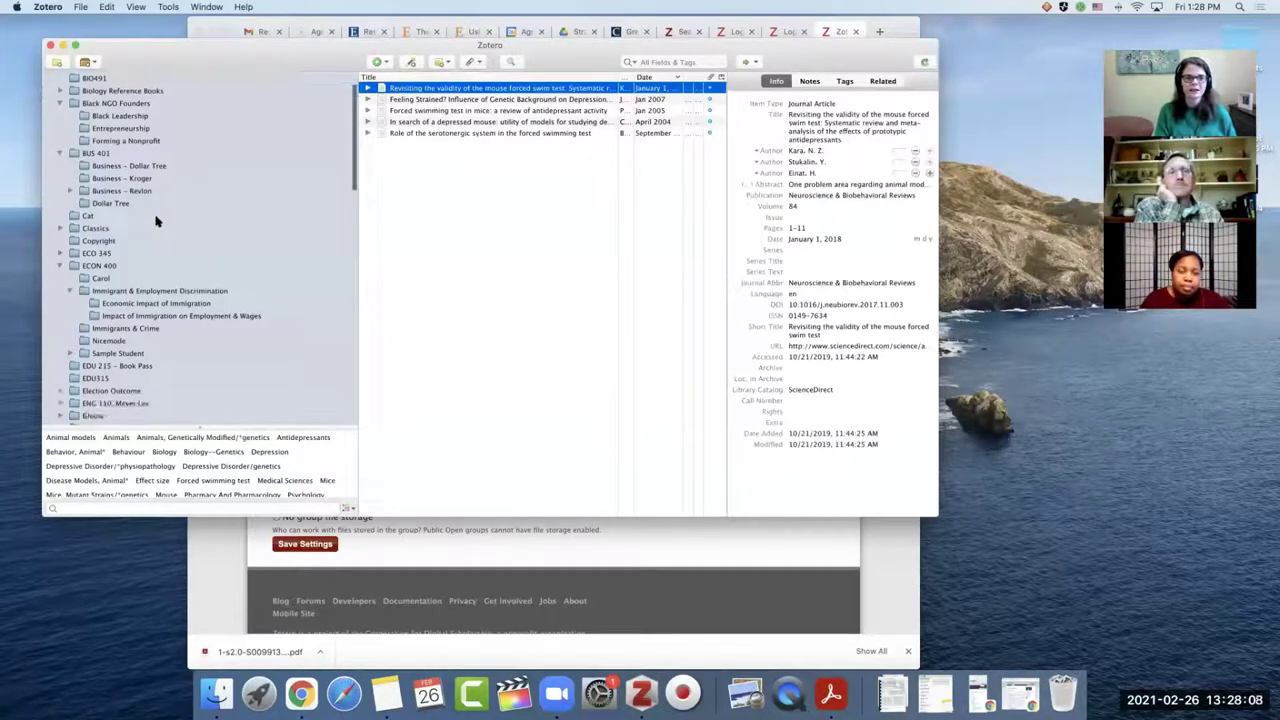
scroll(155, 224, down, 5)
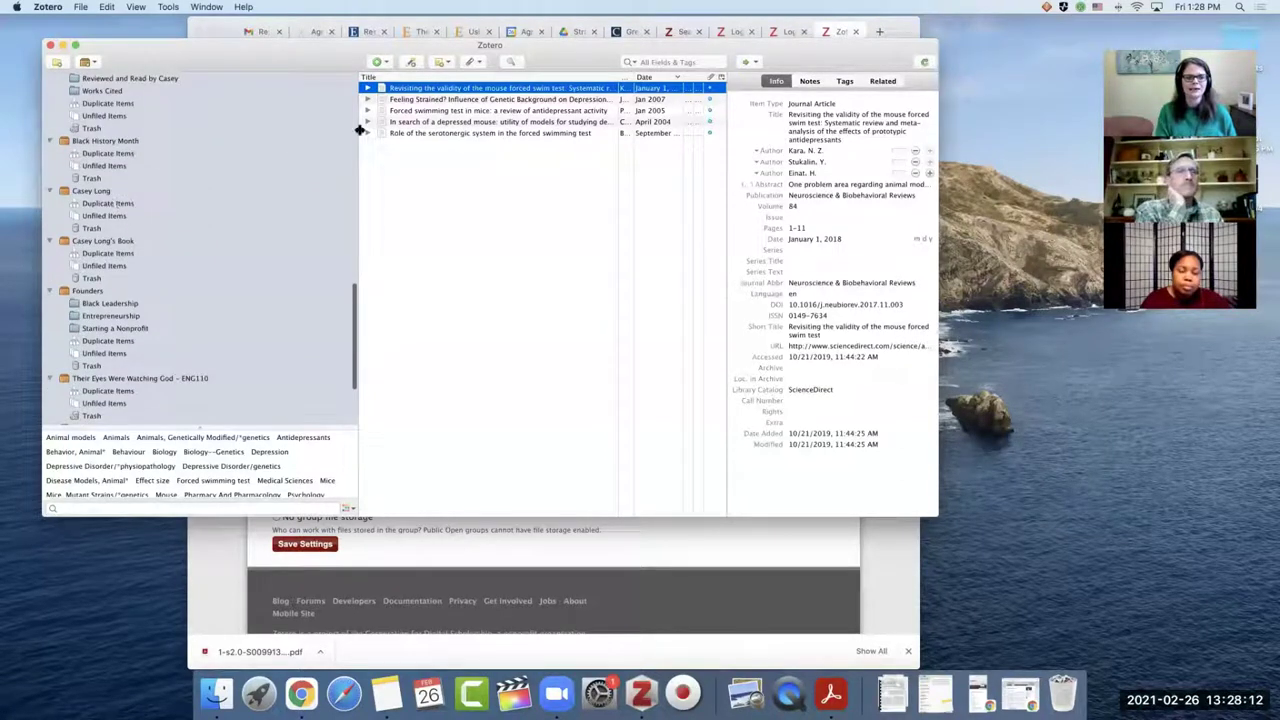
drag(291, 130, 120, 244)
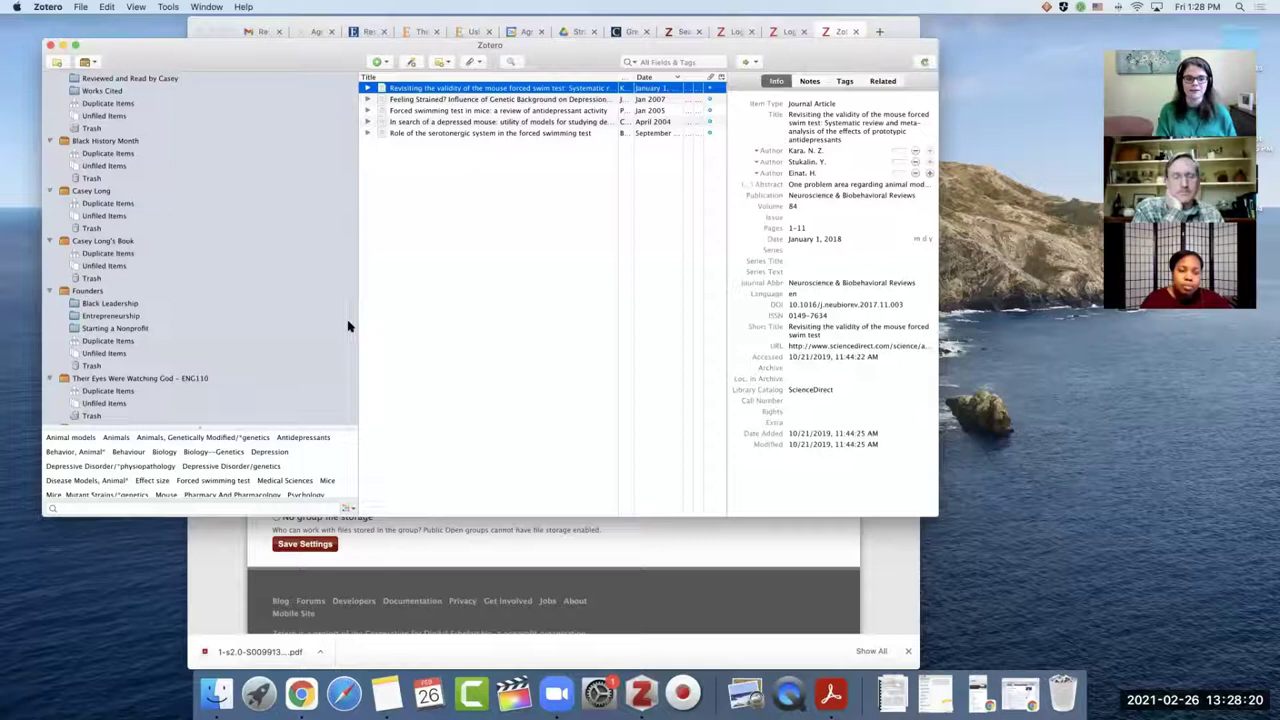
click(101, 246)
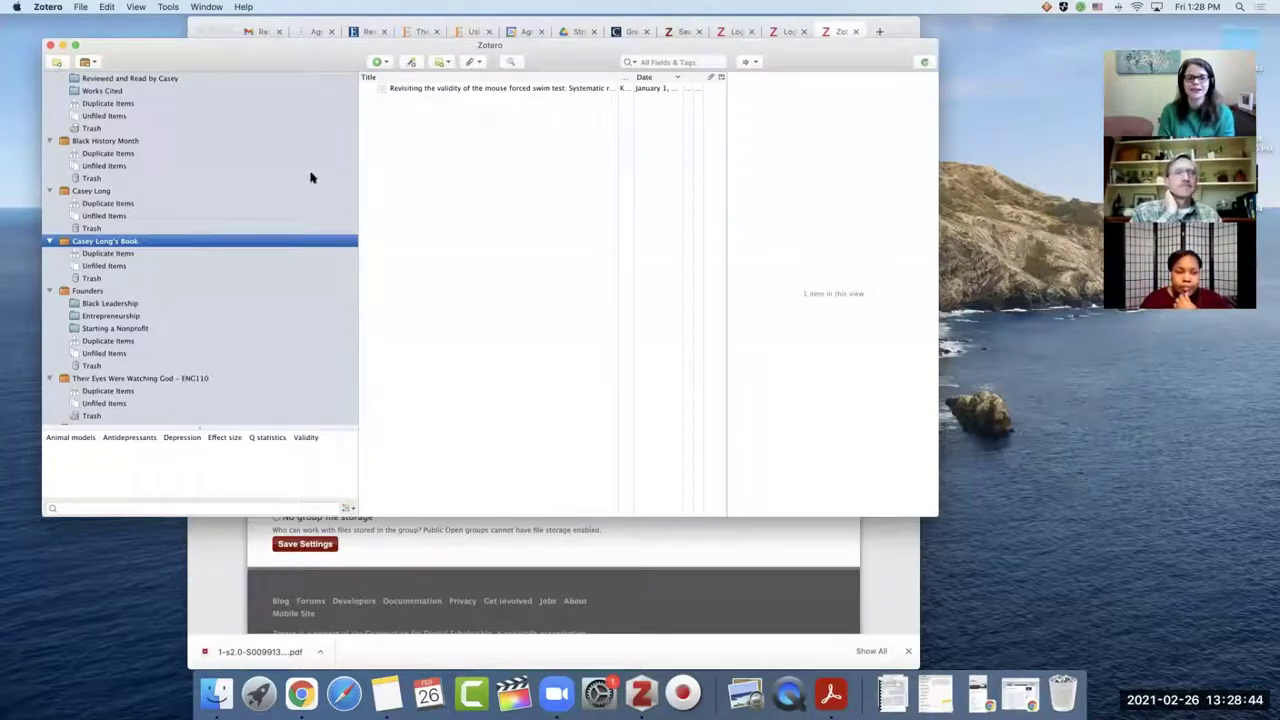
scroll(190, 120, up, 10)
scroll(146, 123, up, 5)
click(108, 103)
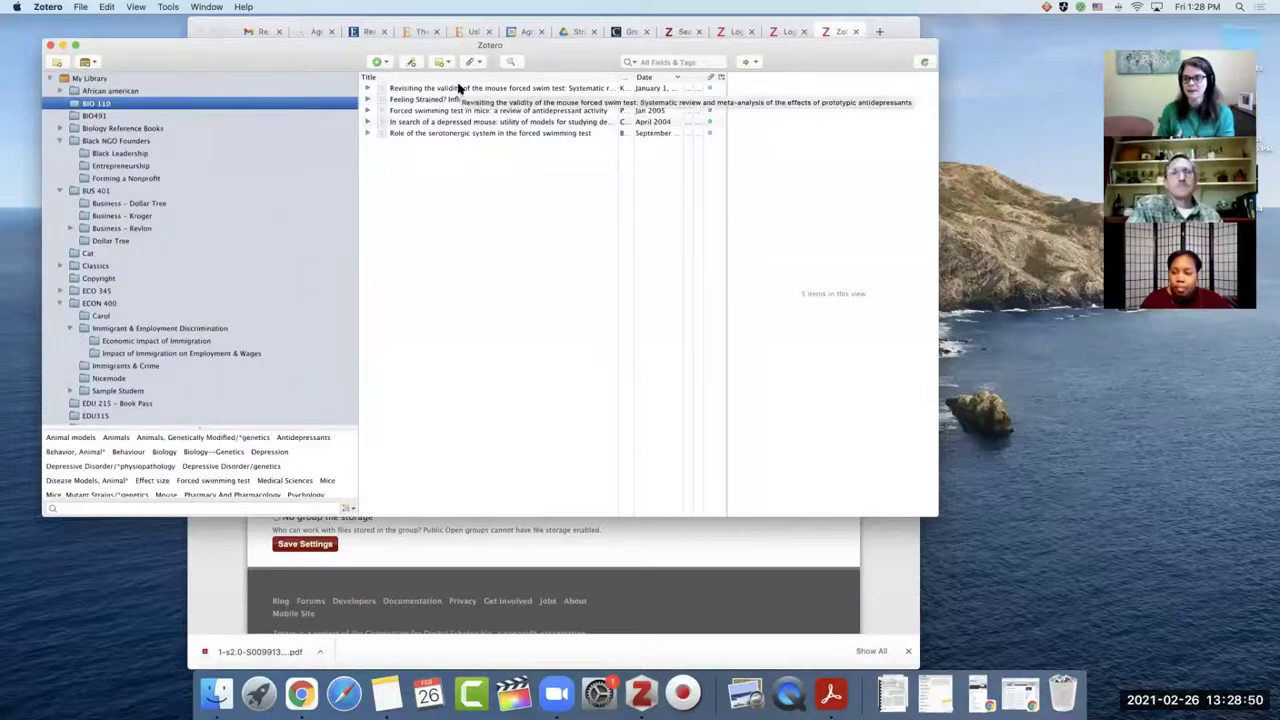
scroll(280, 245, down, 15)
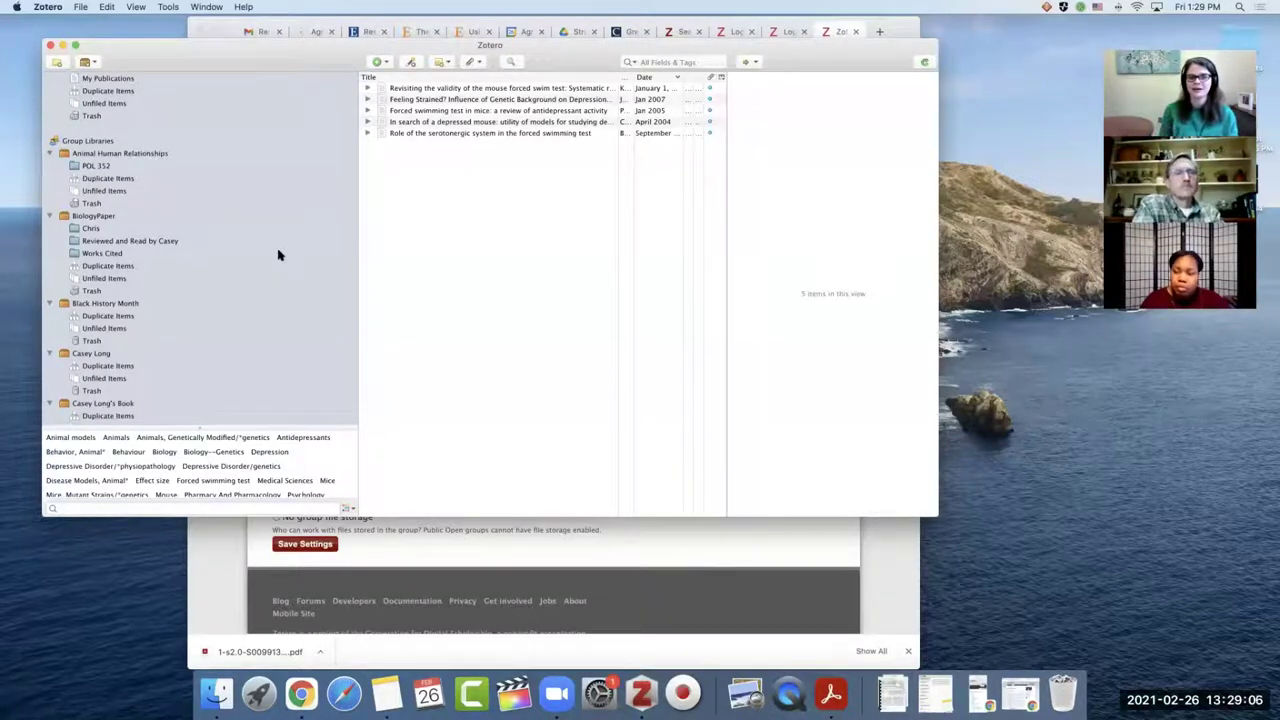
scroll(114, 350, down, 3)
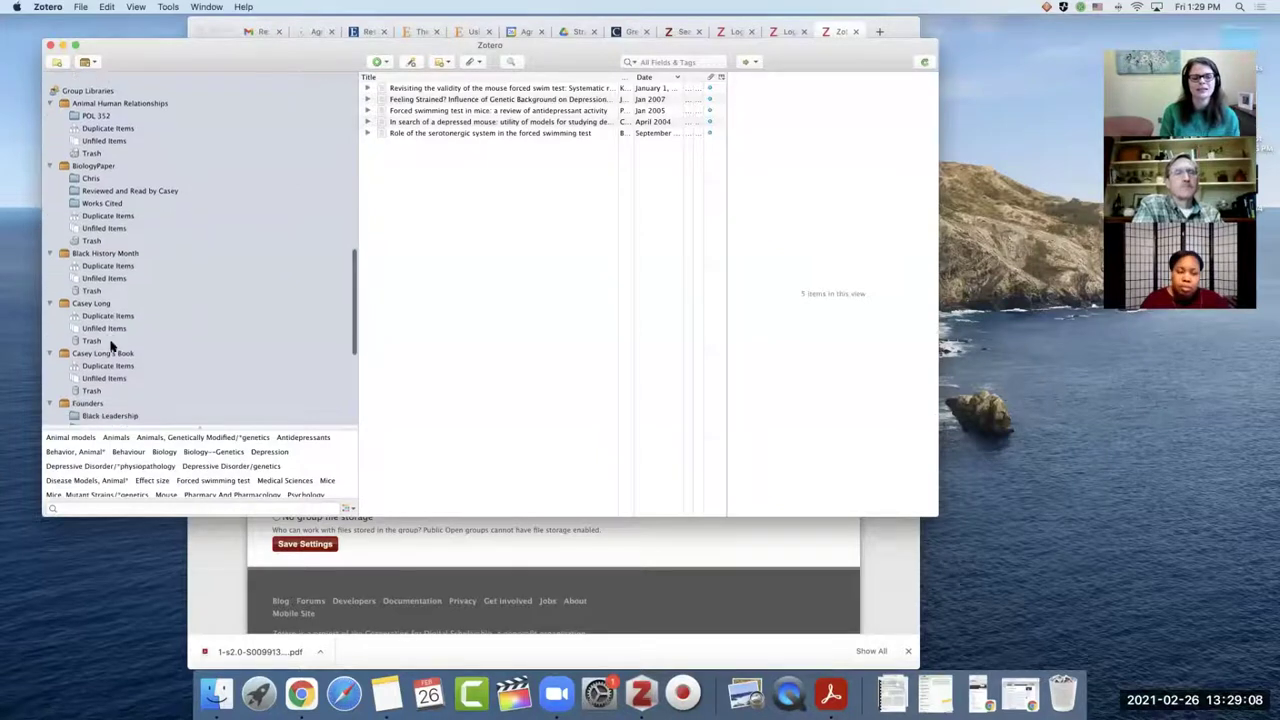
Add a child note reading 'Testing' to the Jan 2007 'Feeling Strained?' article
click(415, 88)
click(810, 82)
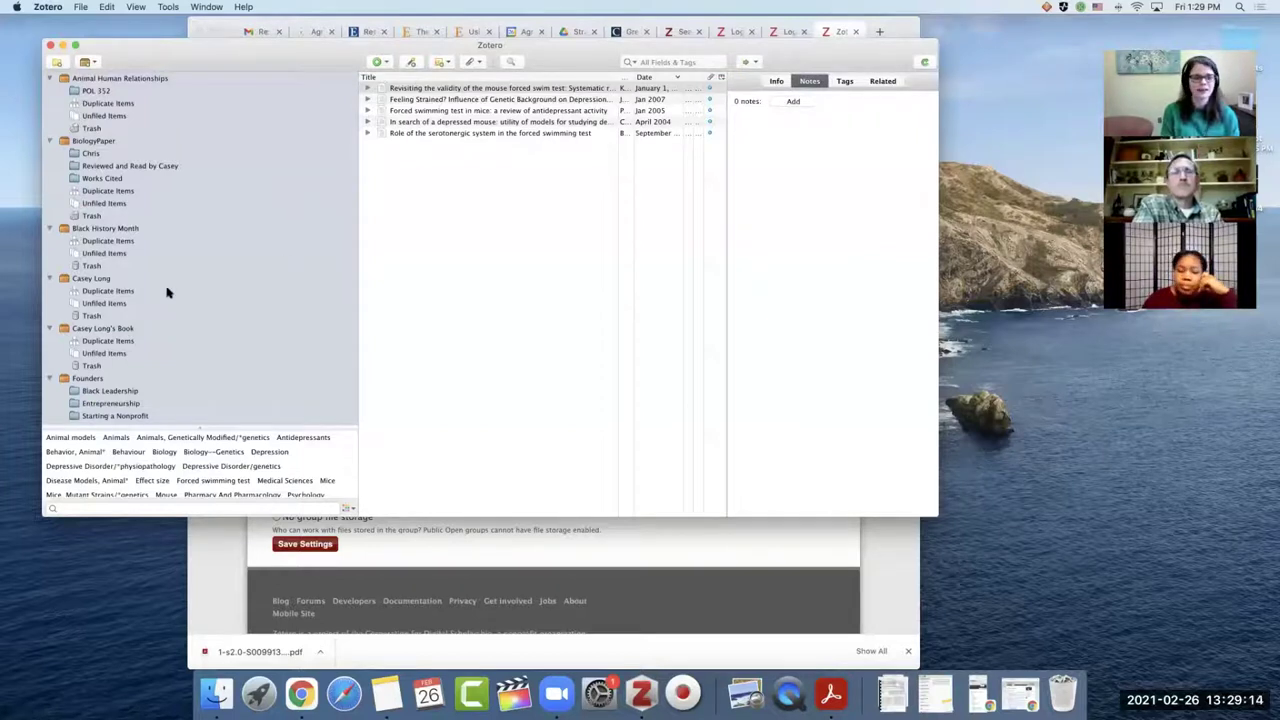
click(522, 97)
click(800, 102)
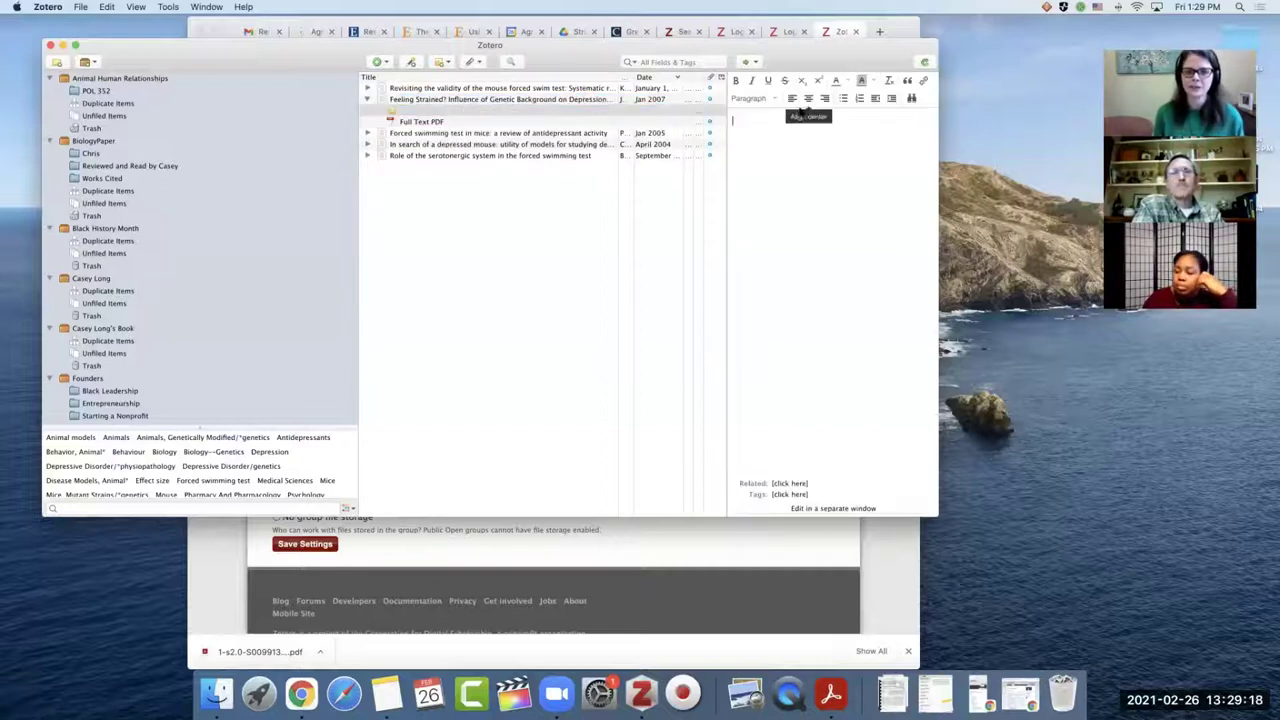
text(Testing)
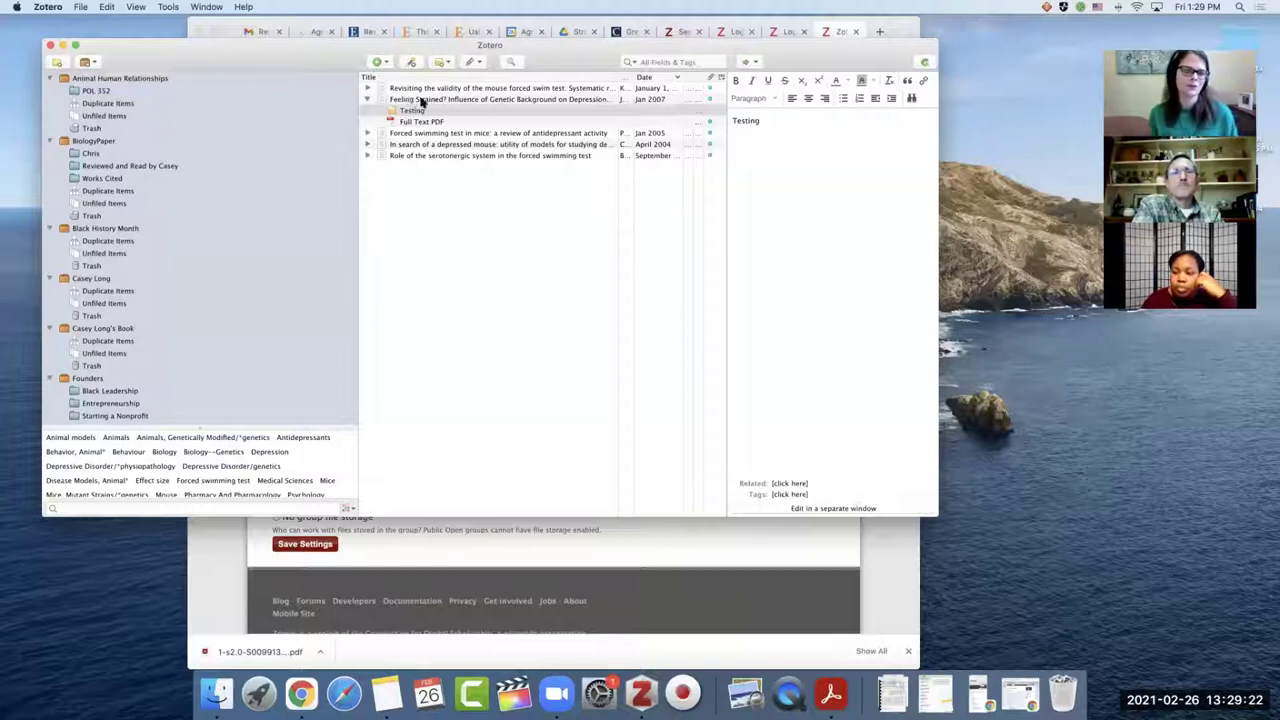
key(Return)
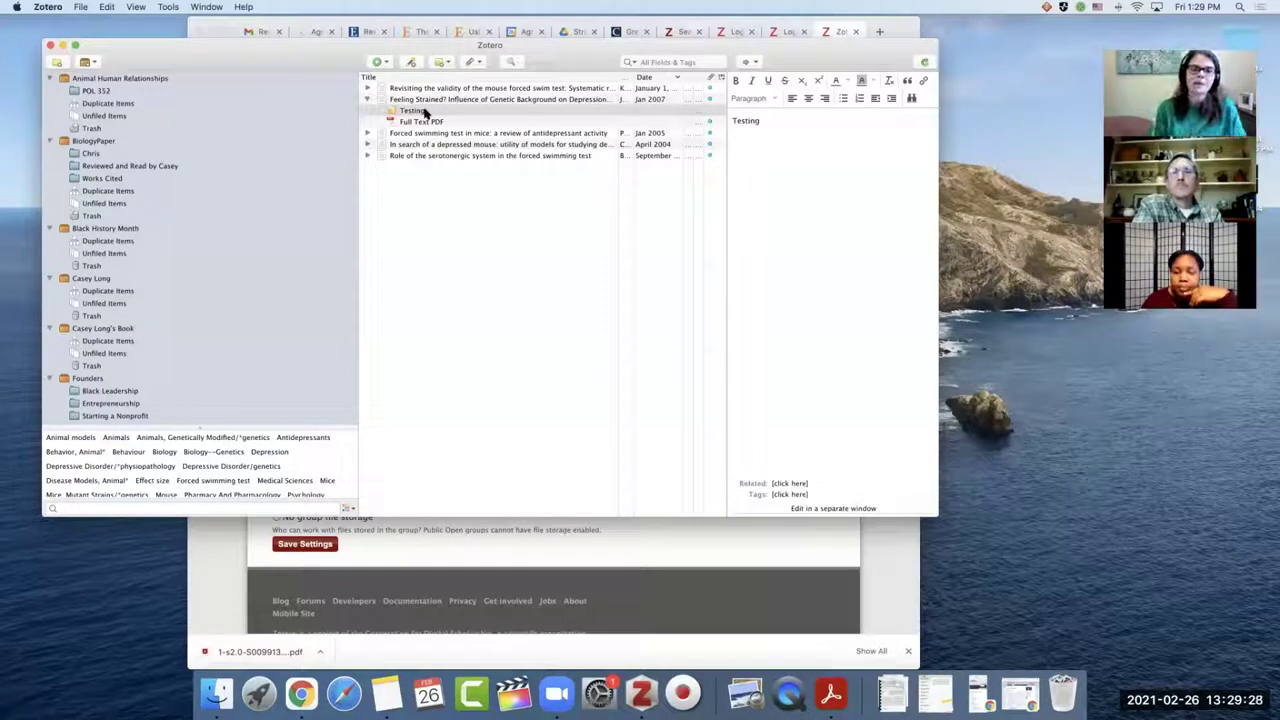
scroll(151, 222, down, 5)
scroll(160, 225, up, 5)
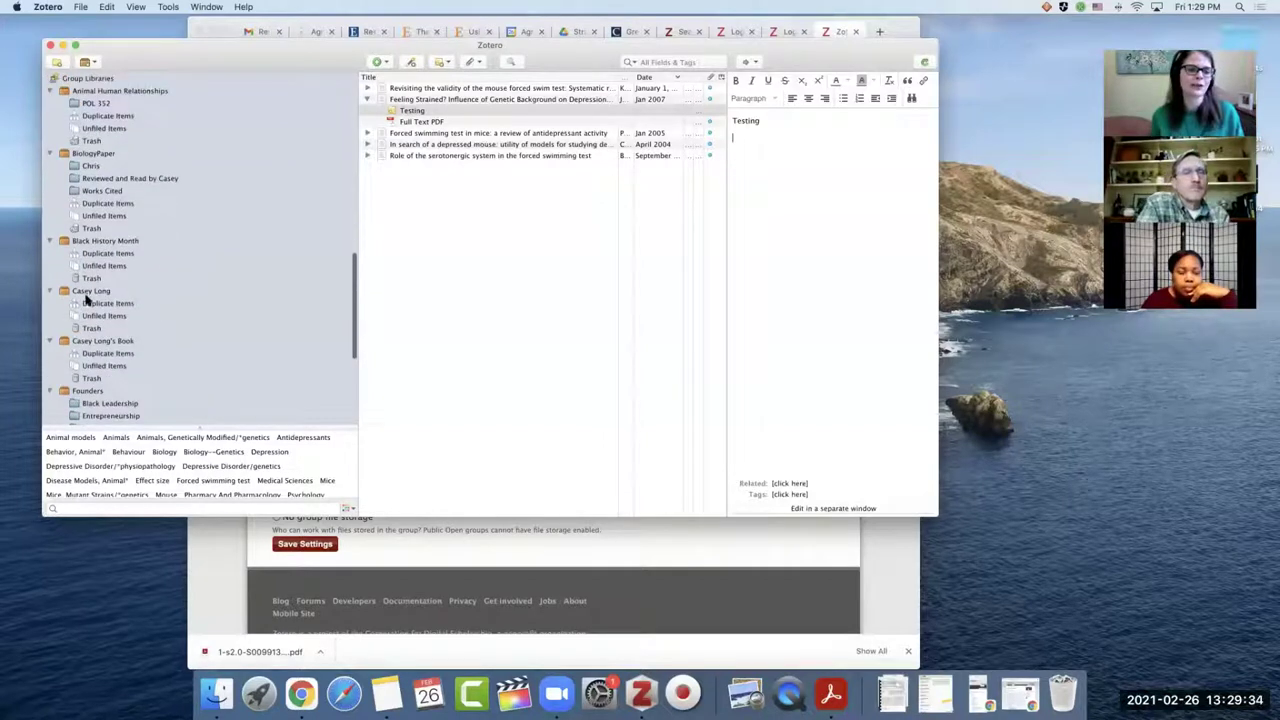
Drag the 'Feeling Strained?' article into the group library, view it, and return to BIO 110
click(408, 100)
drag(408, 100, 148, 293)
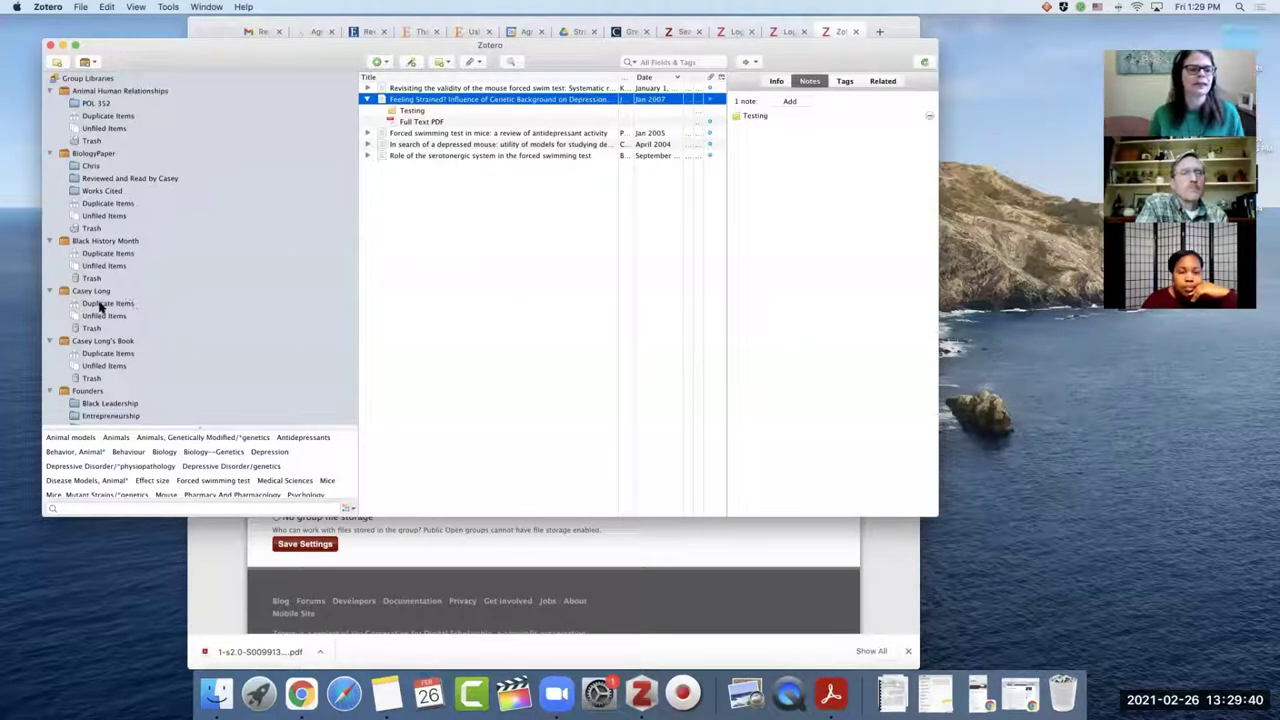
click(97, 292)
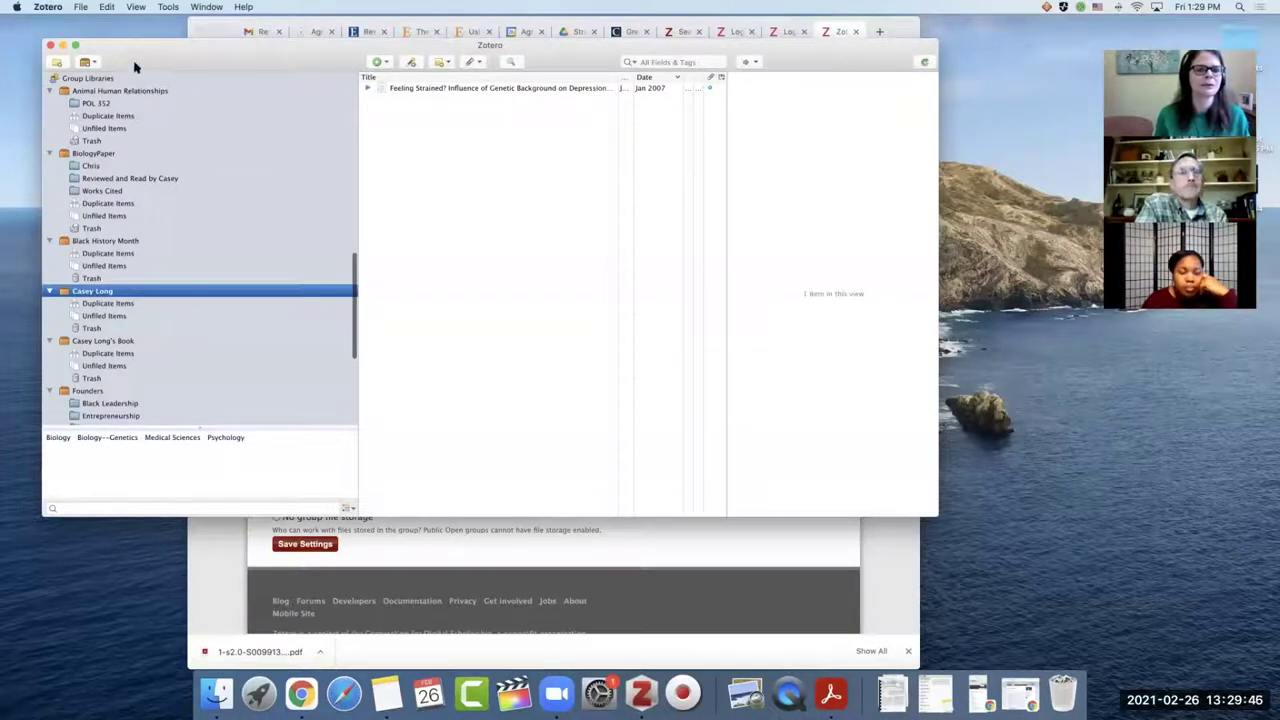
scroll(181, 157, up, 3)
scroll(179, 158, up, 10)
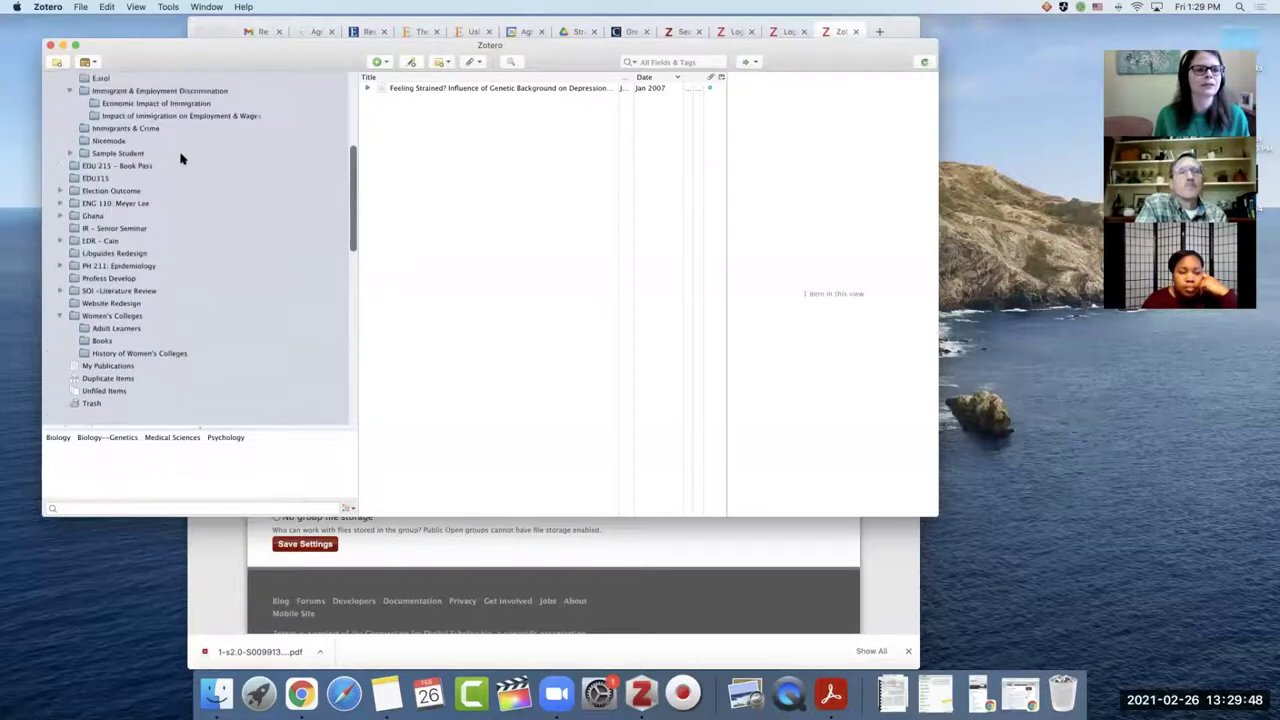
click(93, 105)
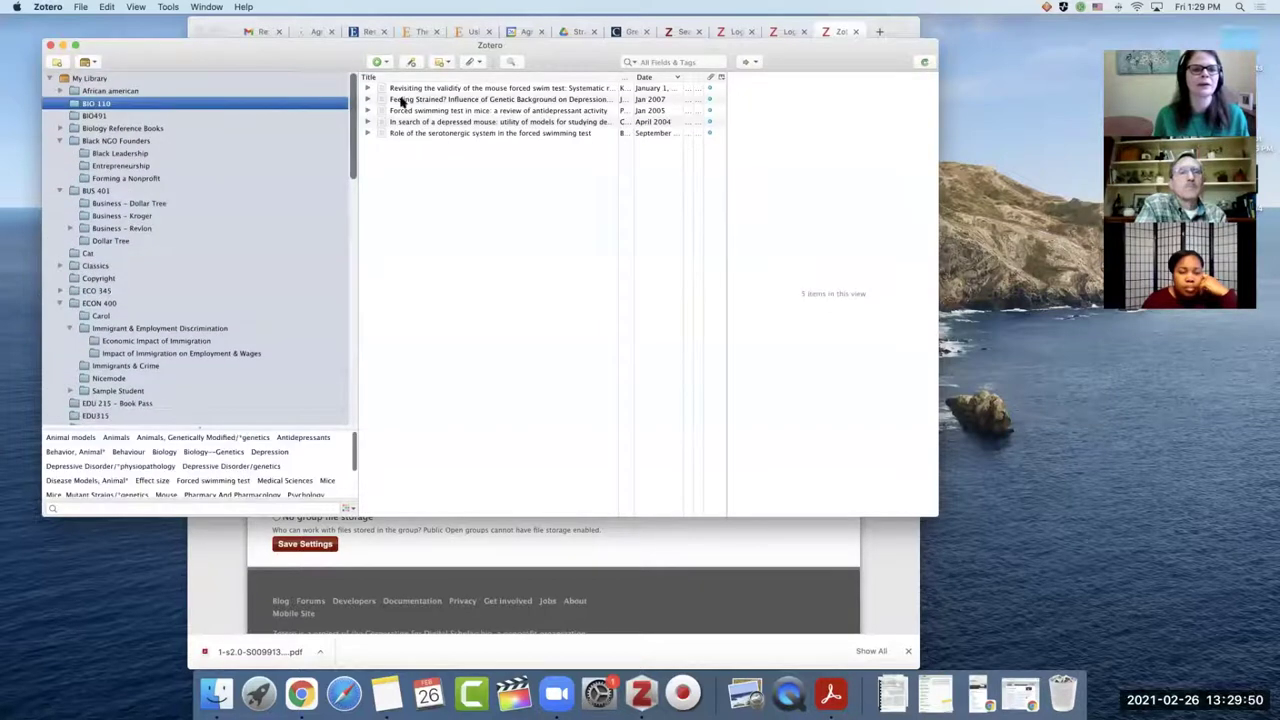
click(405, 100)
Copy the article into the group again, compare it with the Book group, and open its Testing note
drag(405, 100, 92, 207)
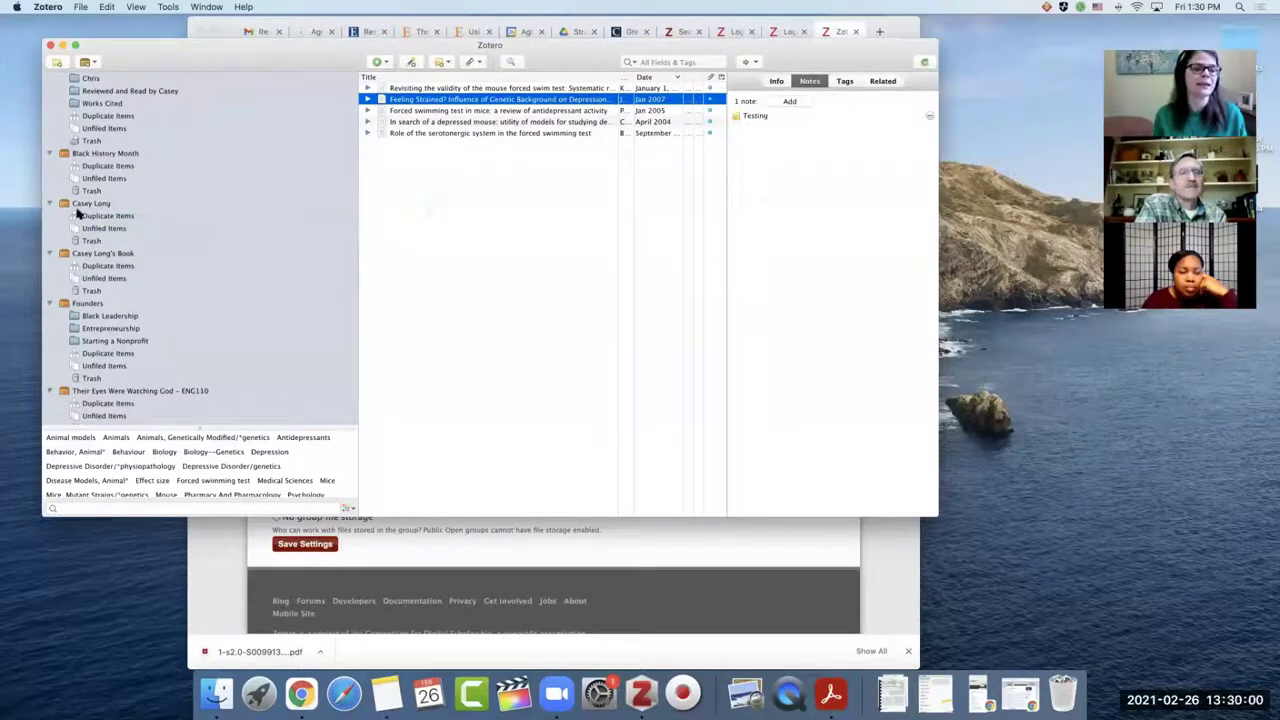
click(88, 205)
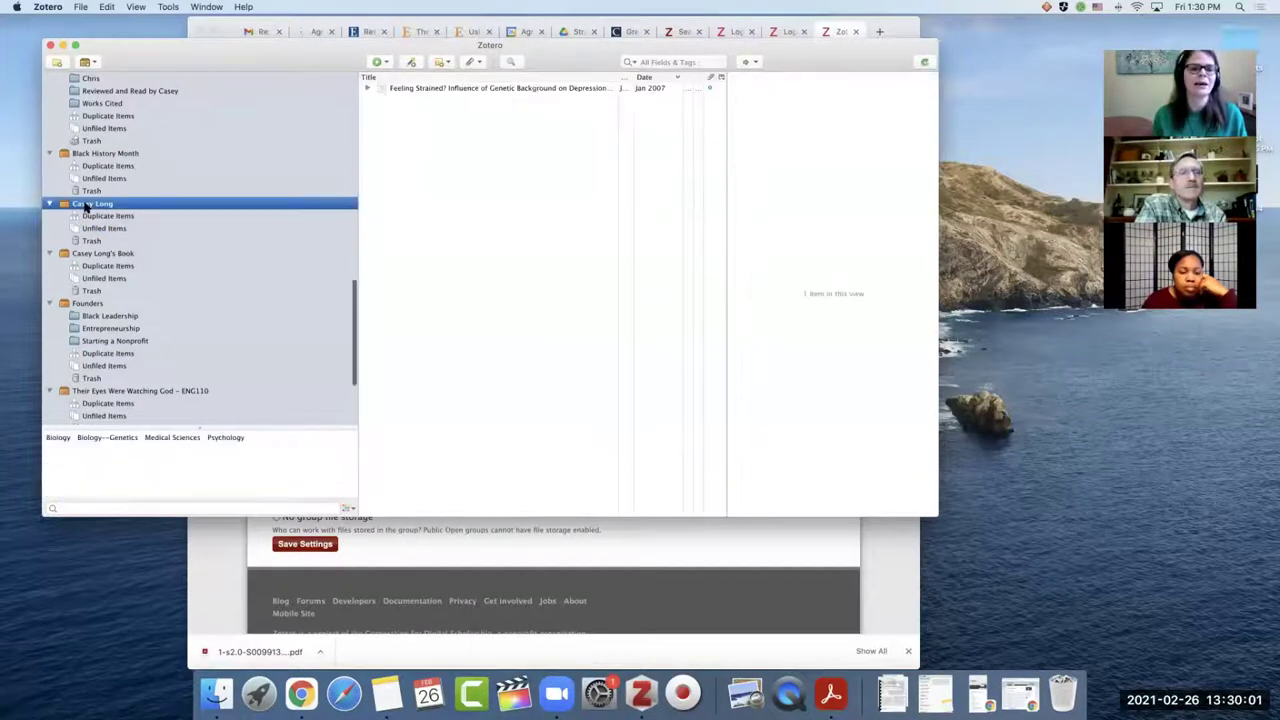
click(102, 254)
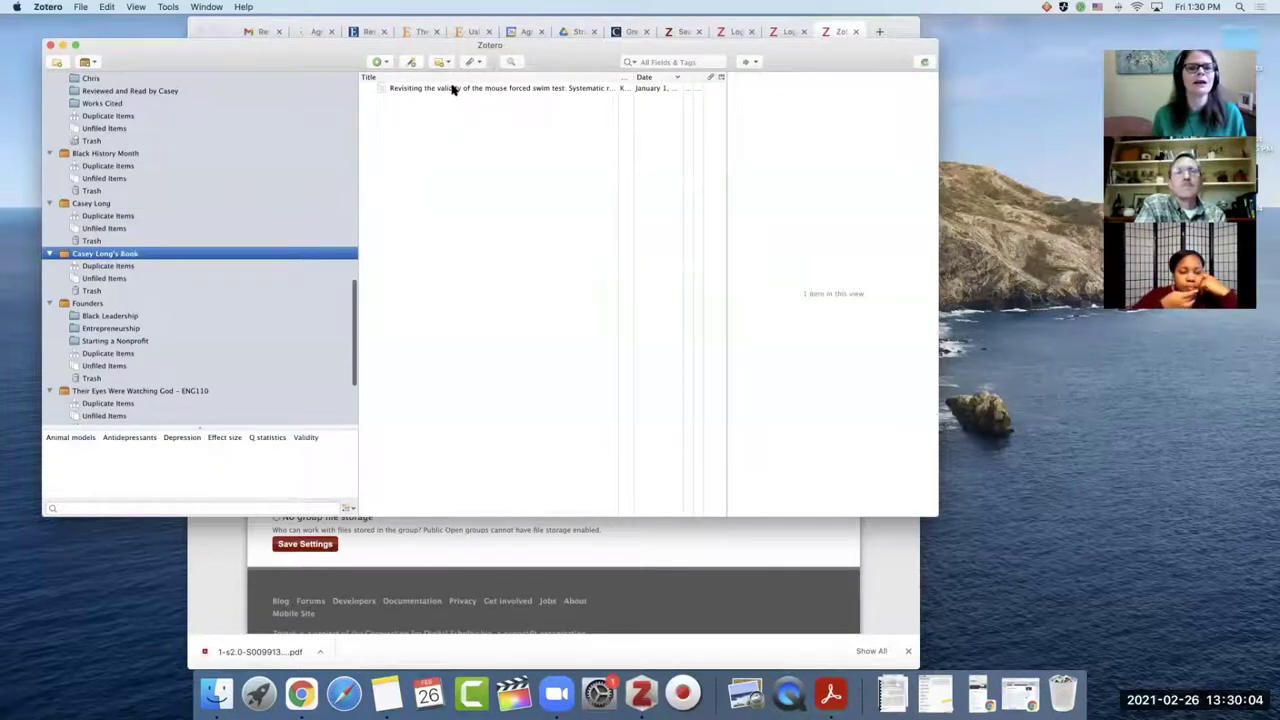
click(92, 205)
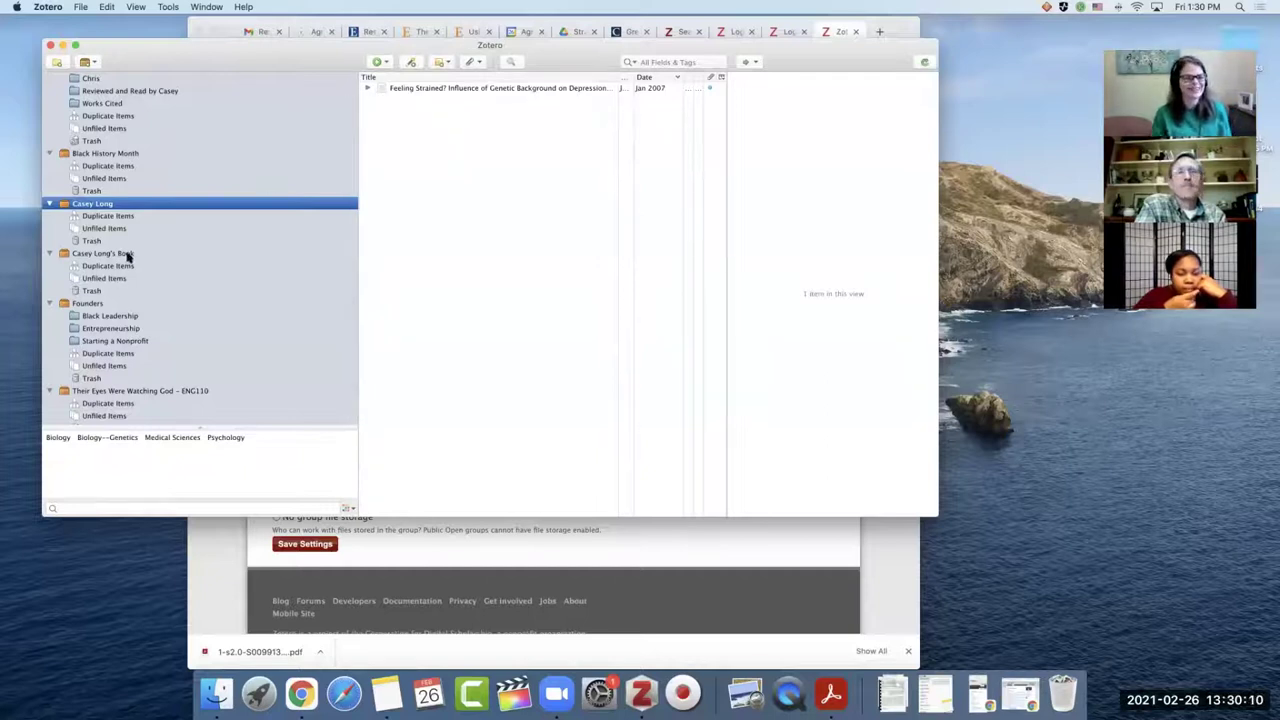
click(365, 90)
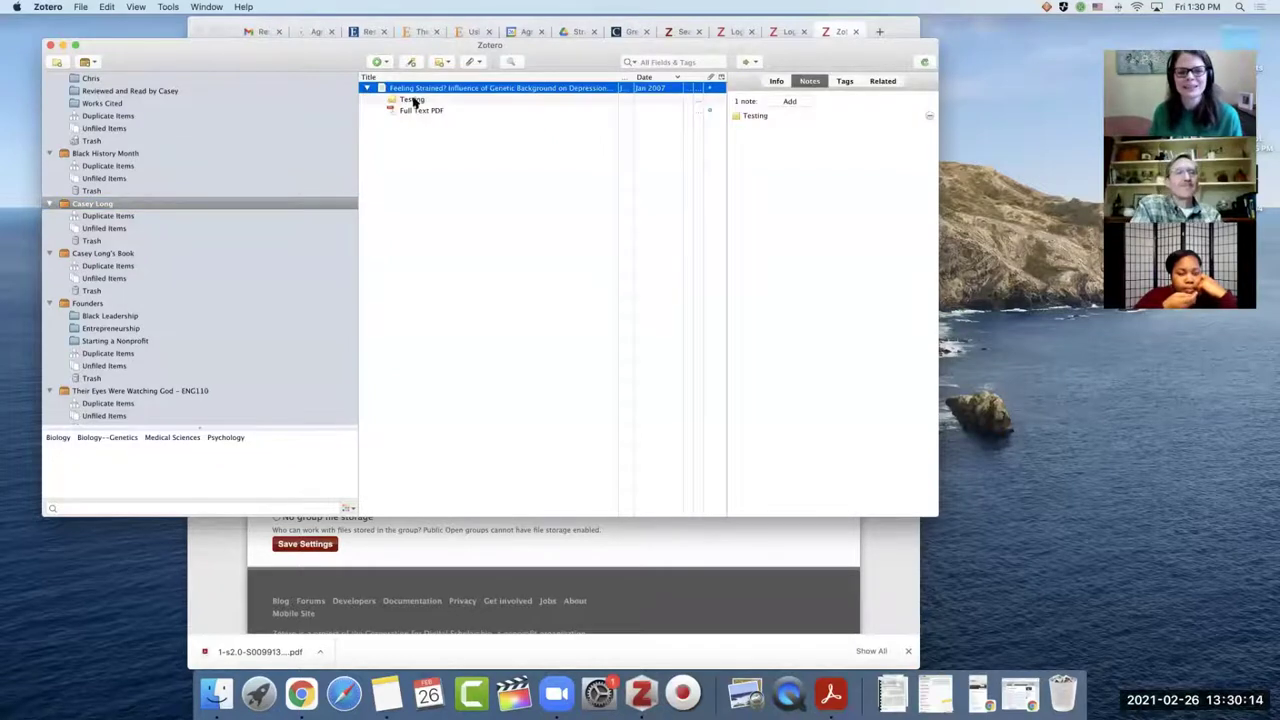
click(418, 102)
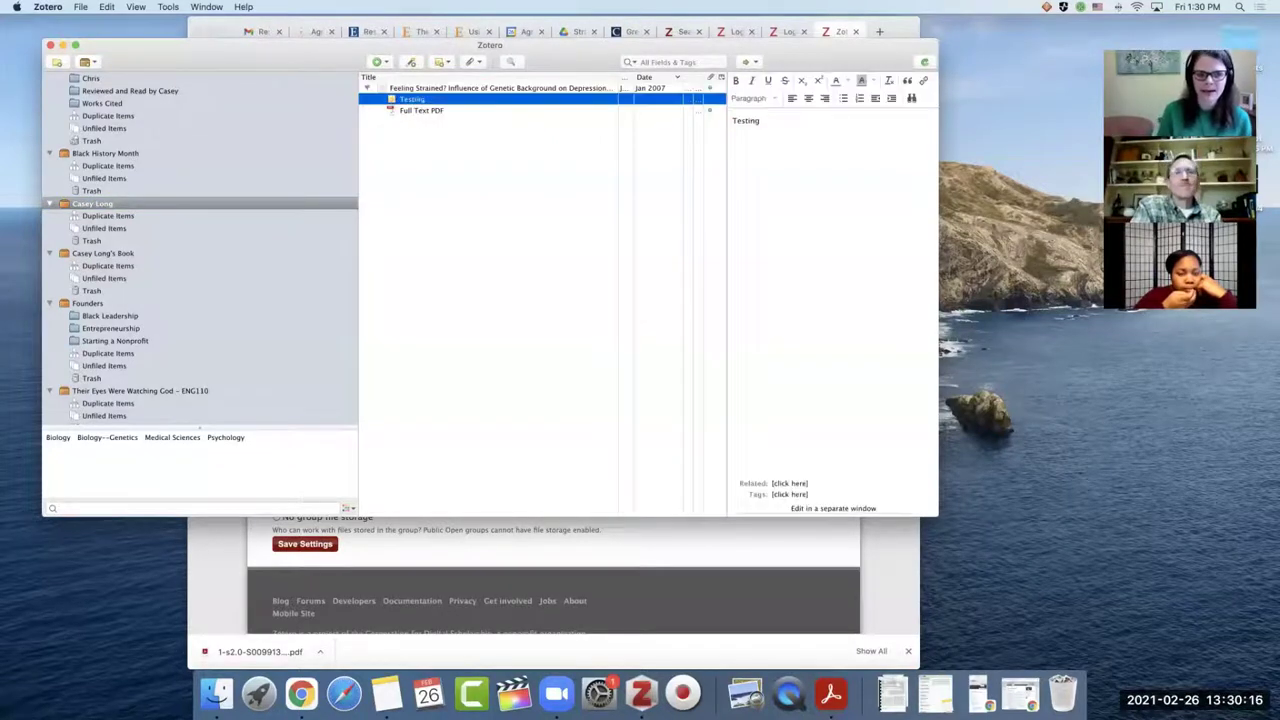
Move the Testing note in the group copy to the trash
key(Delete)
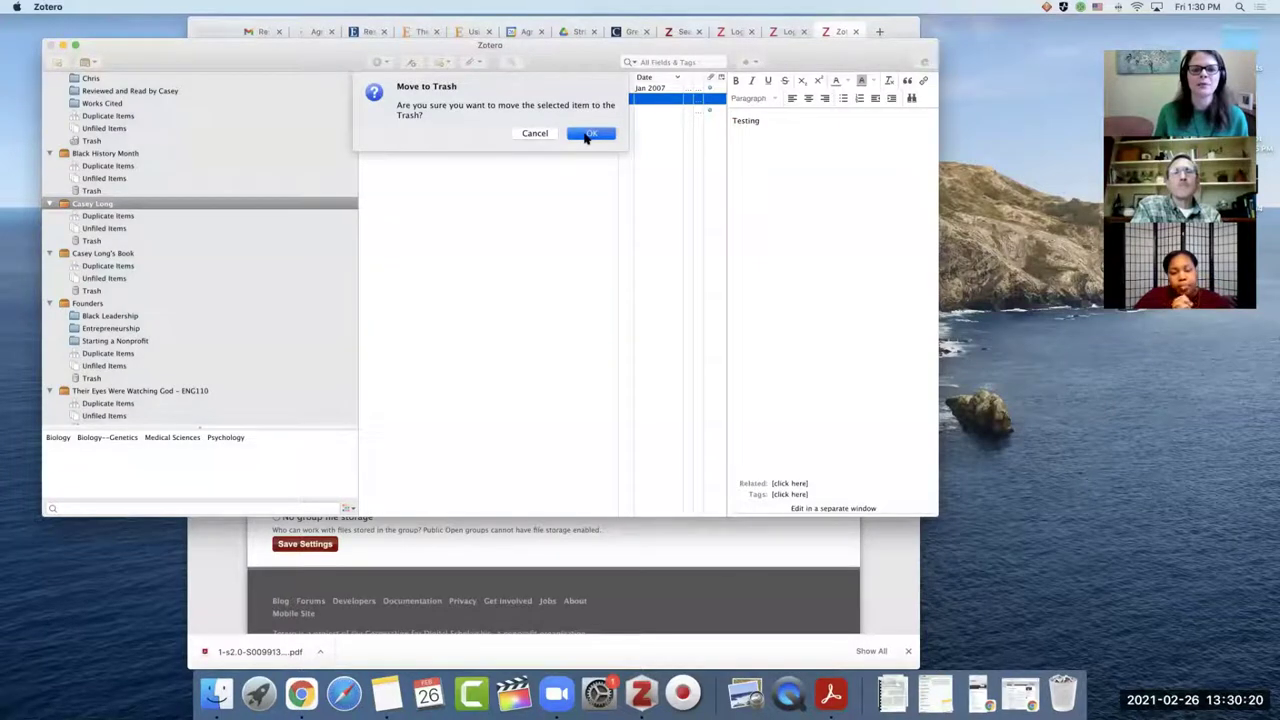
click(588, 135)
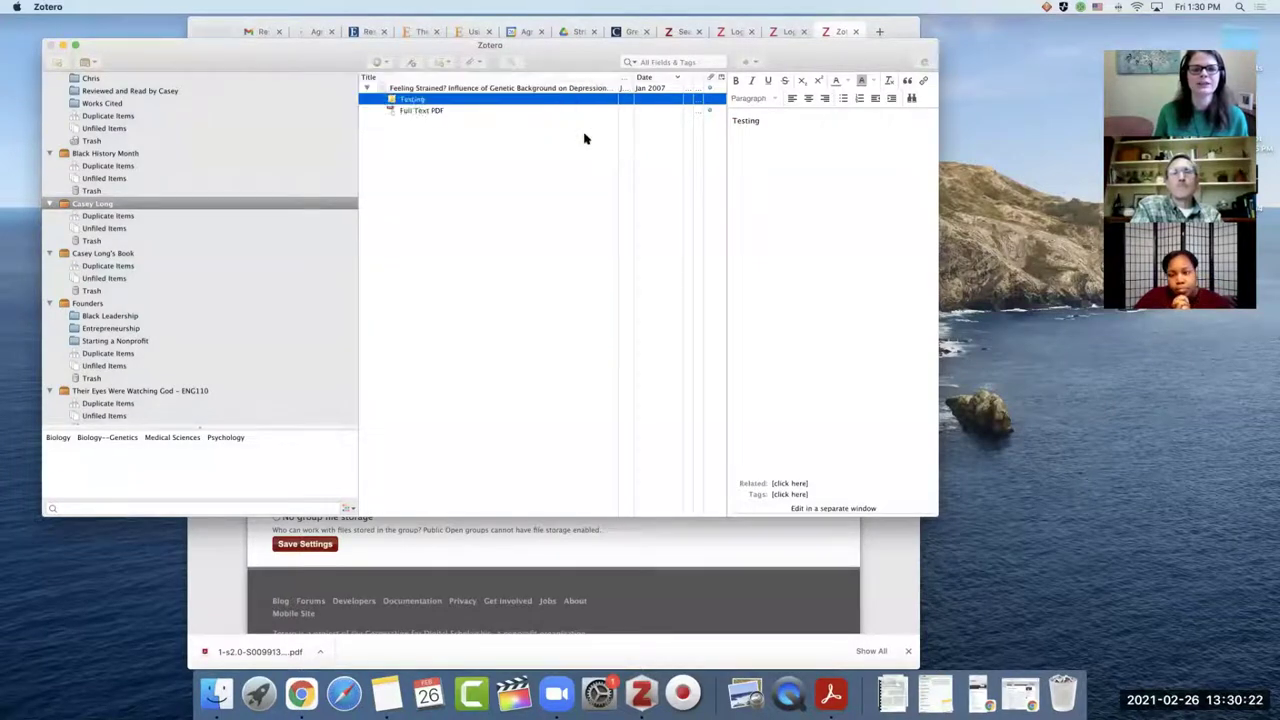
scroll(140, 232, up, 15)
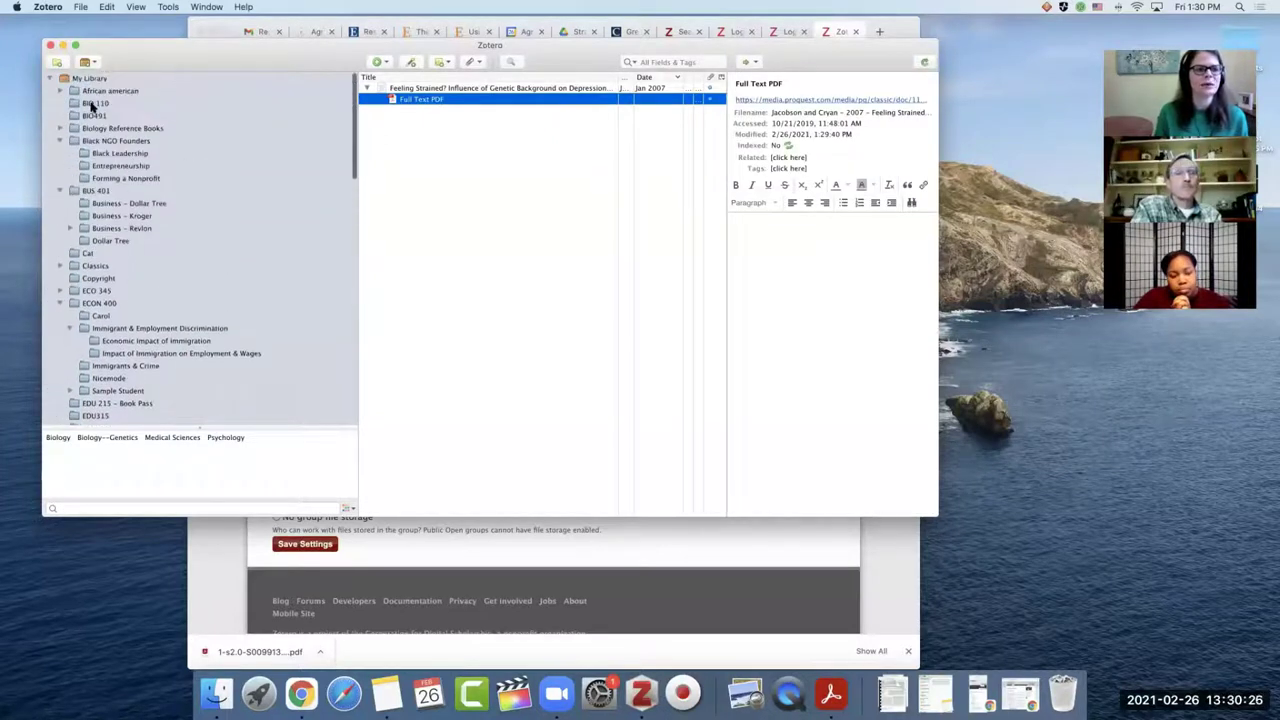
Confirm BIO 110's article still has its Testing note, then bring back Chrome's group settings page
click(92, 103)
click(367, 99)
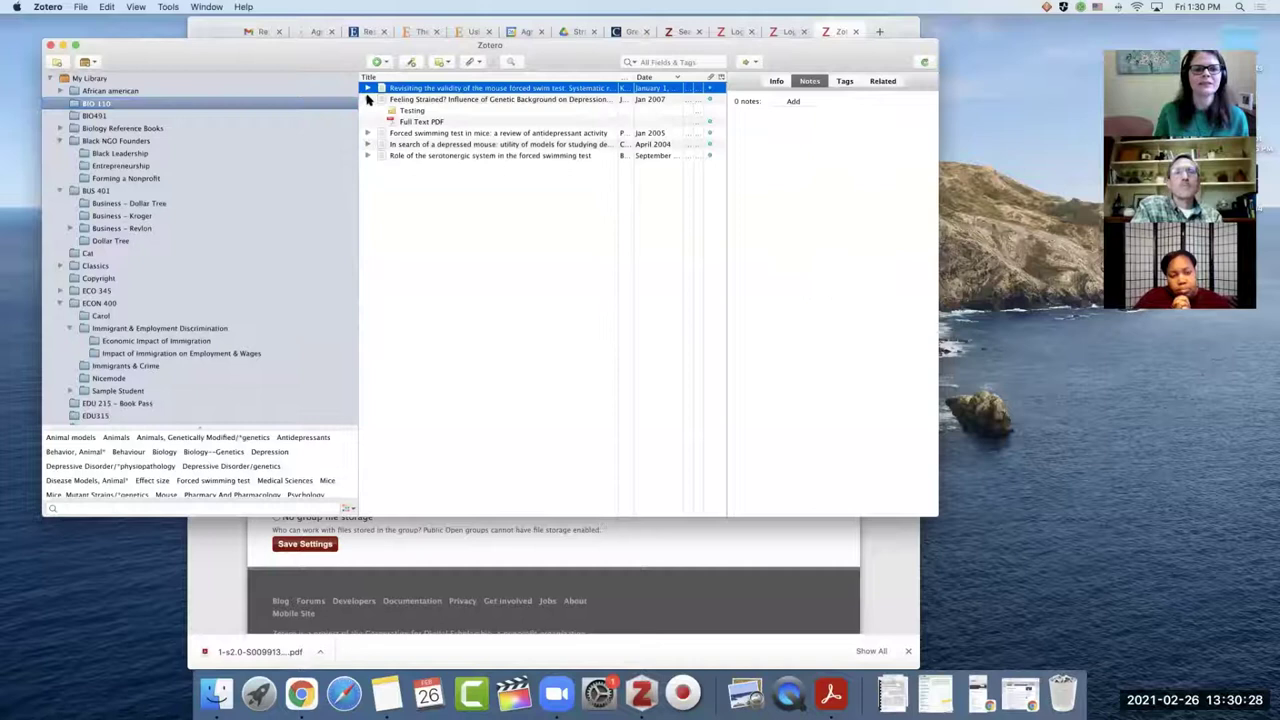
click(412, 110)
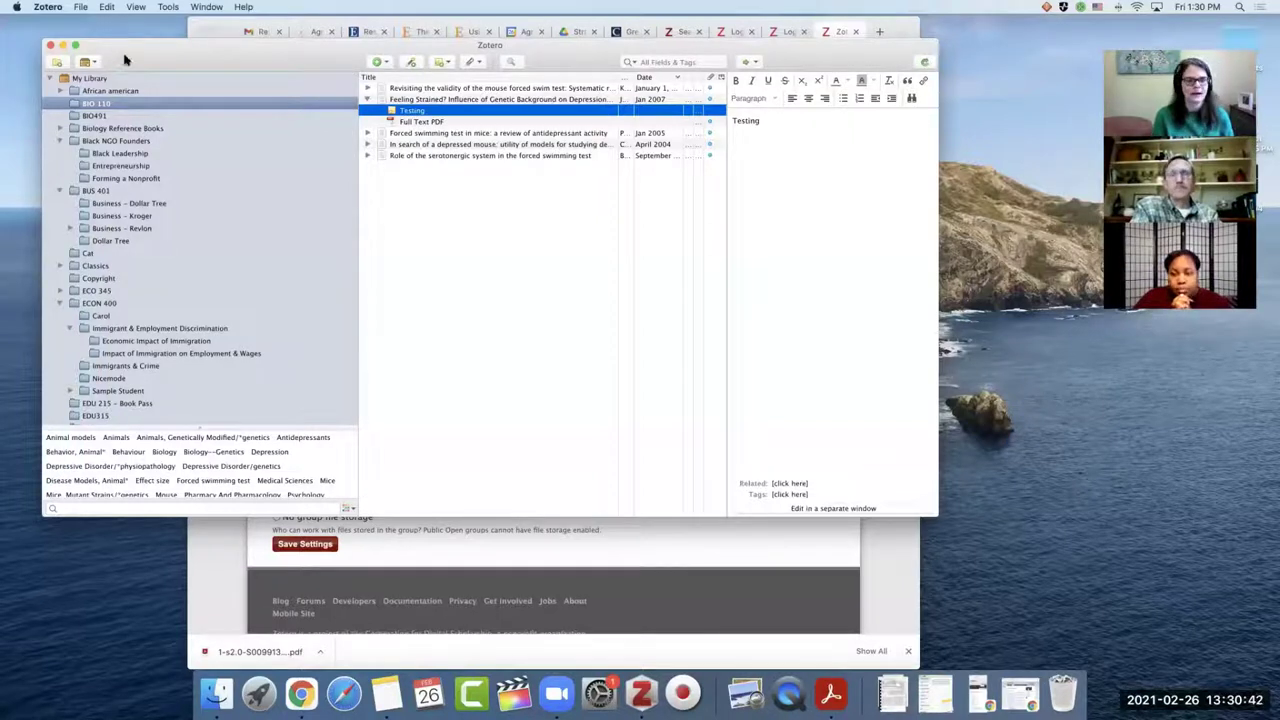
click(207, 23)
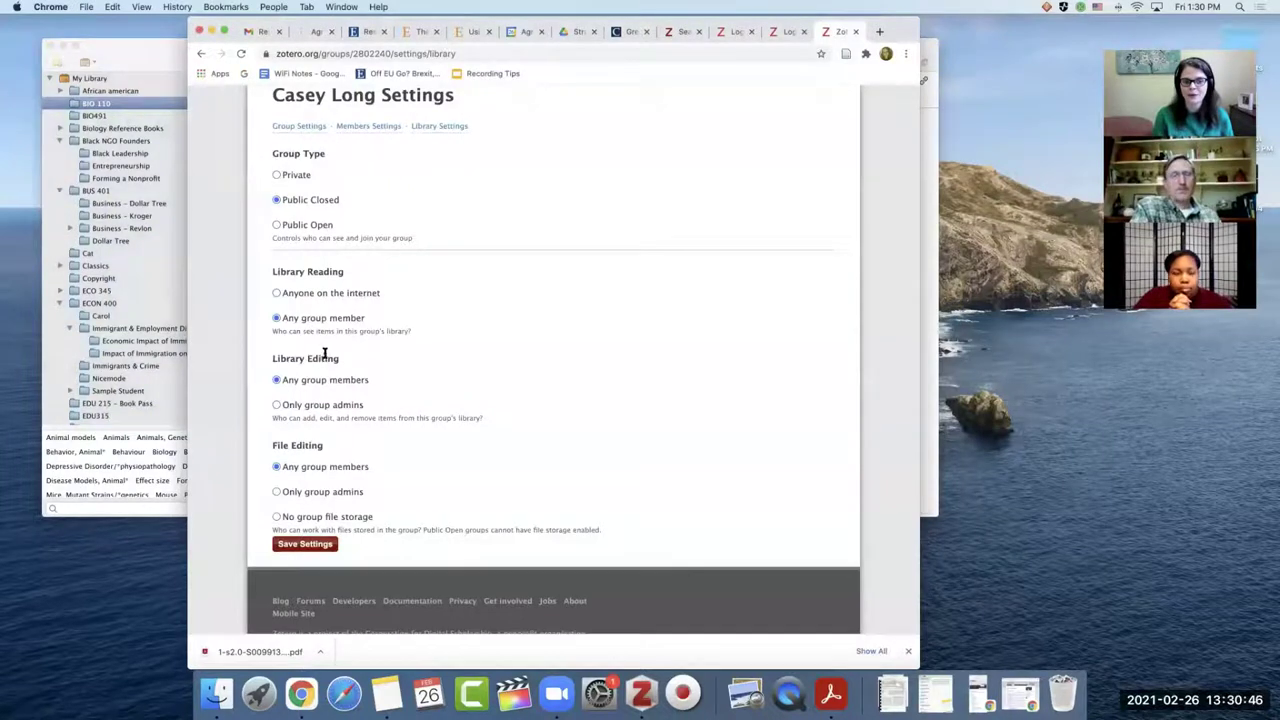
Try switching the group type to Public Open, cancel it, and scroll through the library settings
click(276, 225)
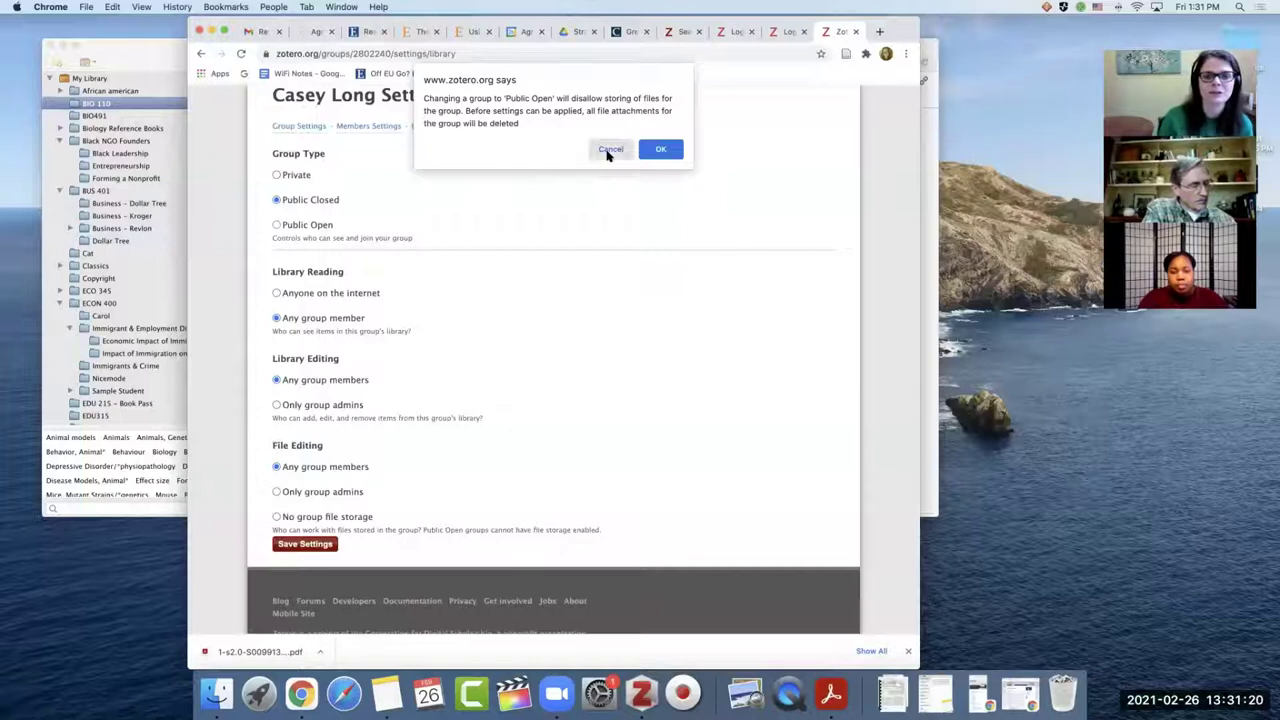
click(609, 151)
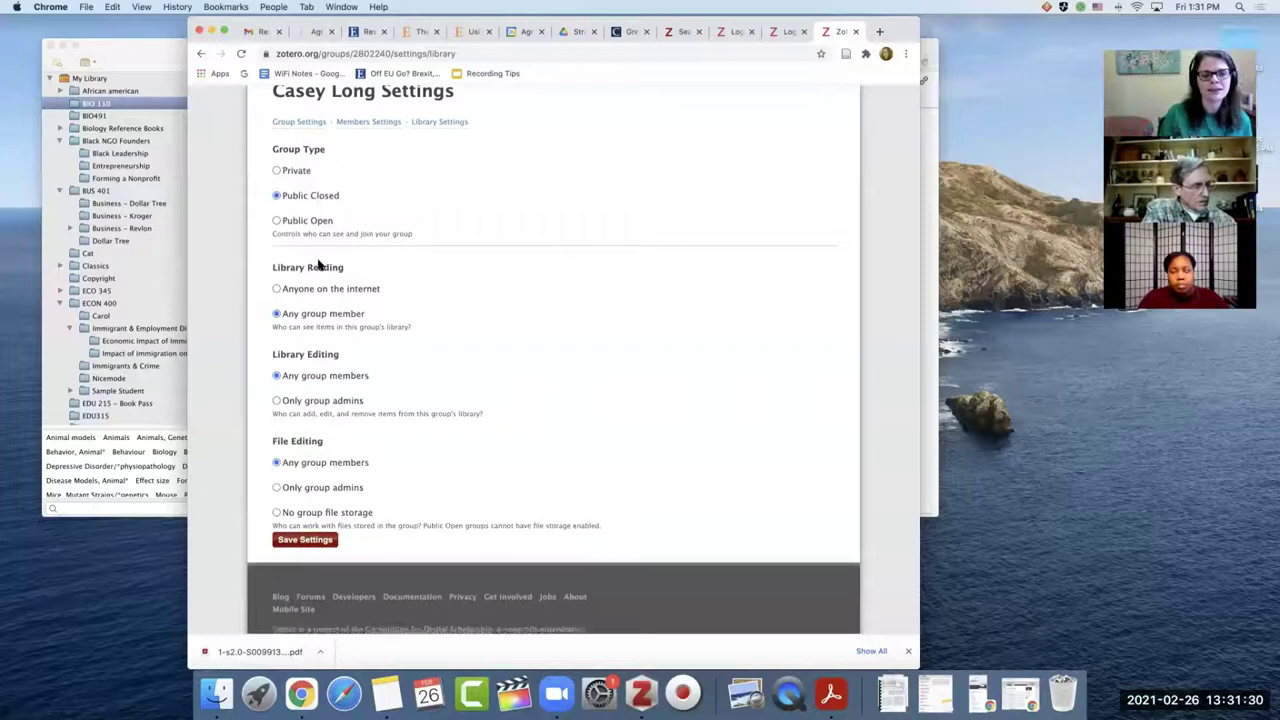
scroll(318, 262, down, 3)
scroll(318, 262, down, 1)
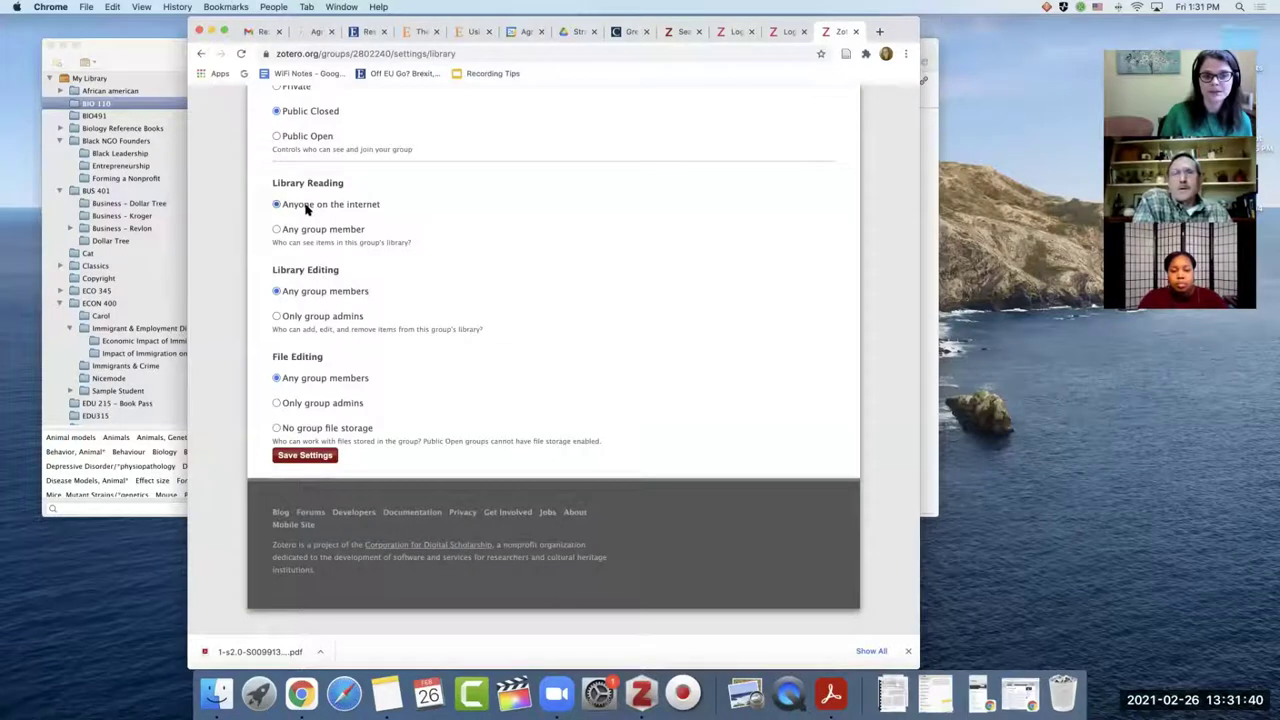
scroll(296, 301, down, 1)
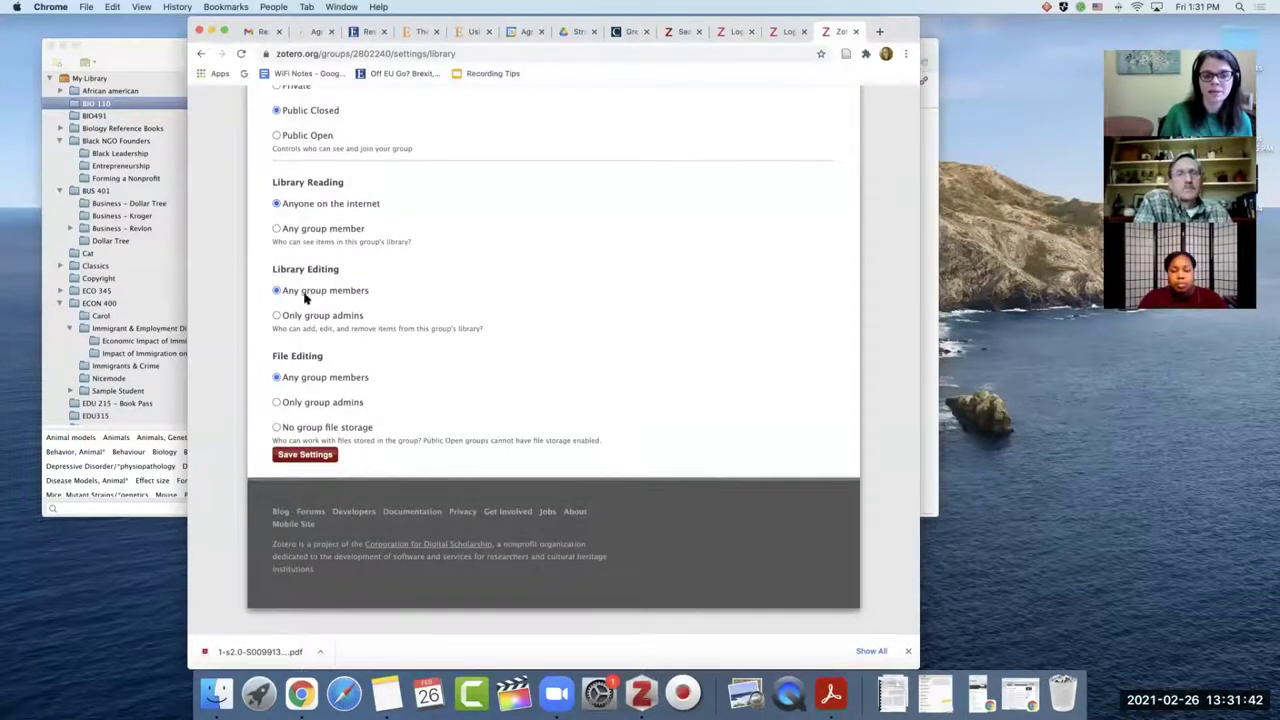
scroll(323, 316, up, 1)
scroll(315, 305, up, 1)
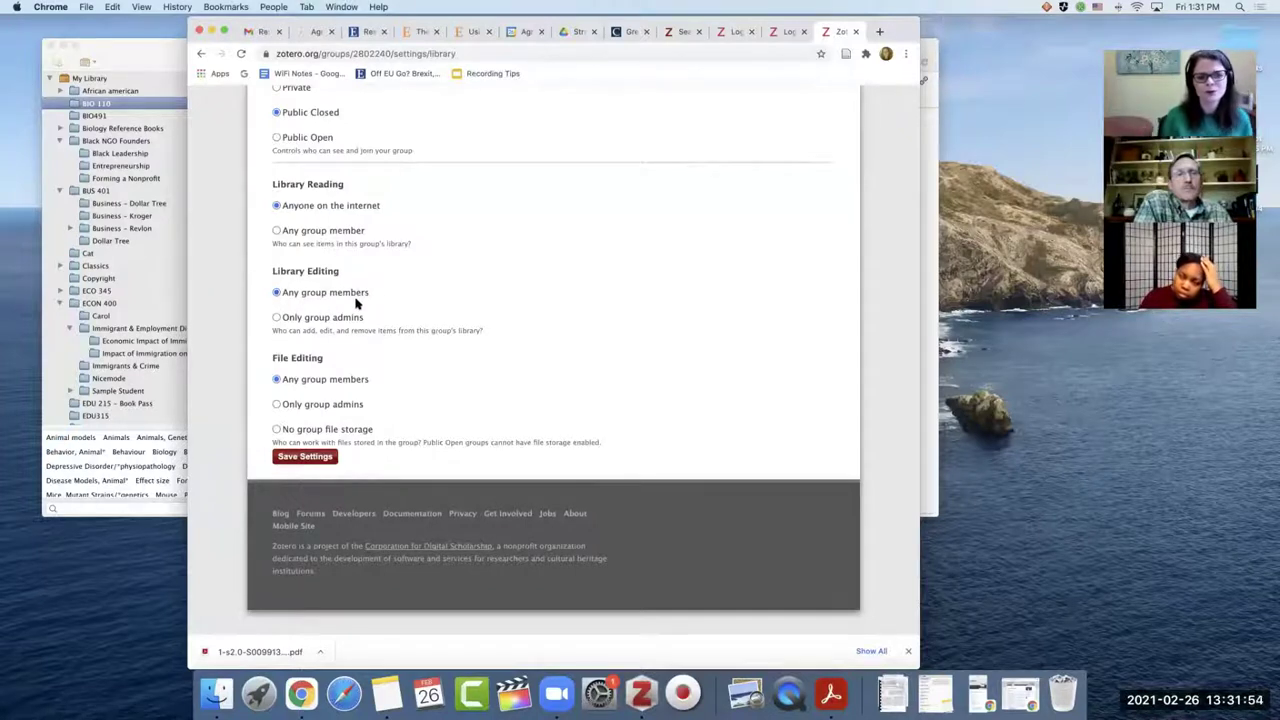
Set both Library Editing and File Editing to 'Only group admins'
click(277, 318)
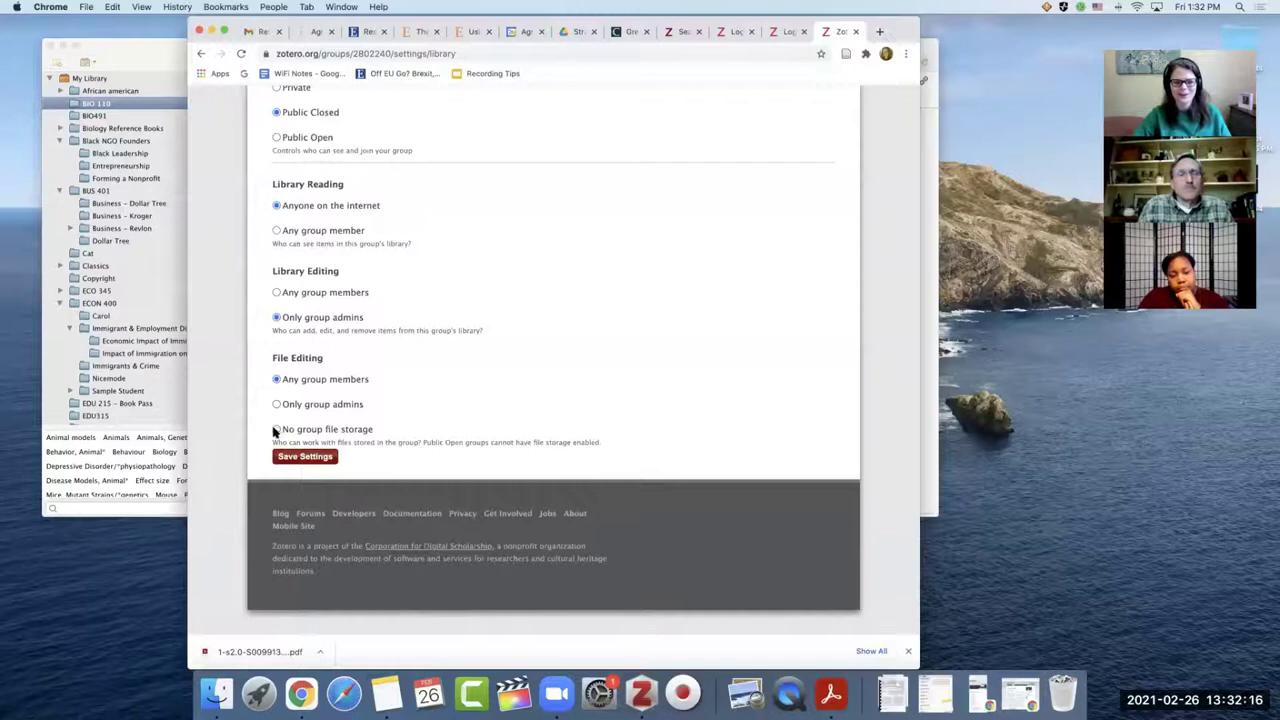
click(277, 430)
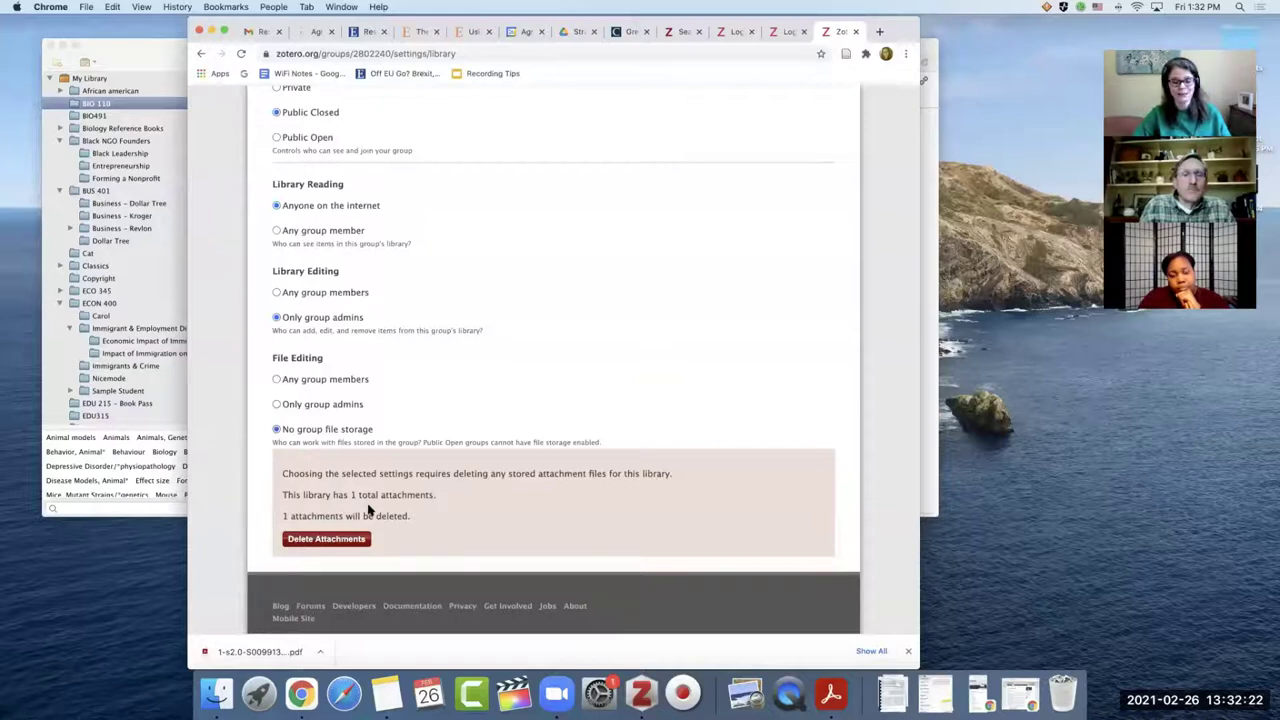
click(277, 405)
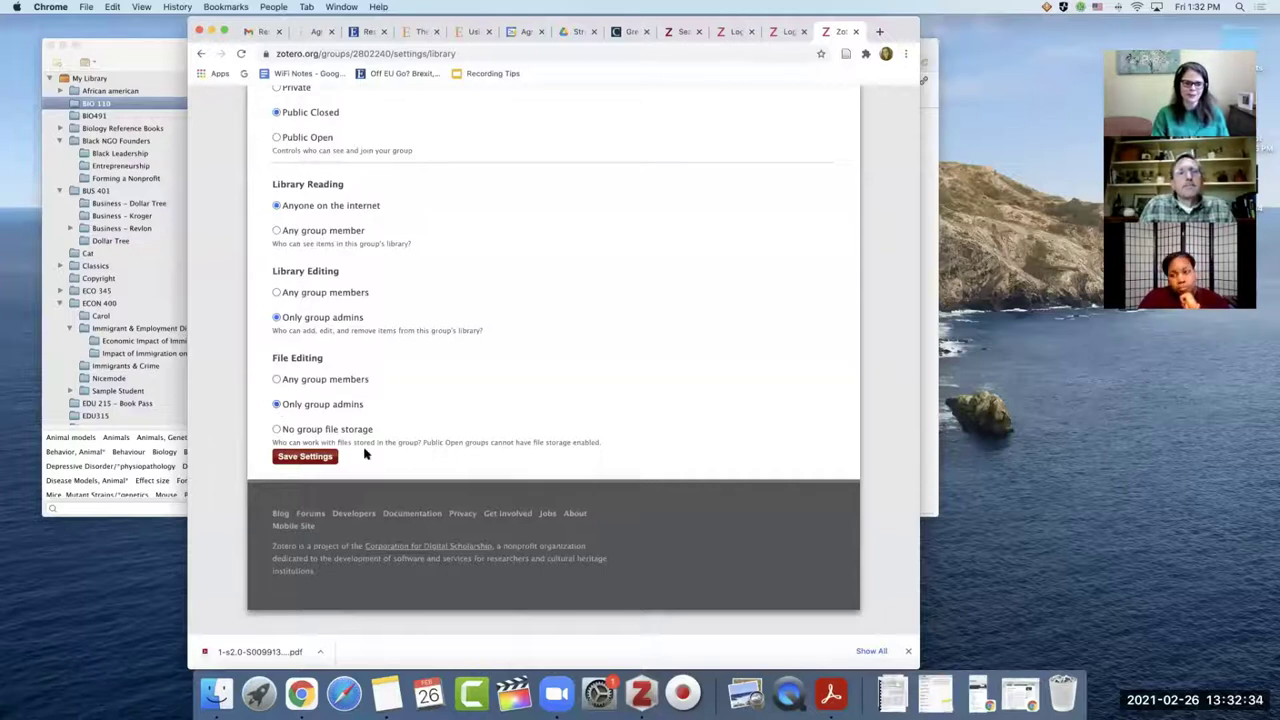
scroll(391, 443, up, 5)
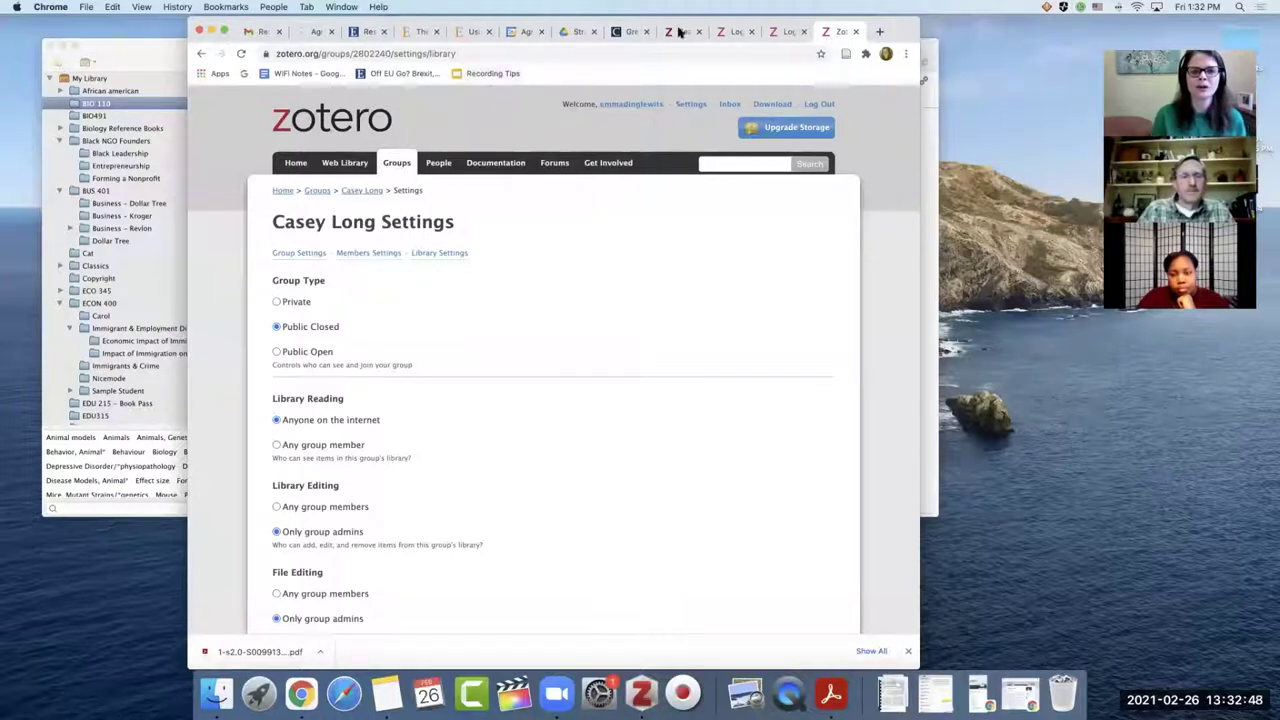
Close the email, library, journal, Elsevier PDF, Calendar, Drive and chronicle.com tabs
click(261, 33)
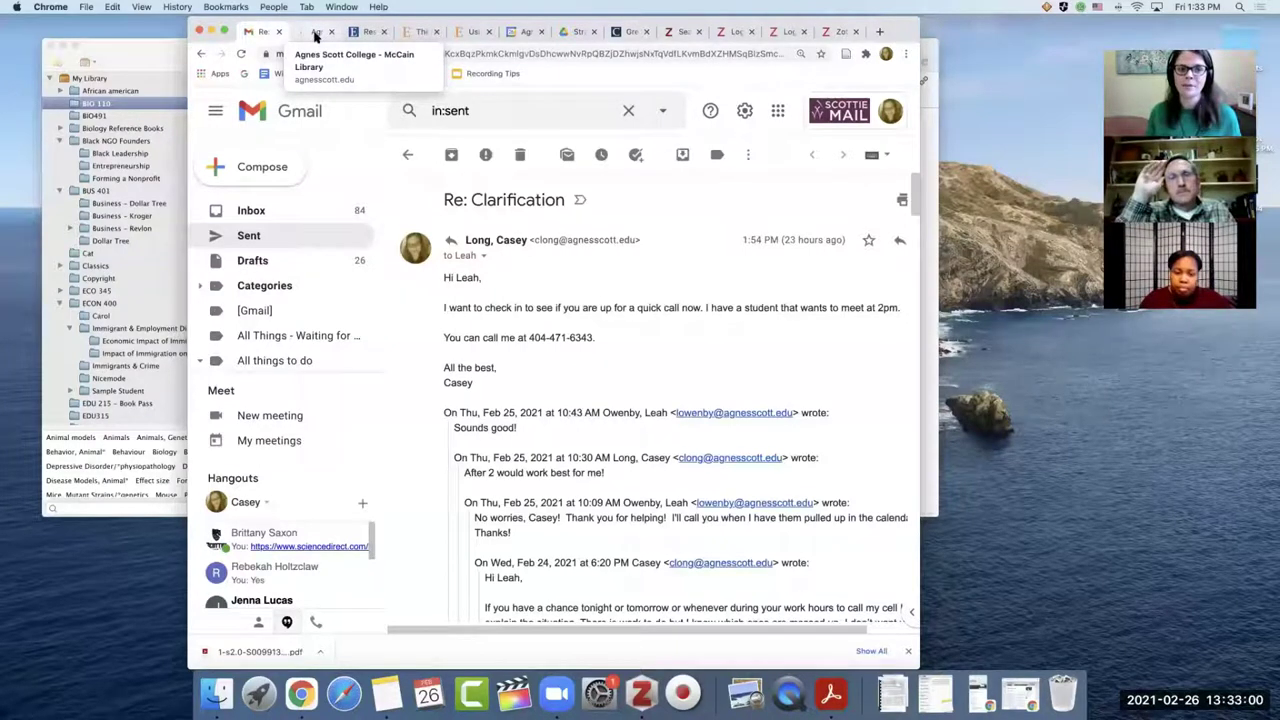
click(284, 33)
click(281, 33)
click(281, 33)
click(280, 32)
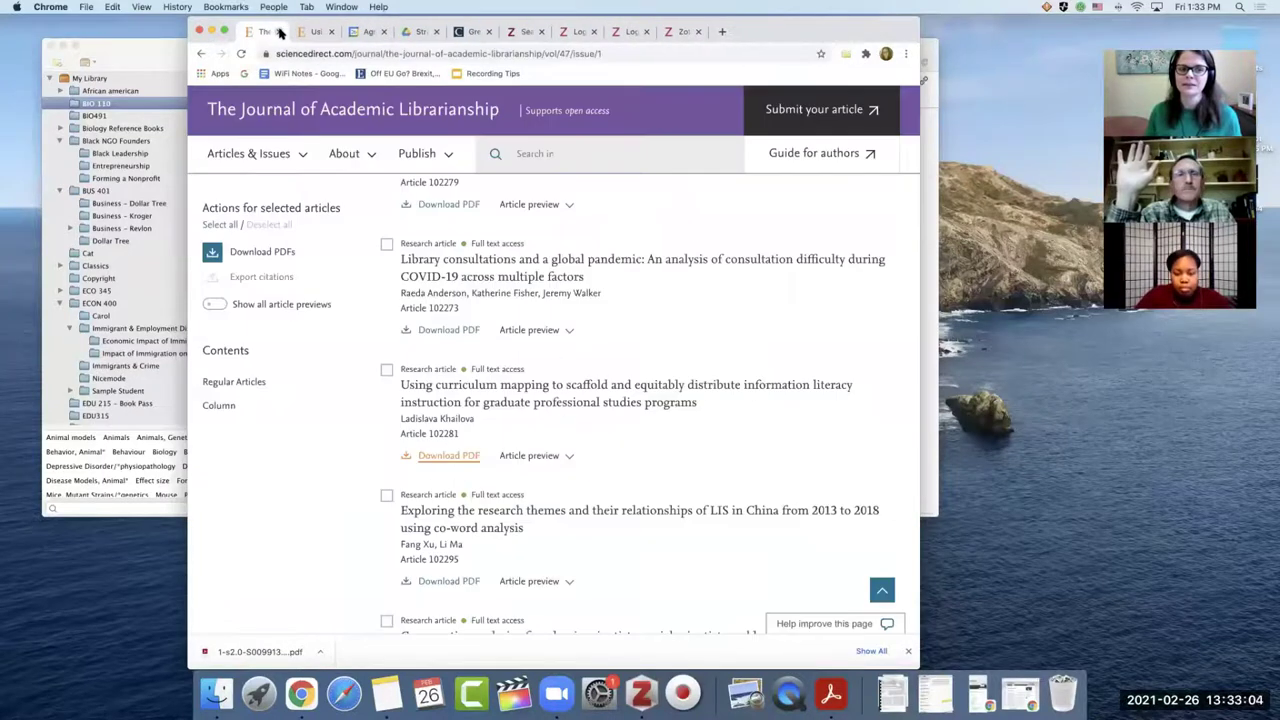
click(280, 32)
click(280, 32)
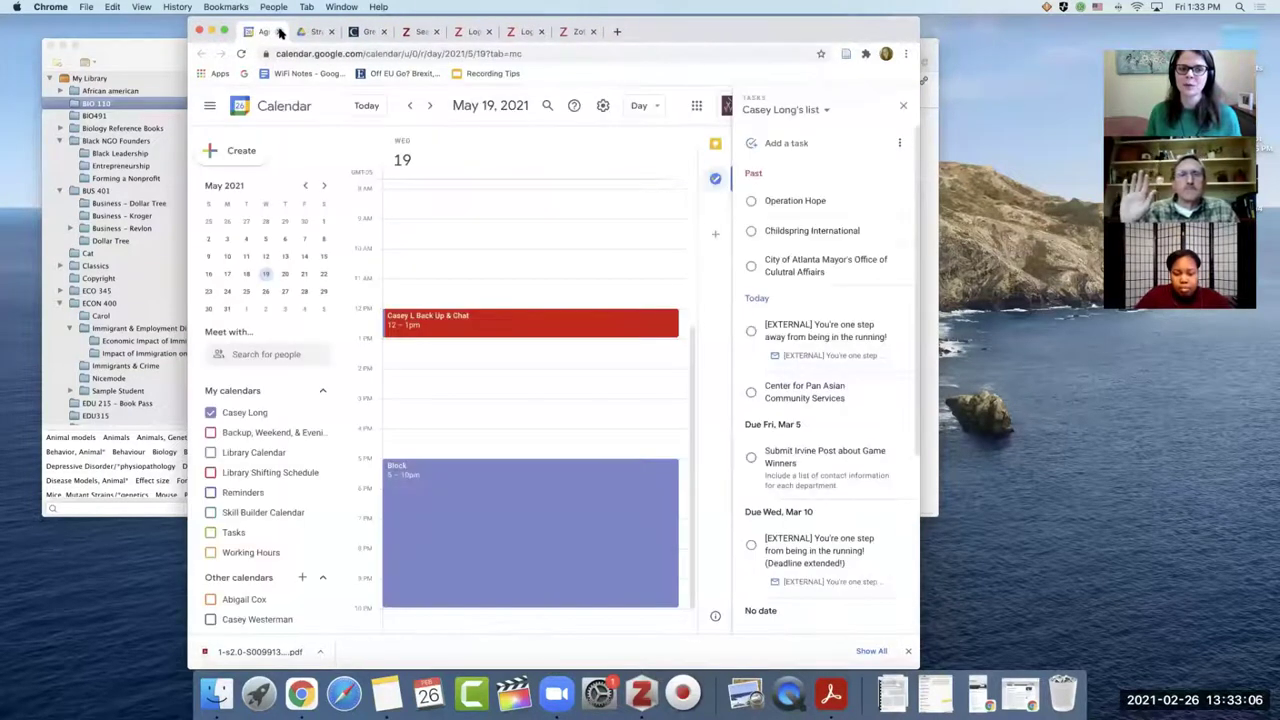
click(280, 32)
click(280, 32)
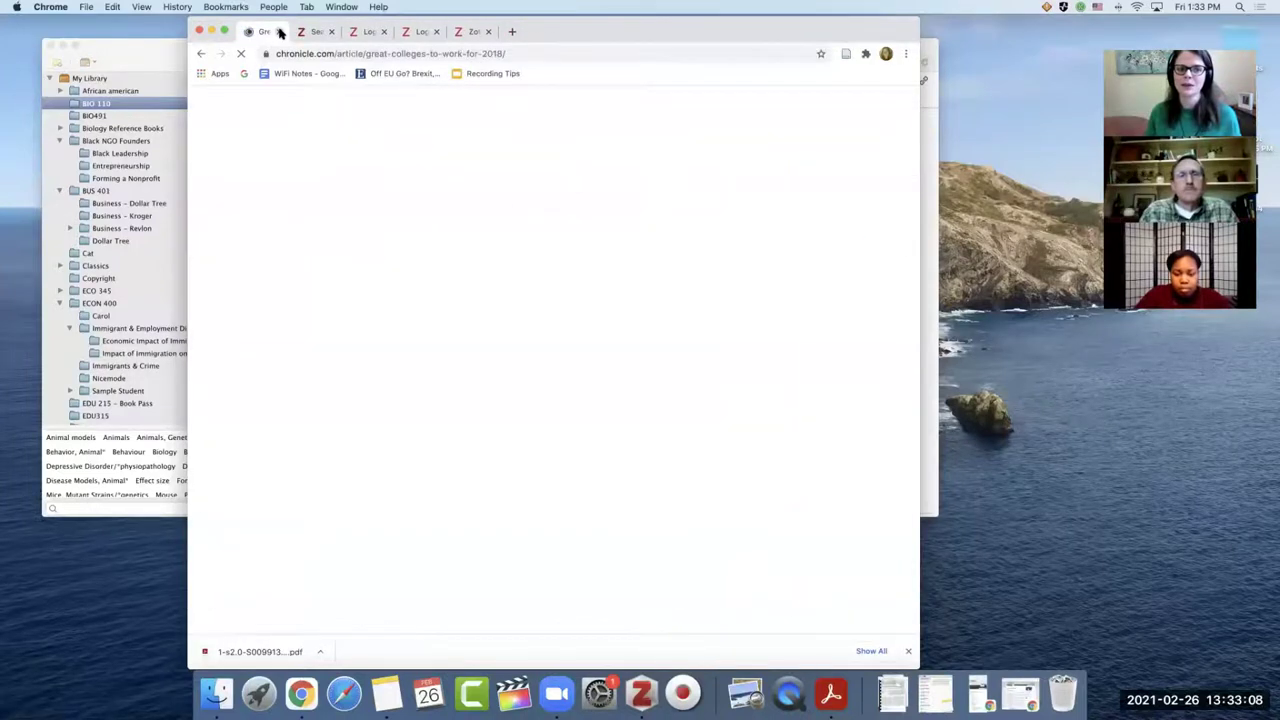
click(280, 32)
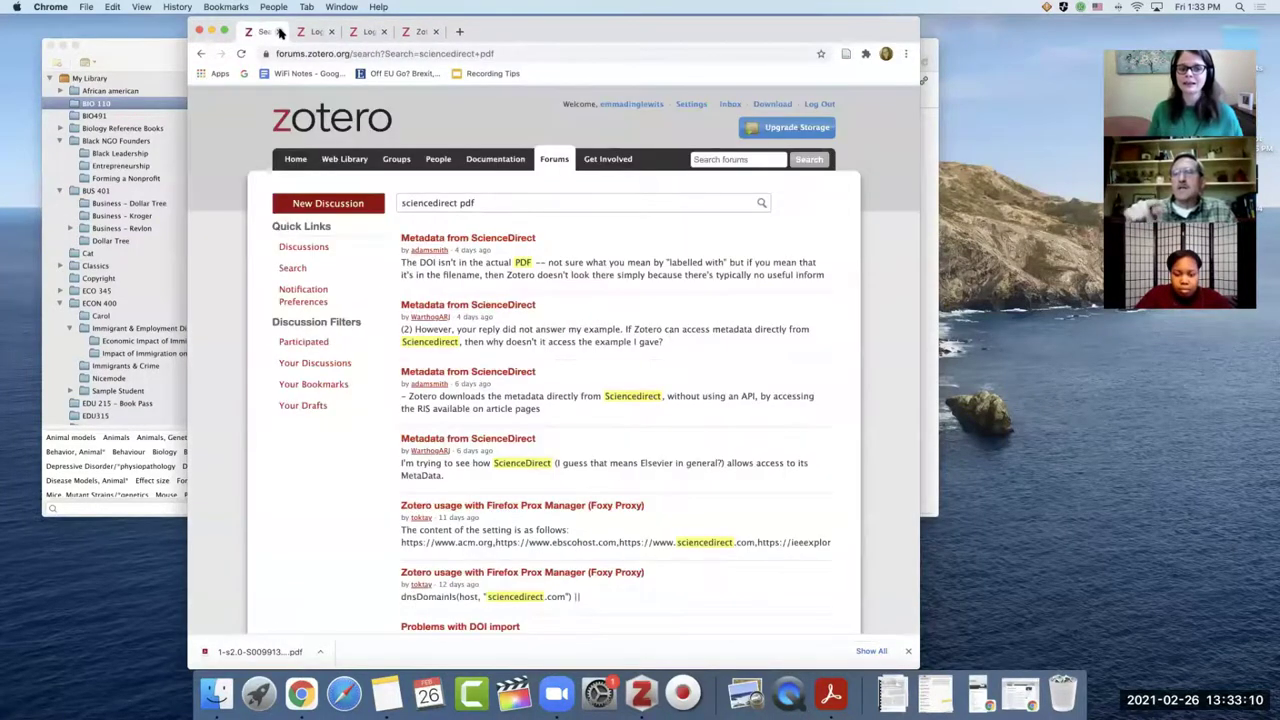
Switch to the zotero.org login tab and log in to the account
click(494, 31)
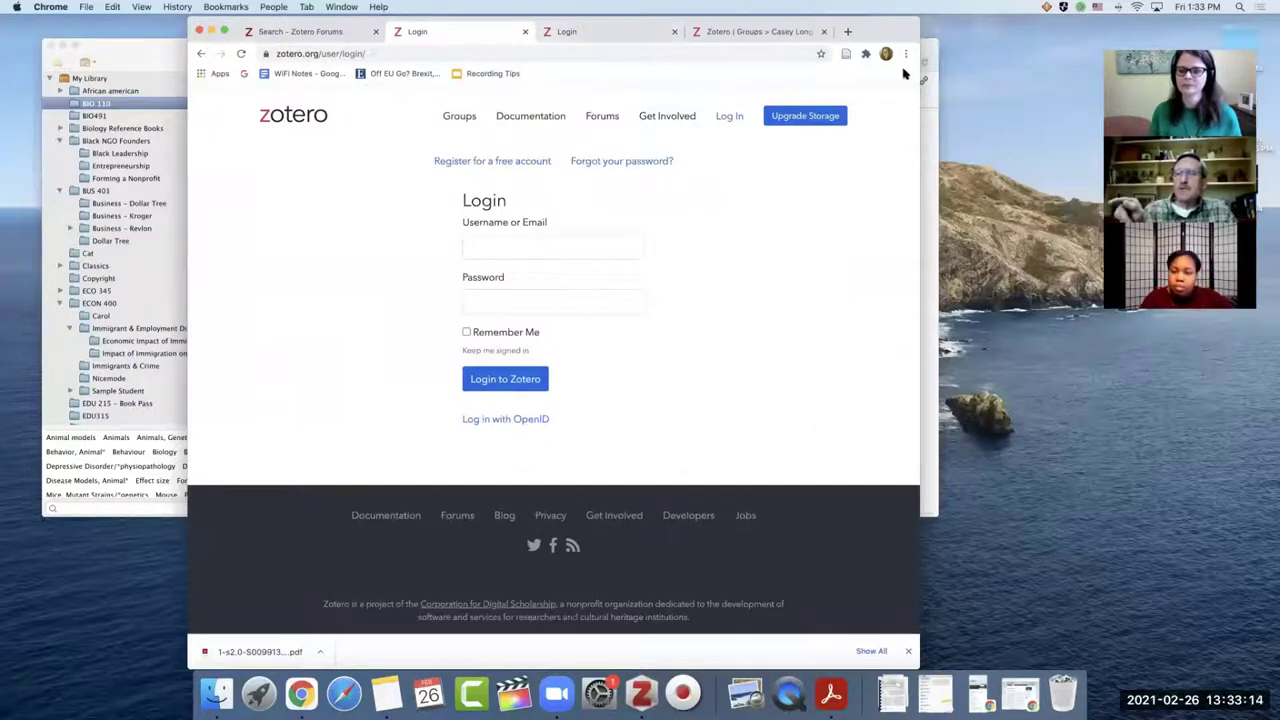
drag(874, 22, 855, 33)
click(414, 54)
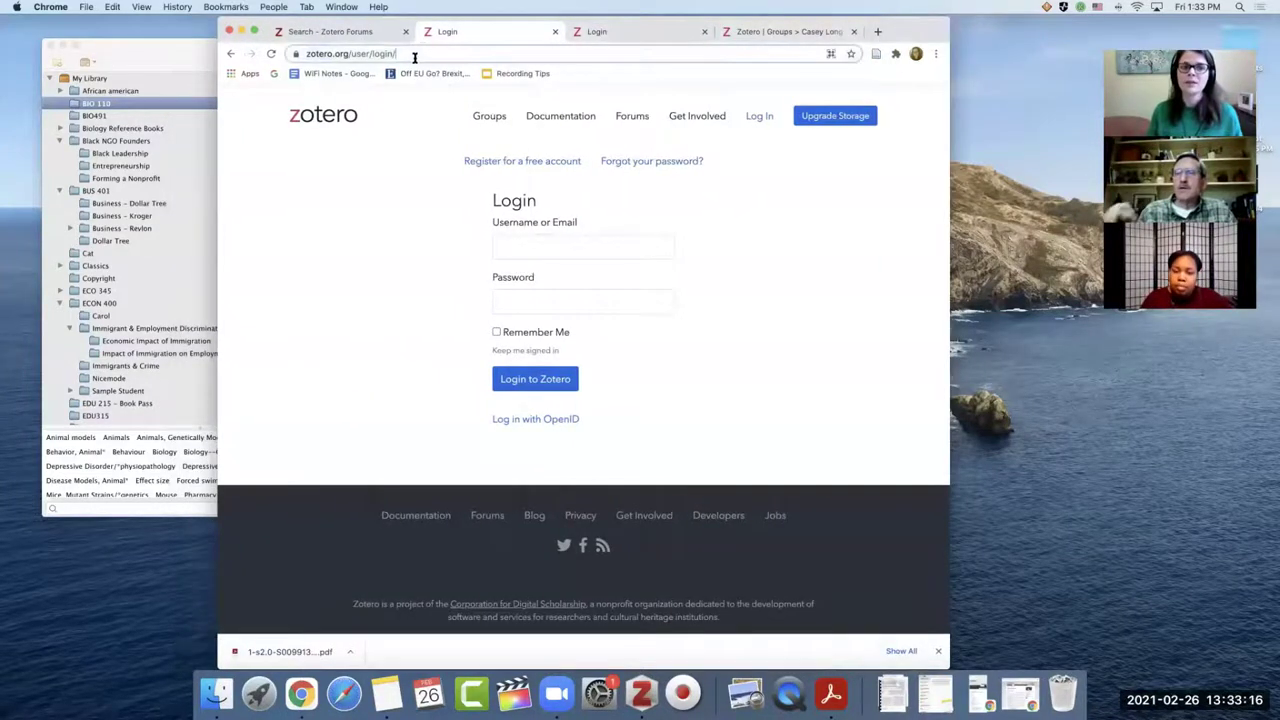
text(a)
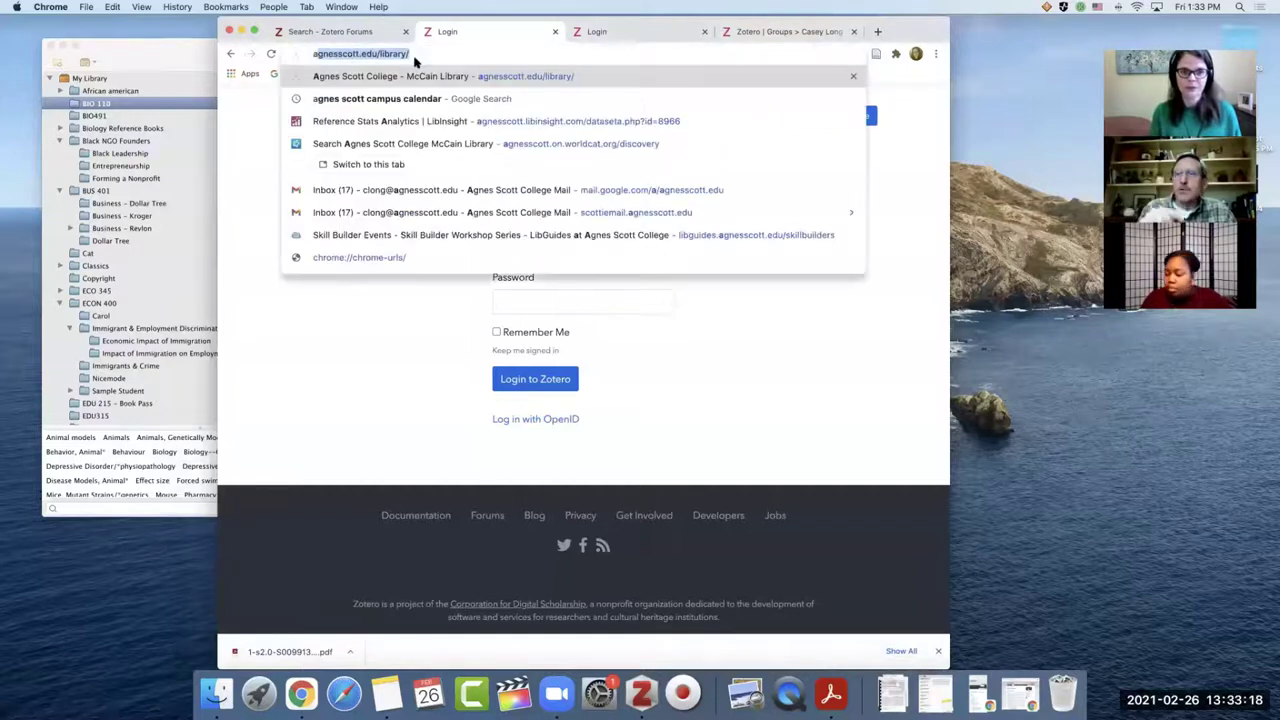
key(BackSpace)
key(BackSpace)
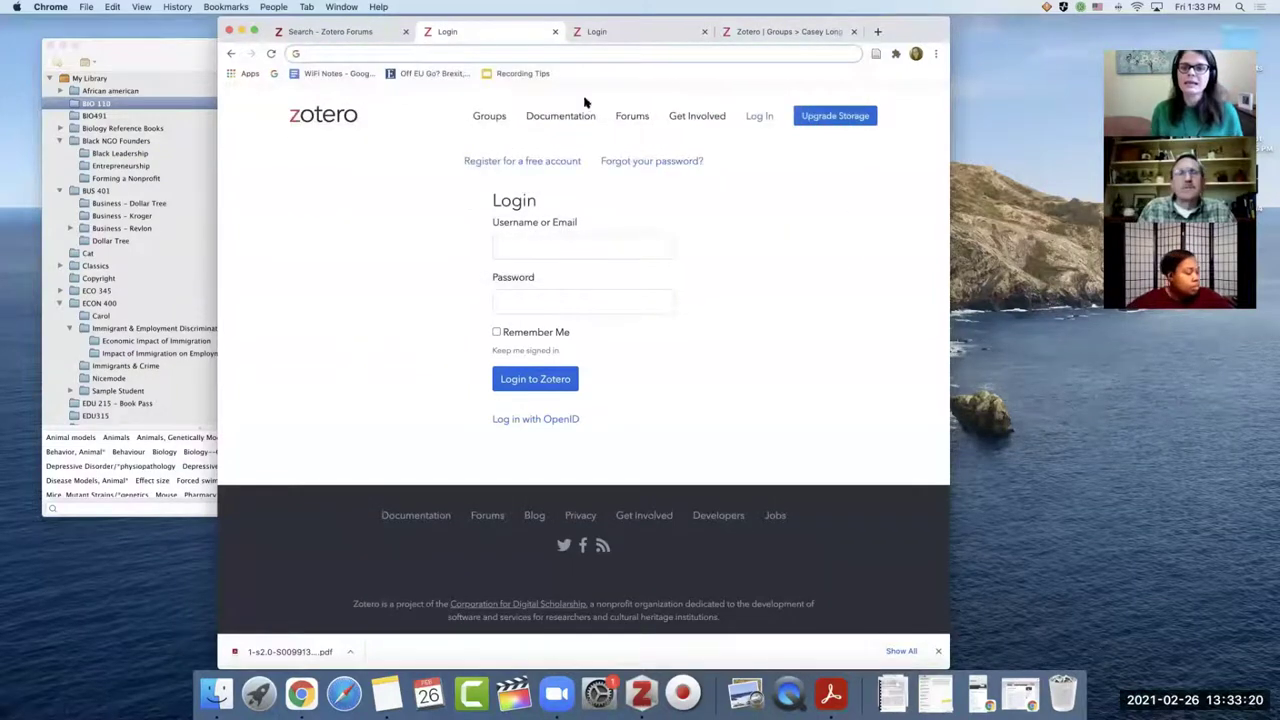
click(760, 117)
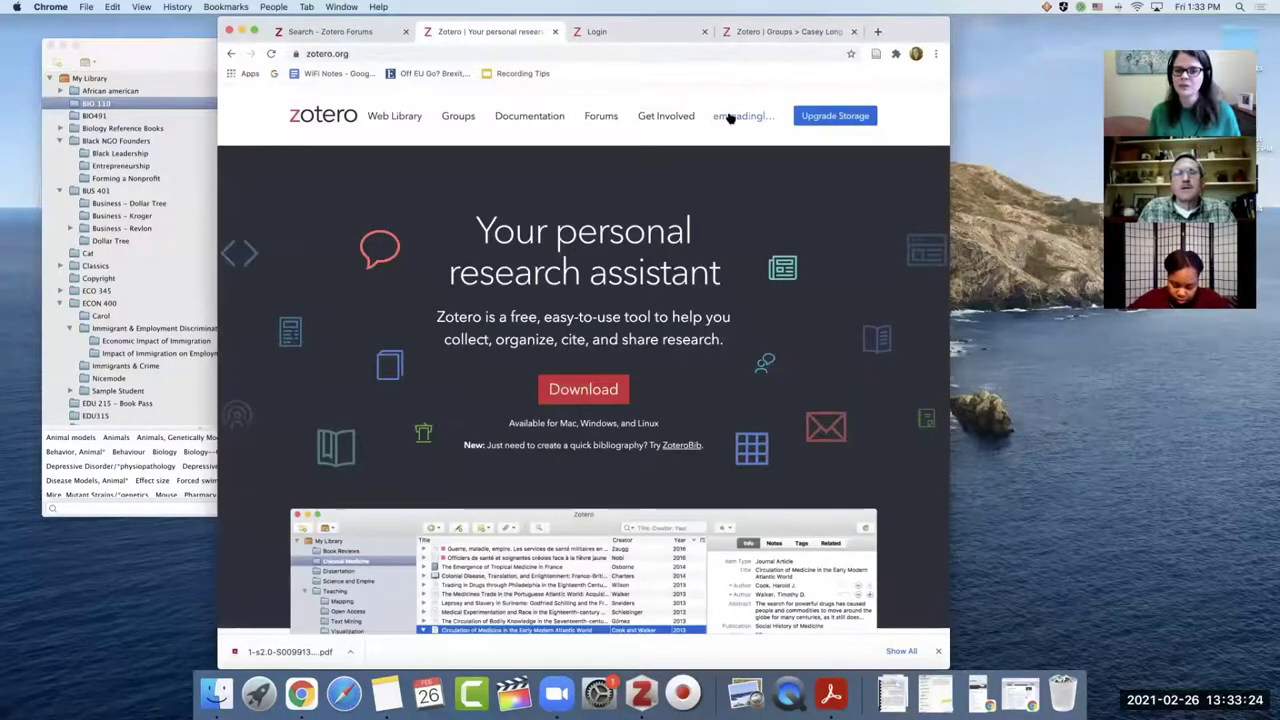
Go to the Zotero Groups page via the account menu and scroll down to Black History Month
click(733, 117)
click(458, 117)
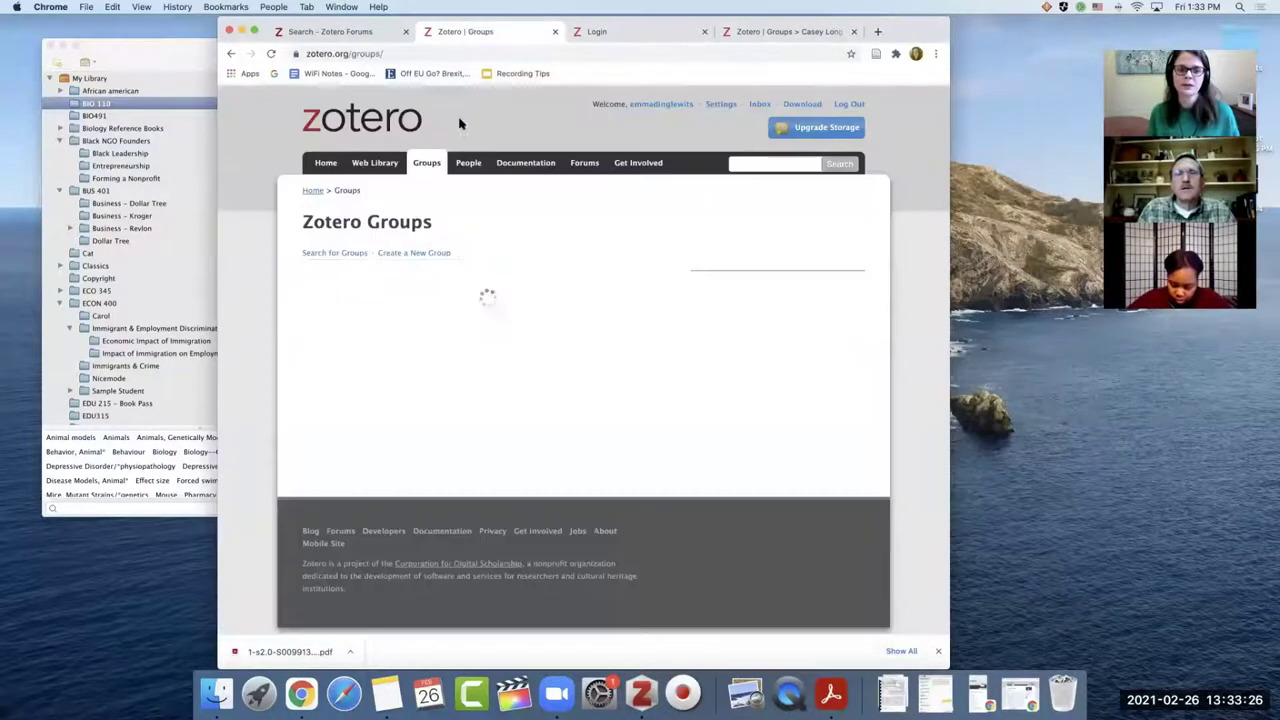
scroll(384, 325, down, 1)
scroll(384, 325, down, 1)
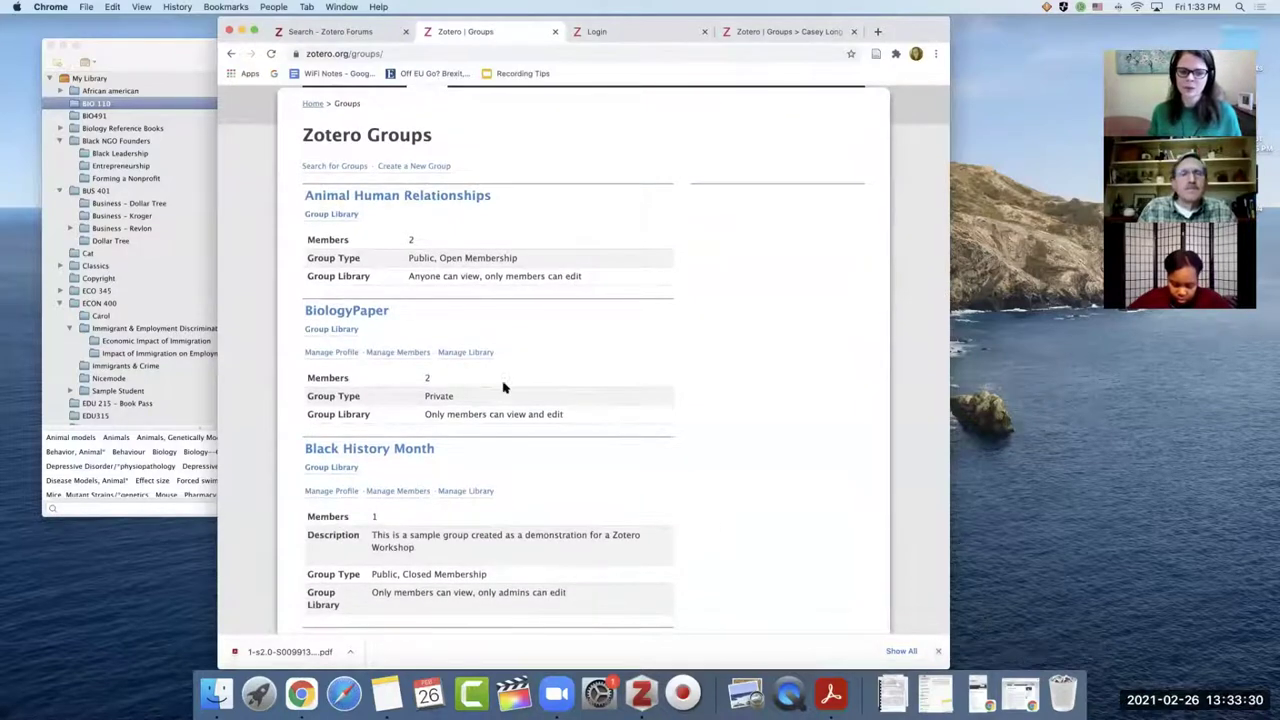
scroll(505, 390, down, 3)
scroll(505, 390, down, 1)
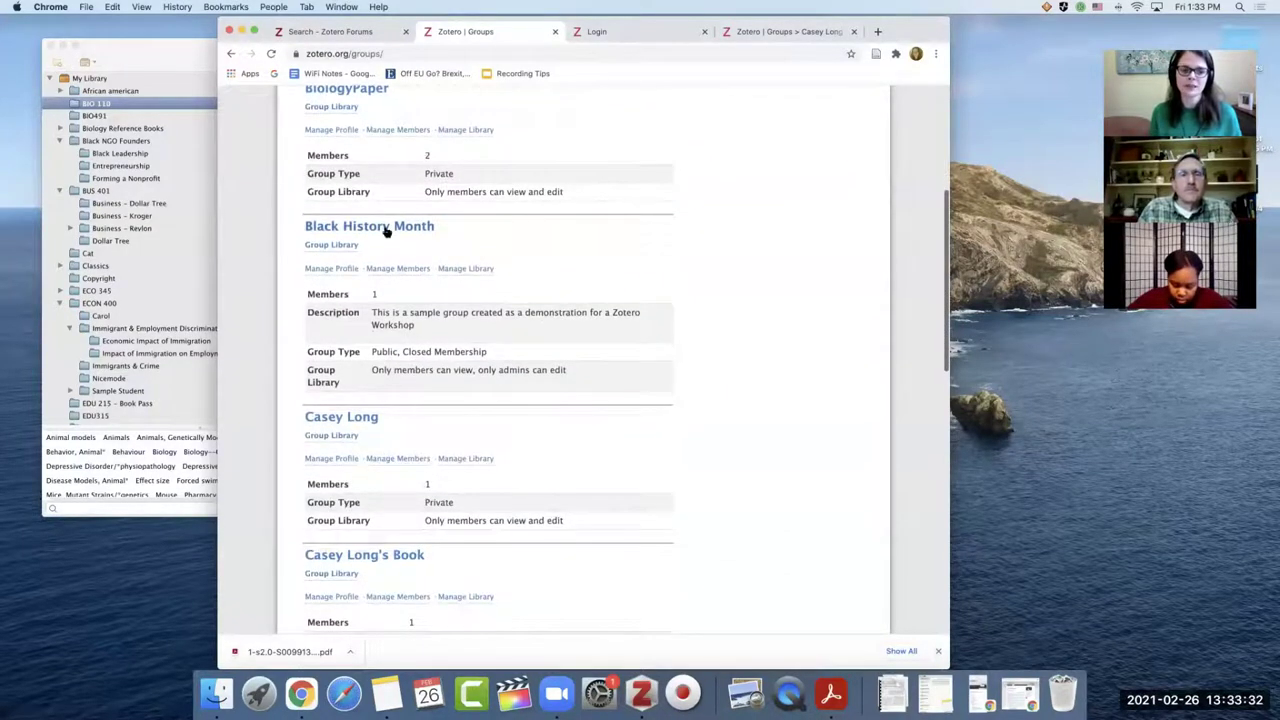
scroll(385, 230, down, 2)
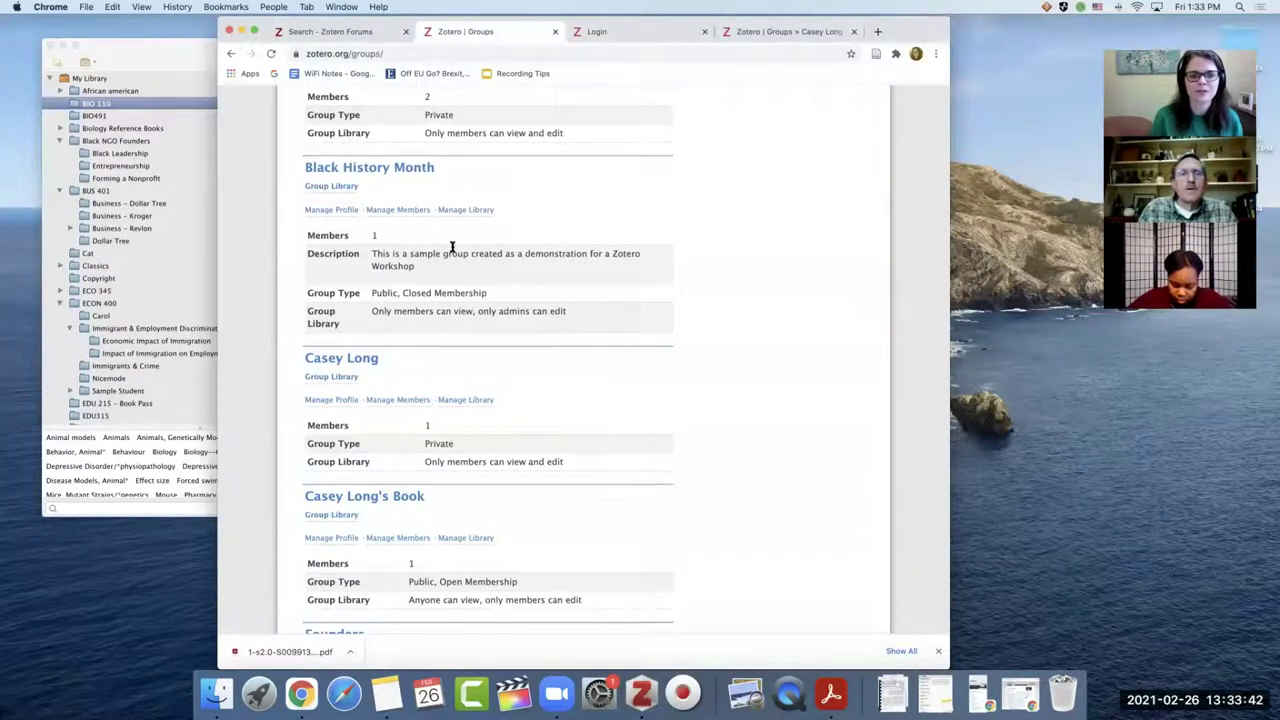
click(343, 189)
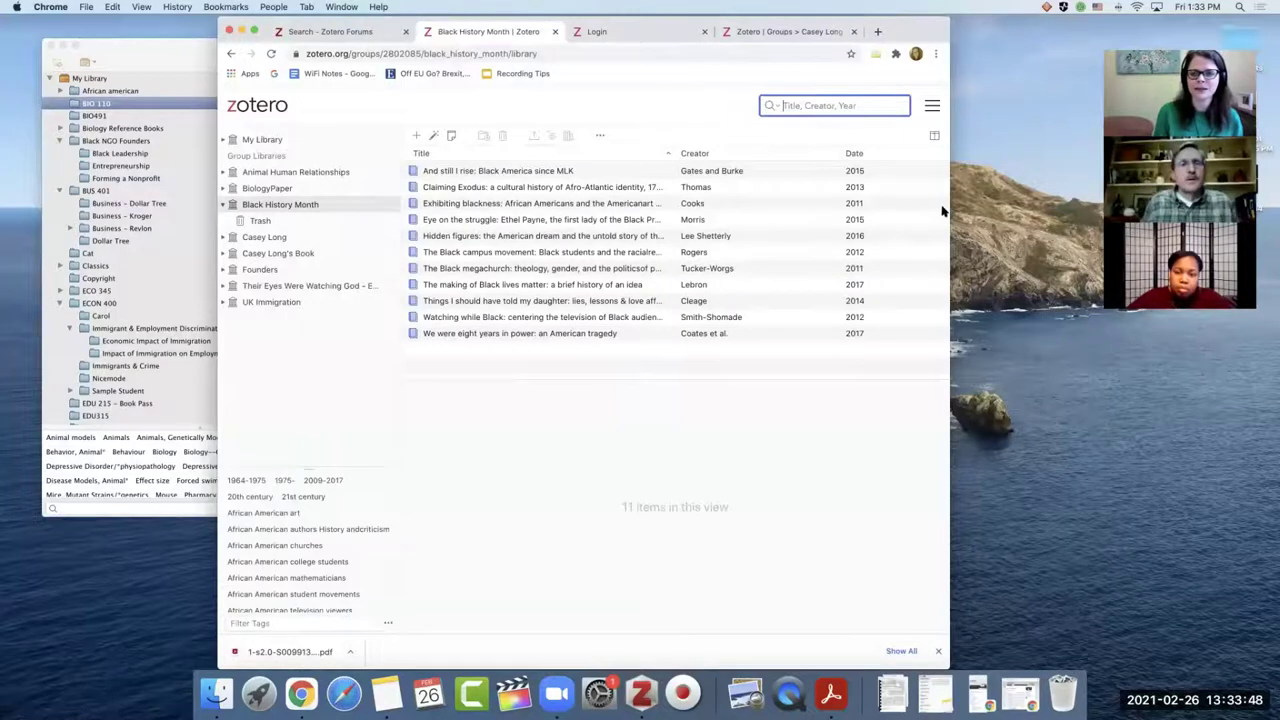
drag(949, 207, 988, 205)
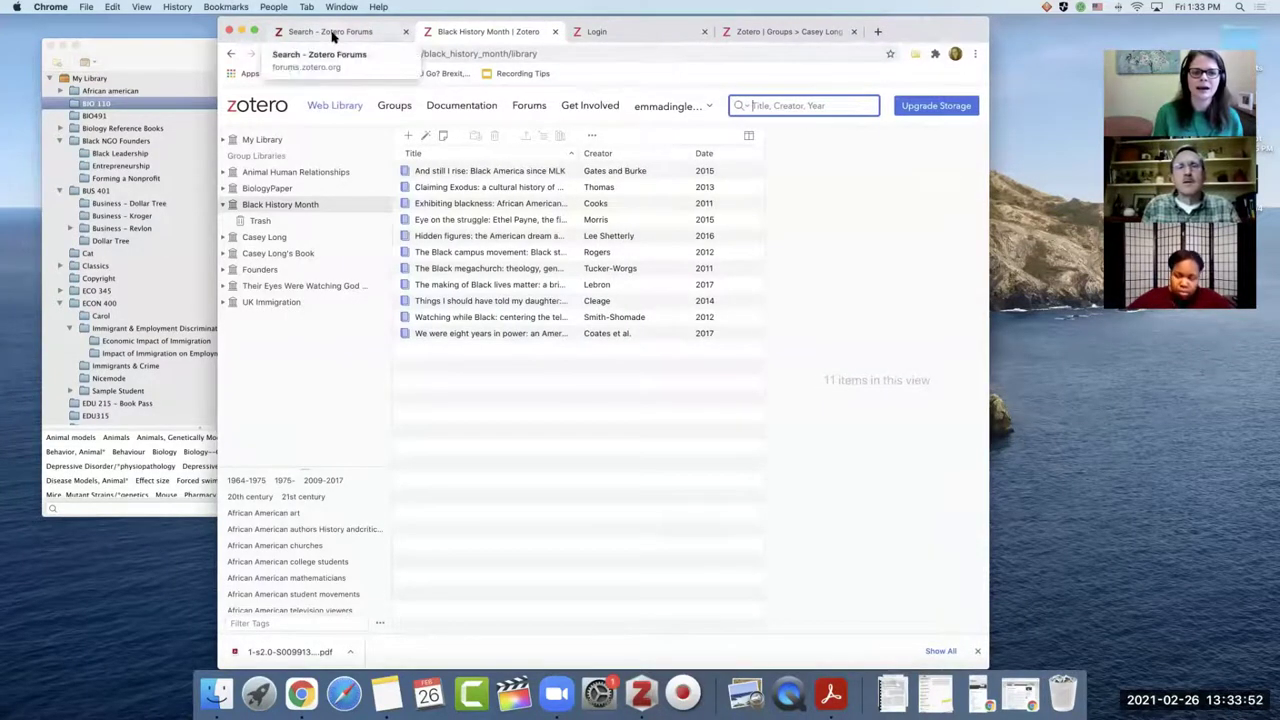
click(466, 203)
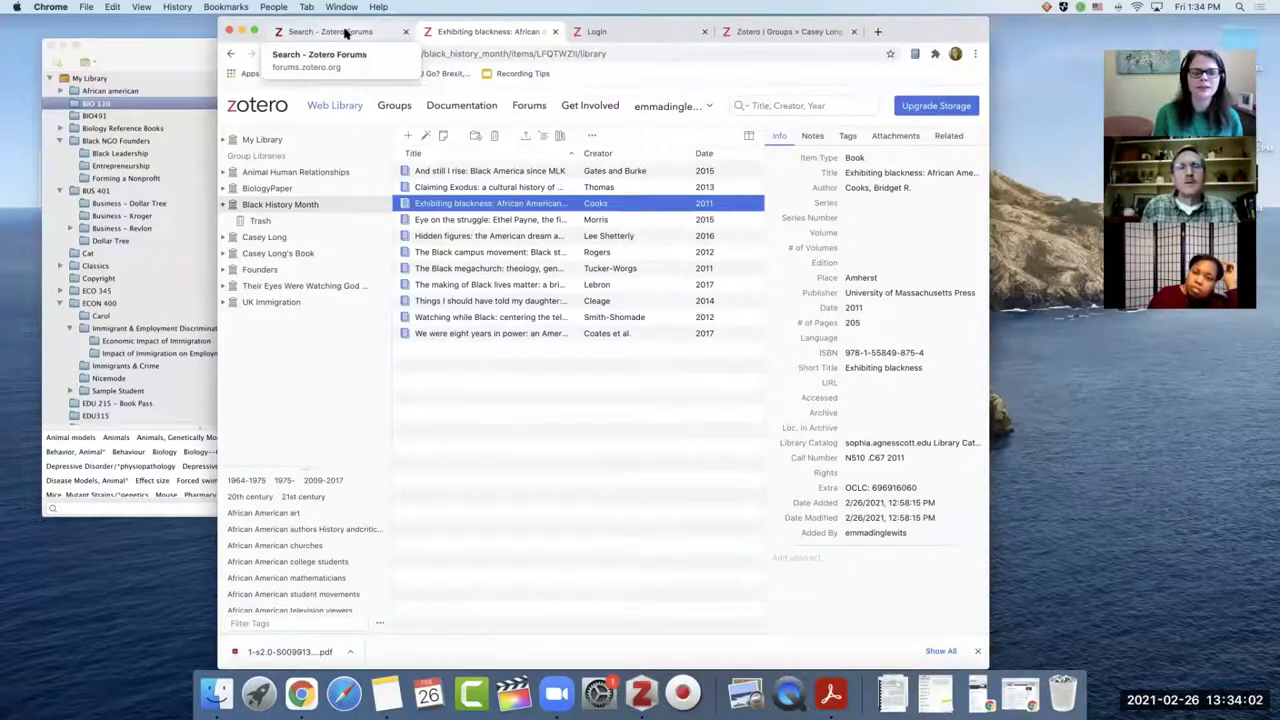
click(344, 33)
click(462, 32)
click(600, 32)
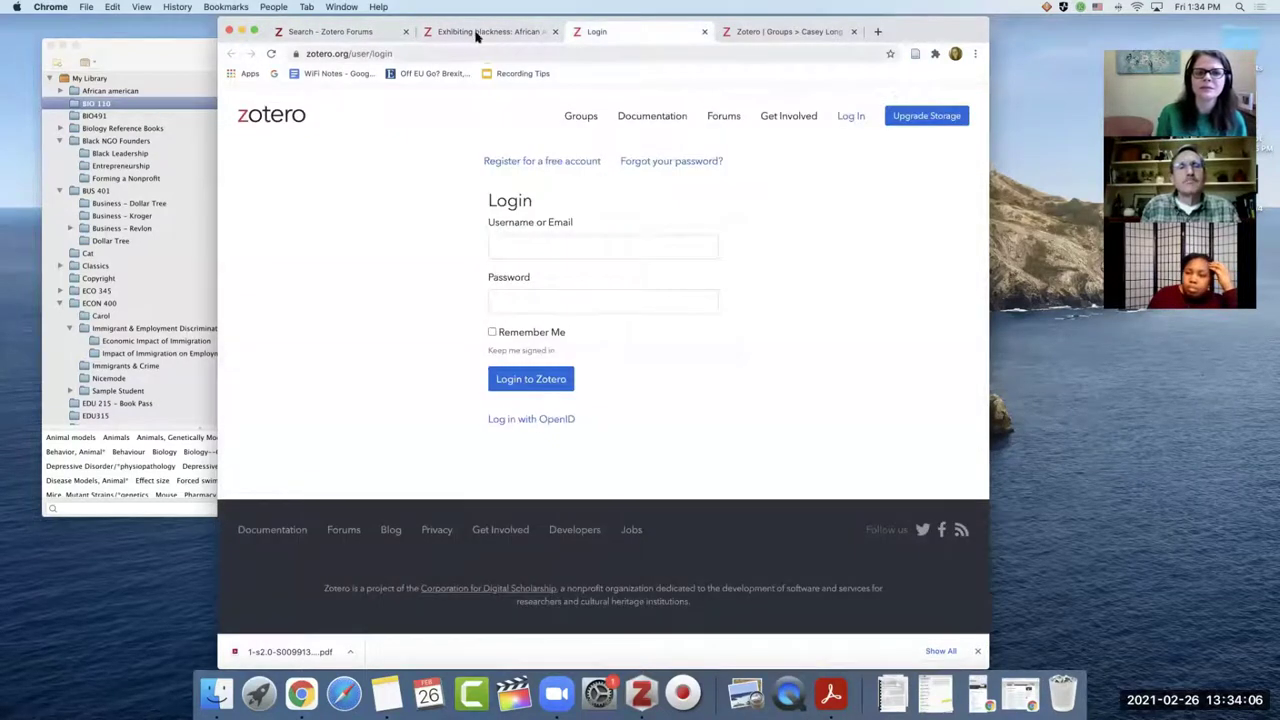
click(476, 33)
click(230, 55)
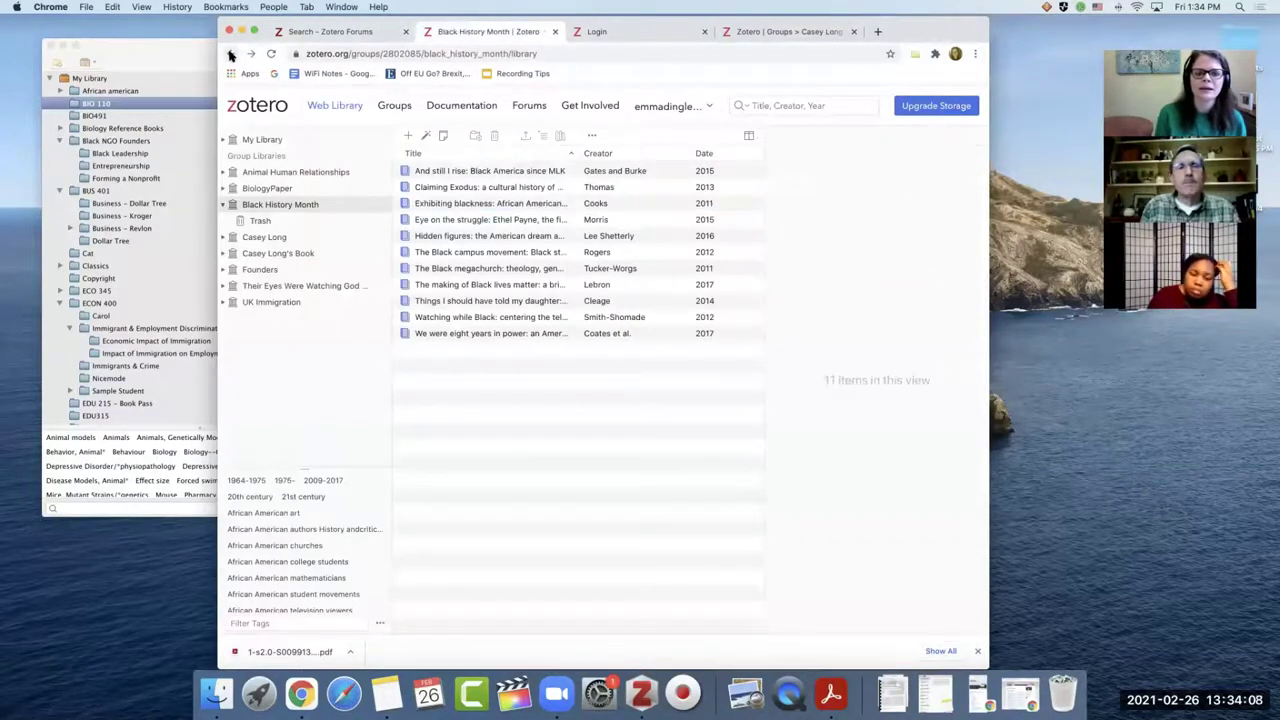
click(231, 55)
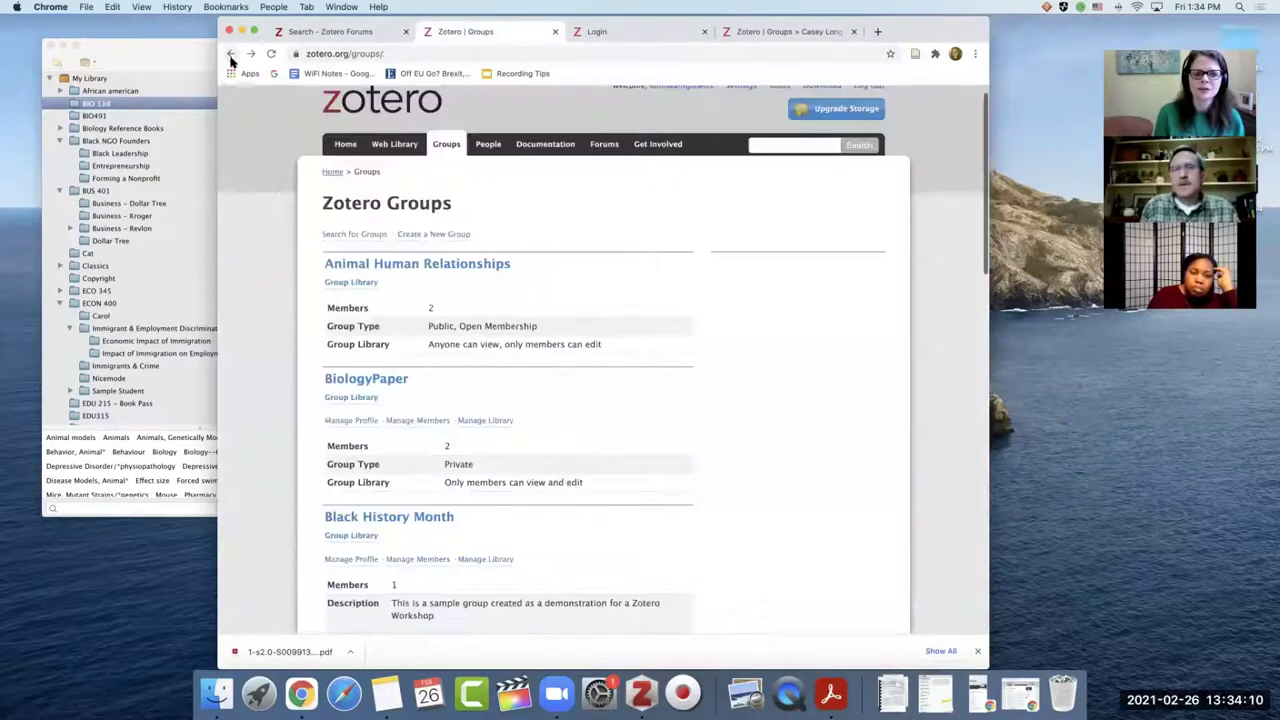
scroll(418, 470, down, 2)
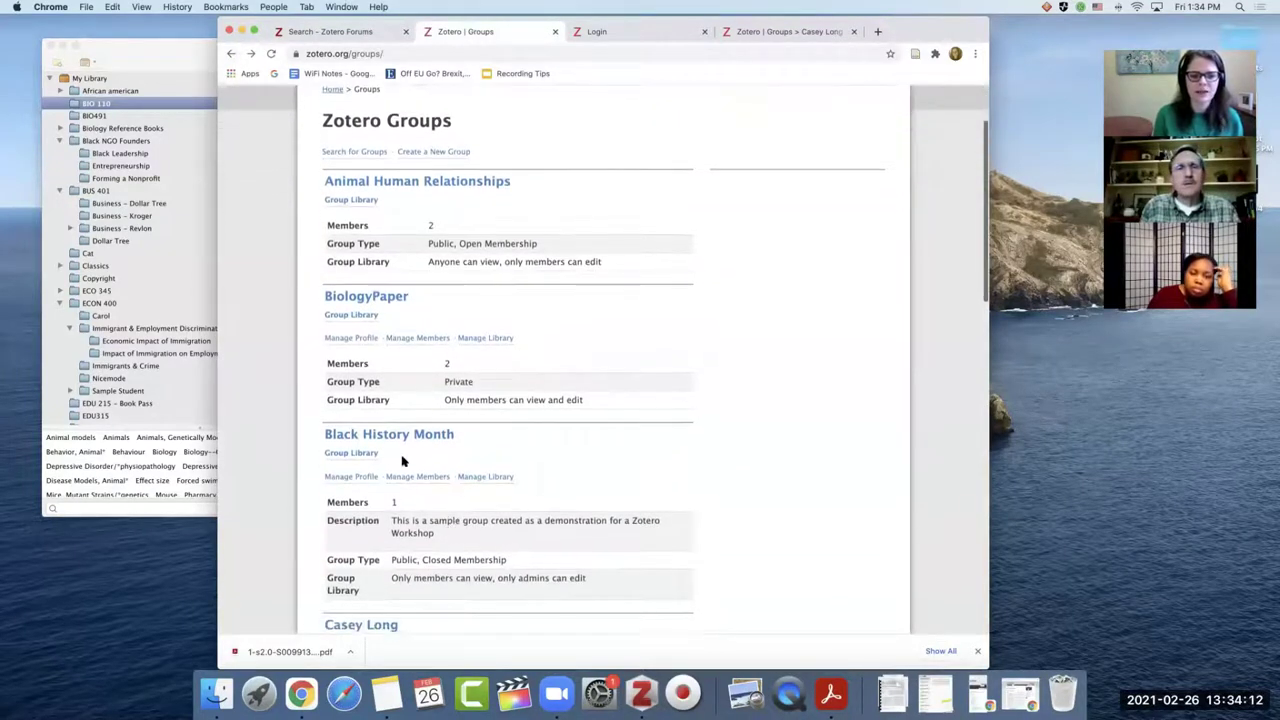
scroll(397, 484, down, 3)
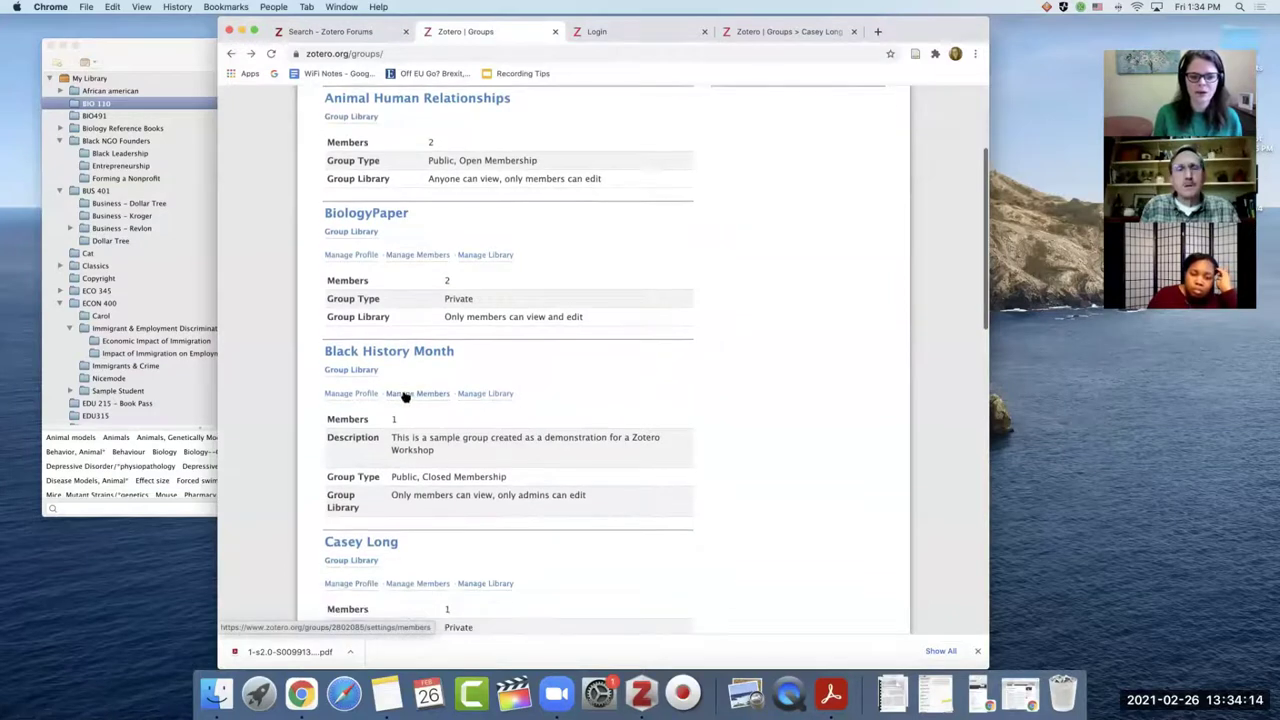